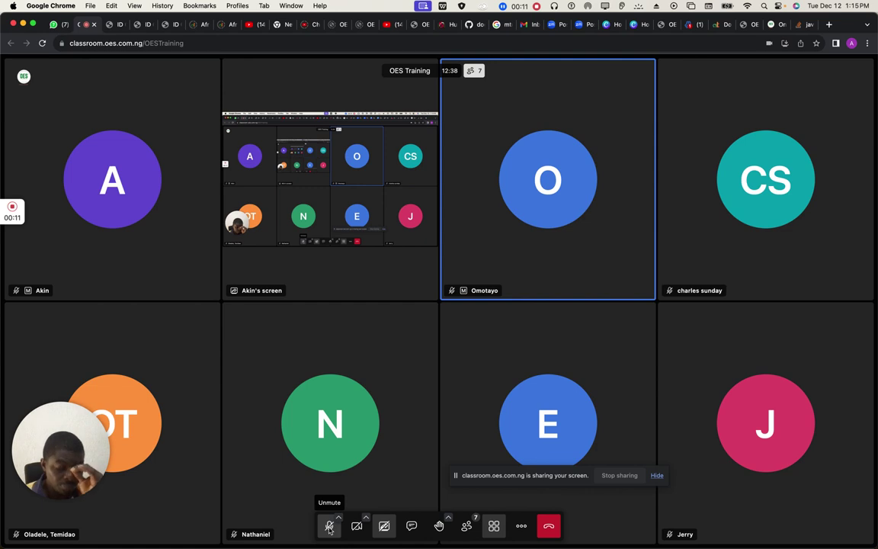
# Step: Unmute the meeting microphone to speak and mute it again
pyautogui.click(329, 526)
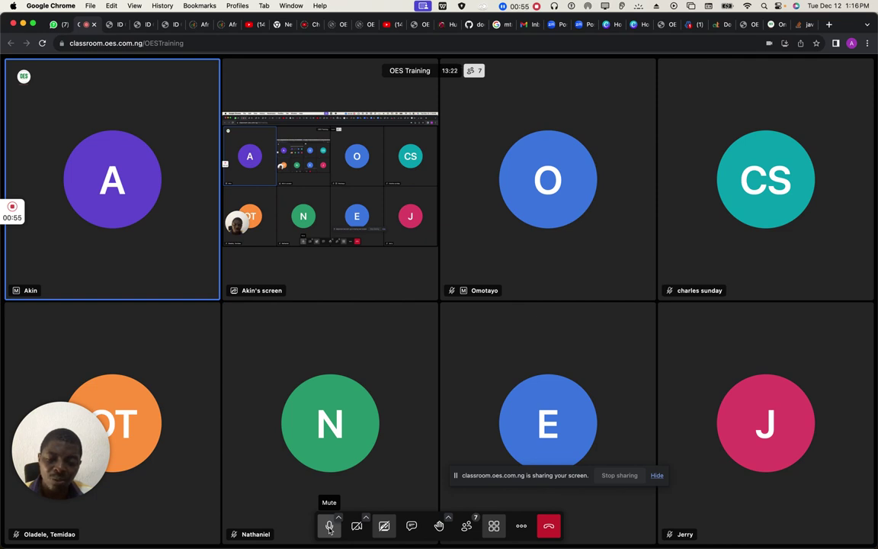
pyautogui.click(329, 526)
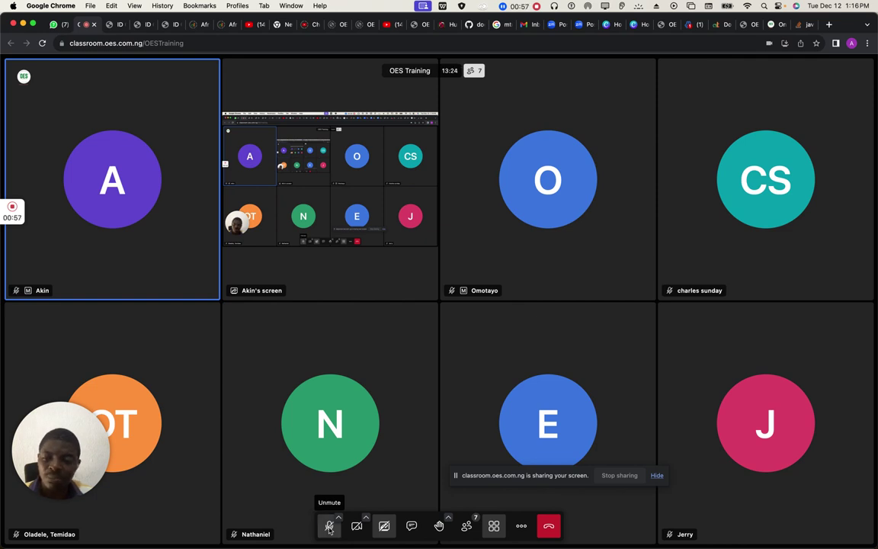
pyautogui.moveTo(13, 209)
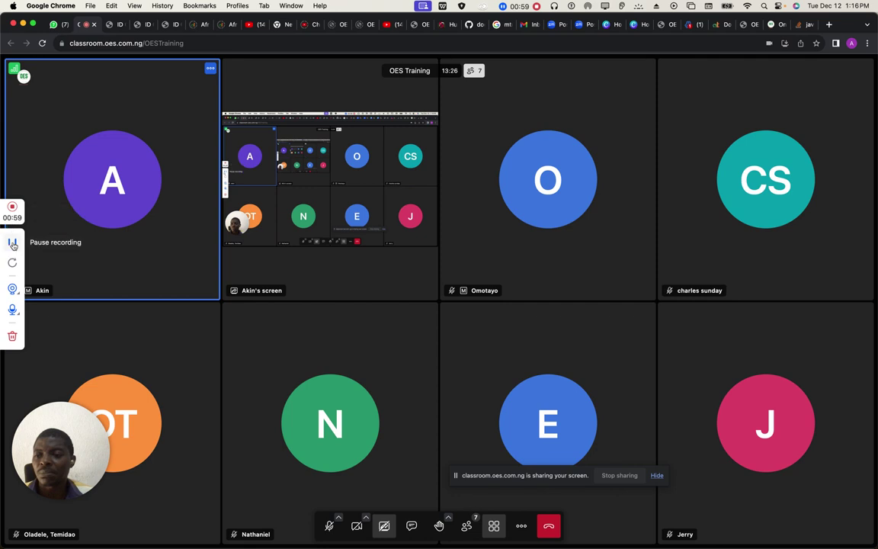
pyautogui.click(13, 245)
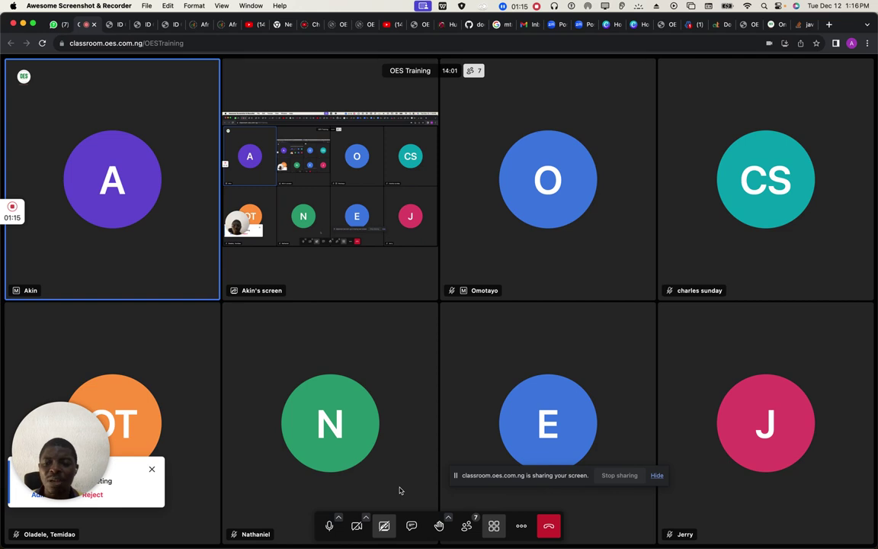
# Step: Move the webcam bubble off the join request and admit the waiting participant to the meeting
pyautogui.moveTo(6, 347)
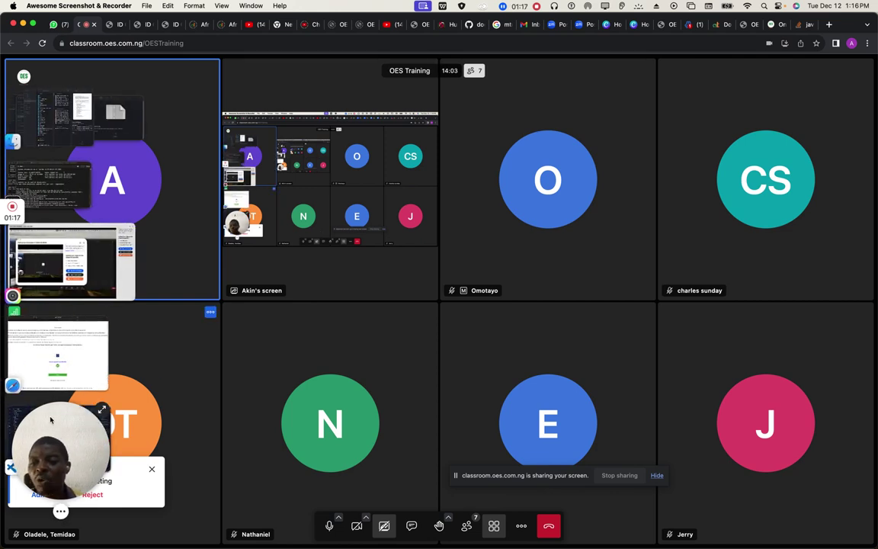
pyautogui.moveTo(51, 419); pyautogui.dragTo(109, 374)
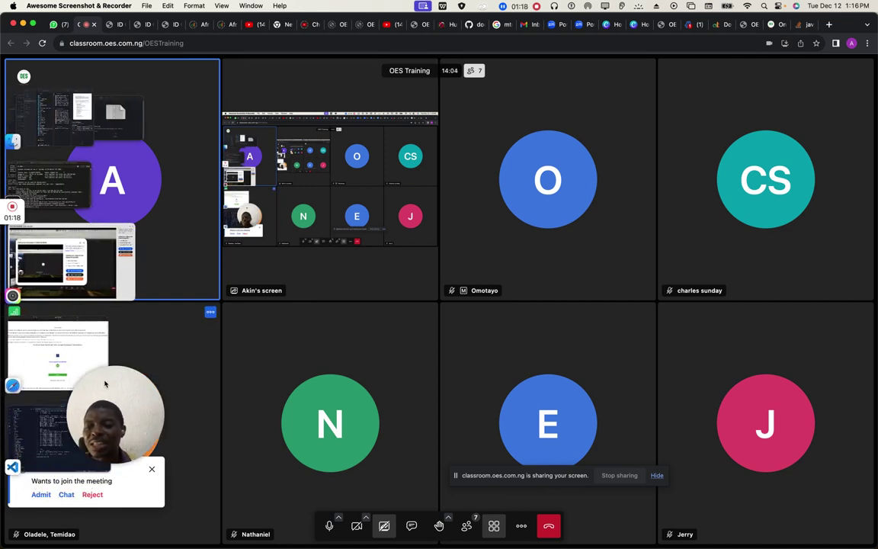
pyautogui.click(37, 497)
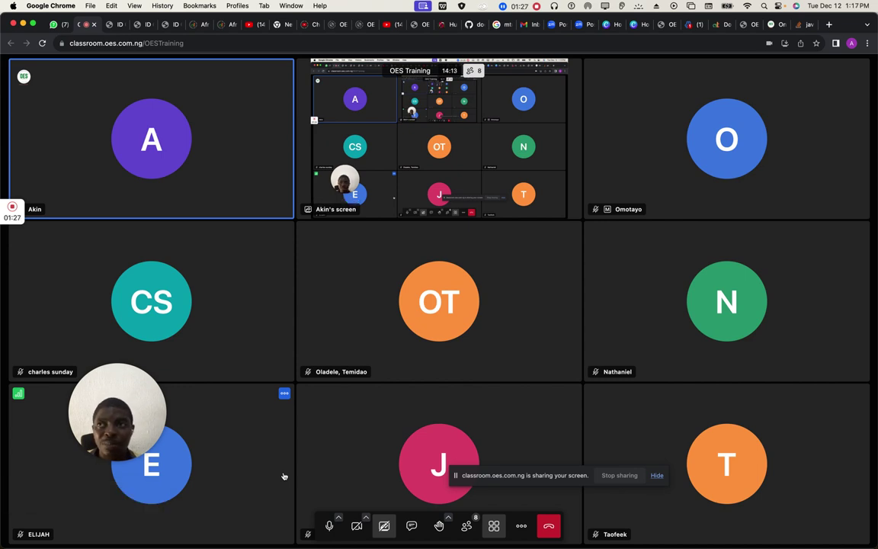
pyautogui.moveTo(73, 470)
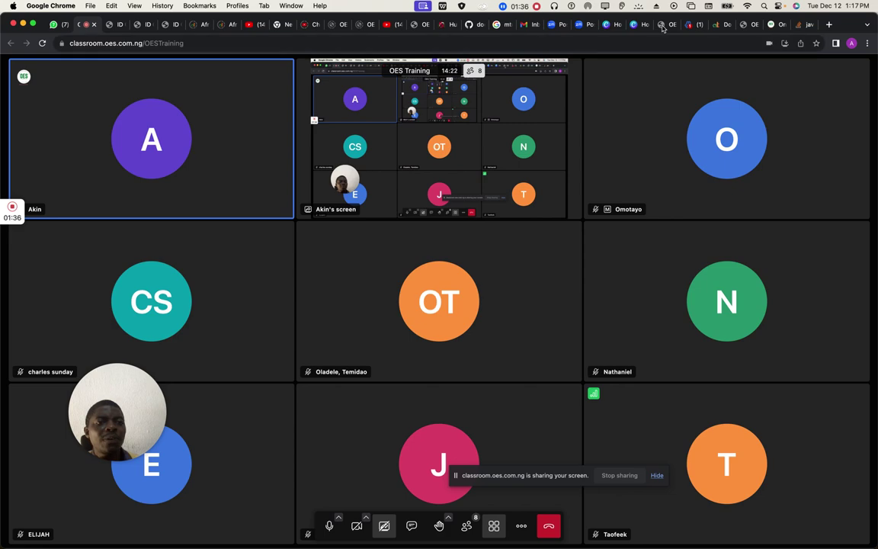
# Step: Open the Hillside University website hust.edu.ng in place of the MTN logo search page
pyautogui.click(750, 29)
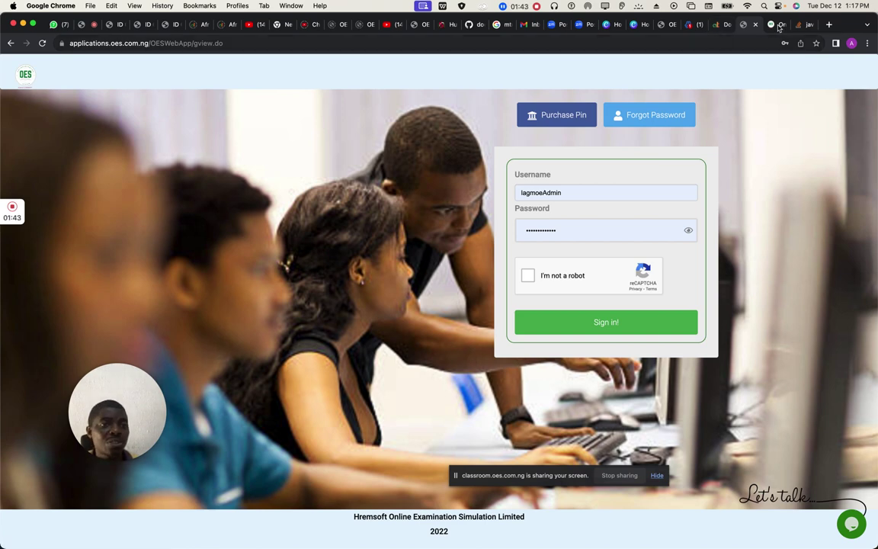
pyautogui.click(772, 25)
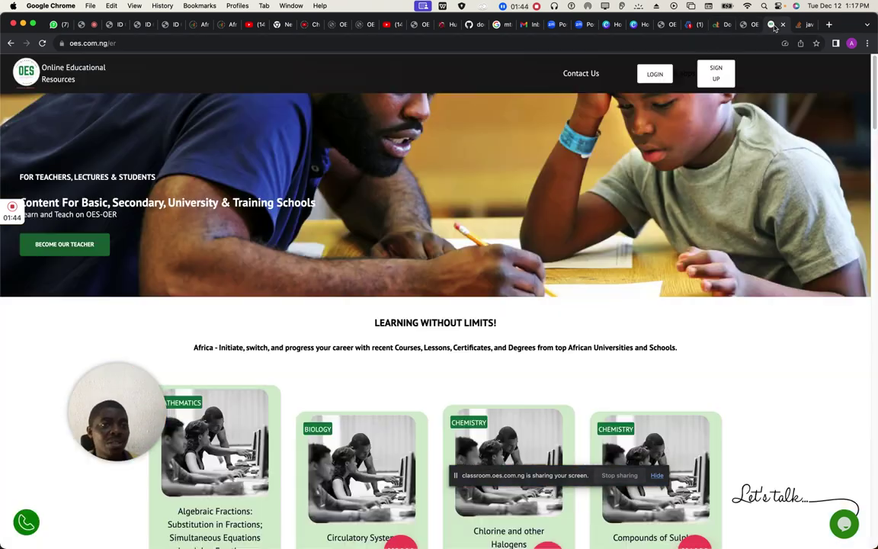
pyautogui.click(497, 26)
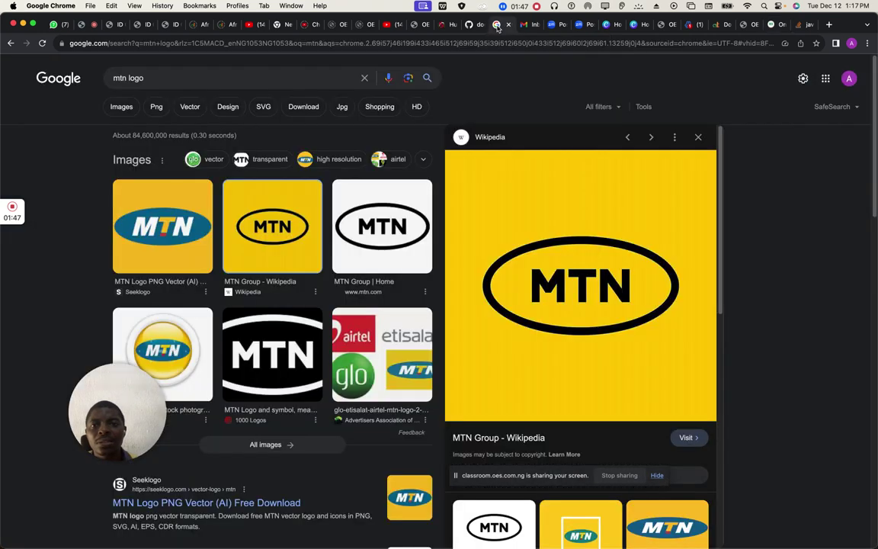
pyautogui.click(444, 44)
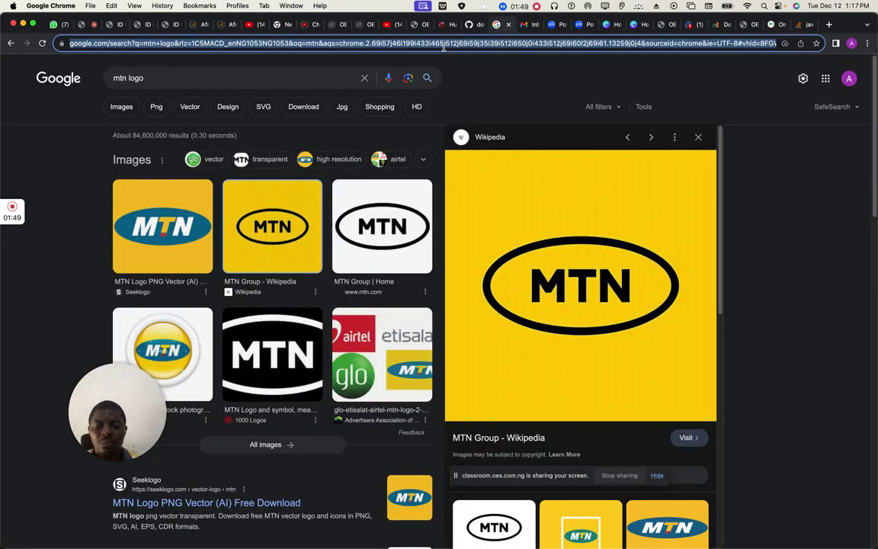
pyautogui.write('hst')
pyautogui.press('BackSpace')
pyautogui.press('BackSpace')
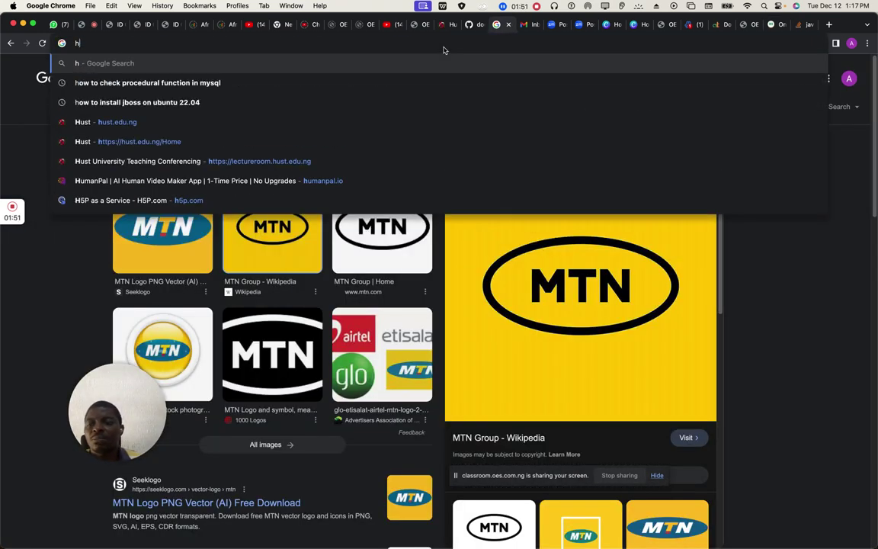
pyautogui.write('u')
pyautogui.press('Return')
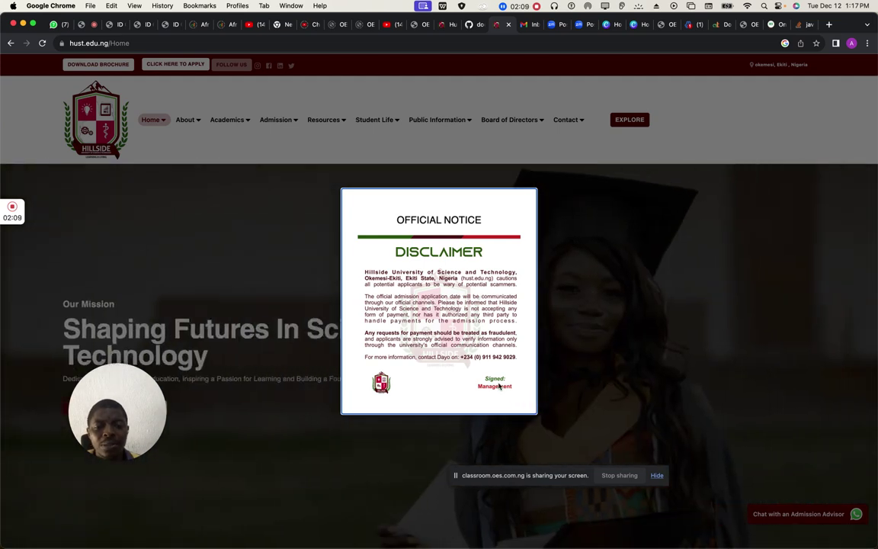
# Step: Dismiss the official notice on the university homepage and look over its Events and News sections
pyautogui.click(610, 353)
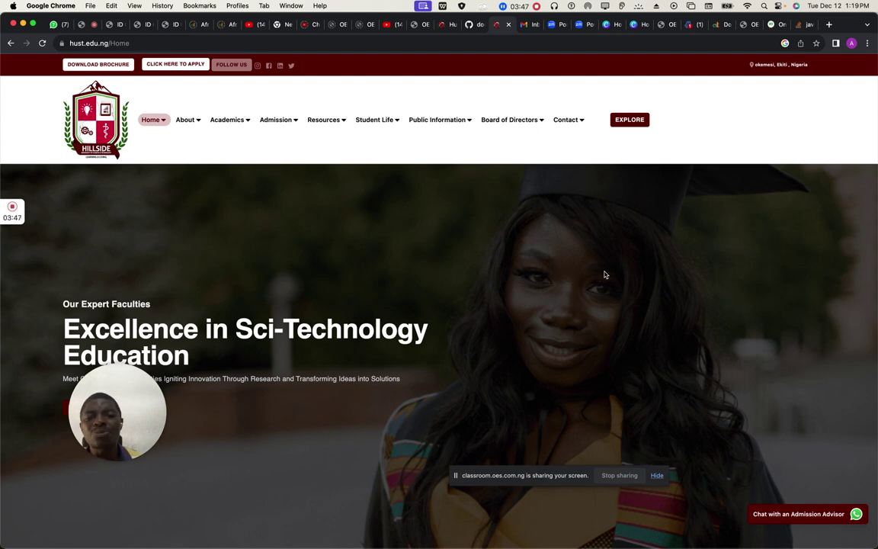
pyautogui.scroll(-10, 605, 274)
pyautogui.scroll(4, 604, 274)
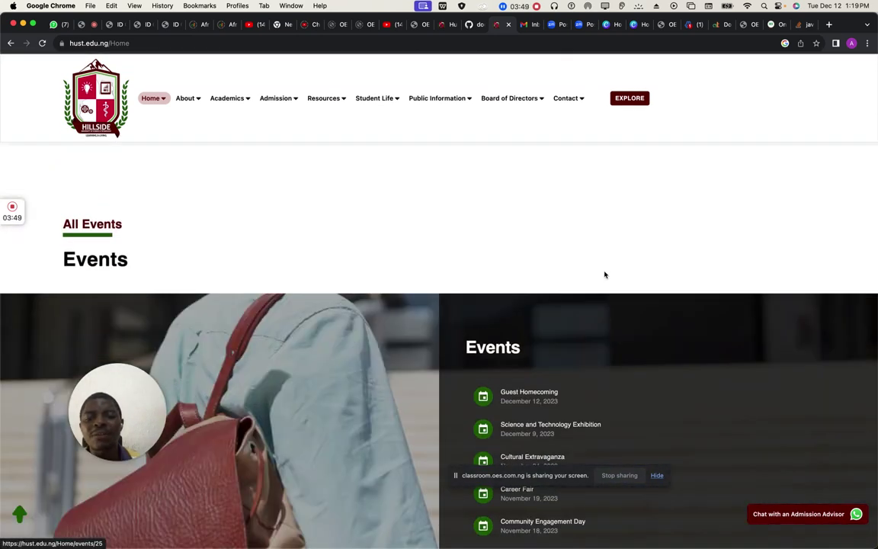
pyautogui.scroll(5, 605, 274)
pyautogui.scroll(-3, 605, 274)
pyautogui.scroll(3, 605, 275)
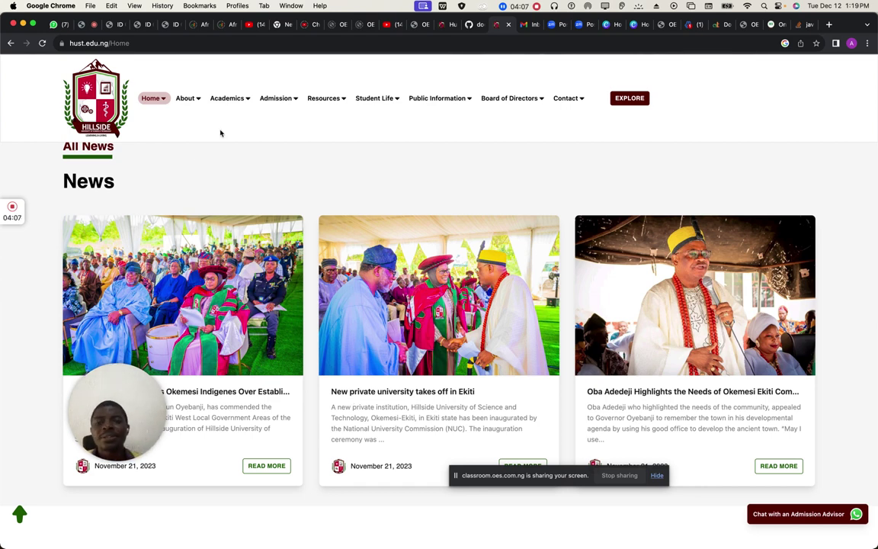
pyautogui.click(127, 44)
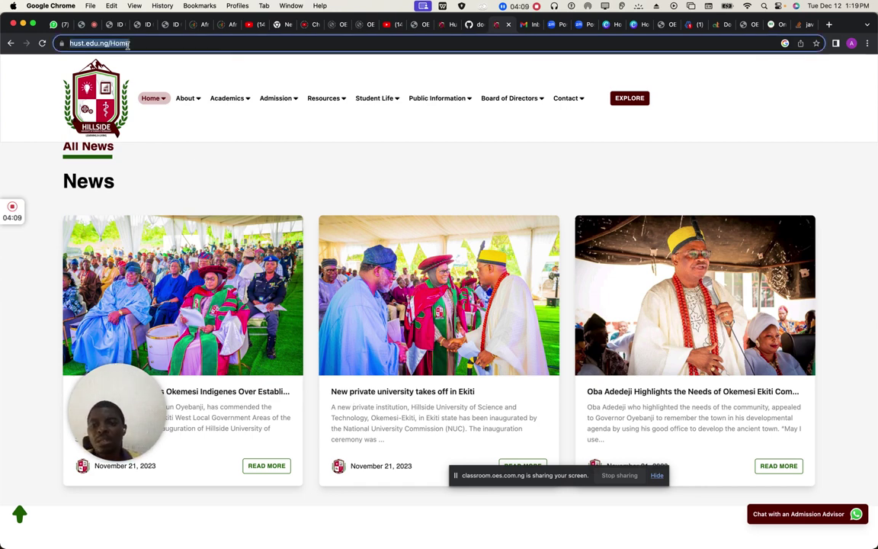
pyautogui.write('https')
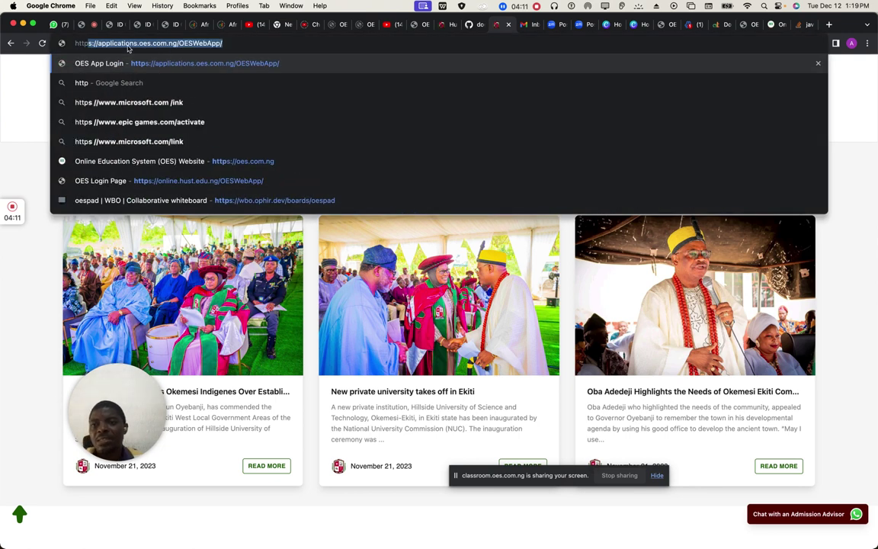
pyautogui.write('://on')
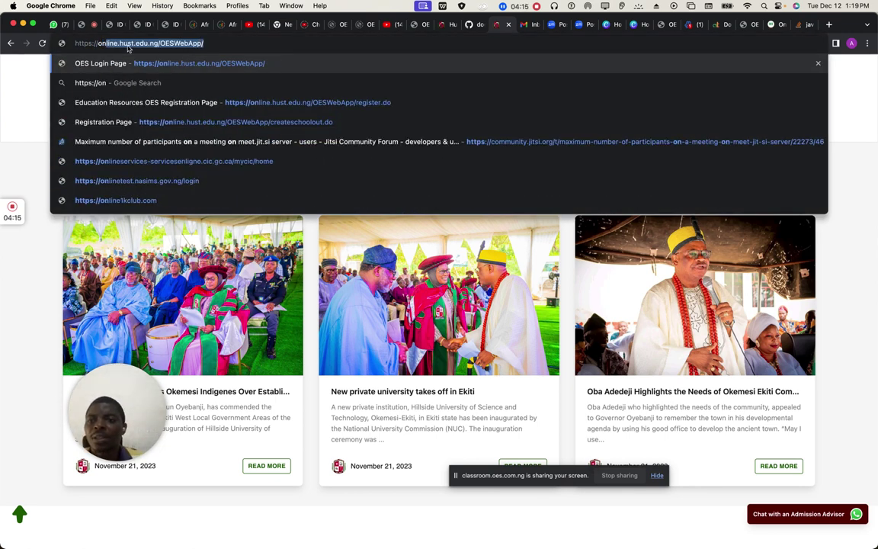
pyautogui.press('Return')
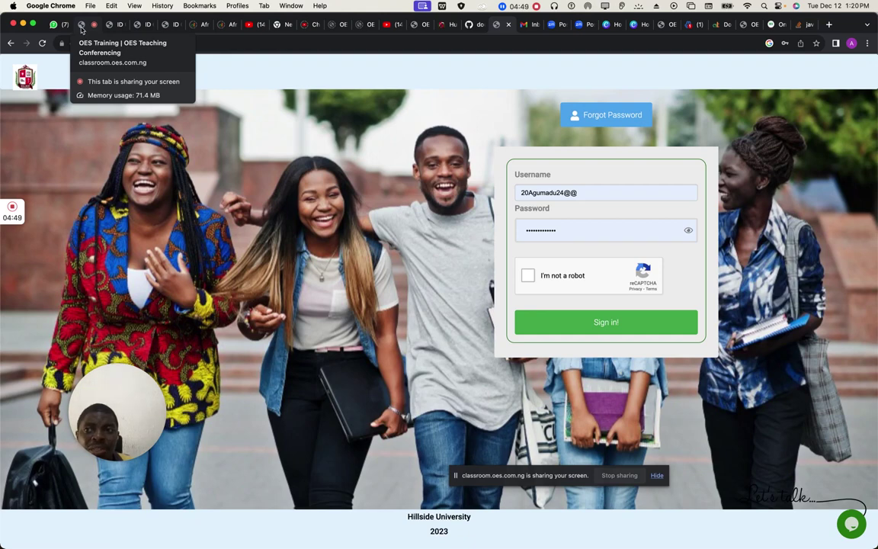
# Step: Return to the OES Training meeting and open the shared document whiteboard
pyautogui.click(82, 27)
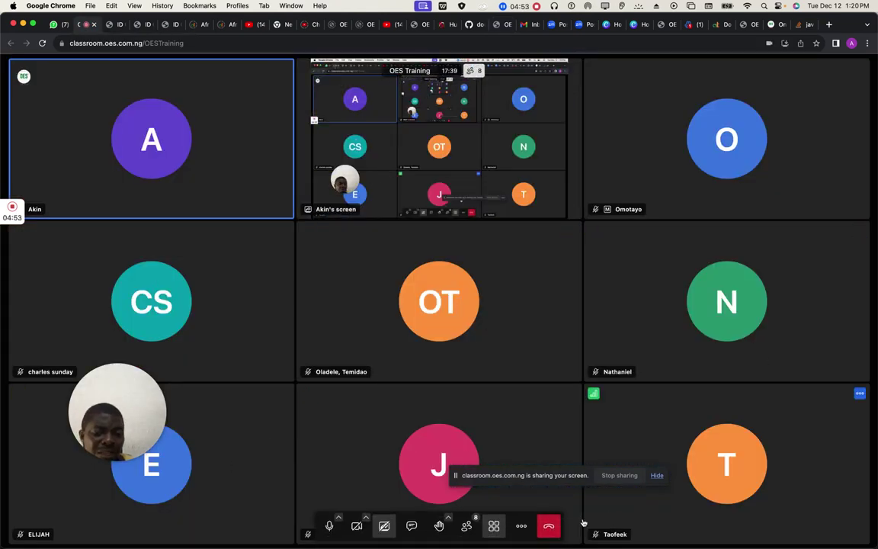
pyautogui.click(522, 526)
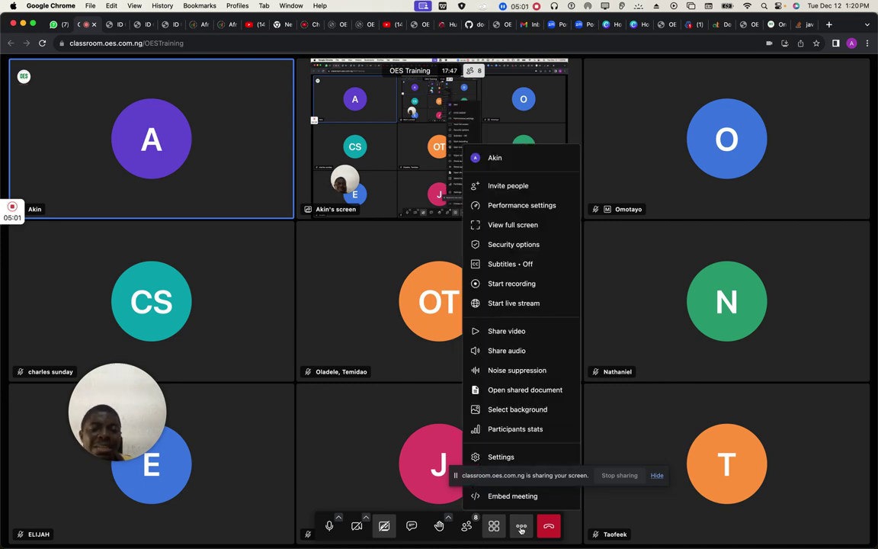
pyautogui.click(527, 391)
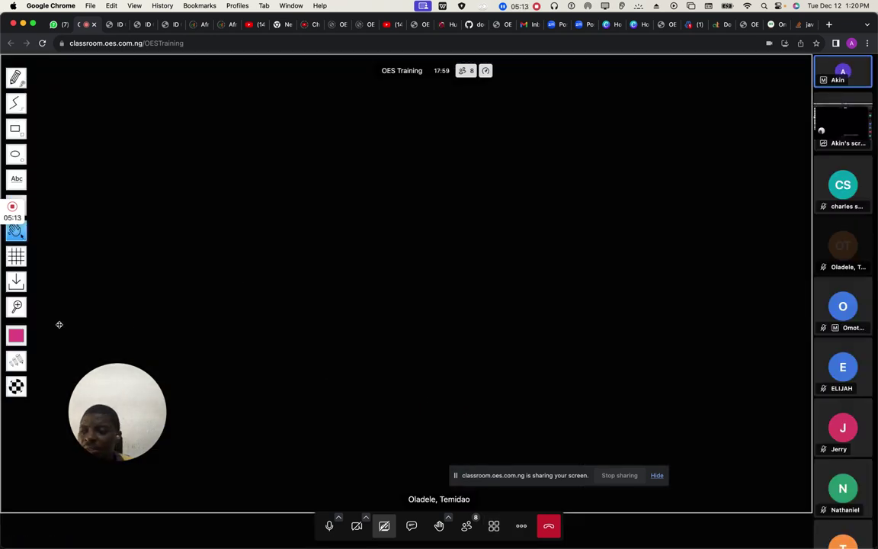
# Step: Handwrite the heading "Contents" and below it "-Video Confe" on the whiteboard with the pink Pencil
pyautogui.click(16, 335)
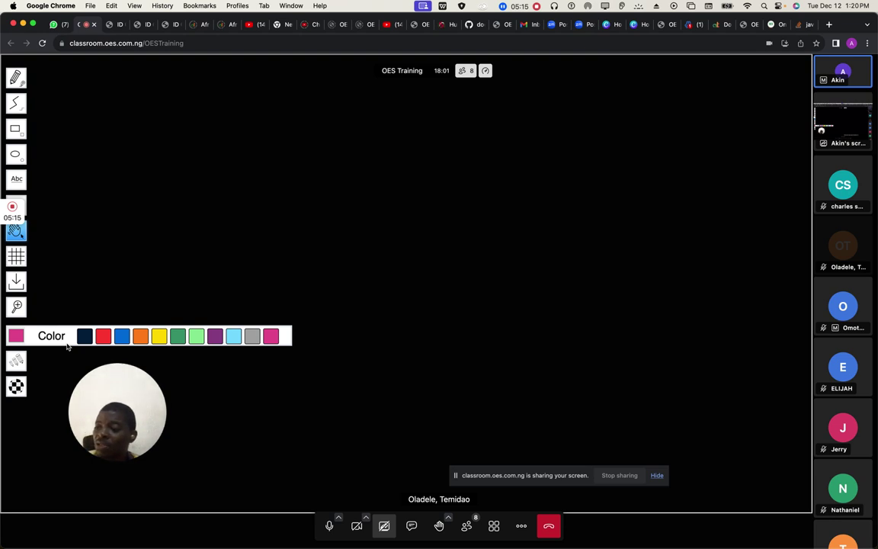
pyautogui.click(118, 274)
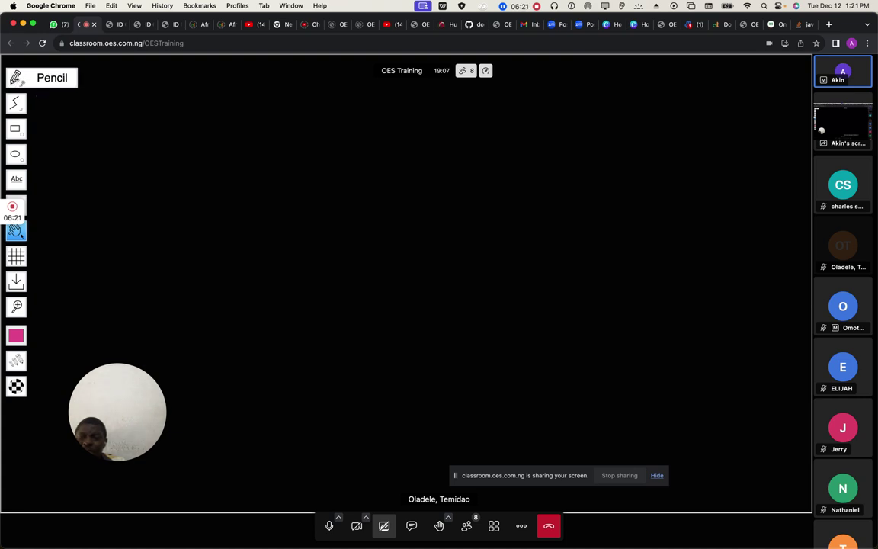
pyautogui.click(16, 78)
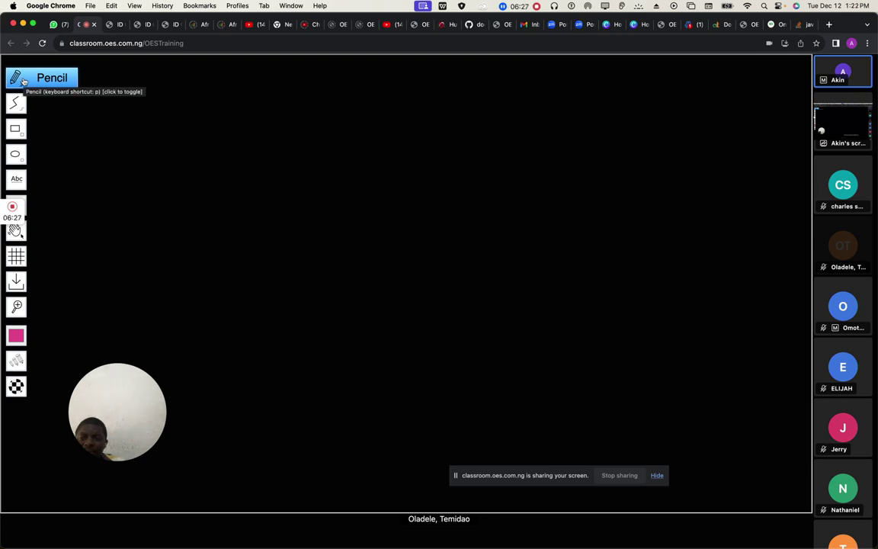
pyautogui.click(24, 81)
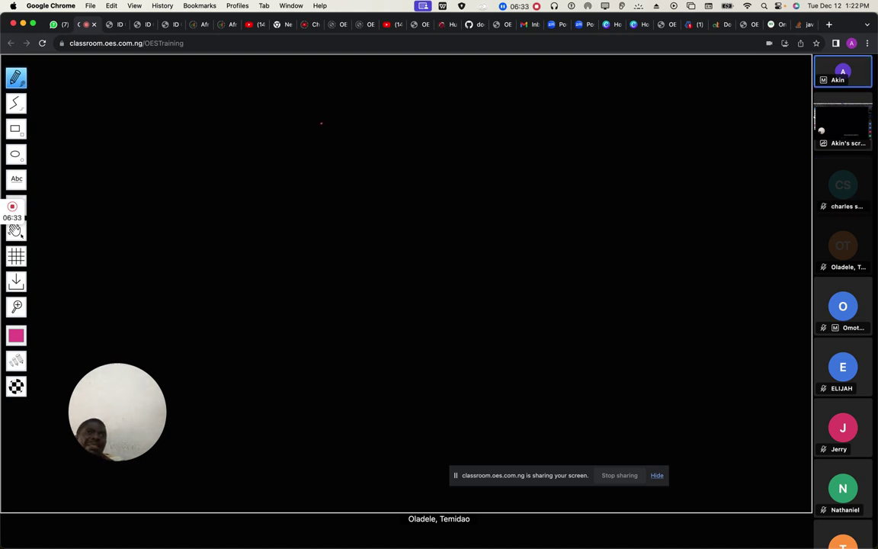
pyautogui.moveTo(304, 147)
pyautogui.mouseDown()
pyautogui.moveTo(295, 151)
pyautogui.moveTo(370, 145)
pyautogui.moveTo(370, 157)
pyautogui.mouseUp()
pyautogui.moveTo(294, 197)
pyautogui.mouseDown()
pyautogui.moveTo(314, 190)
pyautogui.moveTo(322, 200)
pyautogui.moveTo(338, 189)
pyautogui.moveTo(406, 197)
pyautogui.moveTo(409, 207)
pyautogui.moveTo(426, 189)
pyautogui.mouseUp()
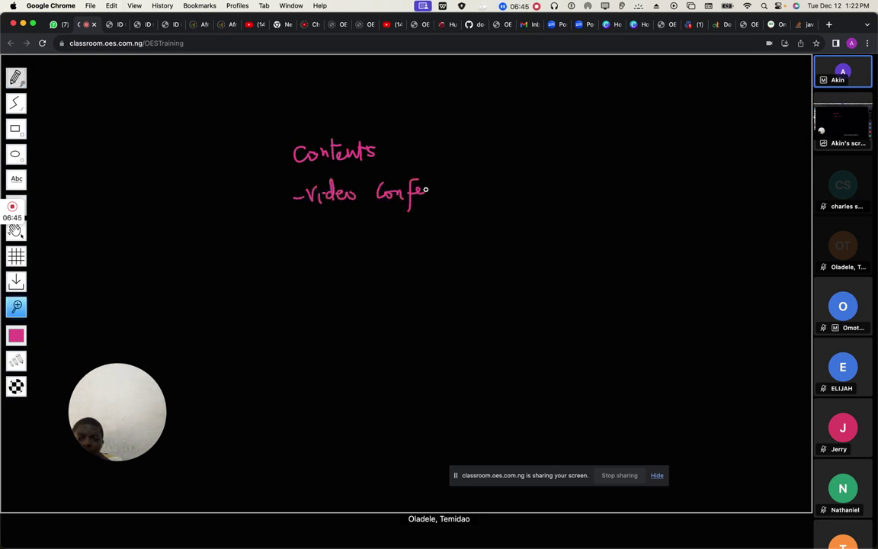
# Step: Draw more pink Pencil strokes between the "Contents" heading and the video line and across that line's handwriting
pyautogui.scroll(3, 426, 189)
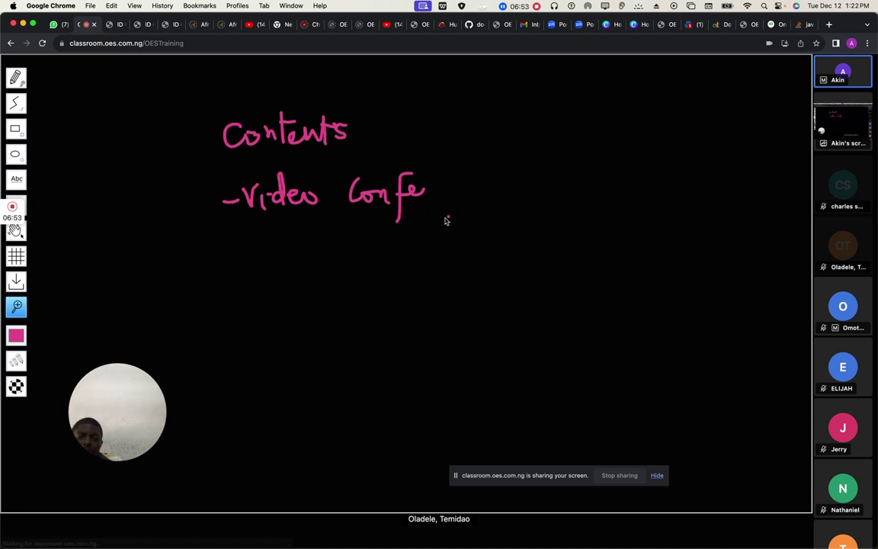
pyautogui.click(421, 187)
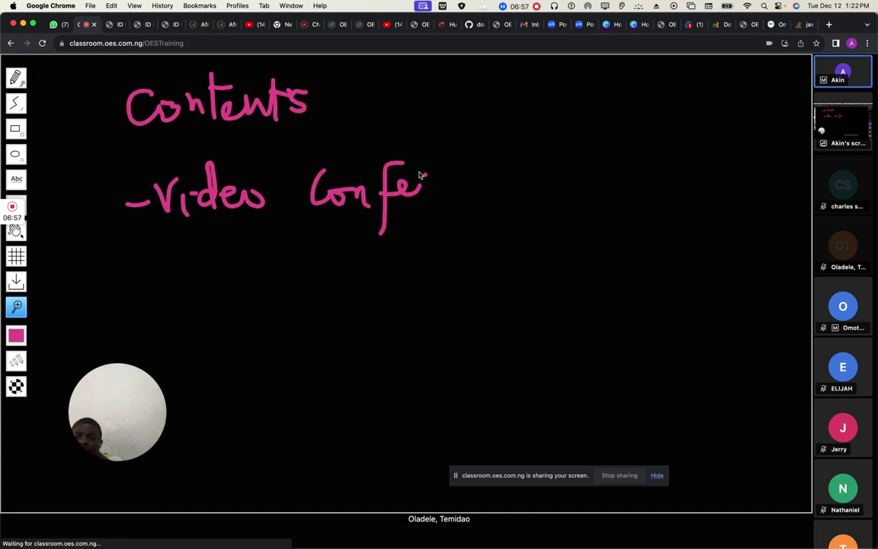
pyautogui.click(16, 77)
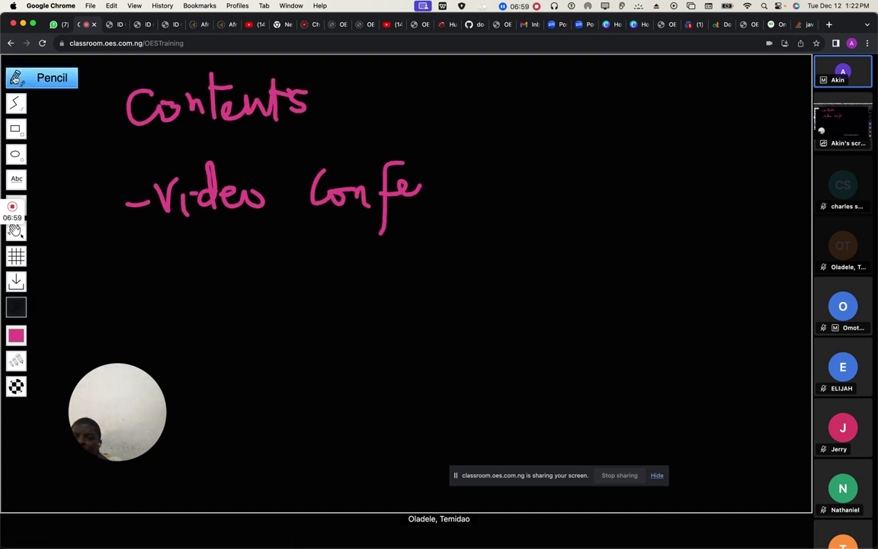
pyautogui.moveTo(102, 140)
pyautogui.mouseDown()
pyautogui.moveTo(382, 152)
pyautogui.moveTo(393, 191)
pyautogui.mouseUp()
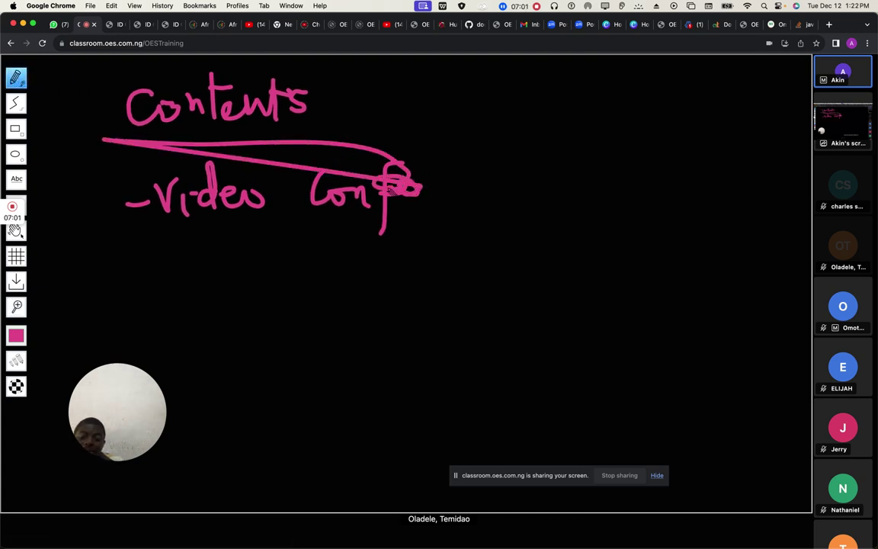
pyautogui.moveTo(267, 169); pyautogui.dragTo(305, 202)
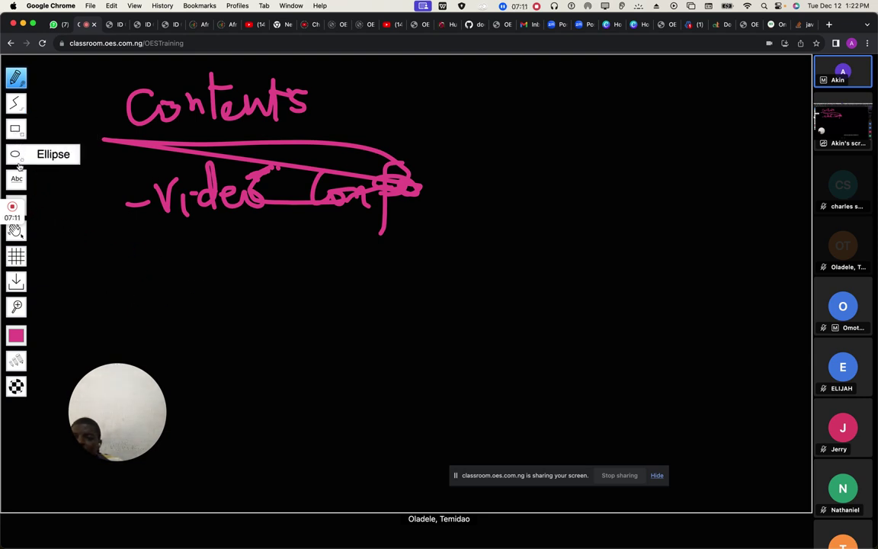
pyautogui.moveTo(20, 230)
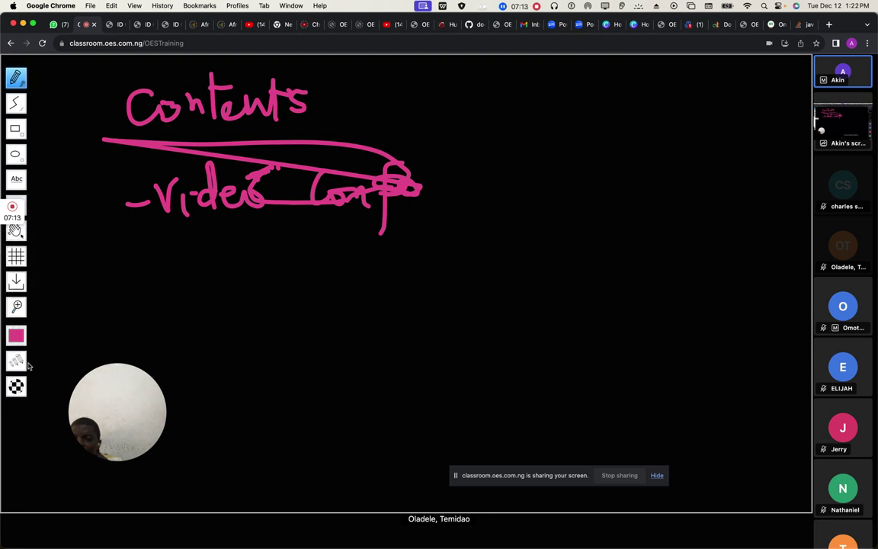
pyautogui.moveTo(15, 358)
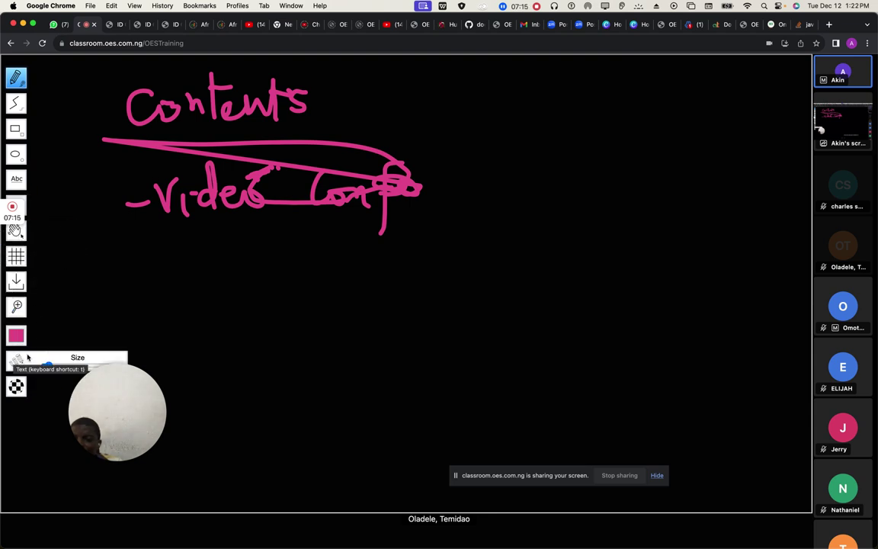
pyautogui.moveTo(17, 295)
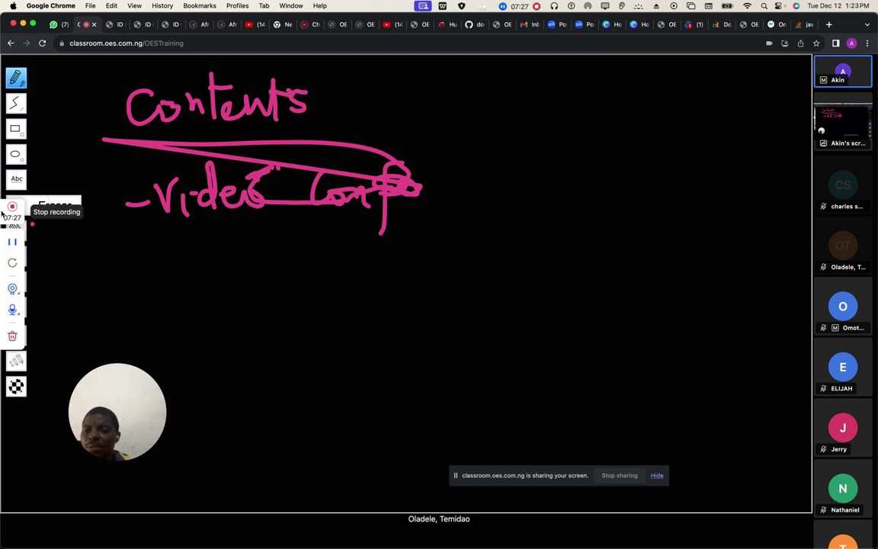
pyautogui.moveTo(3, 209)
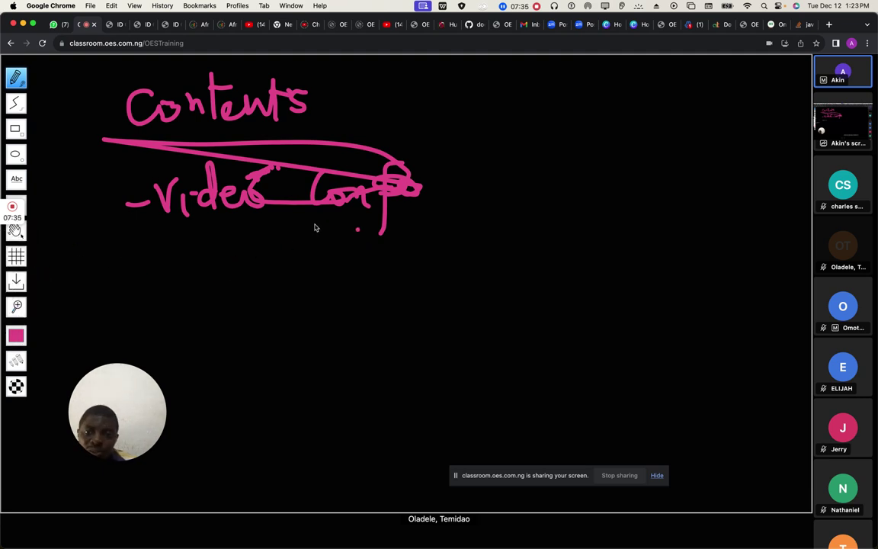
# Step: Draw short pink underlines beneath the "-Video" handwriting and handwrite "Video Conferencing" on a new line below it
pyautogui.moveTo(178, 234); pyautogui.dragTo(254, 218)
pyautogui.moveTo(193, 255); pyautogui.dragTo(246, 247)
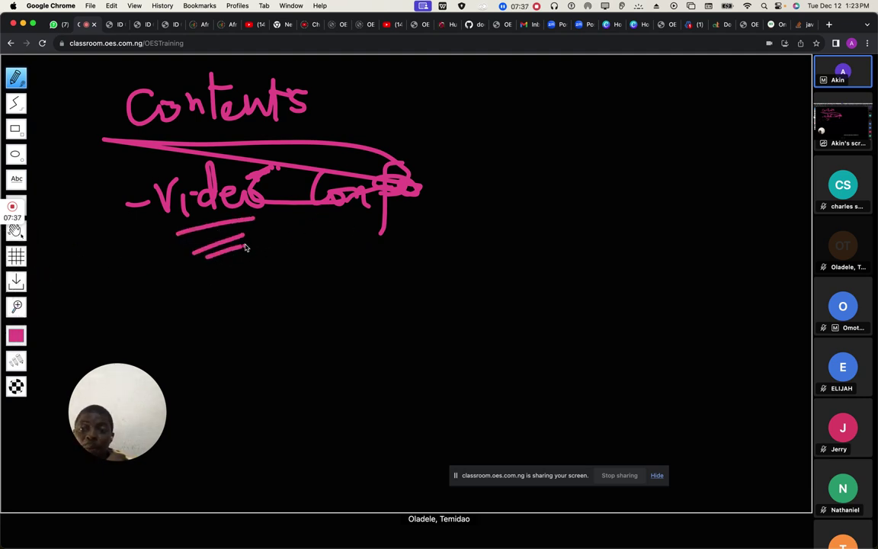
pyautogui.moveTo(336, 257)
pyautogui.mouseDown()
pyautogui.moveTo(364, 272)
pyautogui.moveTo(398, 258)
pyautogui.mouseUp()
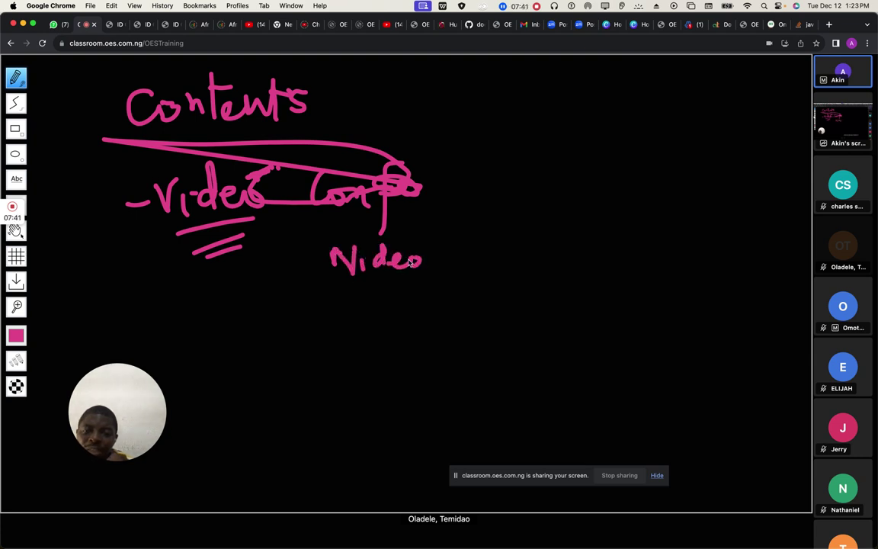
pyautogui.moveTo(493, 238)
pyautogui.mouseDown()
pyautogui.moveTo(494, 258)
pyautogui.moveTo(511, 249)
pyautogui.moveTo(523, 273)
pyautogui.moveTo(547, 245)
pyautogui.moveTo(585, 252)
pyautogui.moveTo(608, 242)
pyautogui.moveTo(661, 267)
pyautogui.mouseUp()
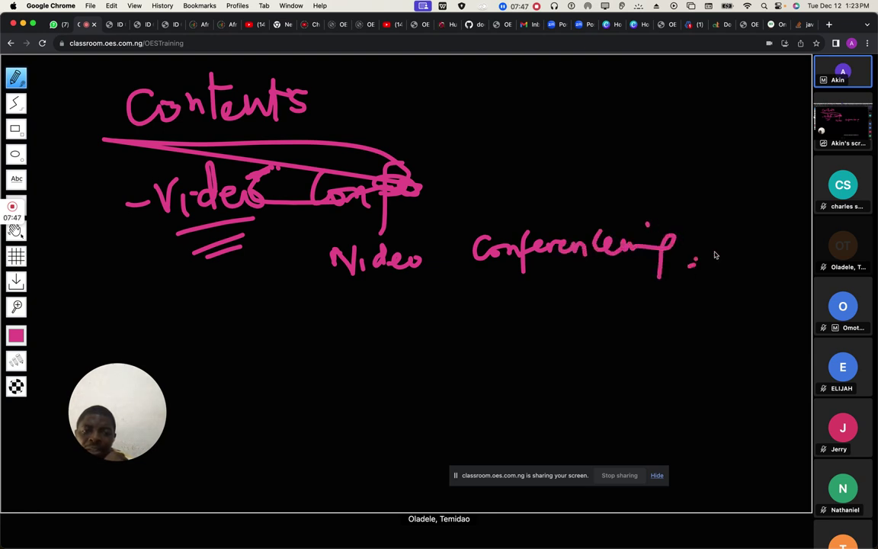
# Step: Mark the "Video Conferencing" line with a bullet and start a second bulleted line below it with "OES"
pyautogui.moveTo(304, 266); pyautogui.dragTo(319, 263)
pyautogui.click(393, 306)
pyautogui.moveTo(319, 315)
pyautogui.mouseDown()
pyautogui.moveTo(388, 294)
pyautogui.moveTo(392, 316)
pyautogui.moveTo(412, 313)
pyautogui.mouseUp()
pyautogui.moveTo(463, 299); pyautogui.dragTo(473, 311)
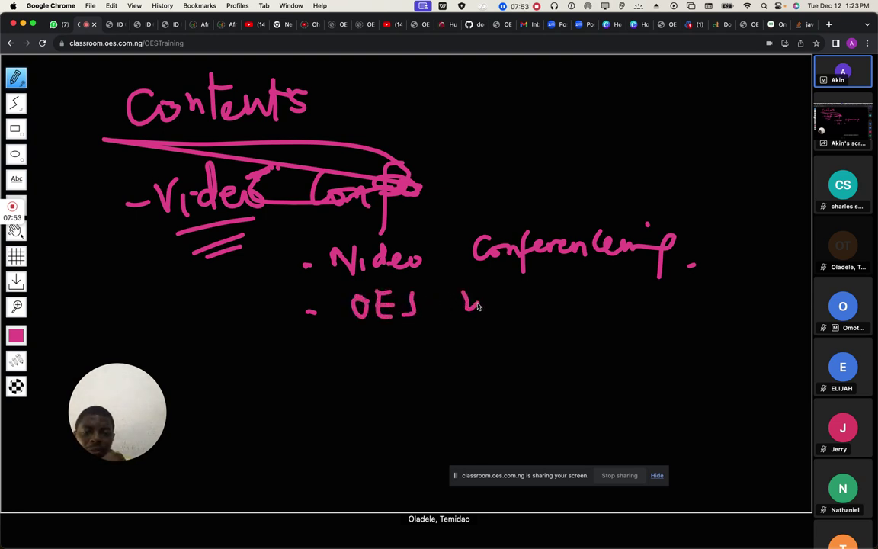
pyautogui.rightClick(474, 303)
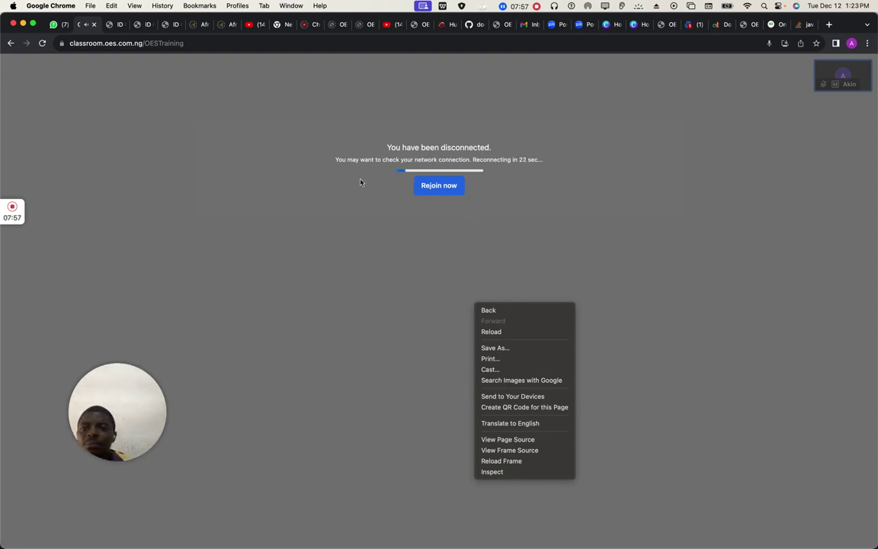
# Step: Reload the meeting page and rejoin the OES Training meeting
pyautogui.click(43, 47)
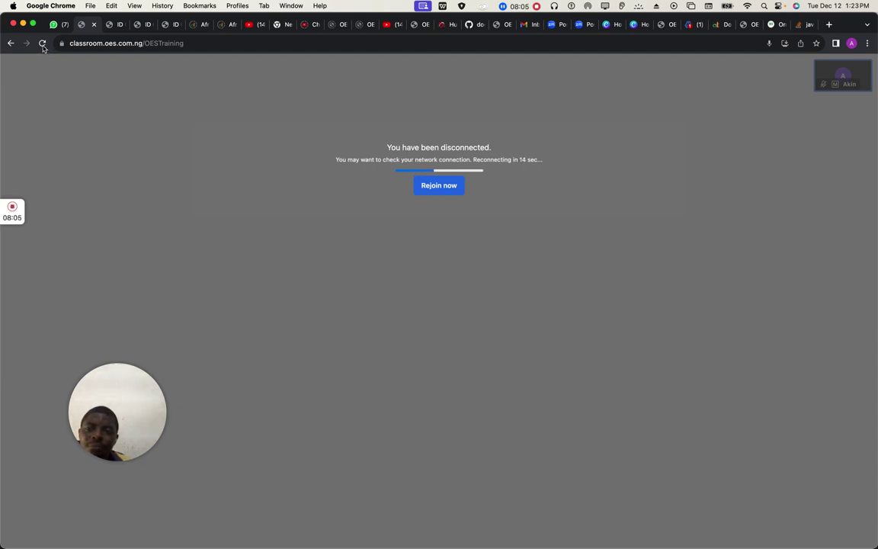
pyautogui.click(42, 45)
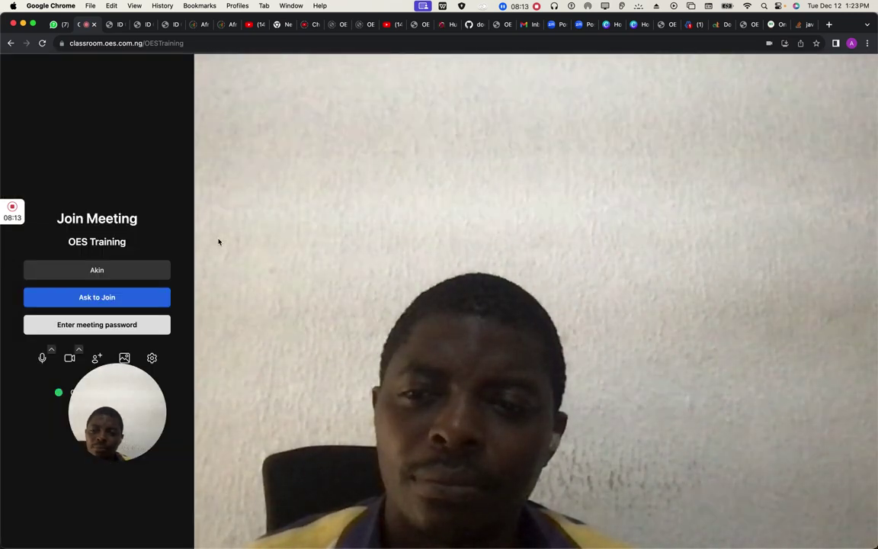
pyautogui.click(105, 300)
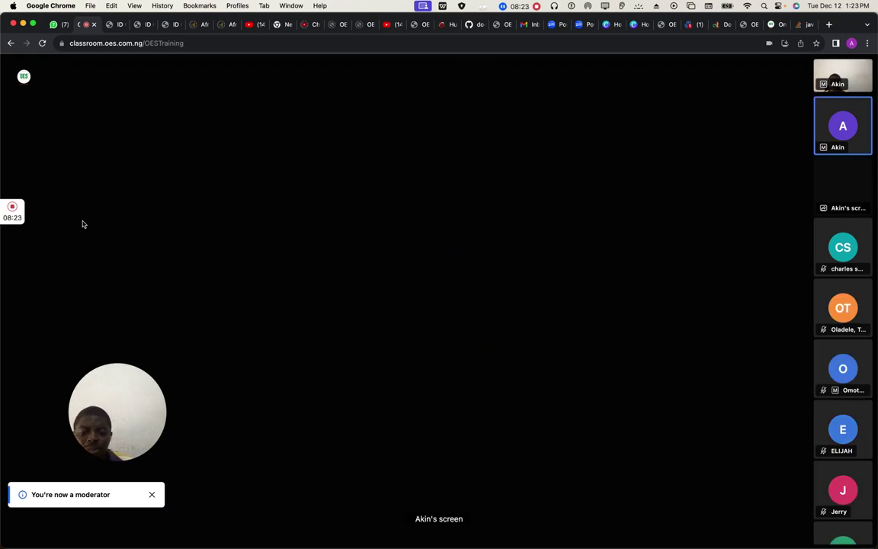
# Step: Try to open the shared document in the rejoined meeting
pyautogui.moveTo(568, 469)
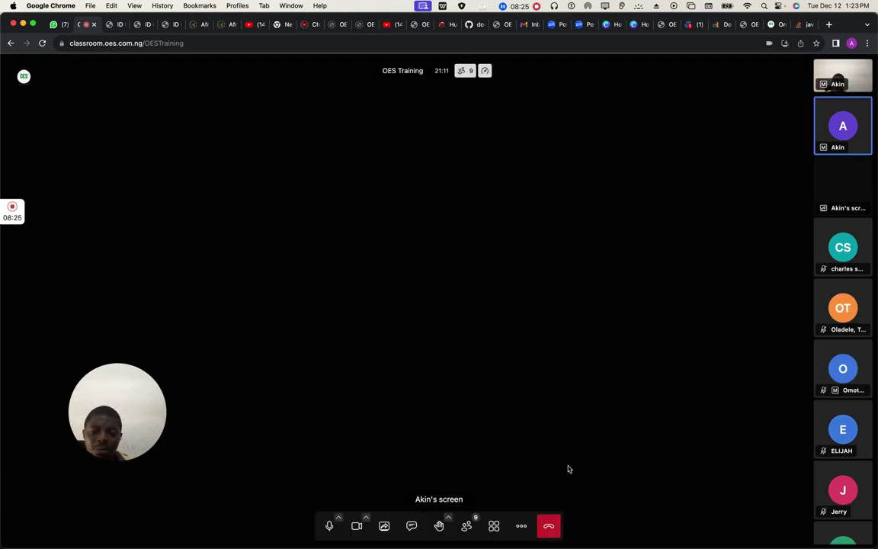
pyautogui.click(522, 526)
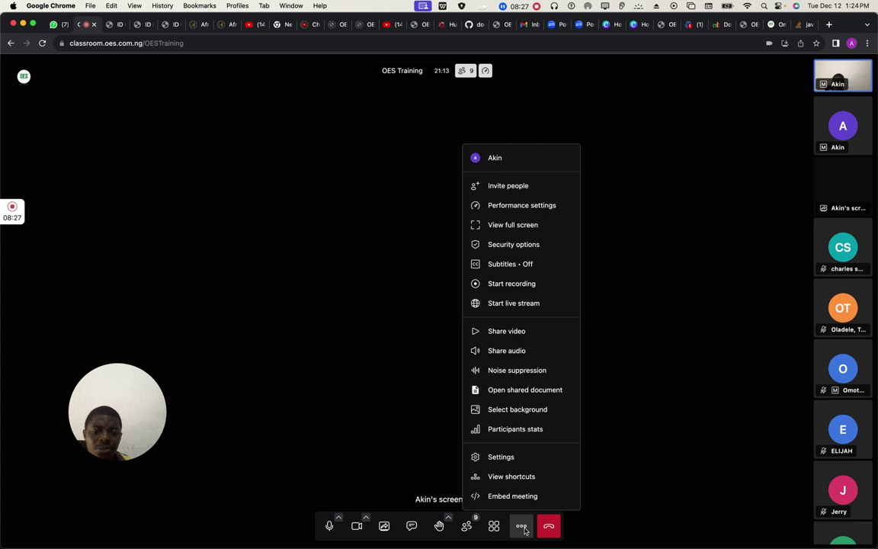
pyautogui.click(526, 391)
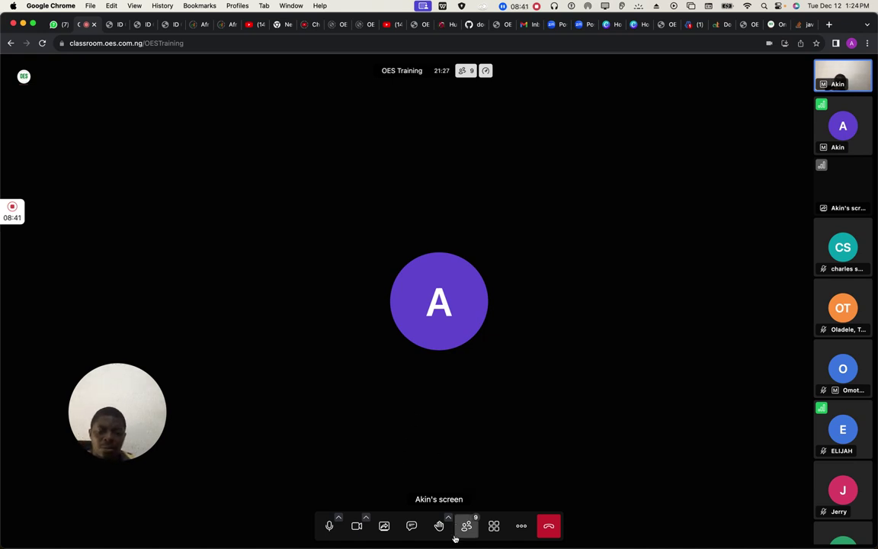
# Step: Share the entire screen with the meeting participants
pyautogui.click(384, 526)
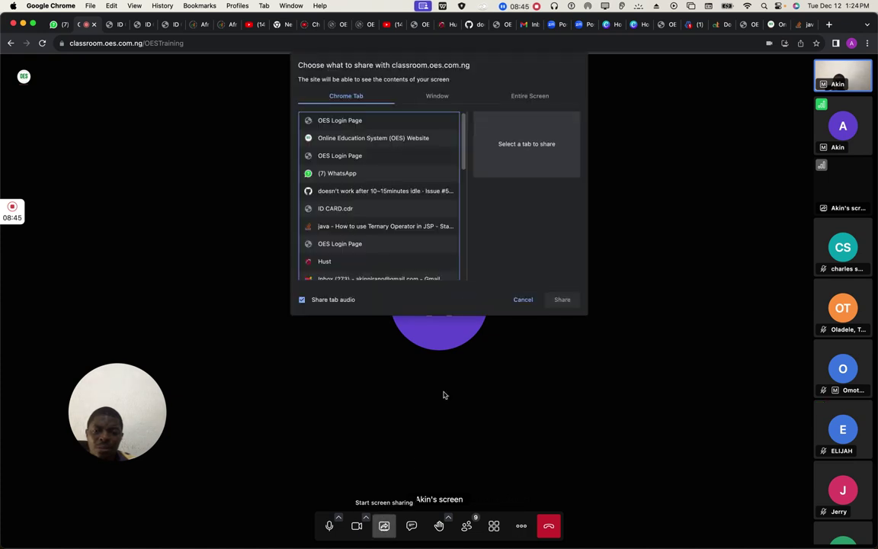
pyautogui.click(547, 97)
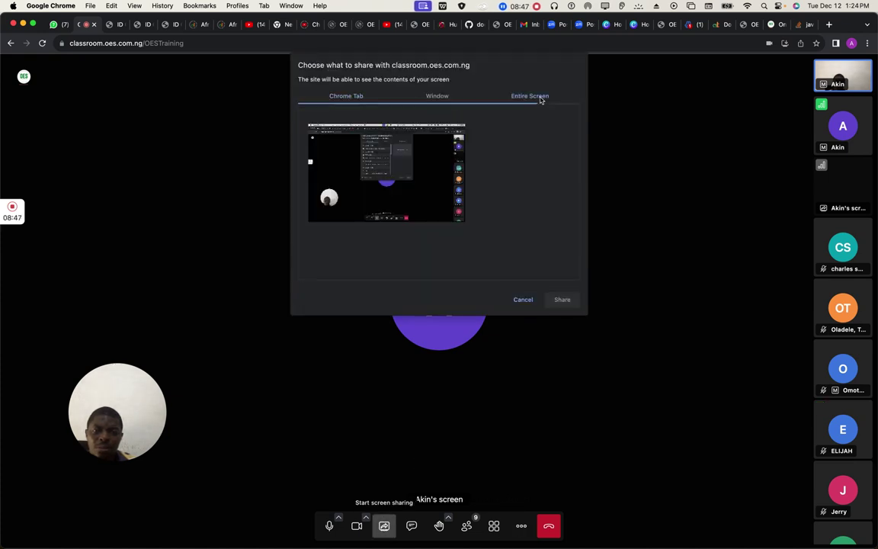
pyautogui.click(467, 157)
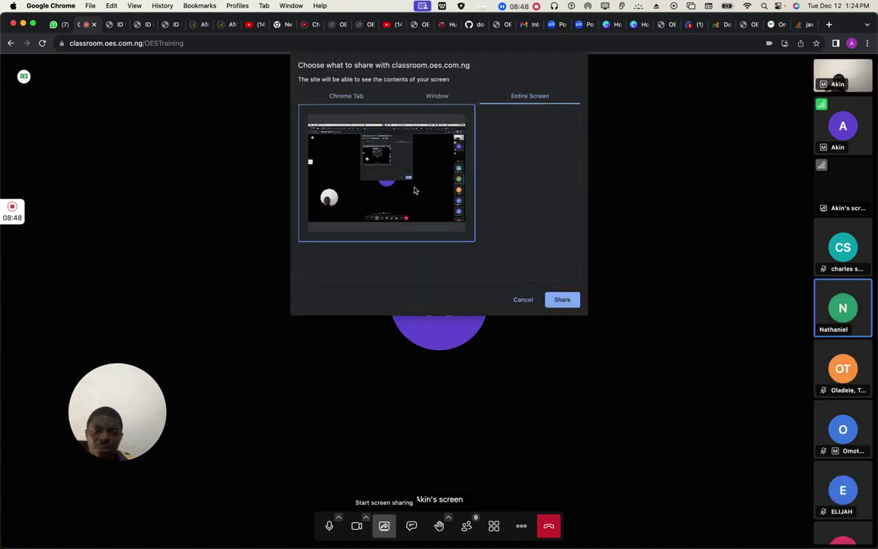
pyautogui.click(561, 300)
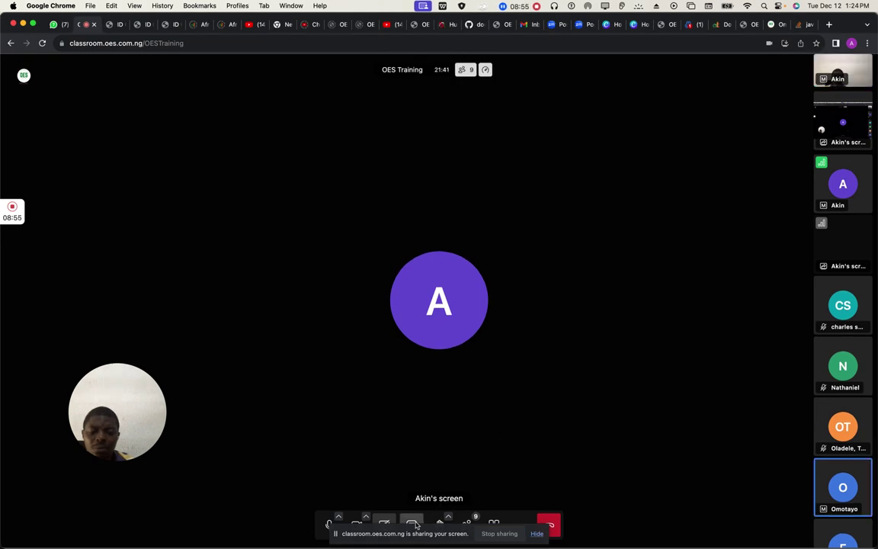
# Step: Open the shared document whiteboard and handwrite "the" in white below the "OES" line with the Pencil's alternate mode
pyautogui.click(522, 522)
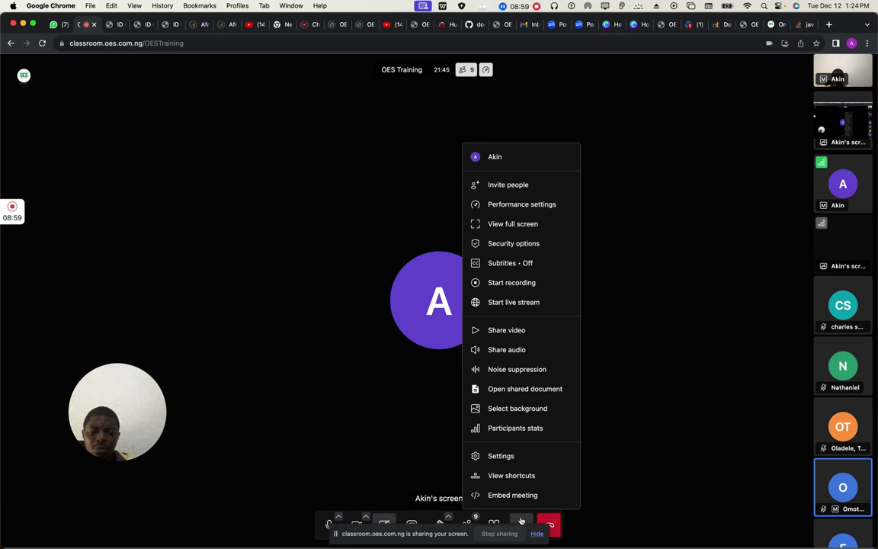
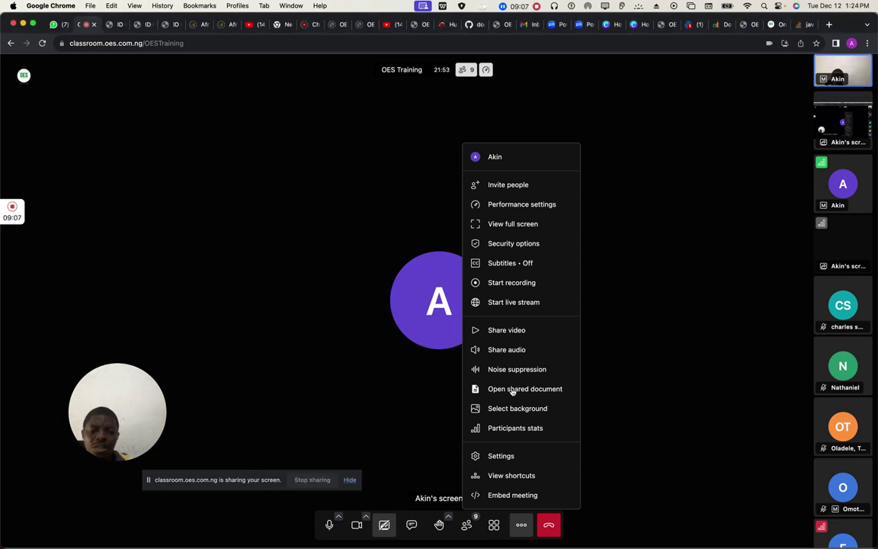
pyautogui.click(512, 389)
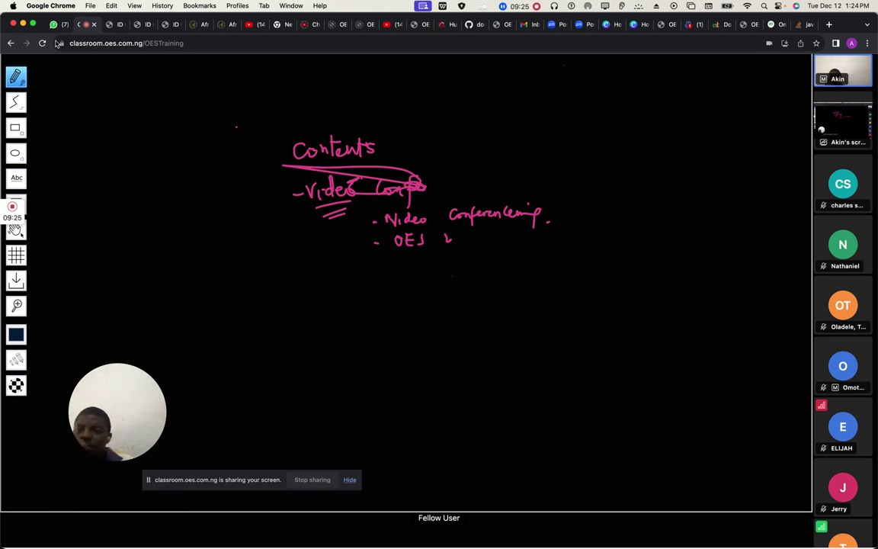
pyautogui.click(18, 78)
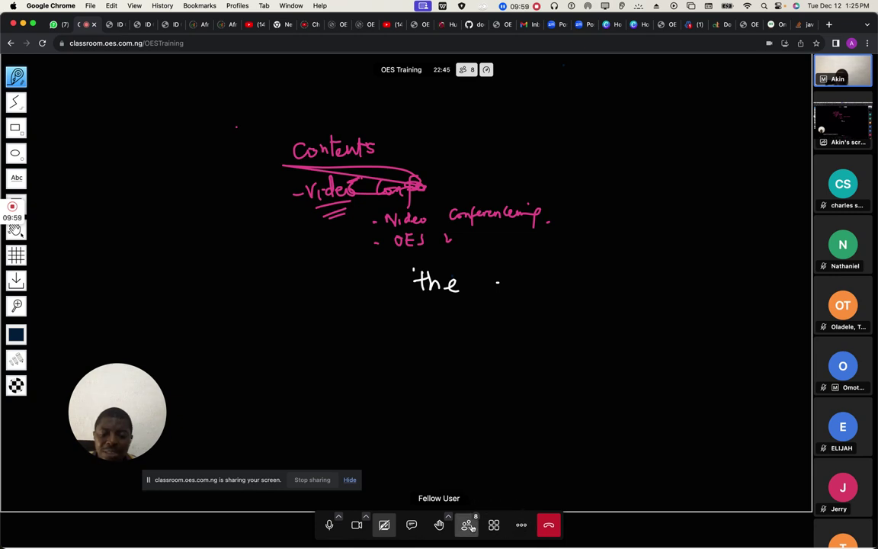
# Step: Start sharing a video in the meeting and copy the URL of the YouTube video "SolidWorks RE Tutorial # 335: Beginner Tractor complete video"
pyautogui.click(522, 525)
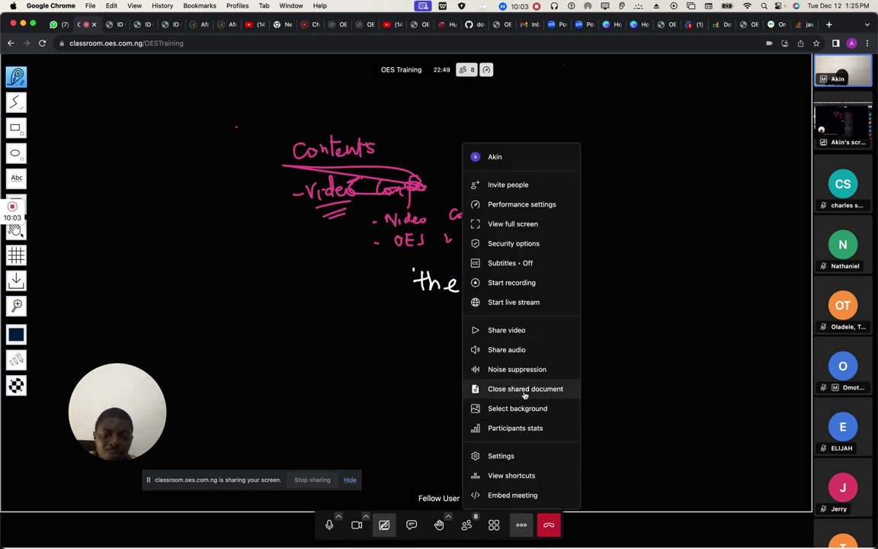
pyautogui.click(507, 332)
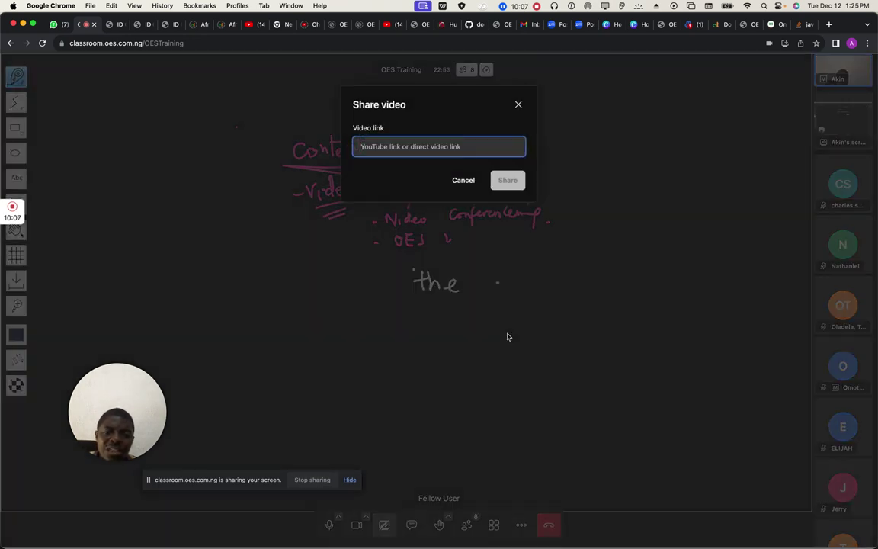
pyautogui.click(390, 25)
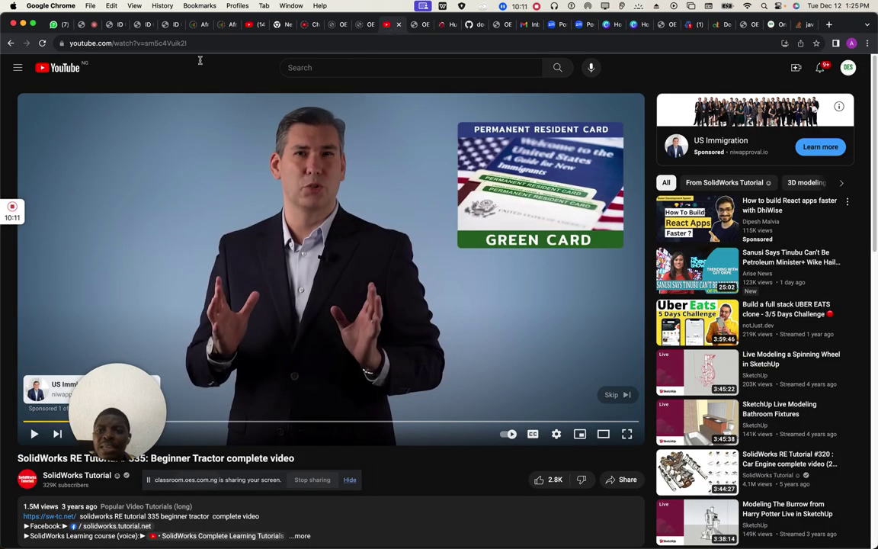
pyautogui.click(163, 44)
pyautogui.press('super+c')
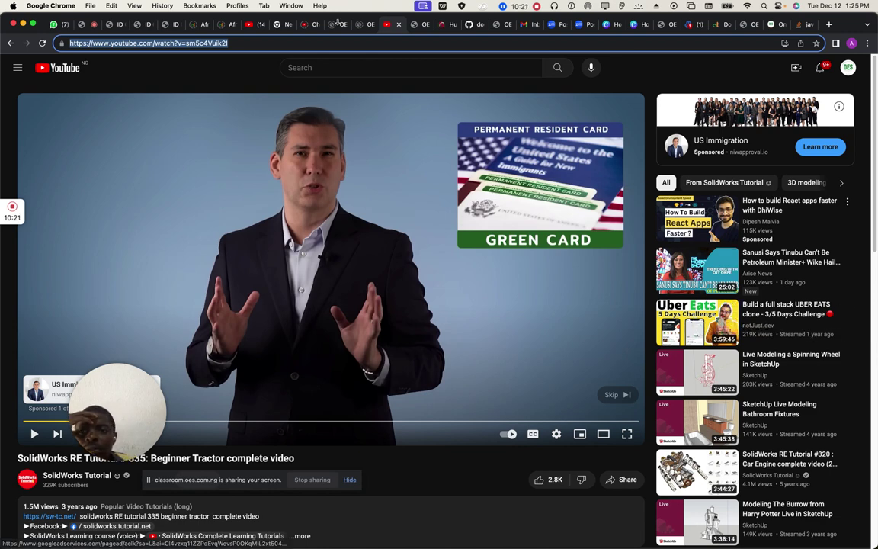
# Step: Share the copied YouTube video link in the meeting and close the shared document whiteboard
pyautogui.click(80, 27)
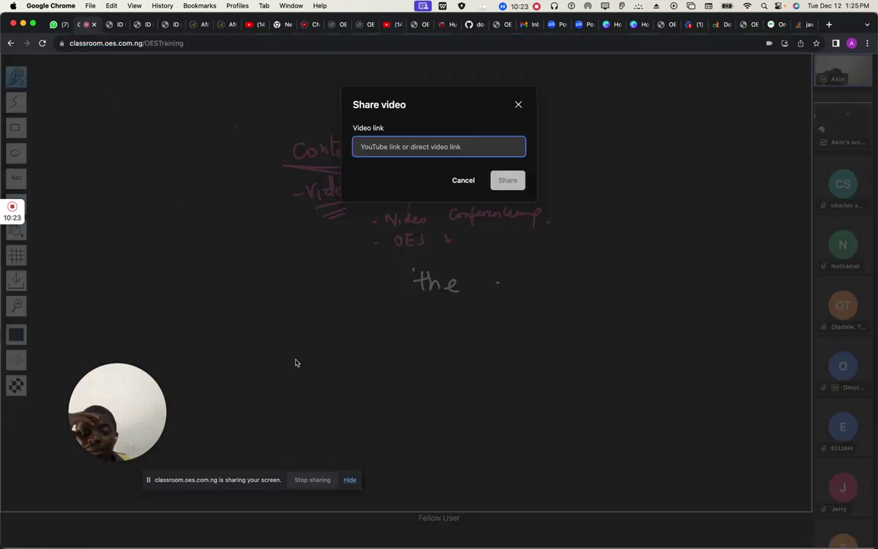
pyautogui.click(412, 146)
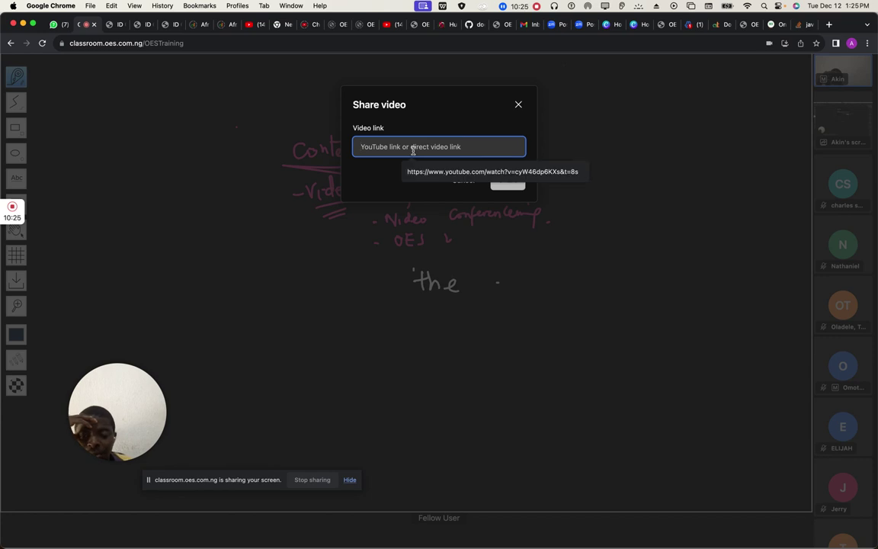
pyautogui.press('super+v')
pyautogui.click(509, 183)
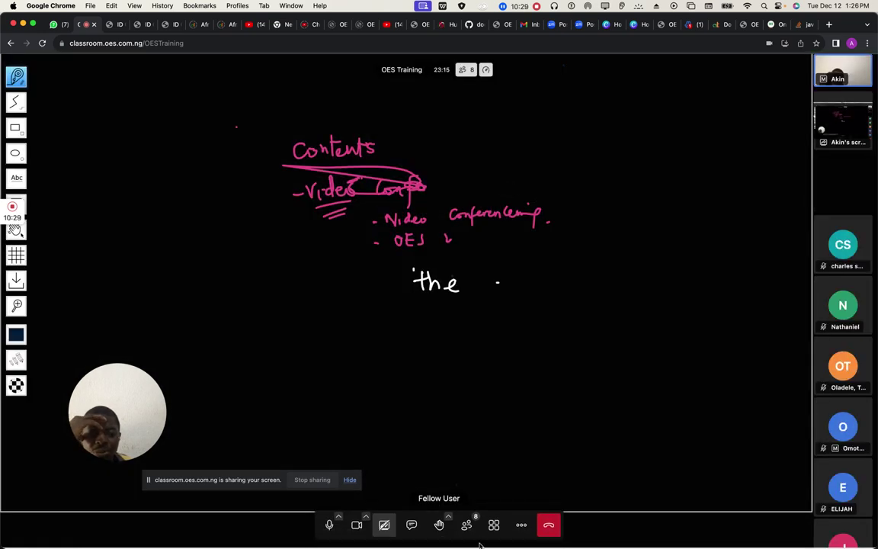
pyautogui.click(522, 524)
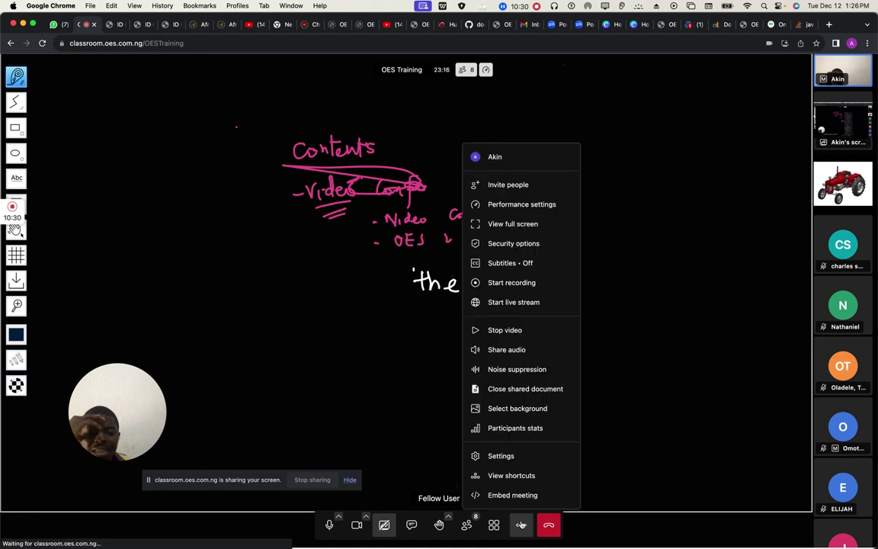
pyautogui.click(520, 390)
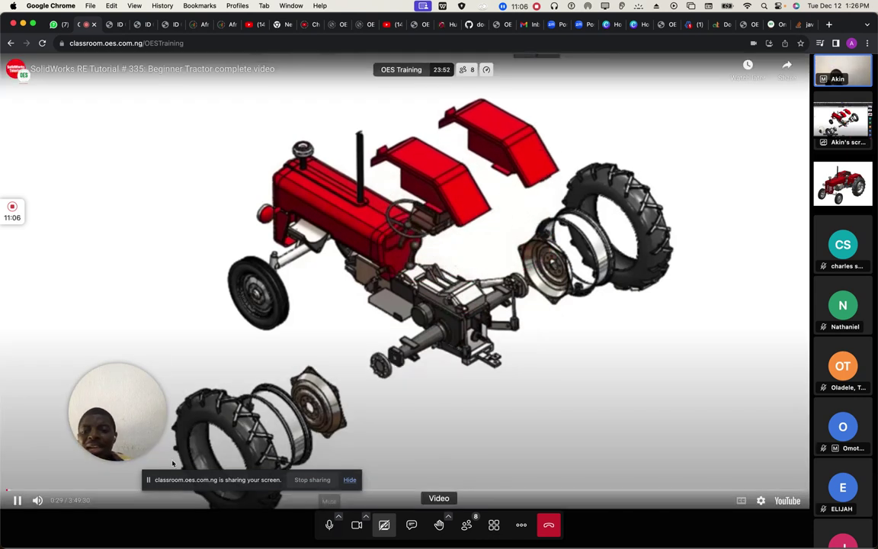
pyautogui.moveTo(138, 374)
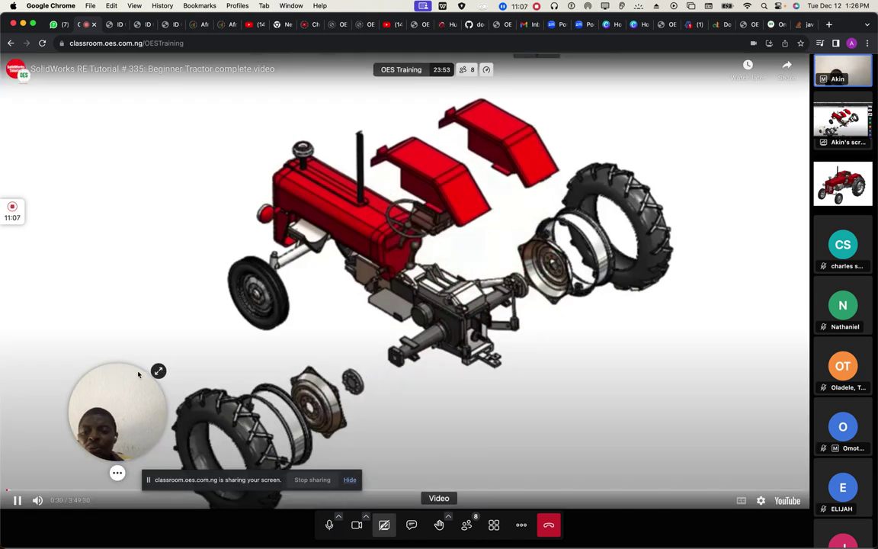
pyautogui.moveTo(119, 374); pyautogui.dragTo(53, 412)
pyautogui.moveTo(57, 405)
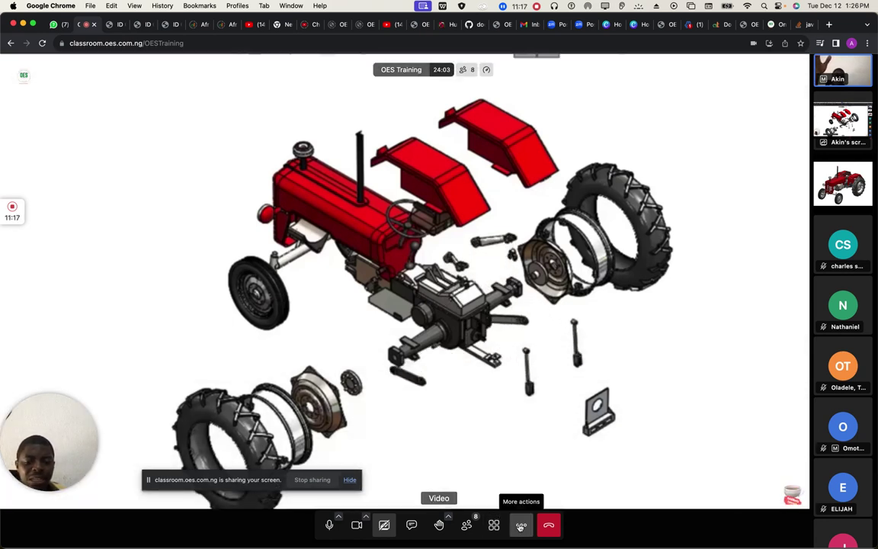
# Step: Show the embed code for the OES Training meeting
pyautogui.click(522, 525)
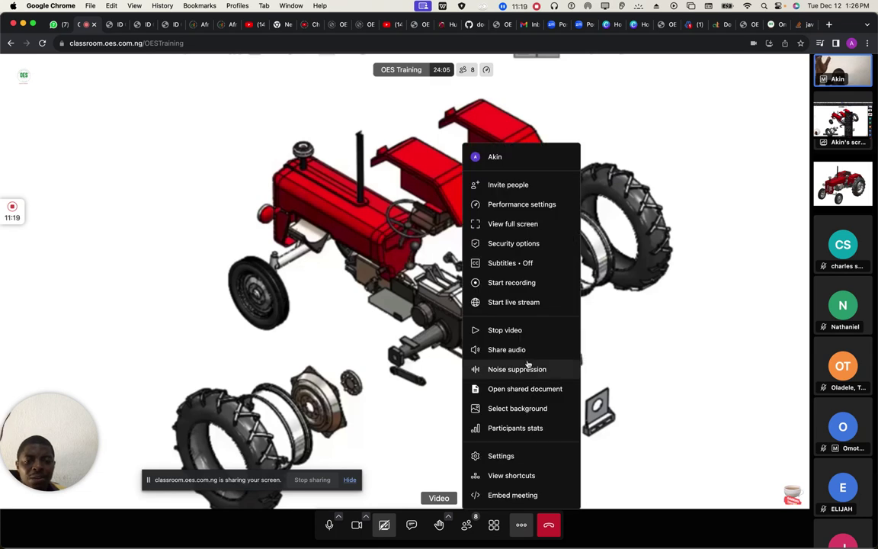
pyautogui.click(514, 496)
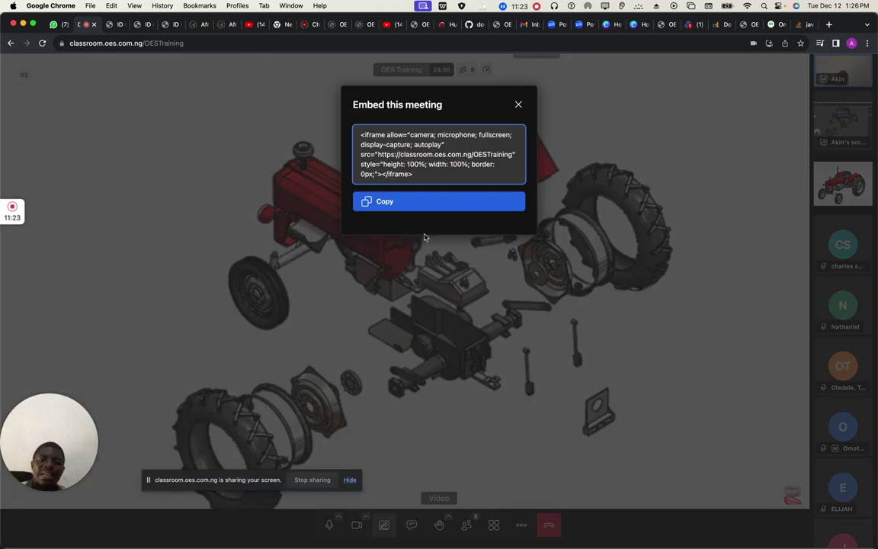
# Step: Select the entire embed code of the OES Training meeting and close the embed dialog
pyautogui.tripleClick(417, 177)
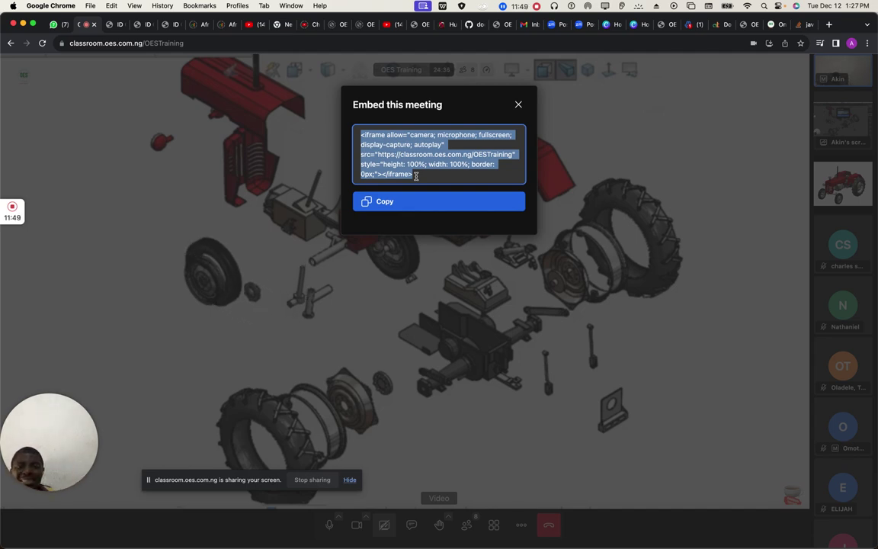
pyautogui.click(523, 429)
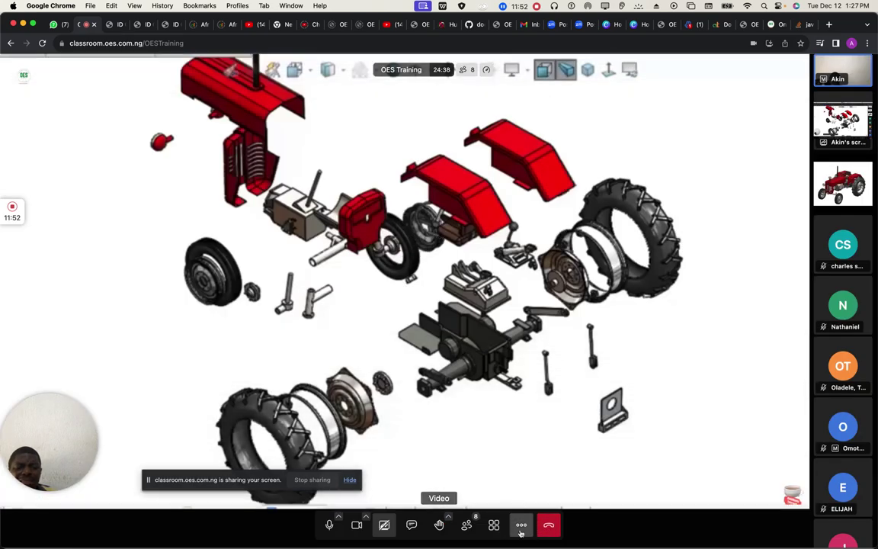
# Step: Review the meeting's security options, show the field for adding a meeting password and close the dialog without setting one
pyautogui.click(521, 525)
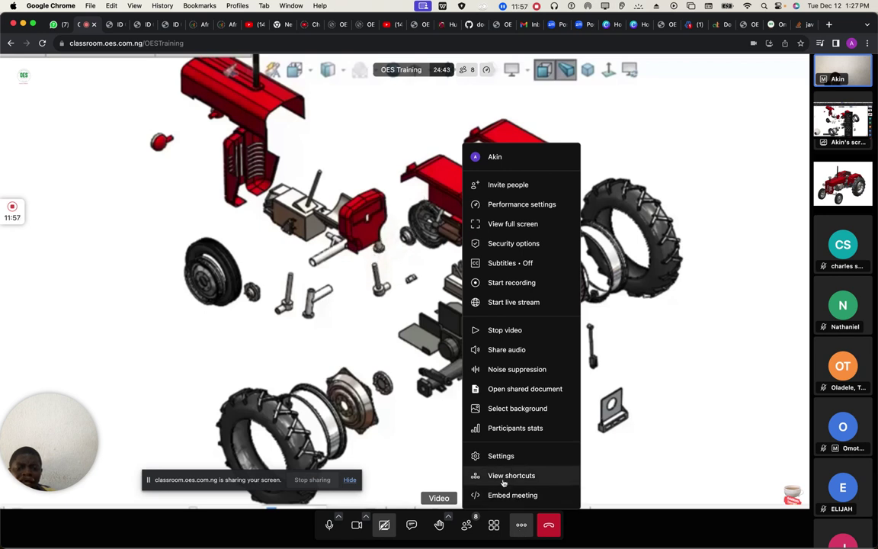
pyautogui.click(515, 244)
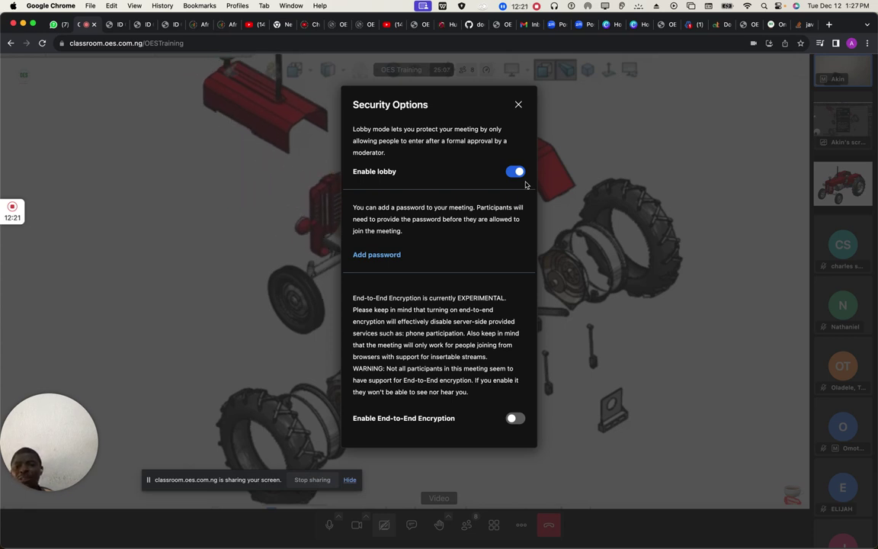
pyautogui.click(365, 257)
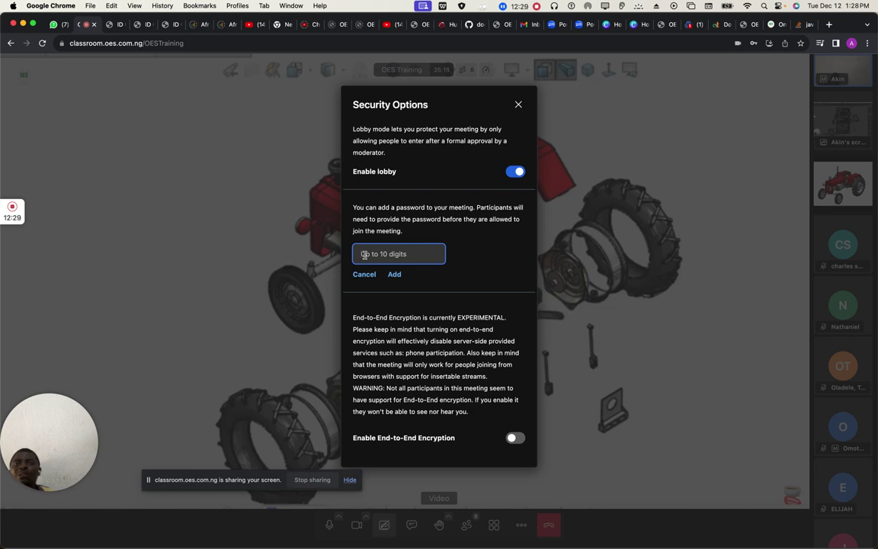
pyautogui.click(364, 255)
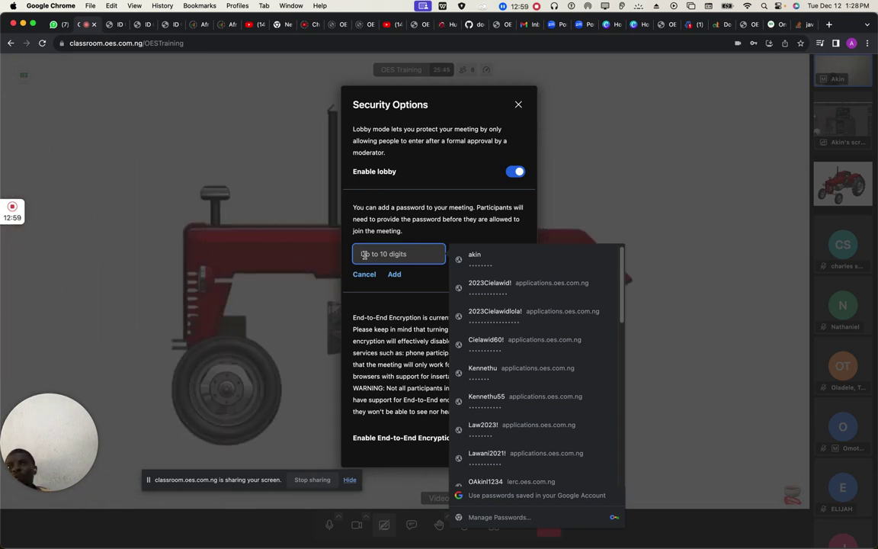
pyautogui.click(686, 163)
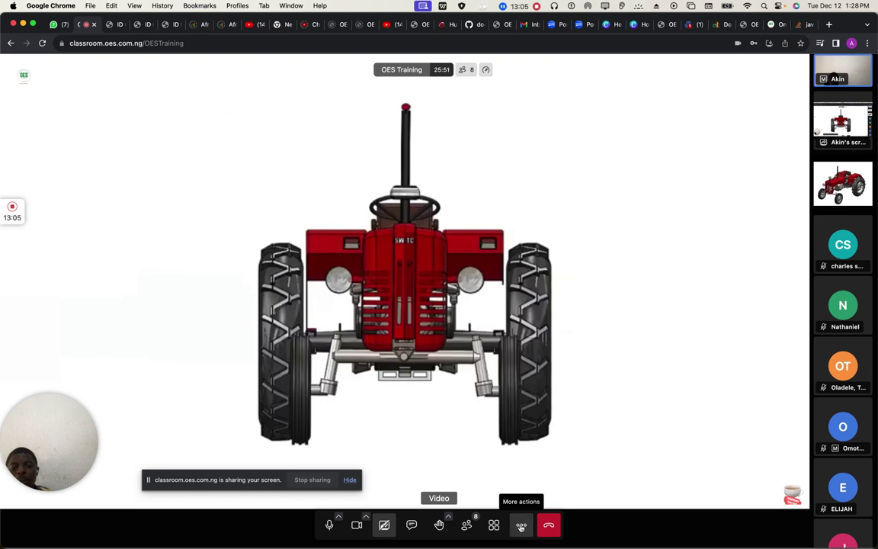
# Step: Stop the shared video in the meeting and enlarge the participant tile marked "J"
pyautogui.click(521, 526)
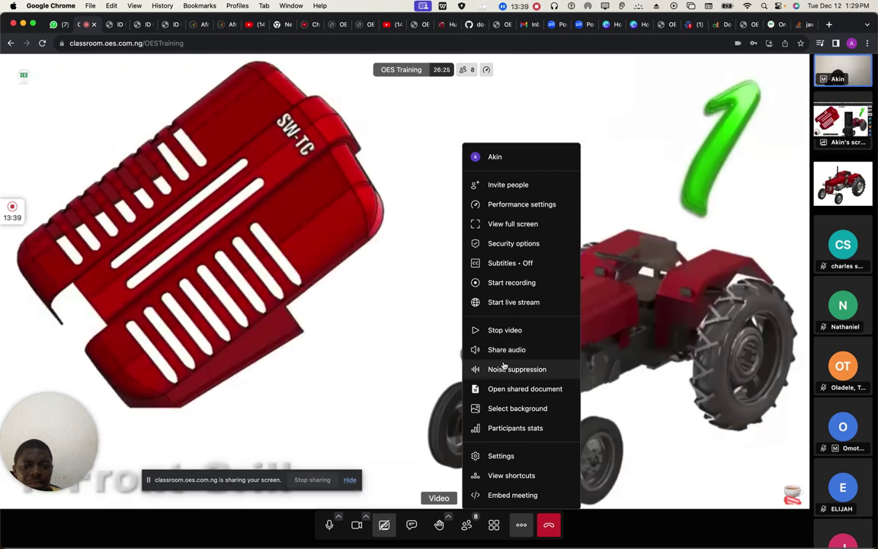
pyautogui.click(514, 331)
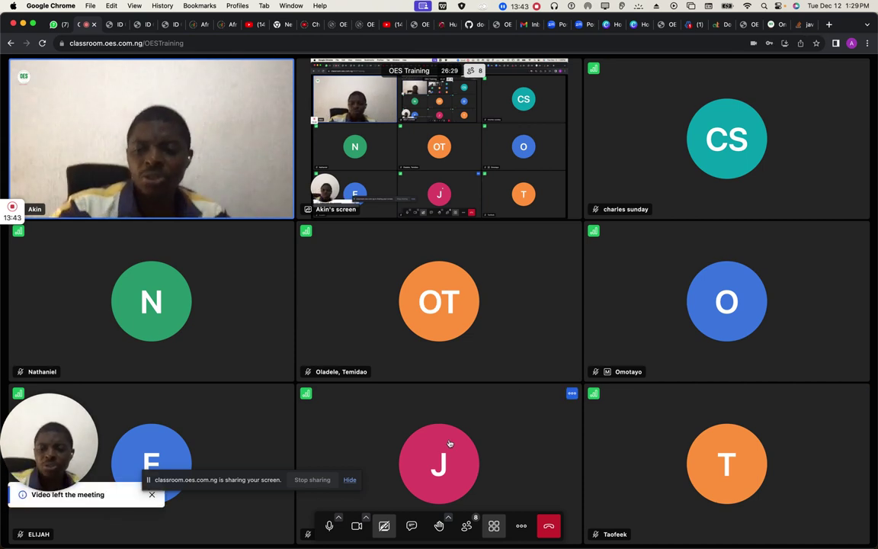
pyautogui.click(449, 443)
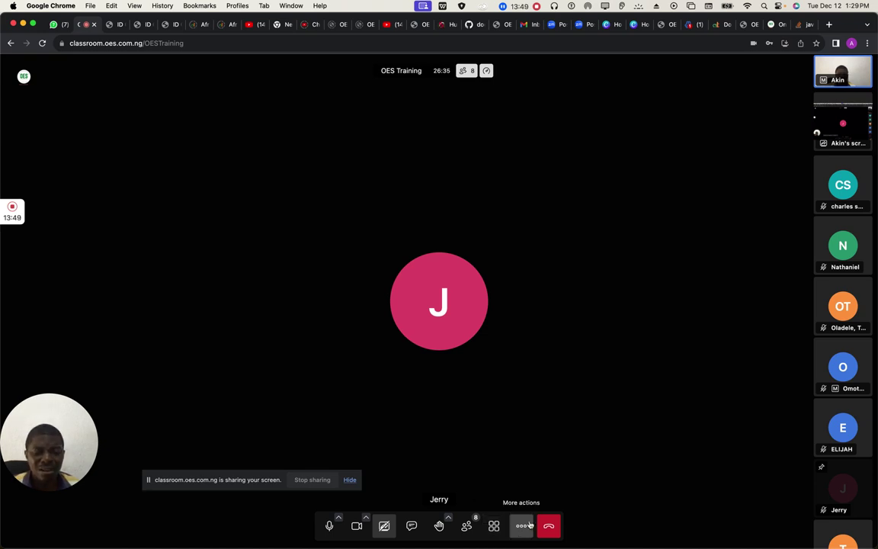
pyautogui.click(521, 526)
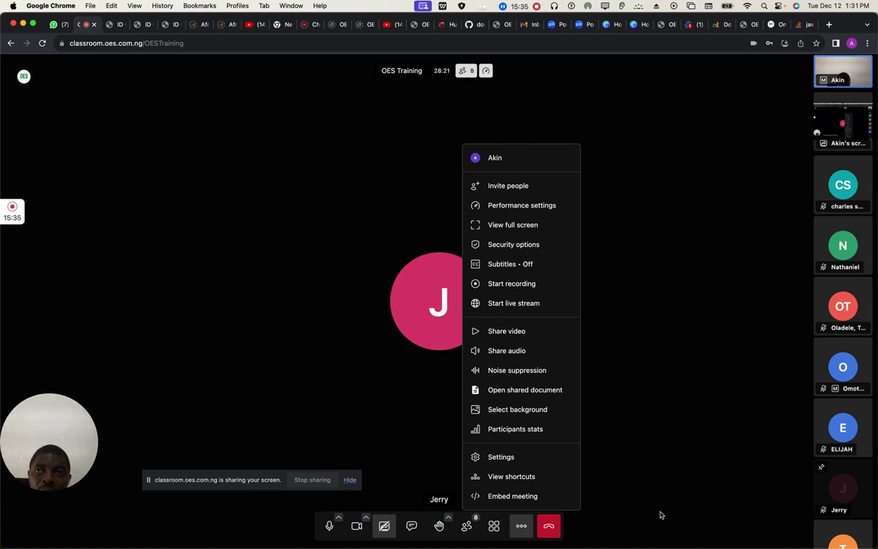
# Step: Switch to the Hillside University website's browser tab and load the OES login page at applications.oes.com.ng/OESWebApp/
pyautogui.click(443, 28)
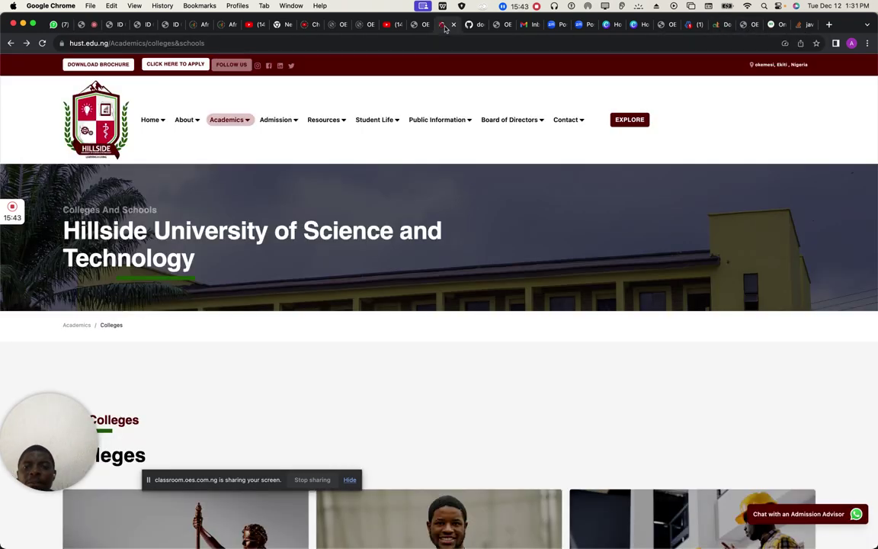
pyautogui.click(346, 40)
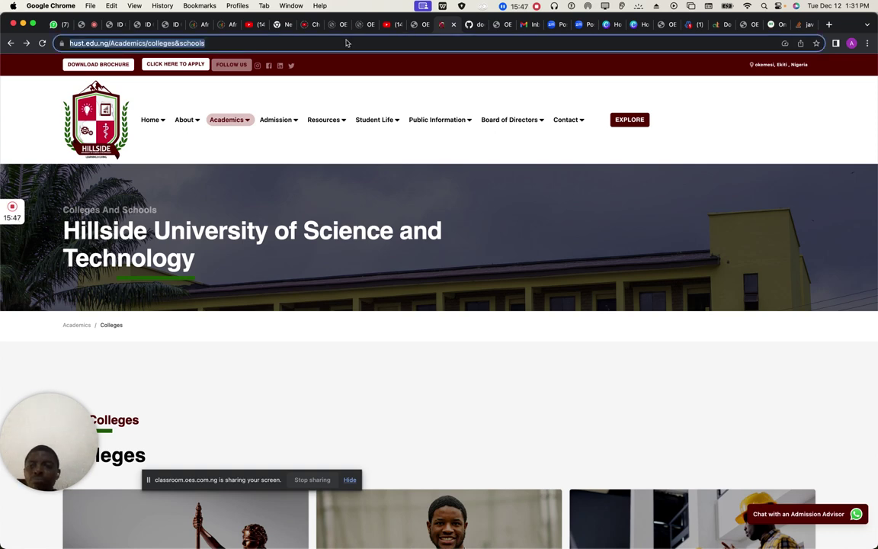
pyautogui.write('appl')
pyautogui.press('Return')
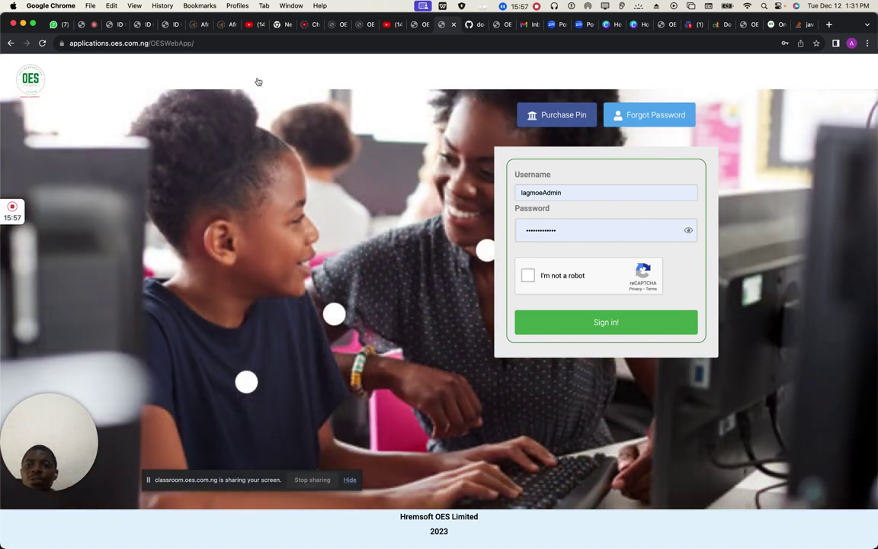
# Step: Load Hillside University's OES login page at online.hust.edu.ng/OESWebApp/ in the same browser tab
pyautogui.click(258, 39)
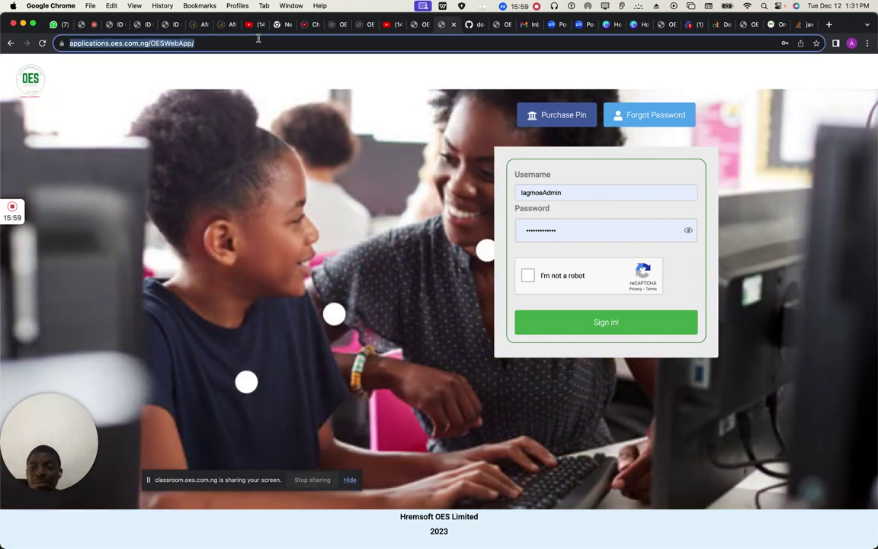
pyautogui.press('BackSpace')
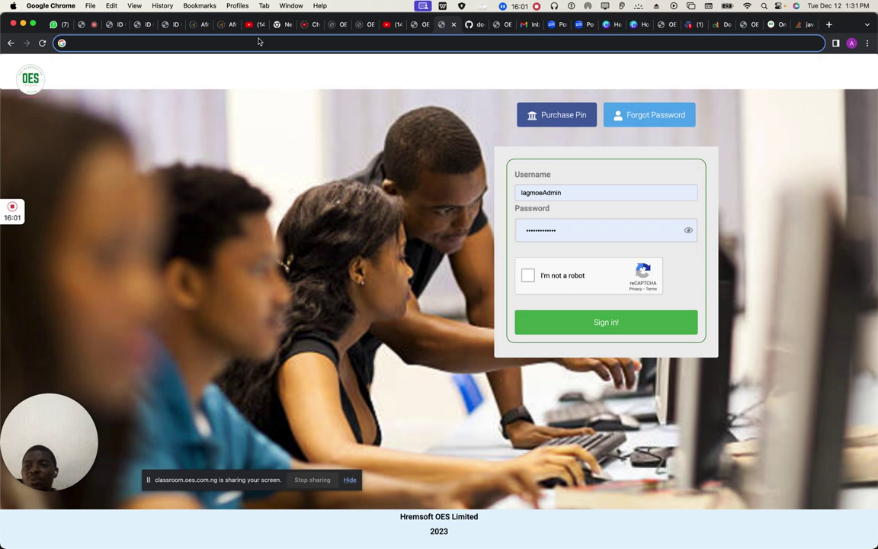
pyautogui.write('hus')
pyautogui.press('BackSpace')
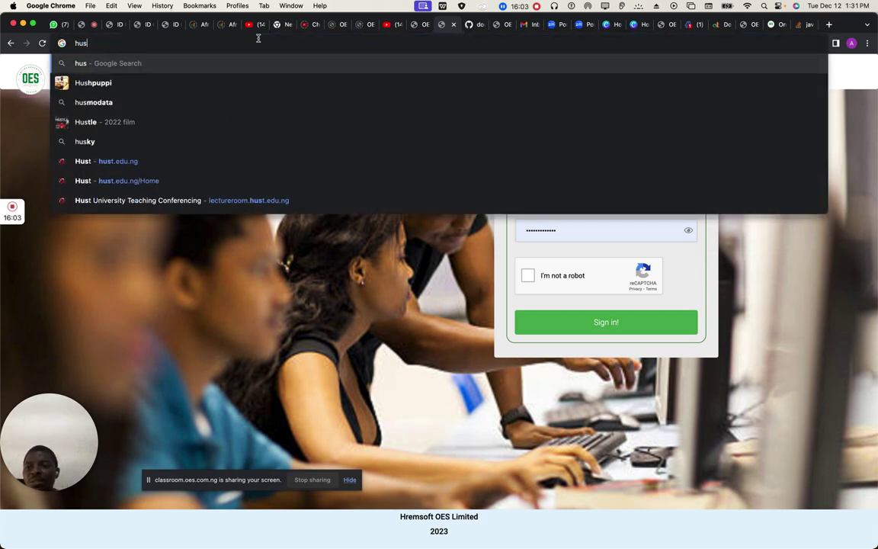
pyautogui.press('BackSpace')
pyautogui.press('BackSpace')
pyautogui.press('BackSpace')
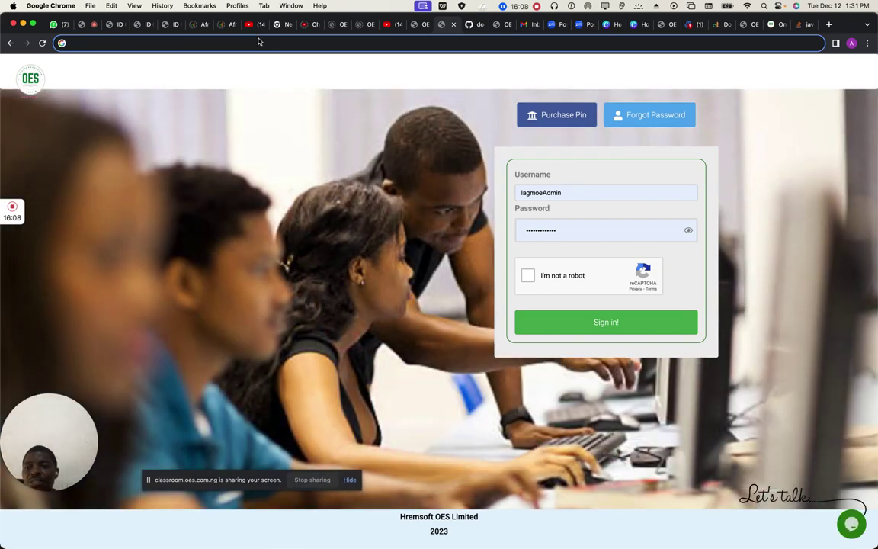
pyautogui.write('online')
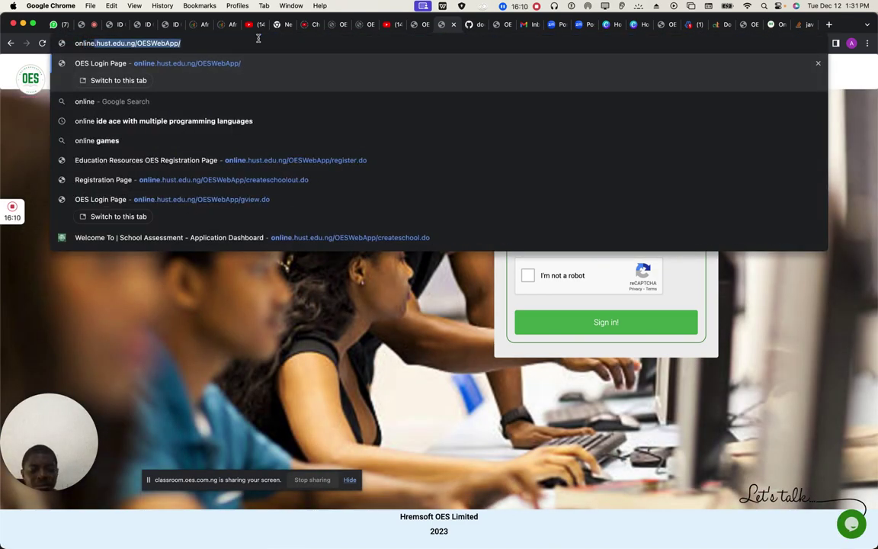
pyautogui.press('Right')
pyautogui.press('Return')
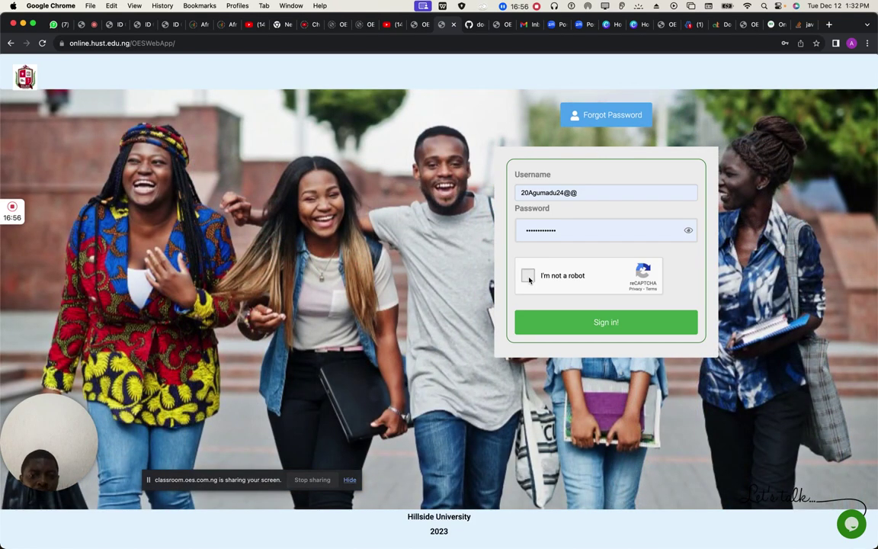
# Step: Sign in to the Hillside University portal with the prefilled credentials, passing the robot check, and sign out again
pyautogui.click(529, 276)
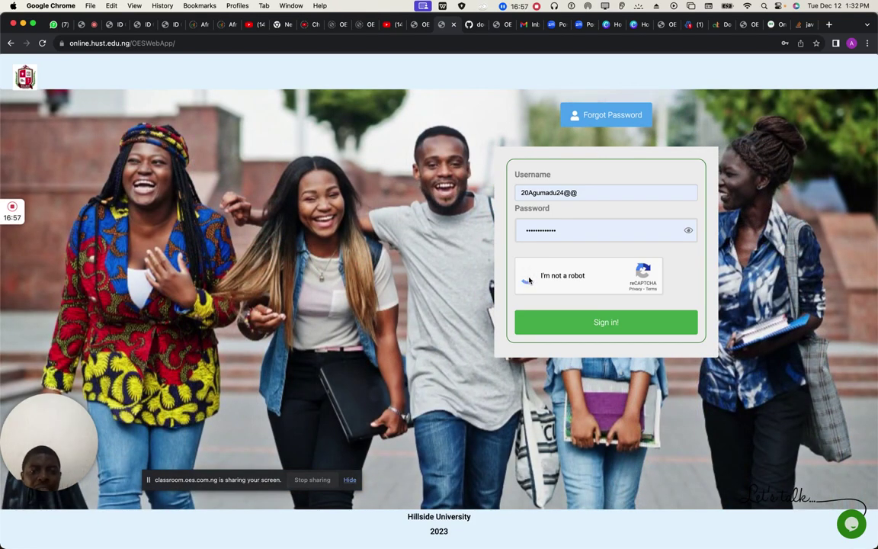
pyautogui.click(606, 323)
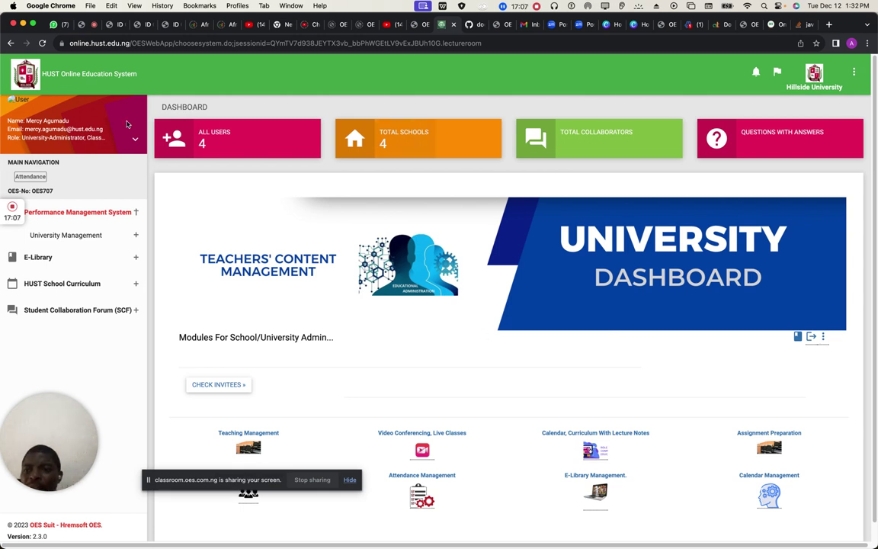
pyautogui.click(136, 142)
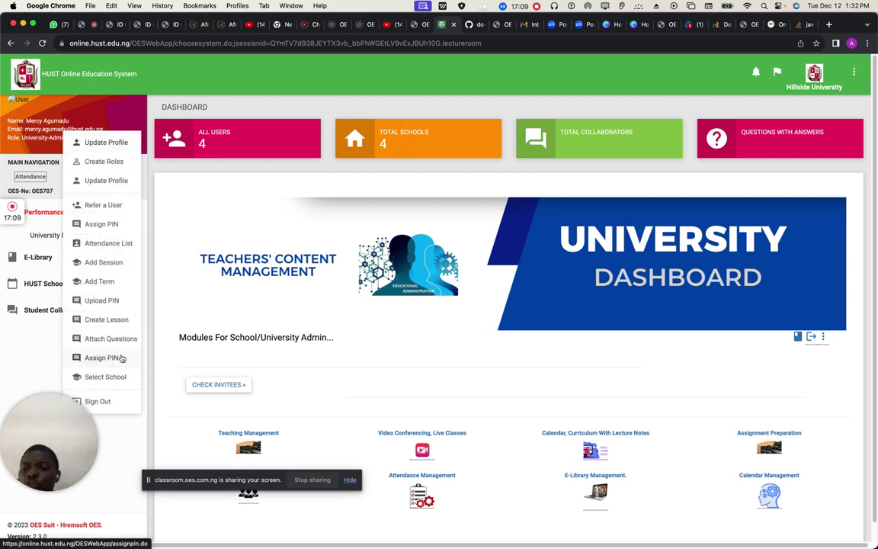
pyautogui.click(101, 401)
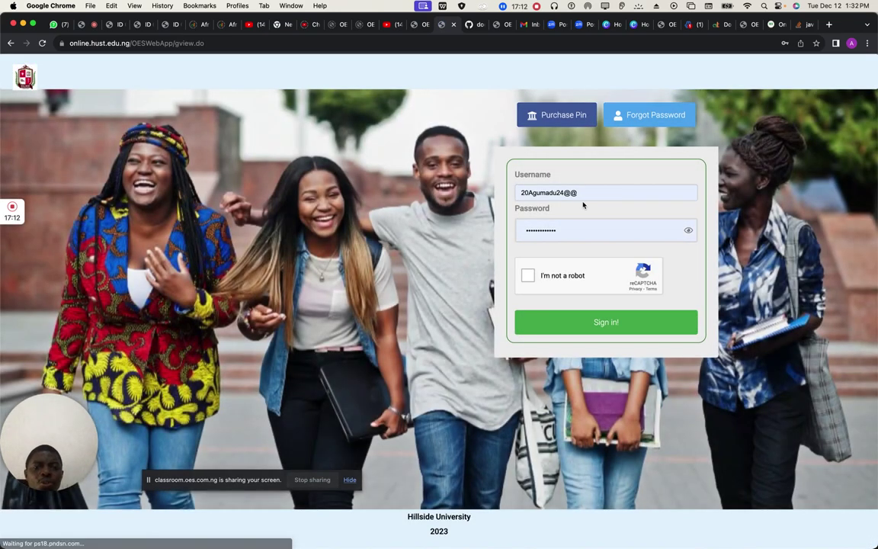
# Step: Sign in to the Hillside University portal with a different saved username and password, then sign out from the university administrator dashboard
pyautogui.click(580, 193)
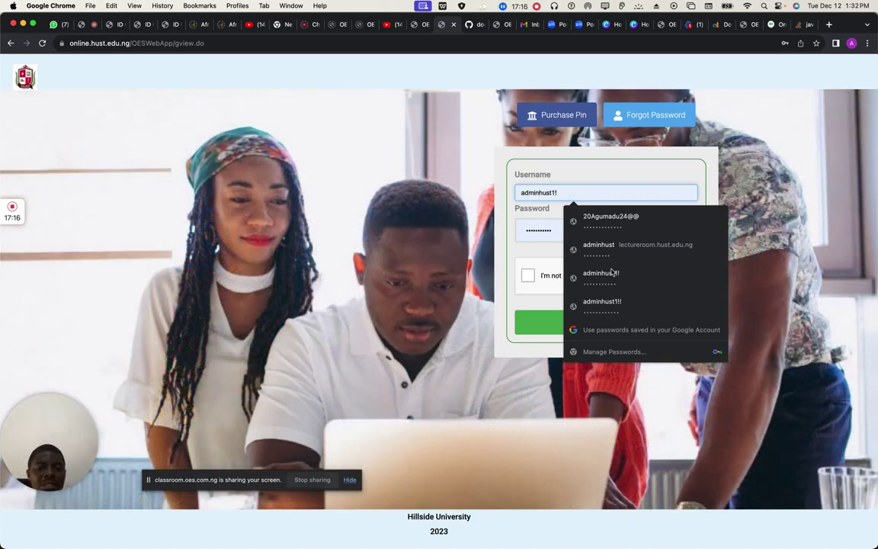
pyautogui.click(611, 279)
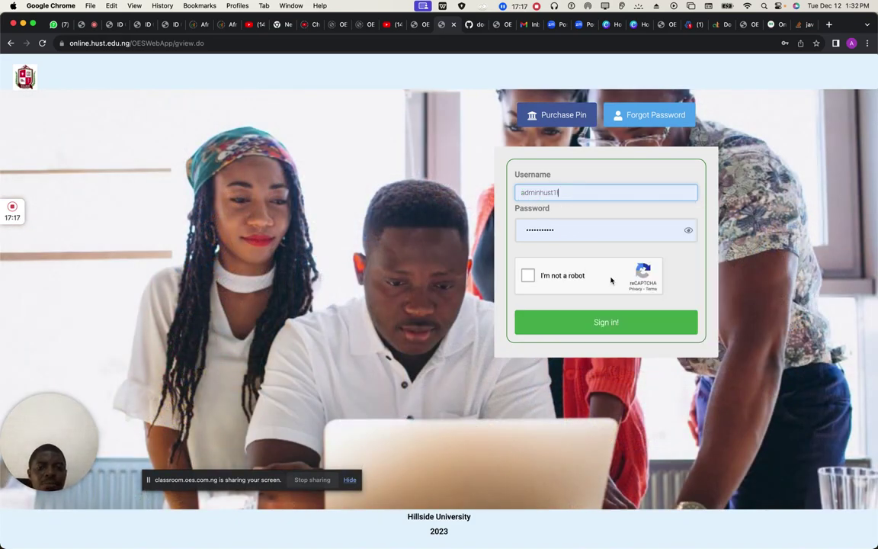
pyautogui.click(528, 276)
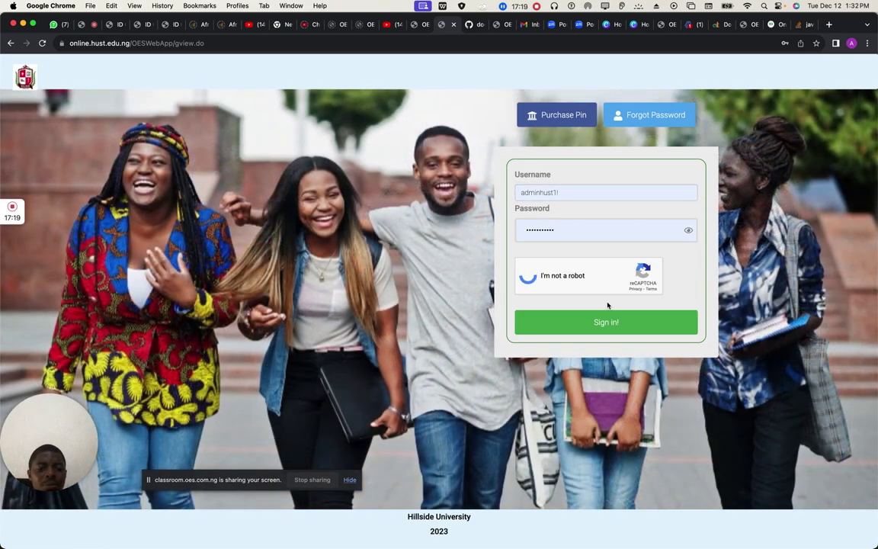
pyautogui.click(607, 328)
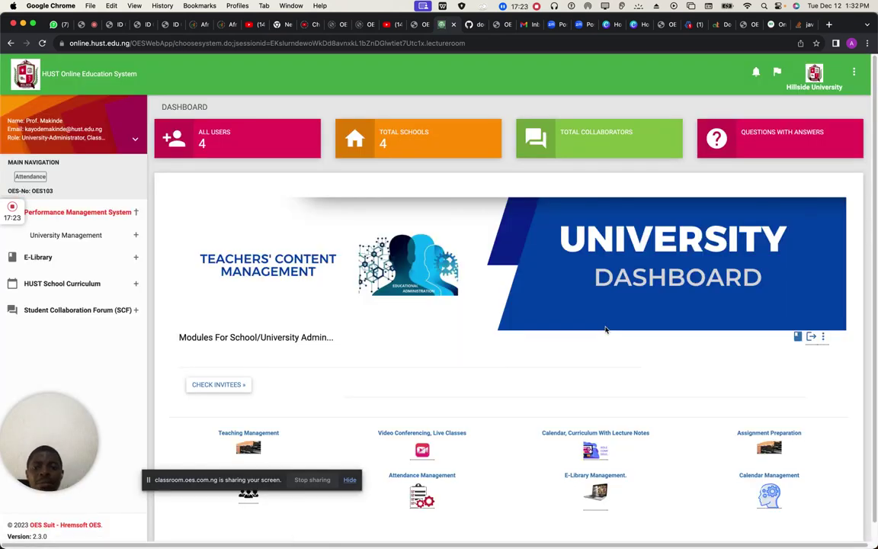
pyautogui.click(137, 141)
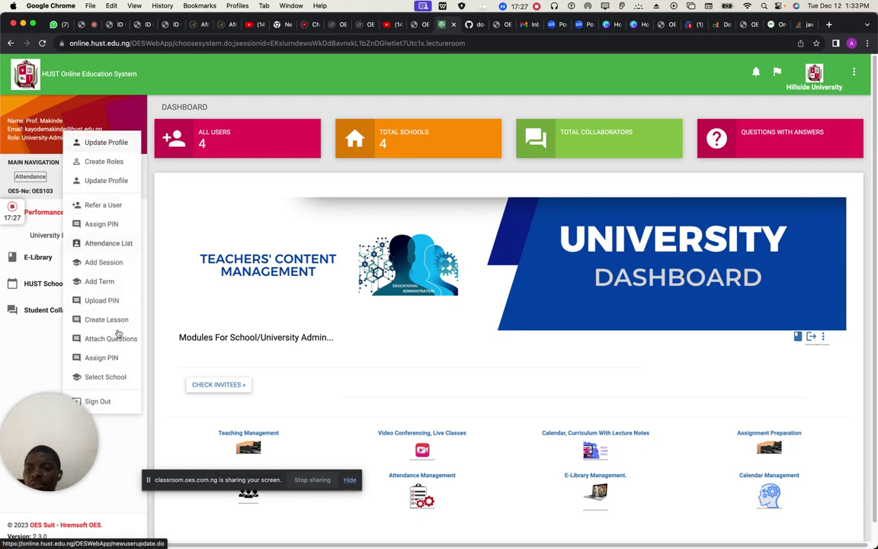
pyautogui.click(98, 401)
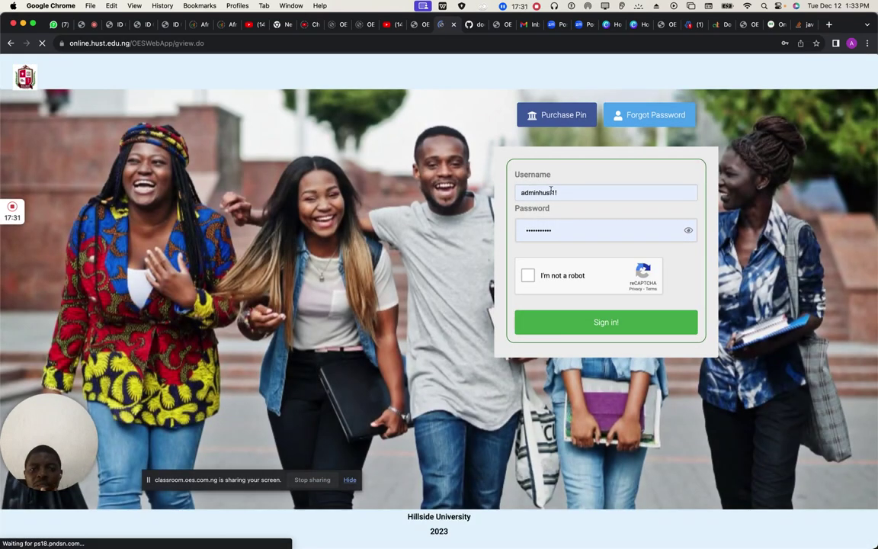
# Step: Sign in with the saved developer account's username and password, pass the robot check and show the dashboard's university modules
pyautogui.click(562, 192)
pyautogui.write('!')
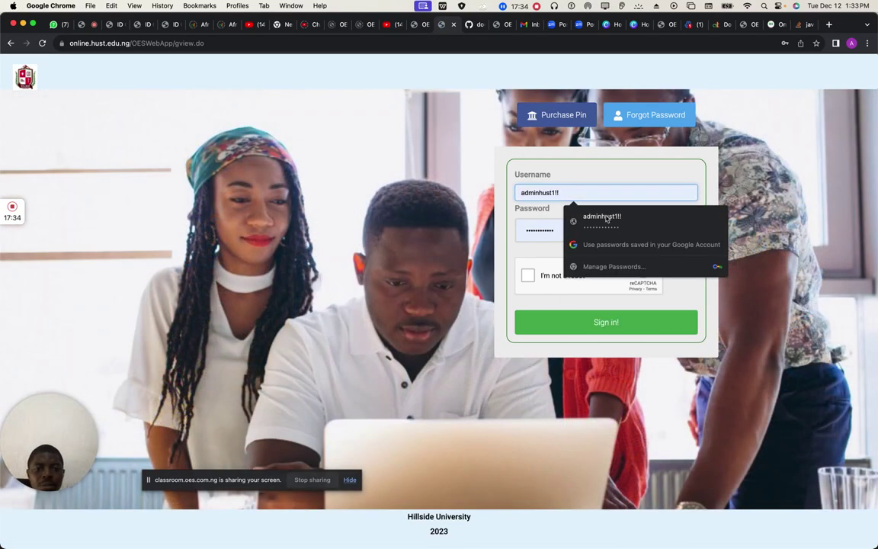
pyautogui.click(582, 234)
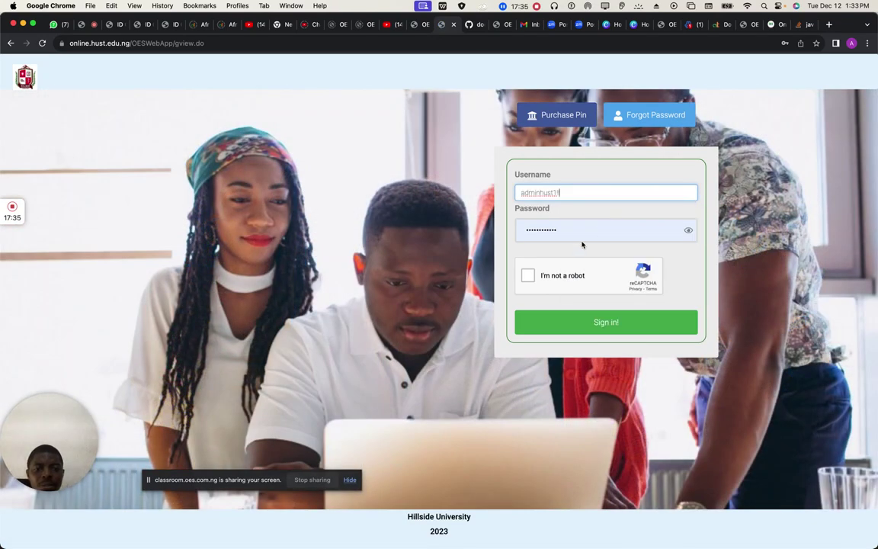
pyautogui.click(528, 276)
pyautogui.click(610, 320)
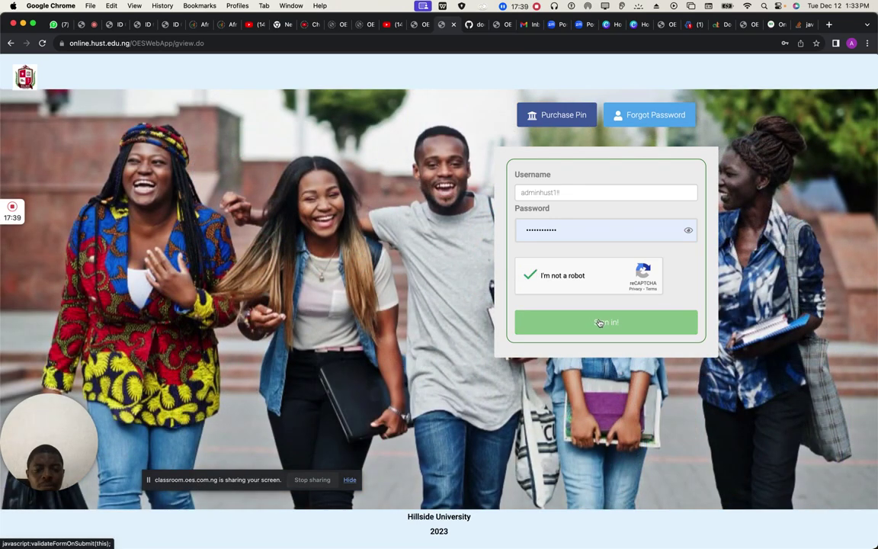
pyautogui.click(599, 323)
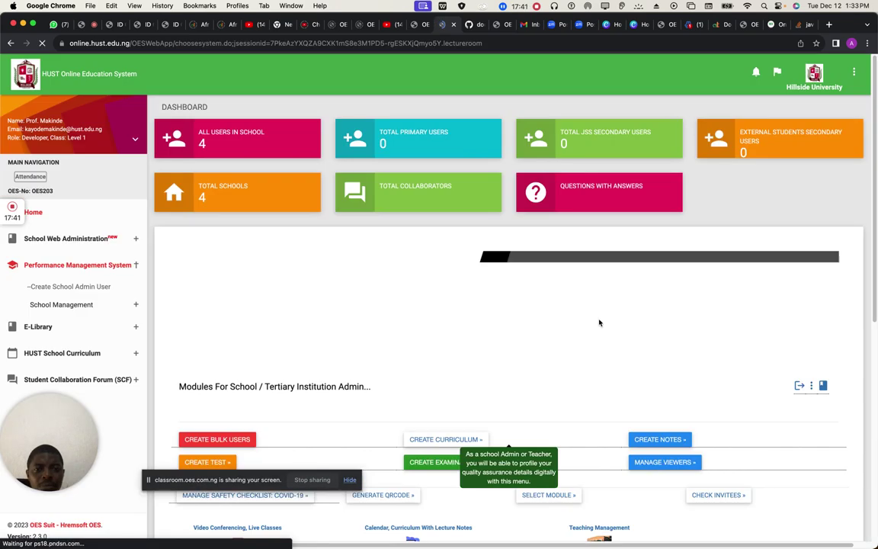
pyautogui.scroll(-5, 592, 421)
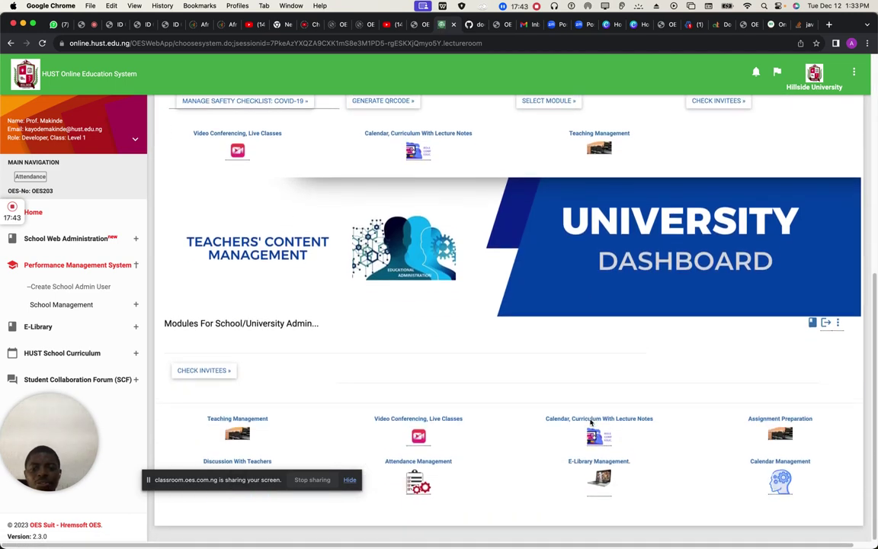
# Step: Show the developer dashboard's summary tiles and both module sections, and sign out of the Hillside University portal
pyautogui.scroll(4, 590, 422)
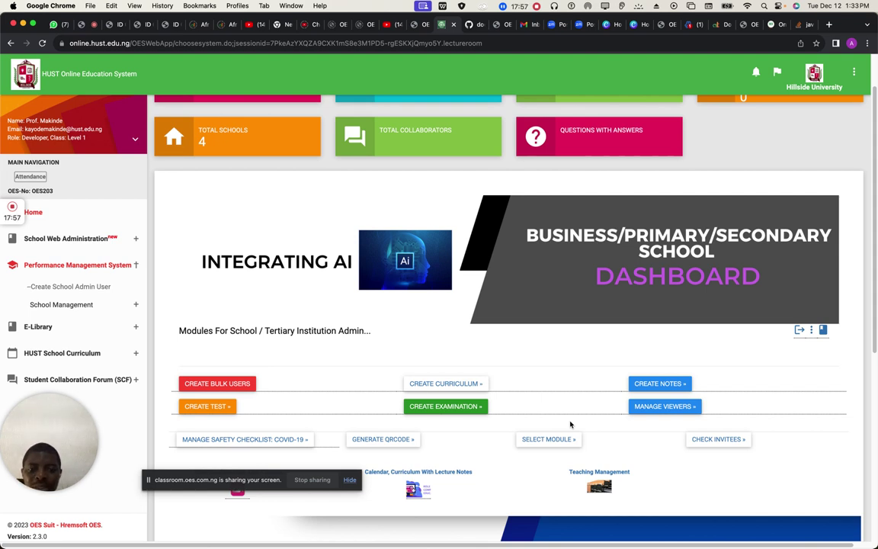
pyautogui.scroll(3, 570, 423)
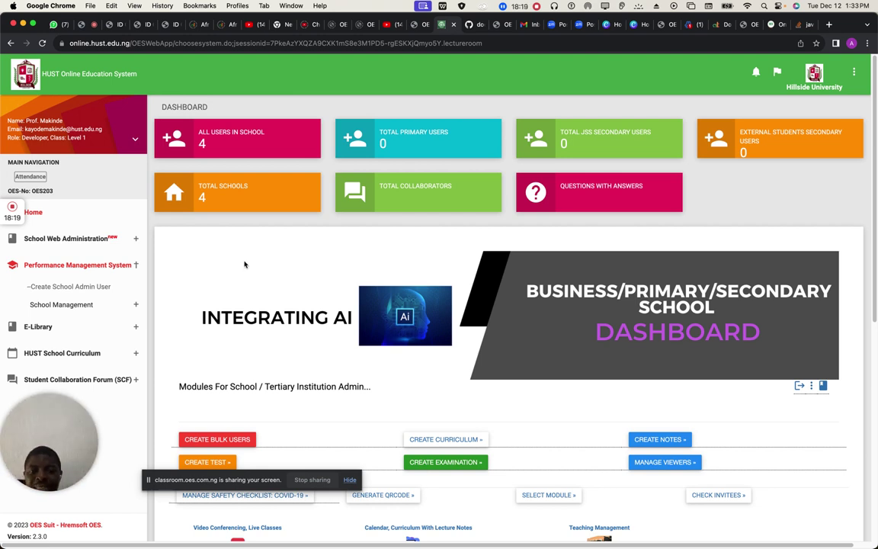
pyautogui.scroll(-10, 539, 275)
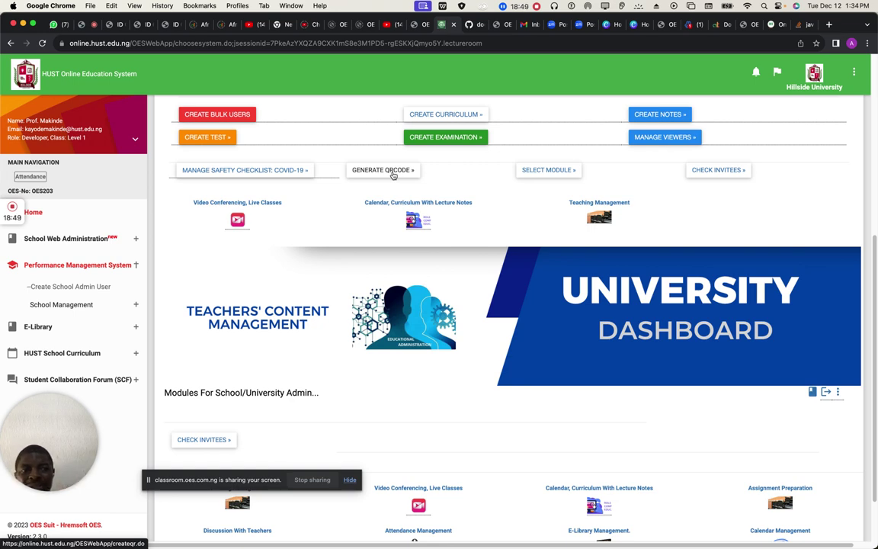
pyautogui.scroll(5, 393, 175)
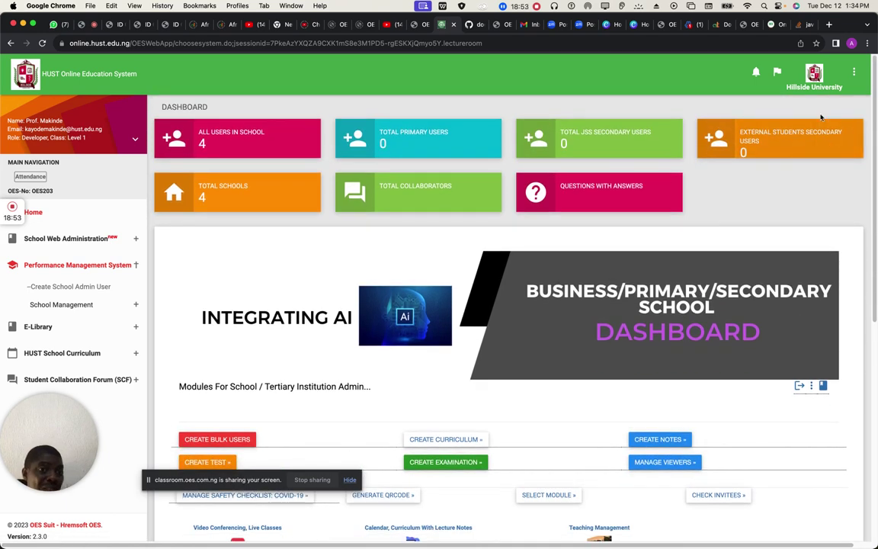
pyautogui.click(854, 73)
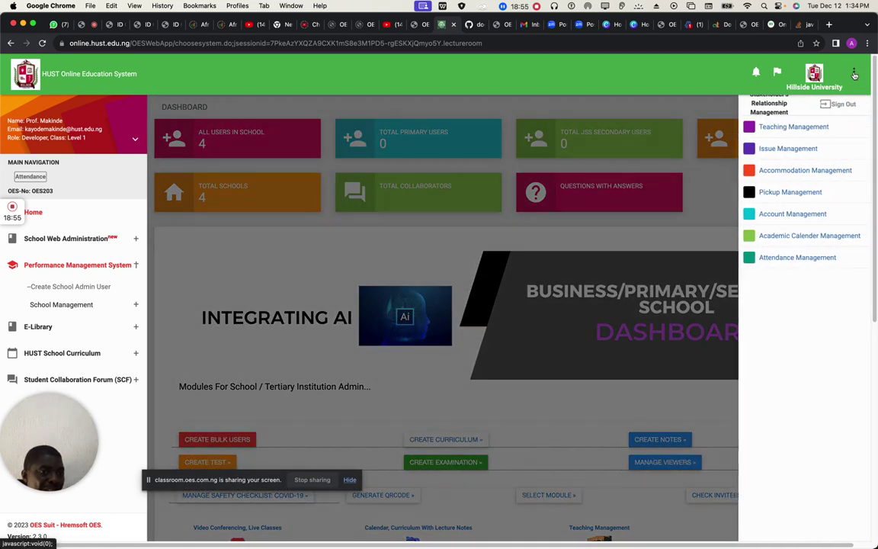
pyautogui.click(840, 109)
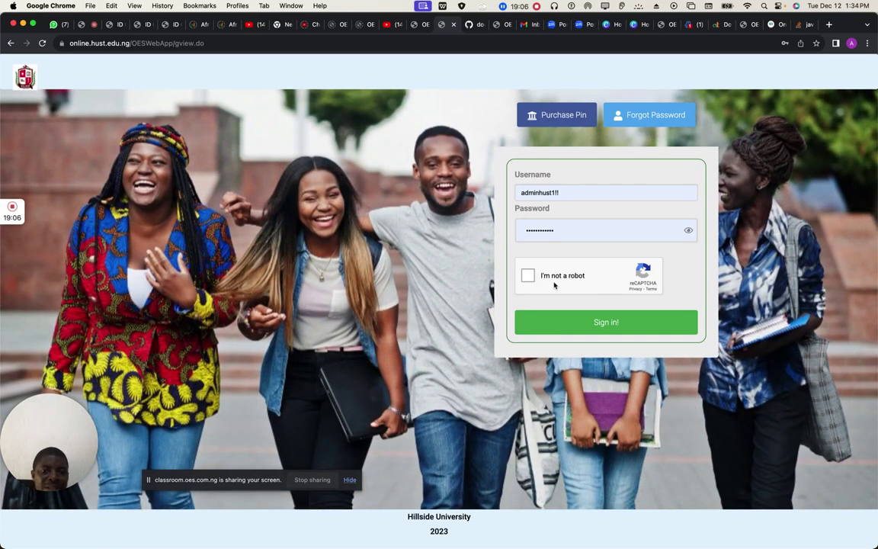
# Step: Pass the robot check, sign in with the saved university administrator username and password, and show the University Dashboard's modules
pyautogui.click(554, 283)
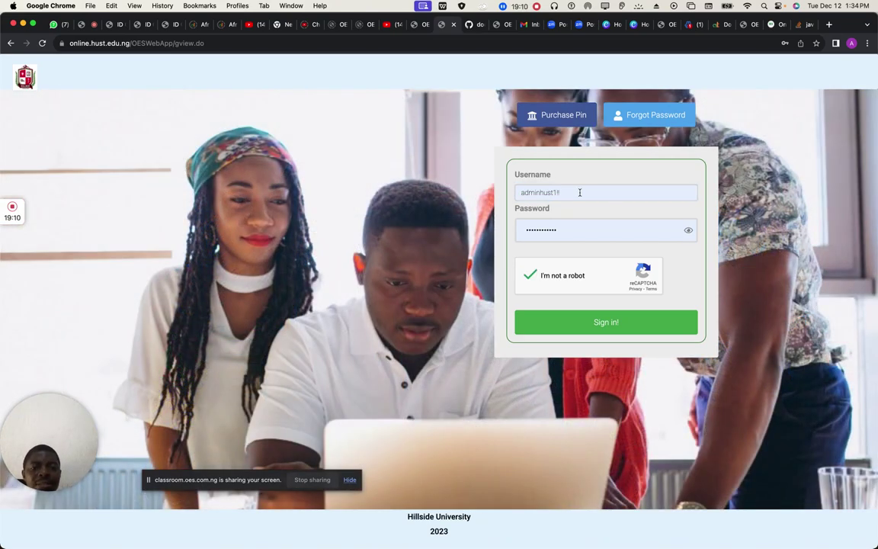
pyautogui.click(580, 192)
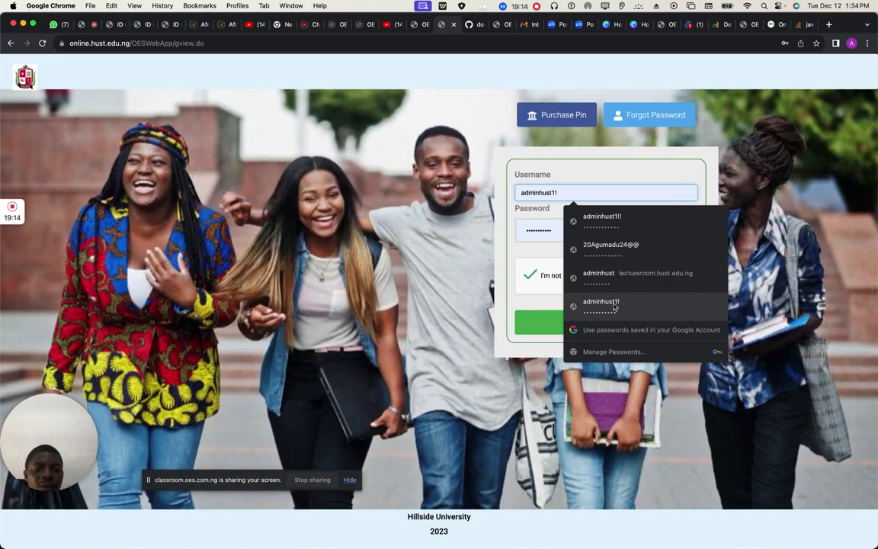
pyautogui.click(614, 306)
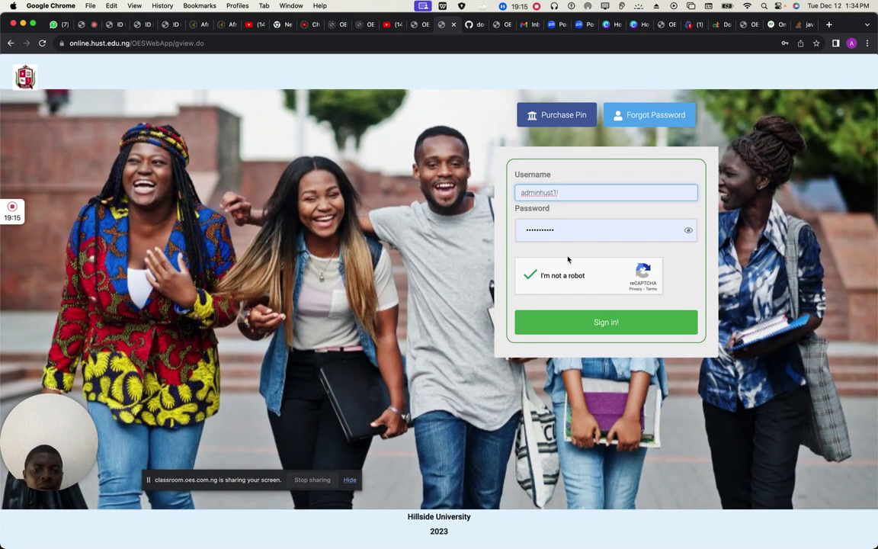
pyautogui.click(603, 323)
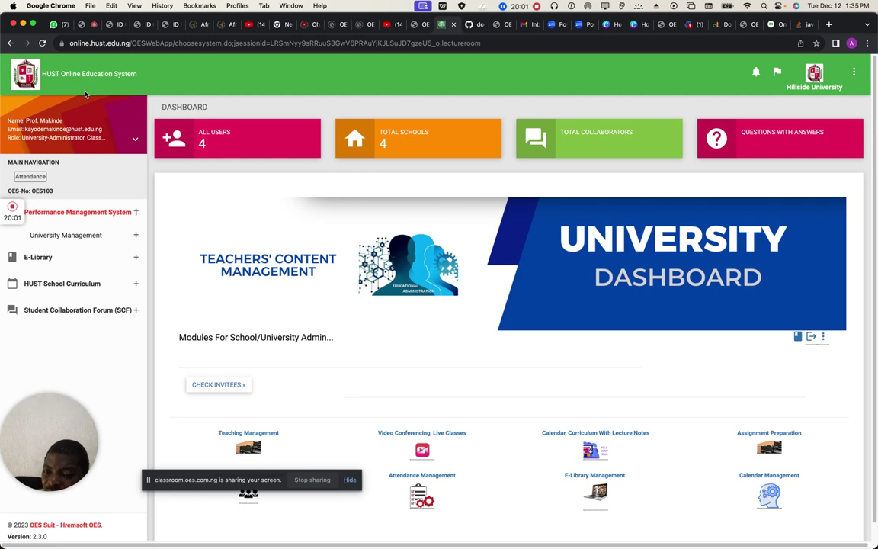
pyautogui.scroll(-1, 478, 392)
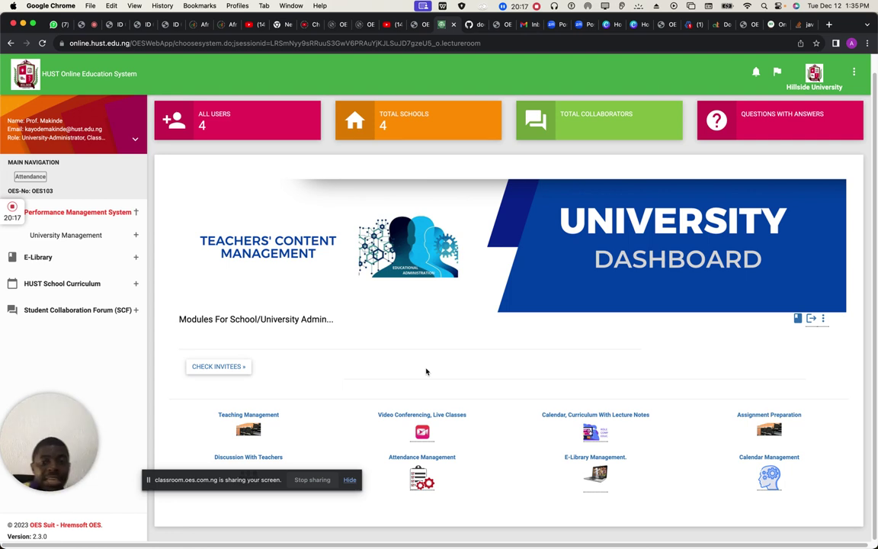
pyautogui.scroll(1, 426, 371)
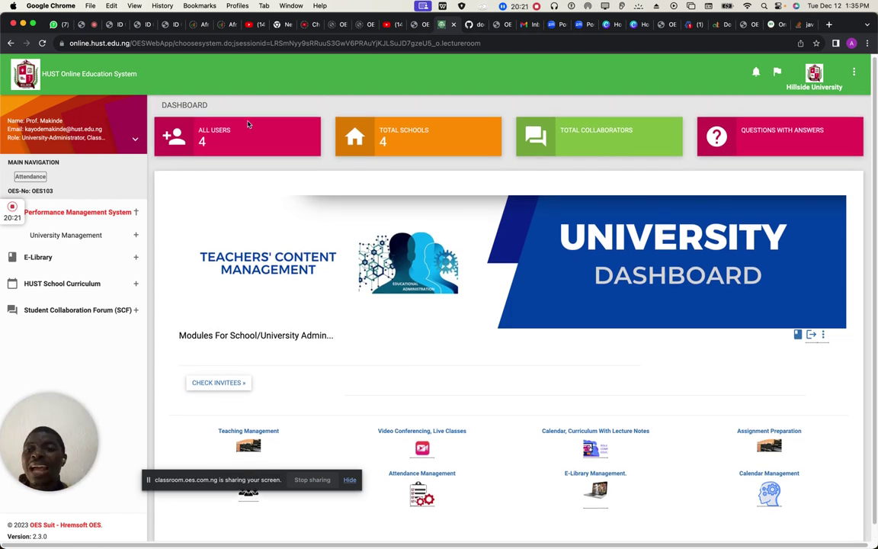
pyautogui.scroll(-1, 251, 134)
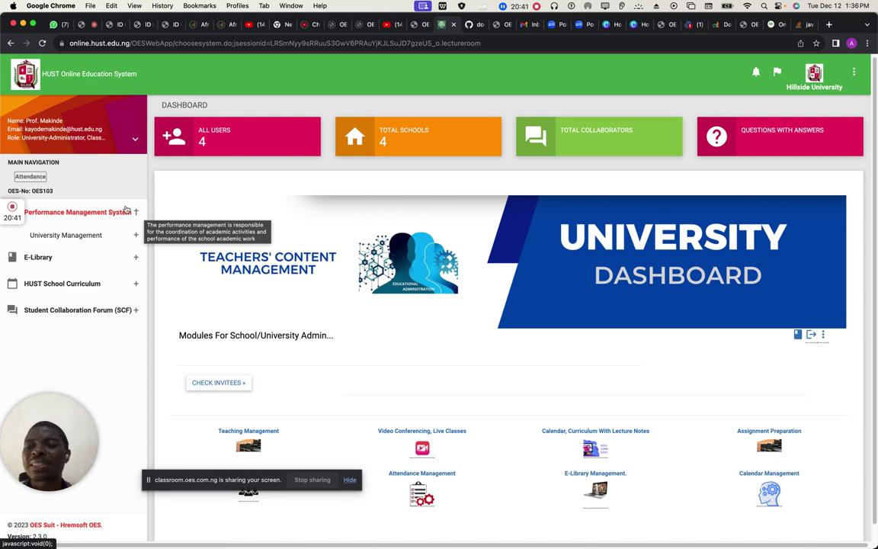
pyautogui.scroll(-1, 91, 222)
pyautogui.scroll(1, 80, 226)
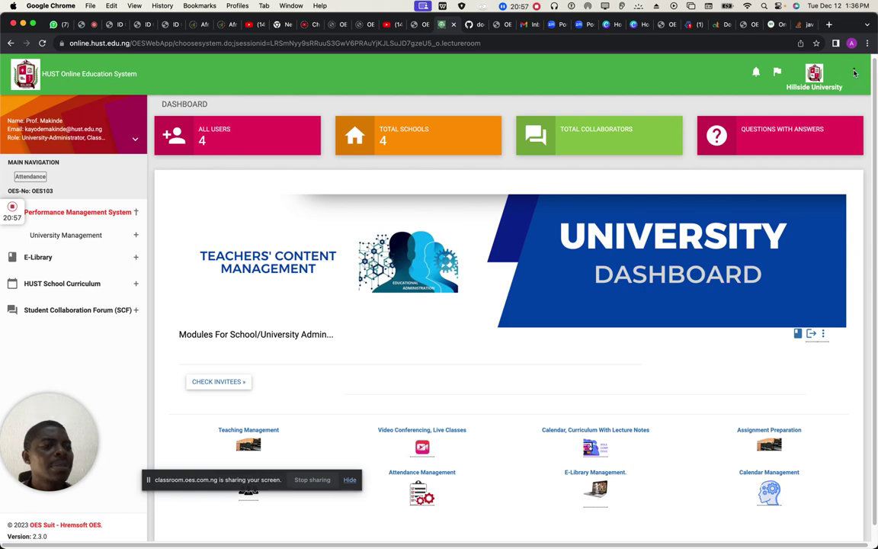
# Step: View the Issue Management page from the Stakeholder's Relationship Management modules and return to the dashboard
pyautogui.click(854, 72)
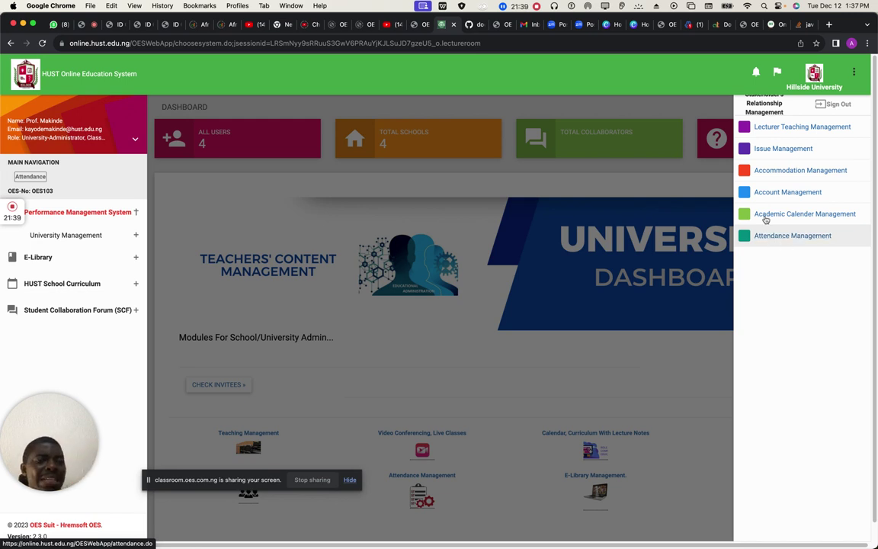
pyautogui.click(804, 149)
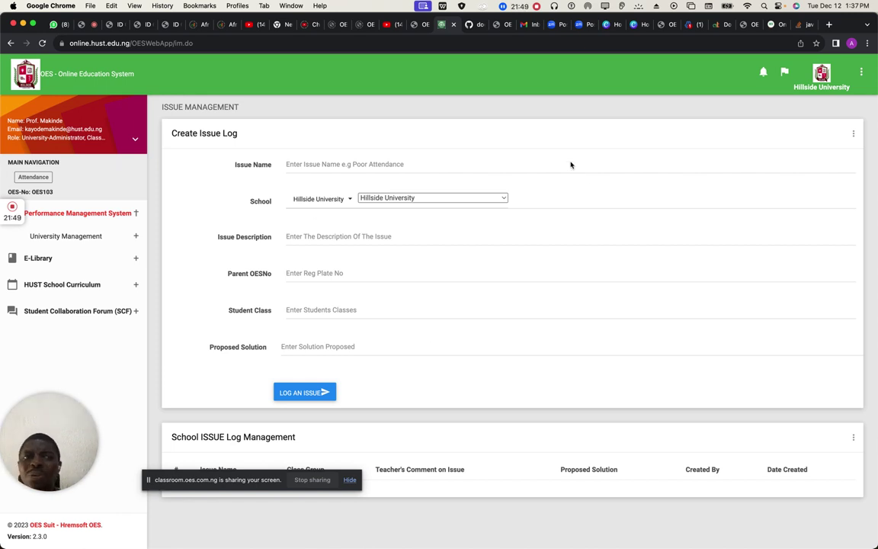
pyautogui.click(861, 75)
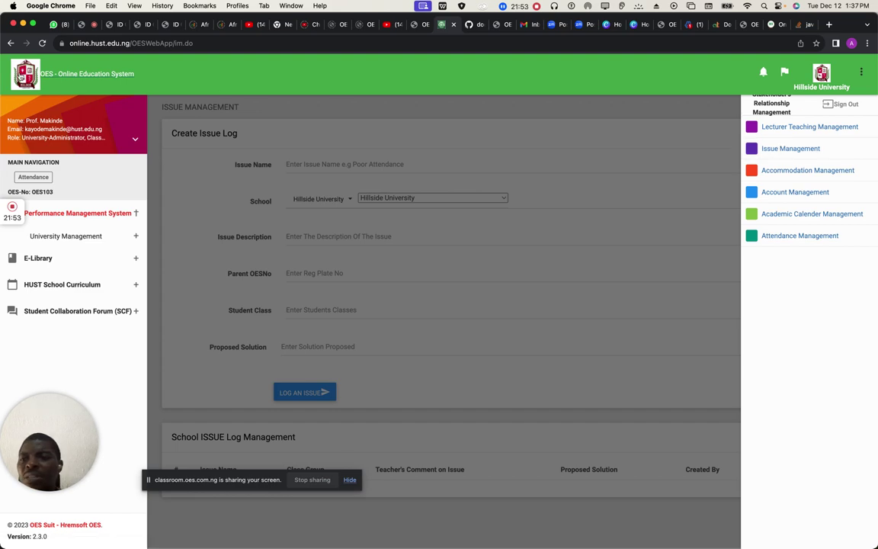
pyautogui.click(67, 74)
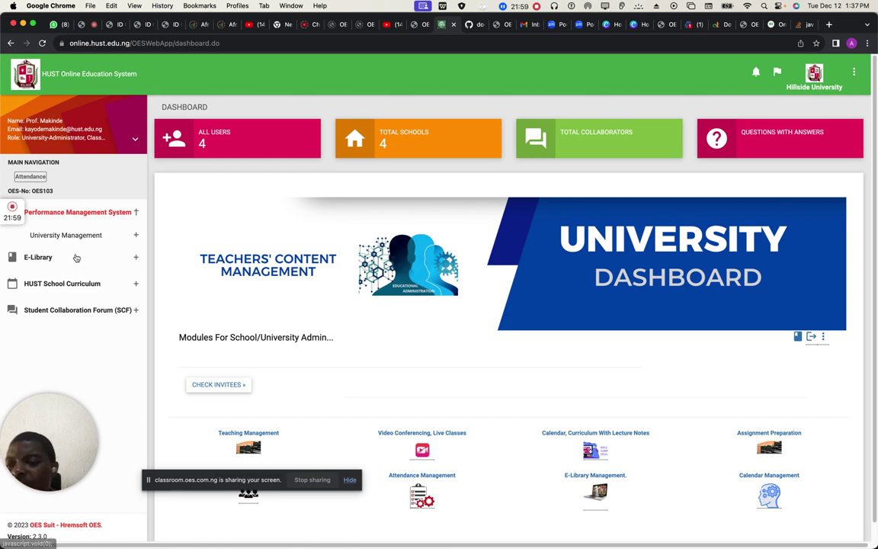
# Step: Open the Create College page under University Management and move the screen-sharing bar off the College Management list
pyautogui.click(136, 237)
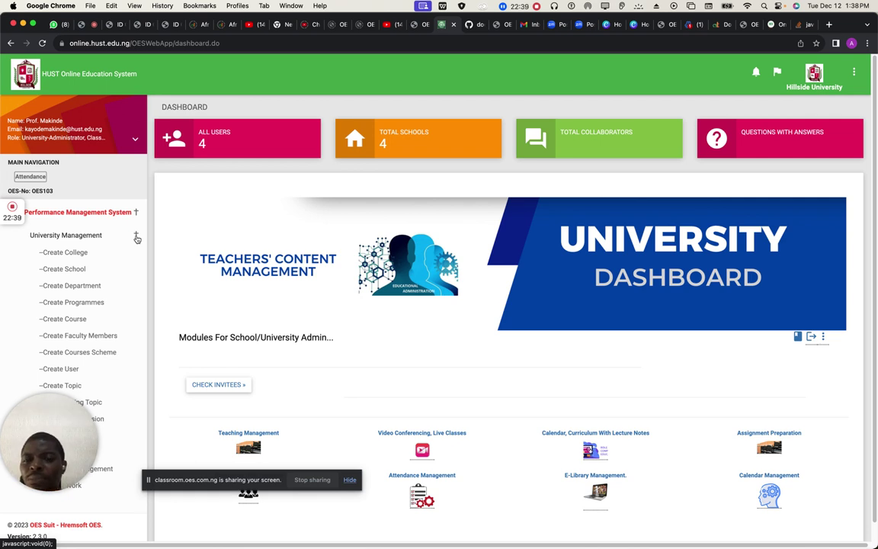
pyautogui.click(79, 257)
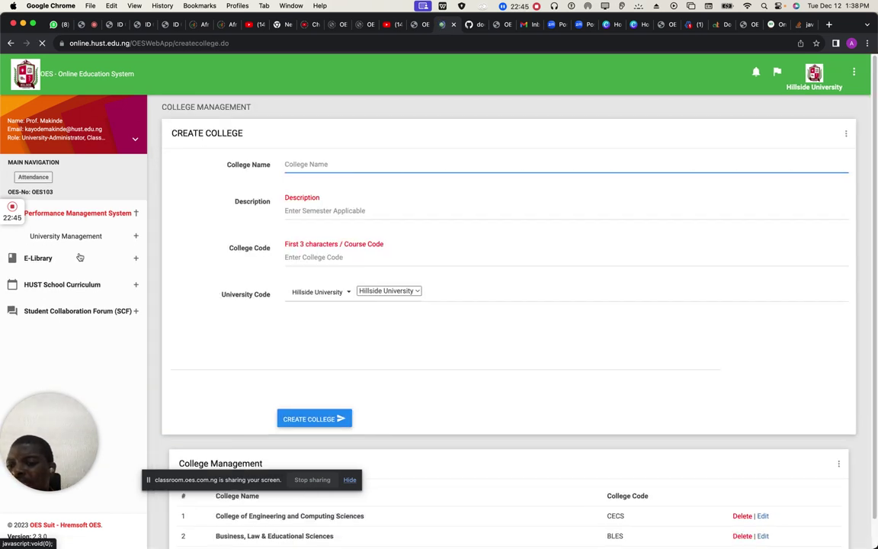
pyautogui.scroll(-2, 525, 355)
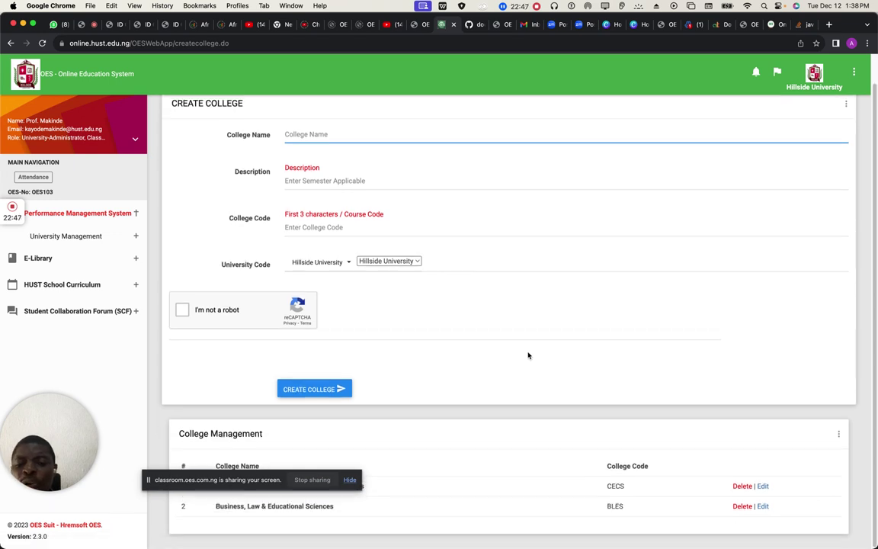
pyautogui.moveTo(262, 479); pyautogui.dragTo(621, 74)
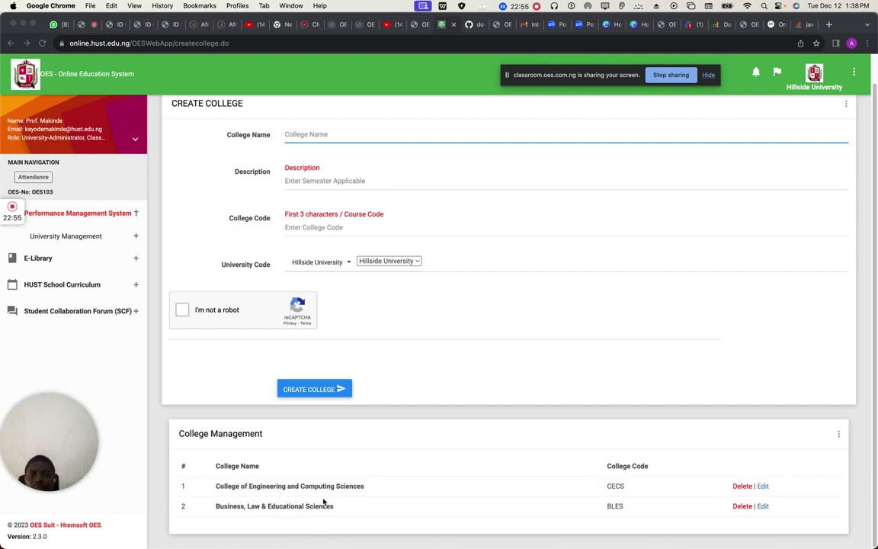
# Step: Check the University Code options and the College Name suggestions in the Create College form, leaving the fields unfilled
pyautogui.click(405, 264)
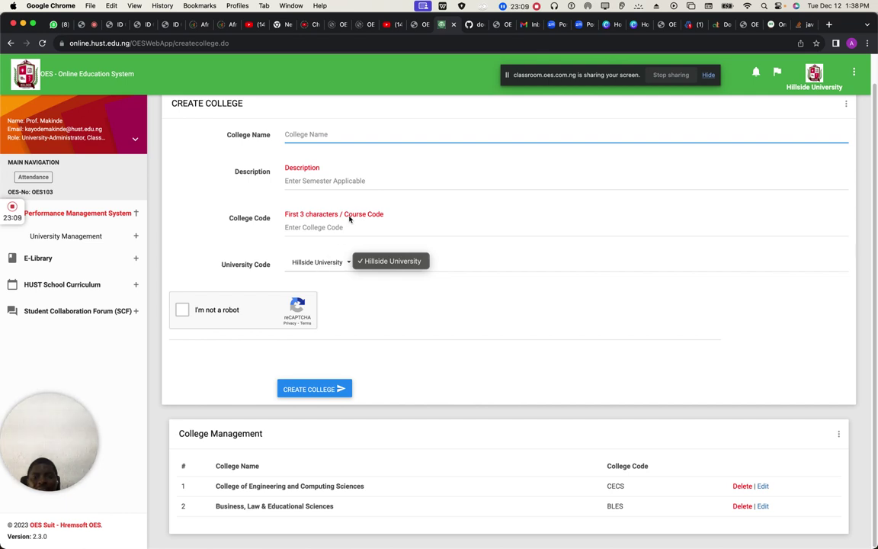
pyautogui.click(329, 135)
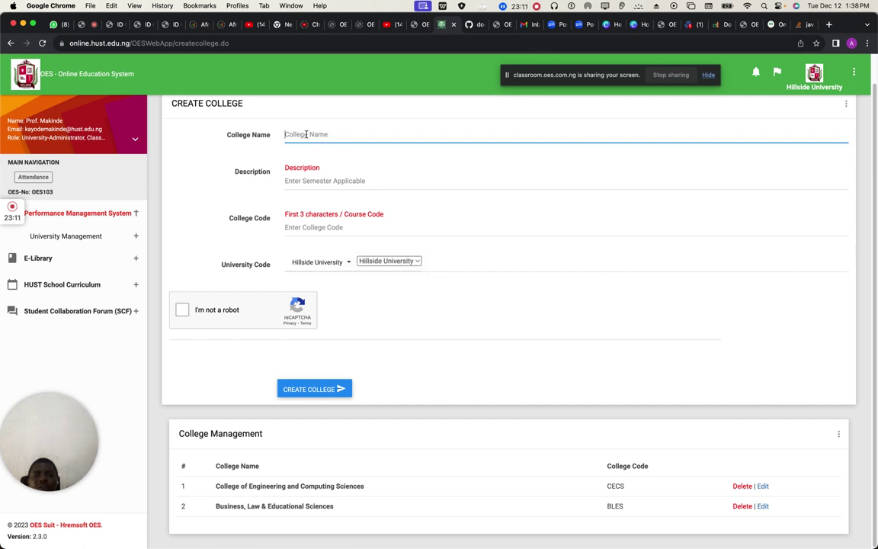
pyautogui.press('Down')
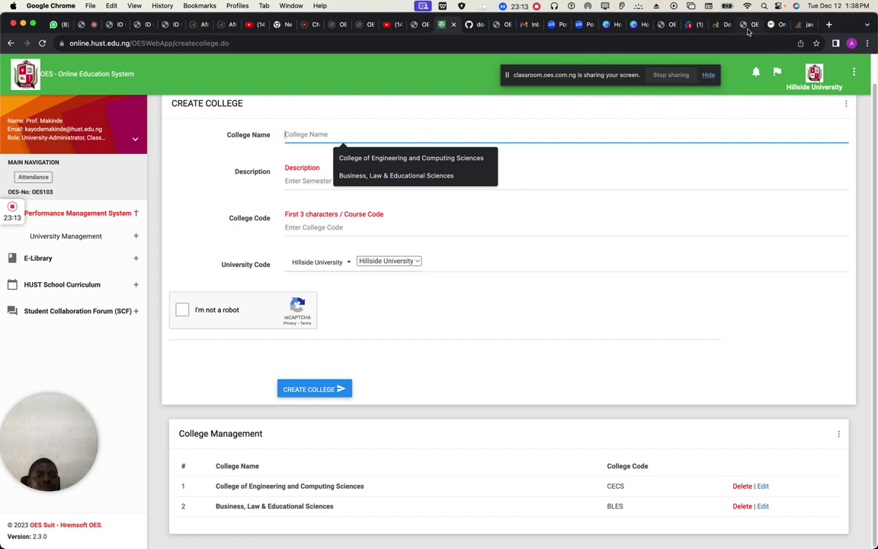
pyautogui.press('Escape')
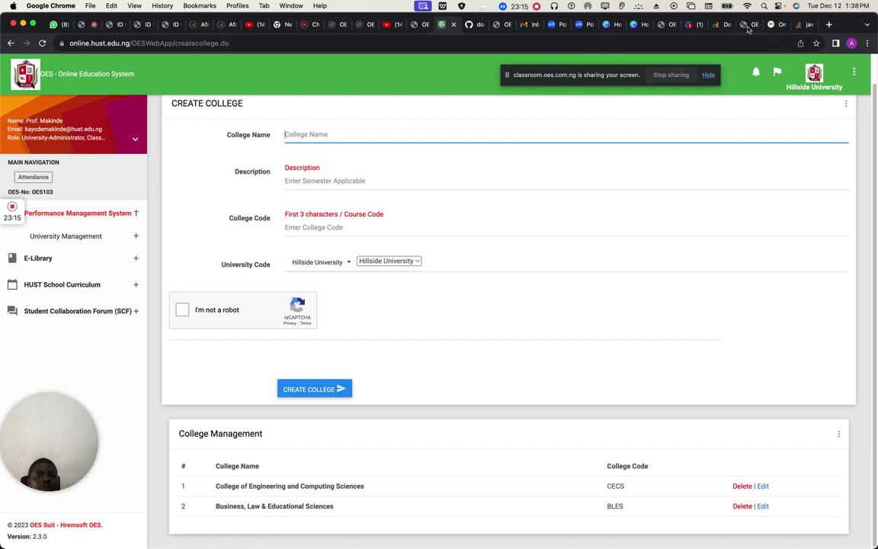
# Step: Load the university website hust.edu.ng in the other OES login tab and dismiss the official disclaimer notice
pyautogui.click(749, 27)
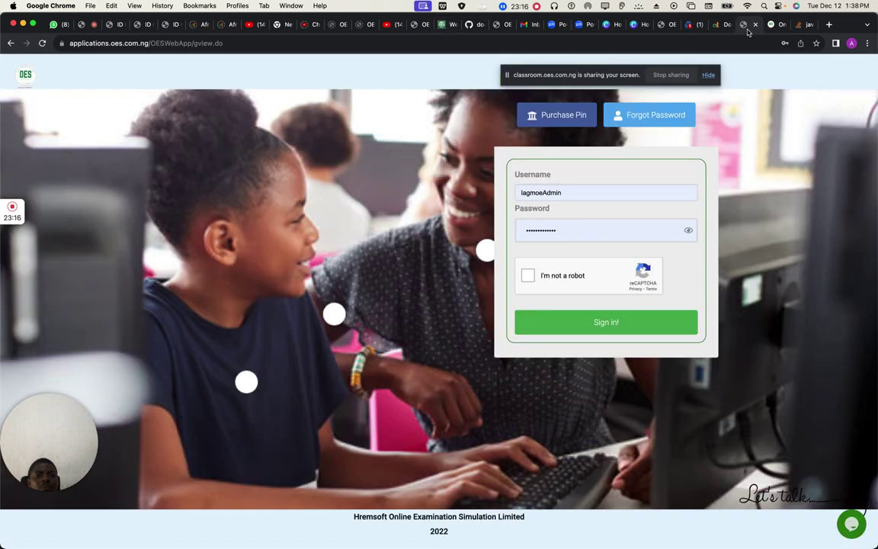
pyautogui.click(600, 41)
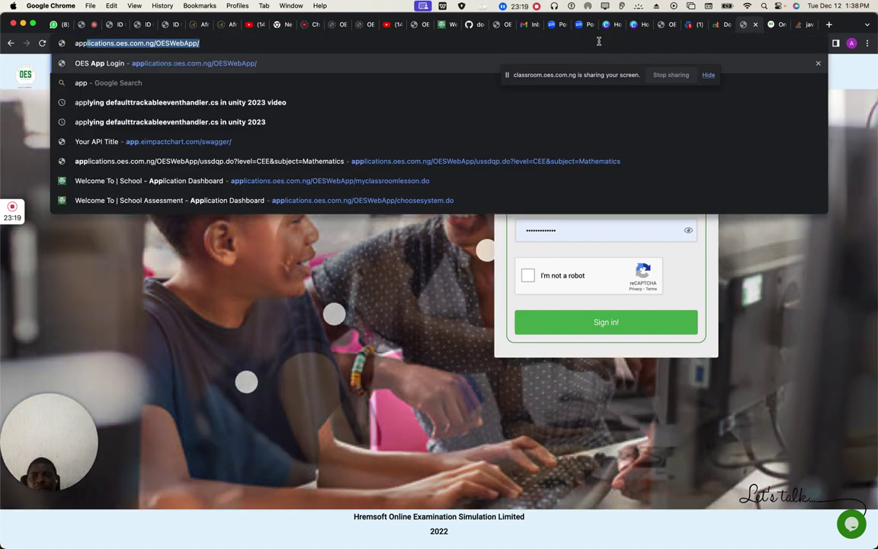
pyautogui.write('app')
pyautogui.press('BackSpace')
pyautogui.press('BackSpace')
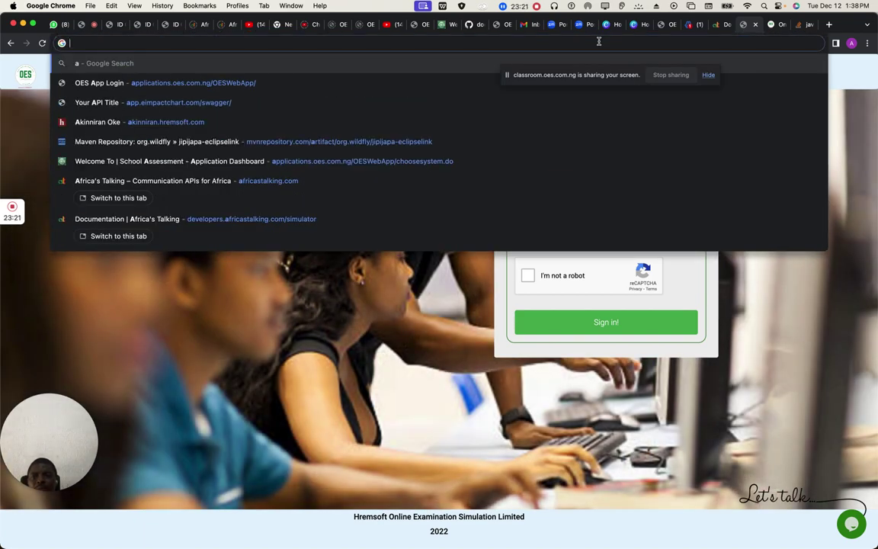
pyautogui.press('BackSpace')
pyautogui.write('hust')
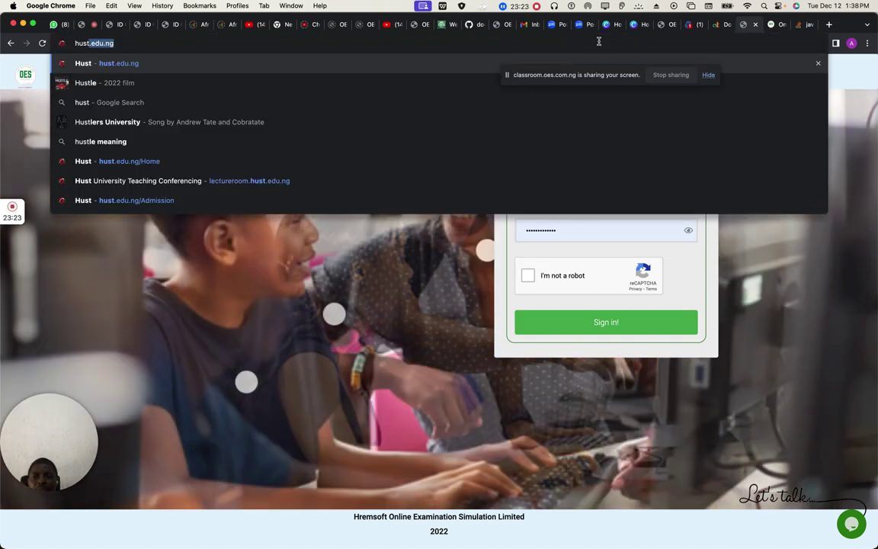
pyautogui.press('Return')
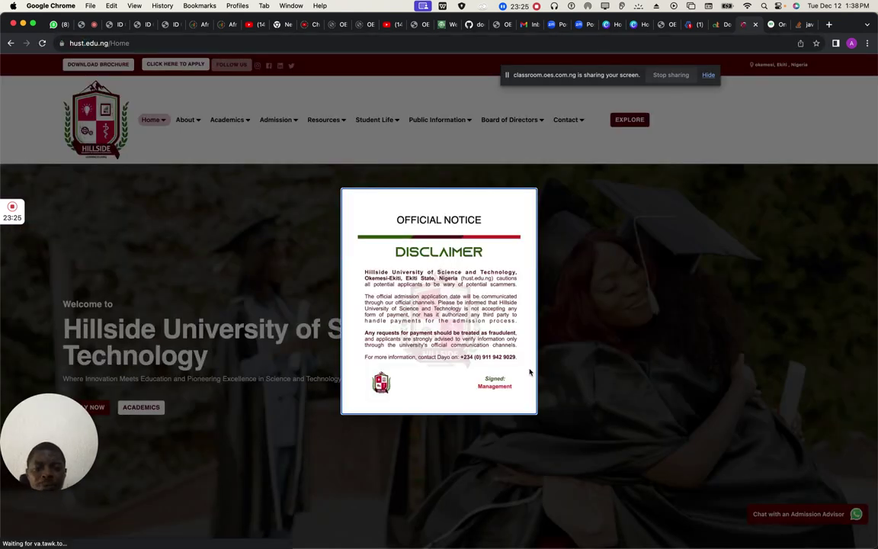
pyautogui.click(590, 400)
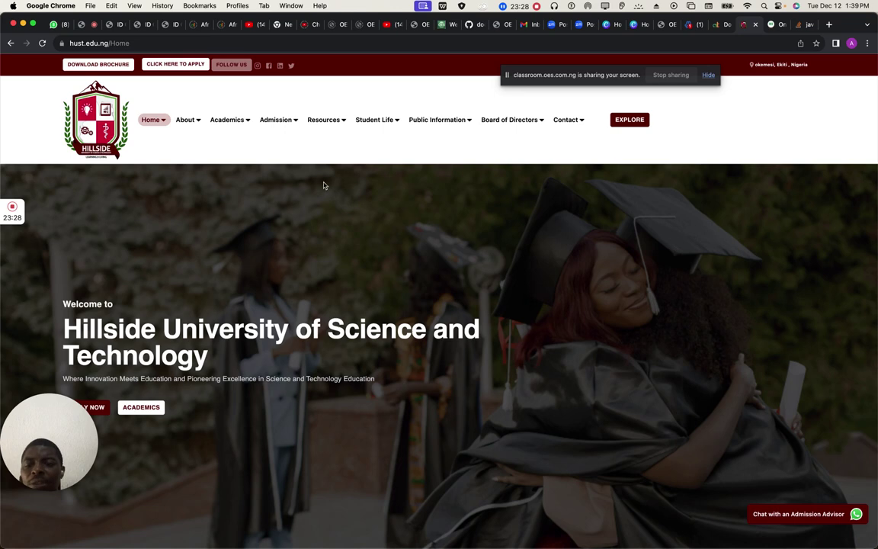
# Step: Open the Colleges And Schools page under Academics and look through the listed colleges
pyautogui.moveTo(241, 121)
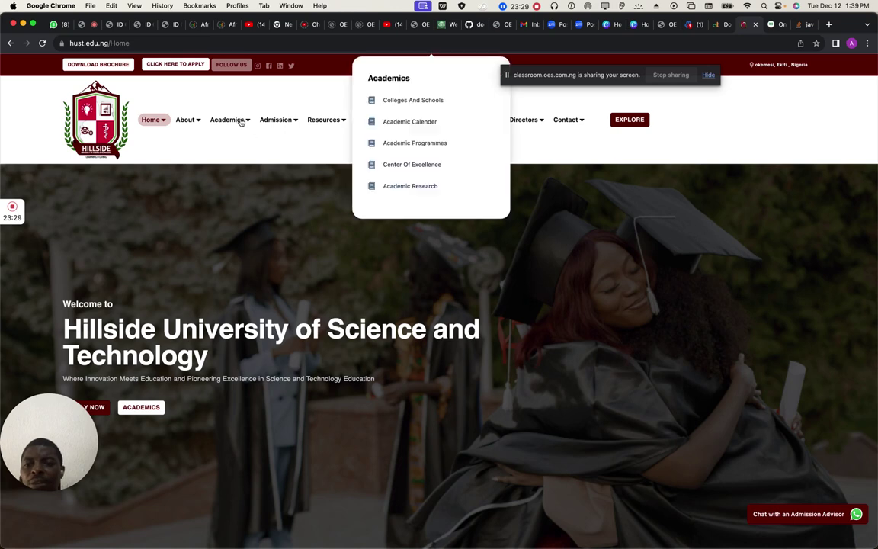
pyautogui.click(196, 167)
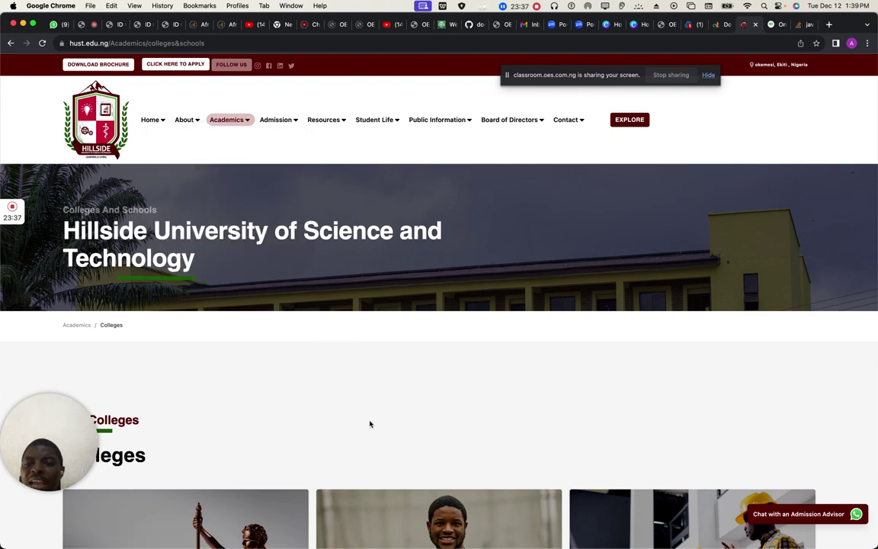
pyautogui.scroll(-2, 369, 423)
pyautogui.scroll(-5, 369, 424)
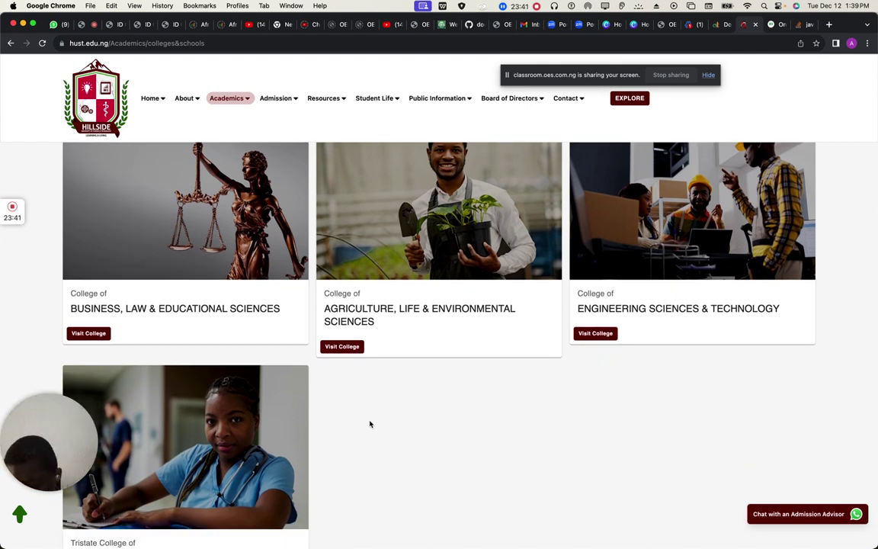
# Step: Copy the name AGRICULTURE, LIFE & ENVIRONMENTAL SCIENCES from the university website into the College Name field of the OES Create College form
pyautogui.moveTo(326, 307); pyautogui.dragTo(380, 323)
pyautogui.press('super+c')
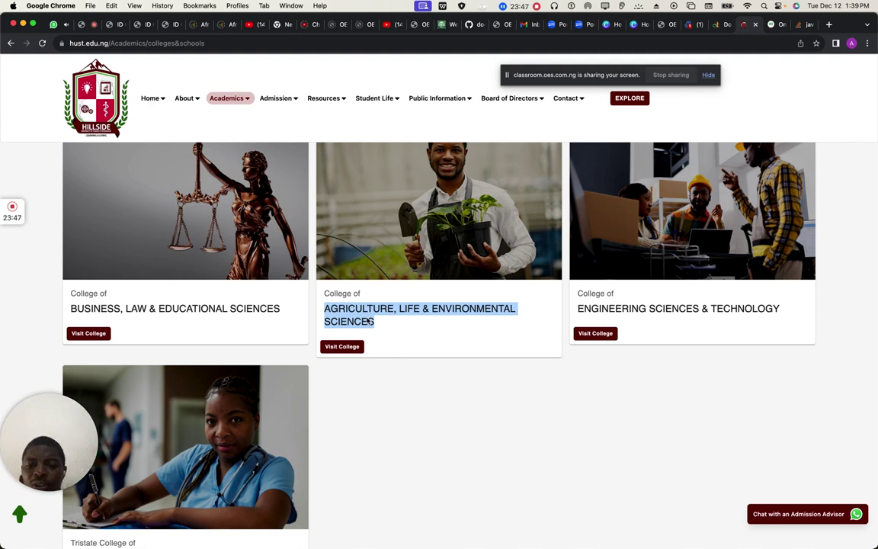
pyautogui.click(53, 28)
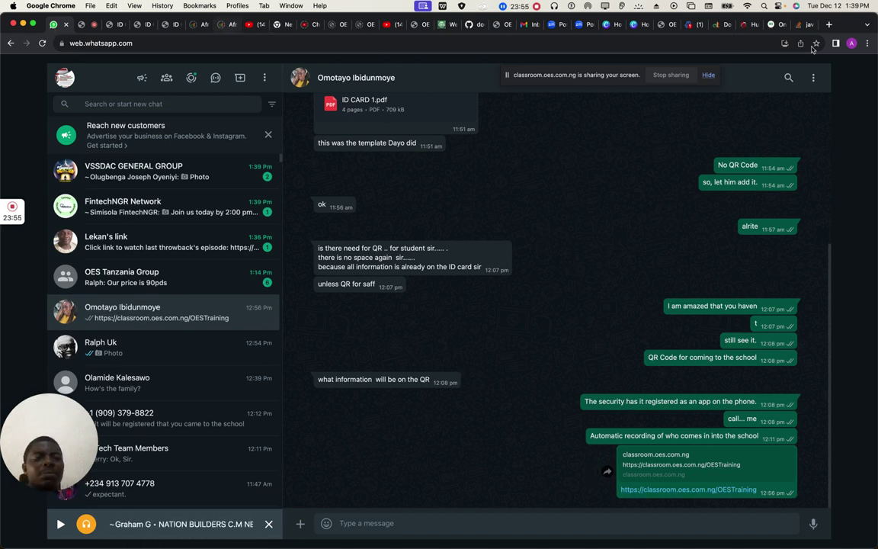
pyautogui.click(751, 26)
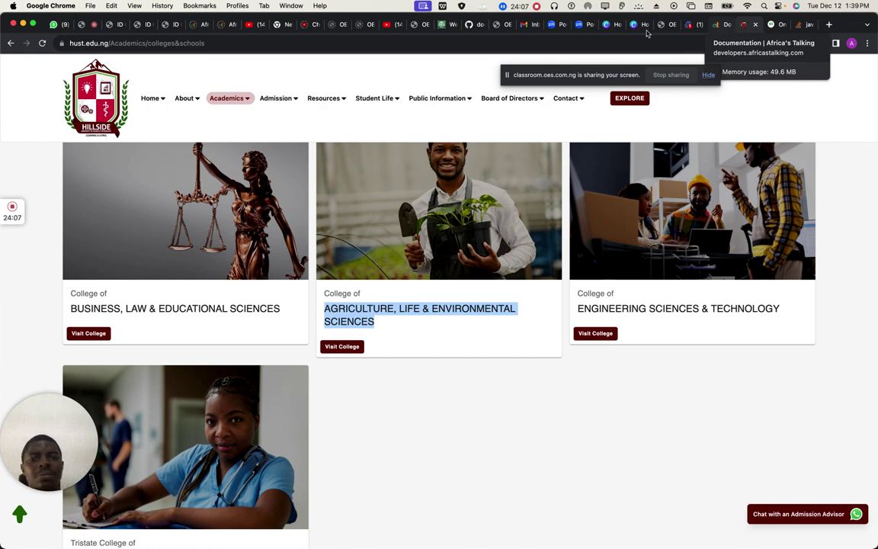
pyautogui.click(441, 25)
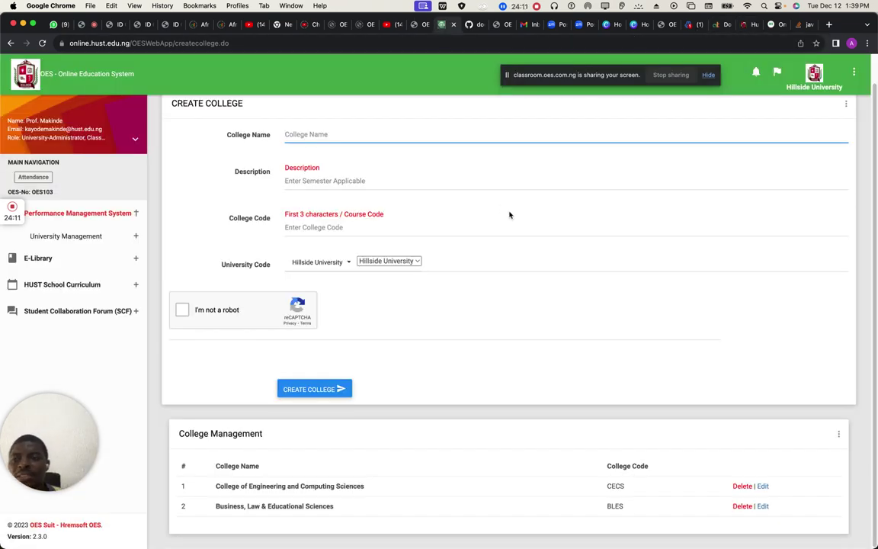
pyautogui.scroll(2, 509, 263)
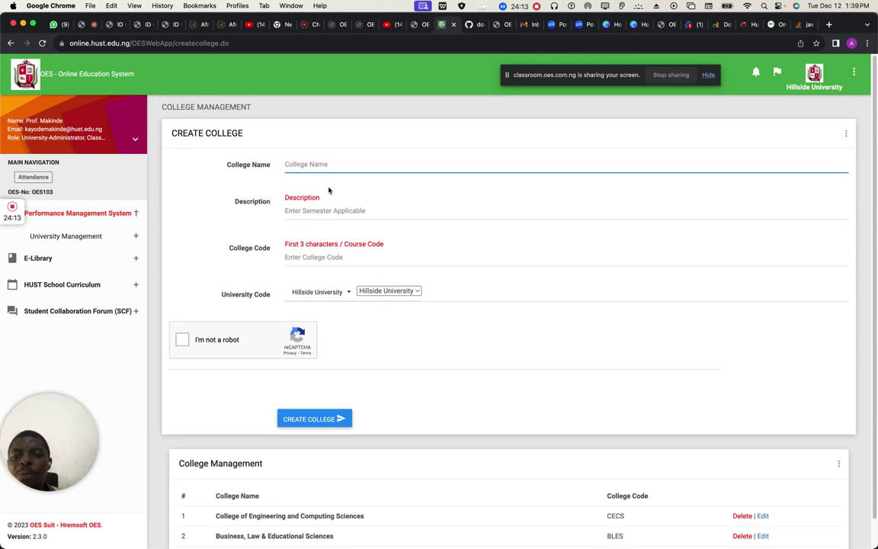
pyautogui.click(315, 165)
pyautogui.press('super+v')
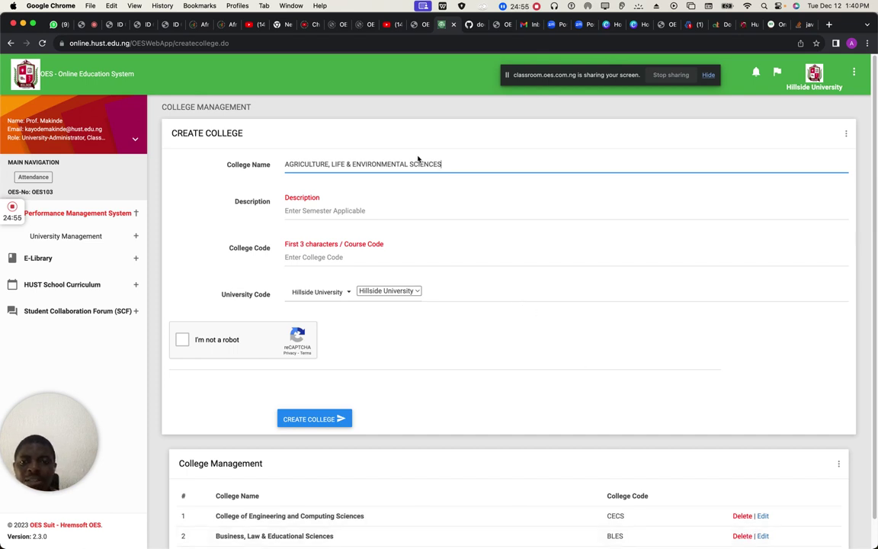
# Step: Enter the college name in title case, Agriculture, Life & Environmental Sciences, in front of the pasted uppercase name
pyautogui.click(284, 164)
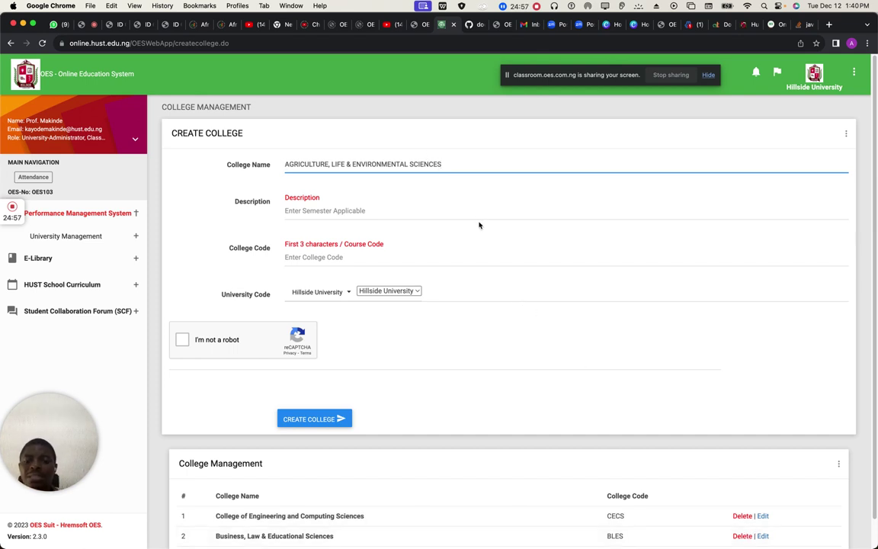
pyautogui.write('Agricu')
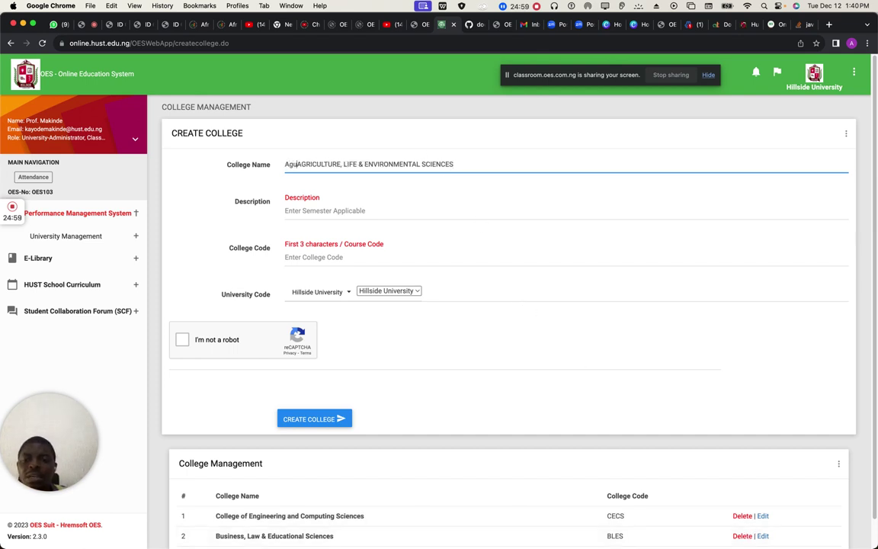
pyautogui.write('lture')
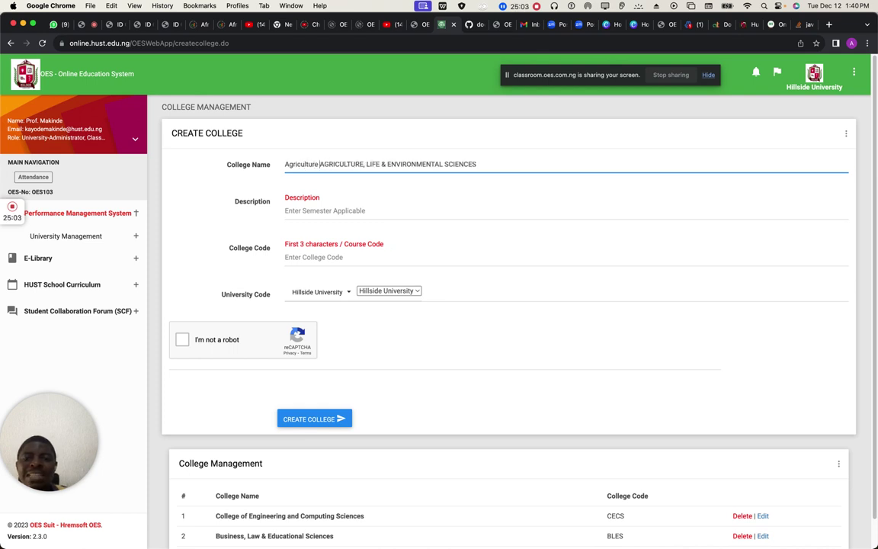
pyautogui.press('BackSpace')
pyautogui.write(', Life')
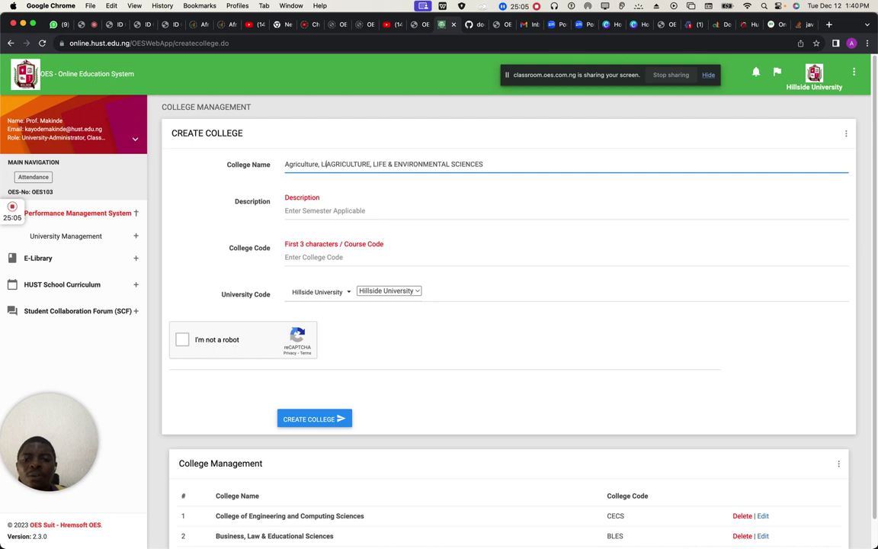
pyautogui.write(' & ')
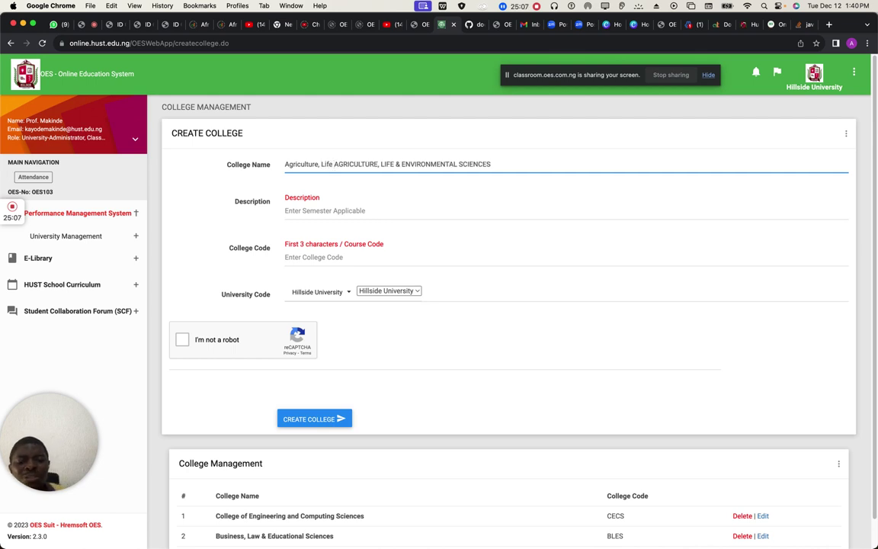
pyautogui.write('En')
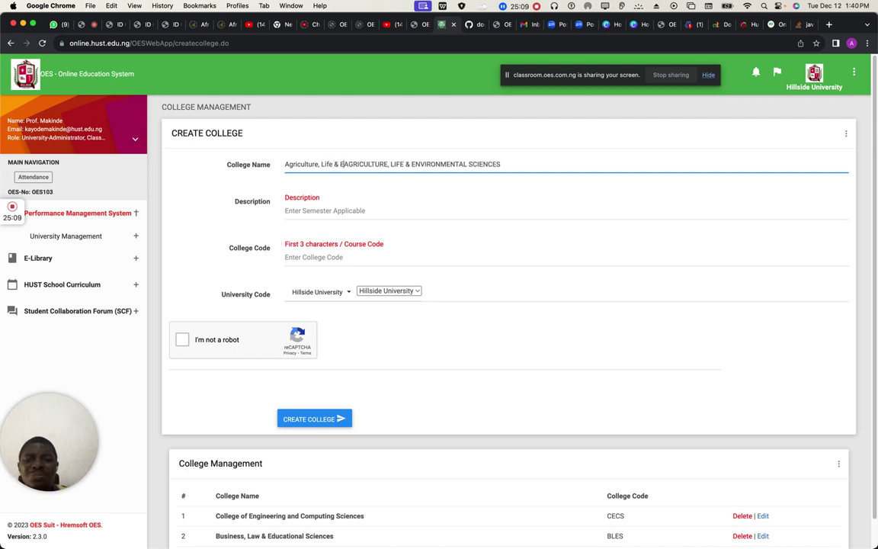
pyautogui.write('vironmenta')
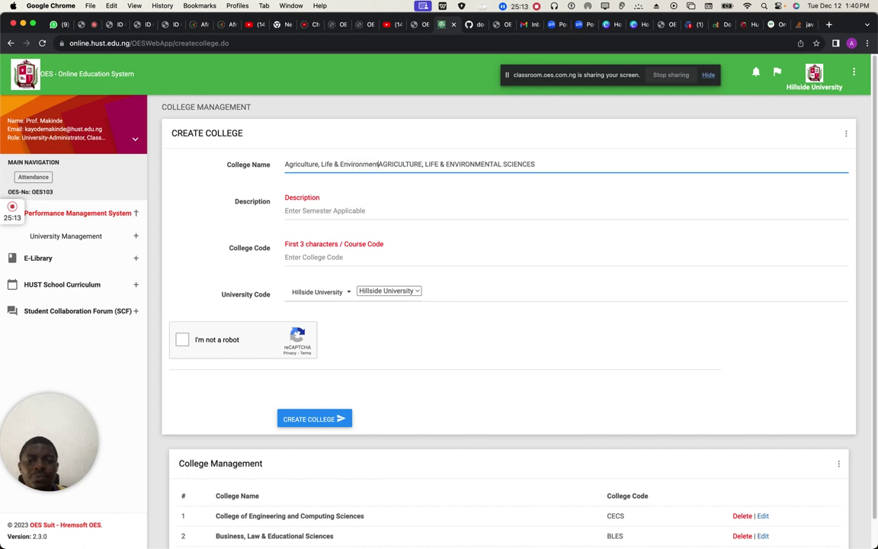
pyautogui.write('l Sc')
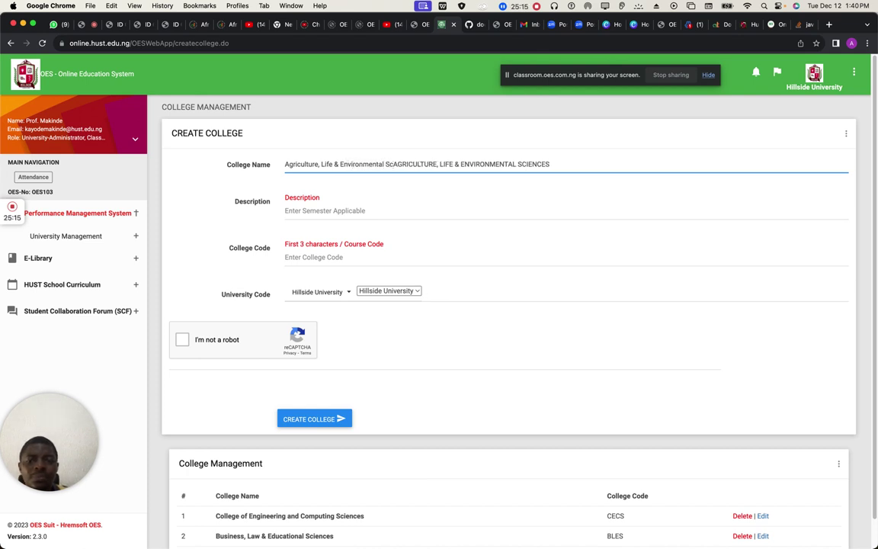
pyautogui.write('iences')
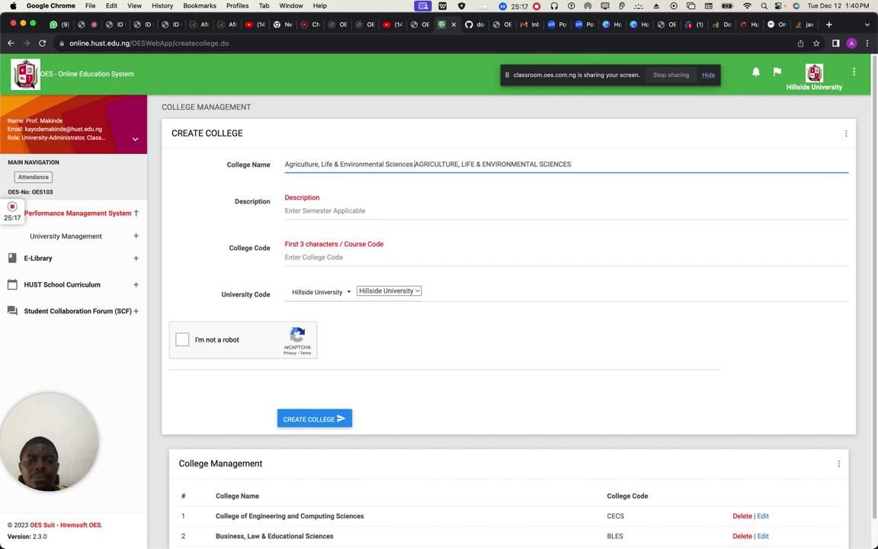
# Step: Delete the duplicate uppercase name from the end of the College Name field
pyautogui.hotkey('shift', 'alt', 'Right')
pyautogui.click(584, 161)
pyautogui.press('BackSpace')
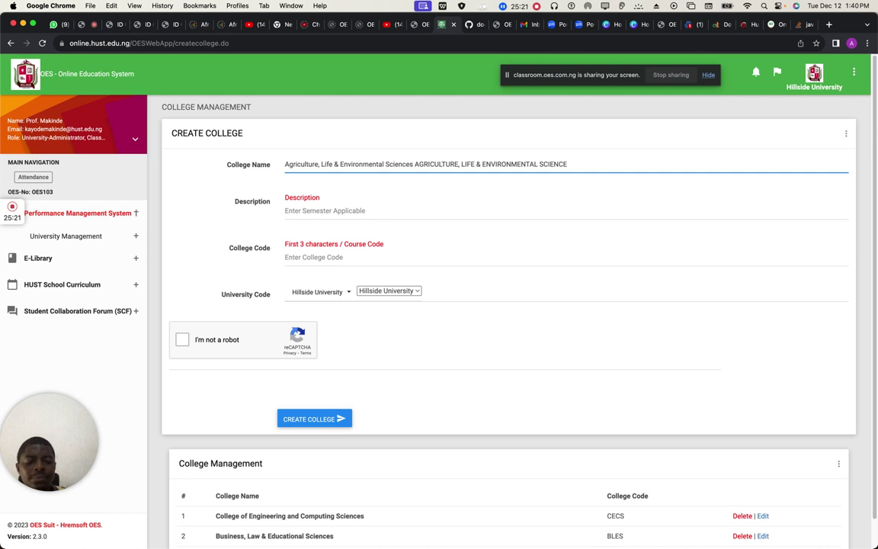
pyautogui.press('BackSpace')
pyautogui.press('BackSpace')
pyautogui.press('BackSpace')
pyautogui.press('BackSpace')
pyautogui.press('BackSpace')
pyautogui.press('BackSpace')
pyautogui.press('BackSpace')
pyautogui.press('BackSpace')
pyautogui.press('BackSpace')
pyautogui.press('BackSpace')
pyautogui.press('BackSpace')
pyautogui.press('BackSpace')
pyautogui.press('BackSpace')
pyautogui.press('BackSpace')
pyautogui.press('BackSpace')
pyautogui.press('BackSpace')
pyautogui.press('BackSpace')
pyautogui.press('BackSpace')
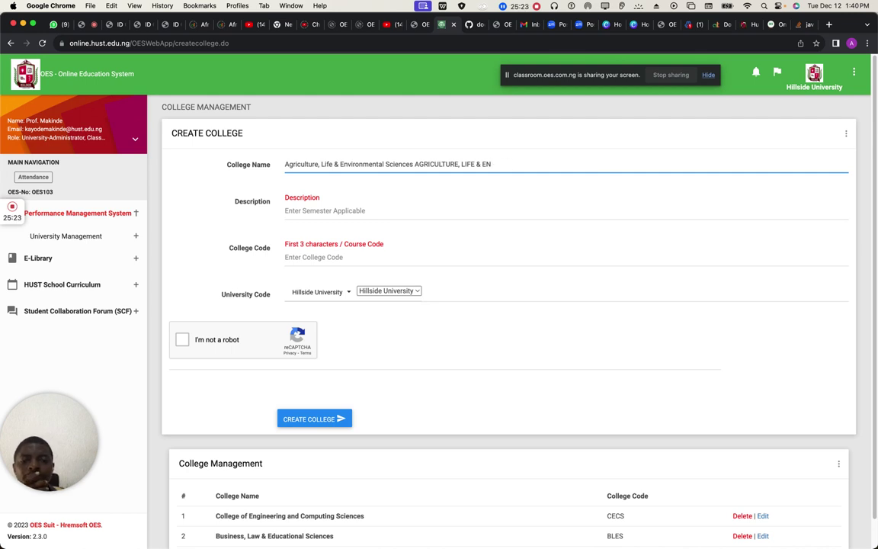
pyautogui.press('BackSpace')
pyautogui.press('BackSpace')
pyautogui.press('BackSpace')
pyautogui.press('BackSpace')
pyautogui.press('BackSpace')
pyautogui.press('BackSpace')
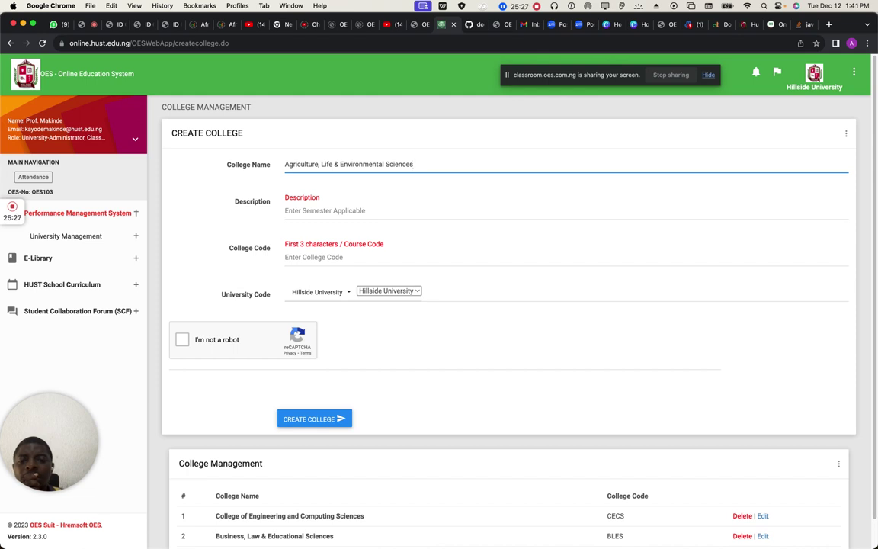
# Step: Fill the Description with the saved suggestion about Engineering Programmes and shorten it to "This is the college that deals with"
pyautogui.click(495, 208)
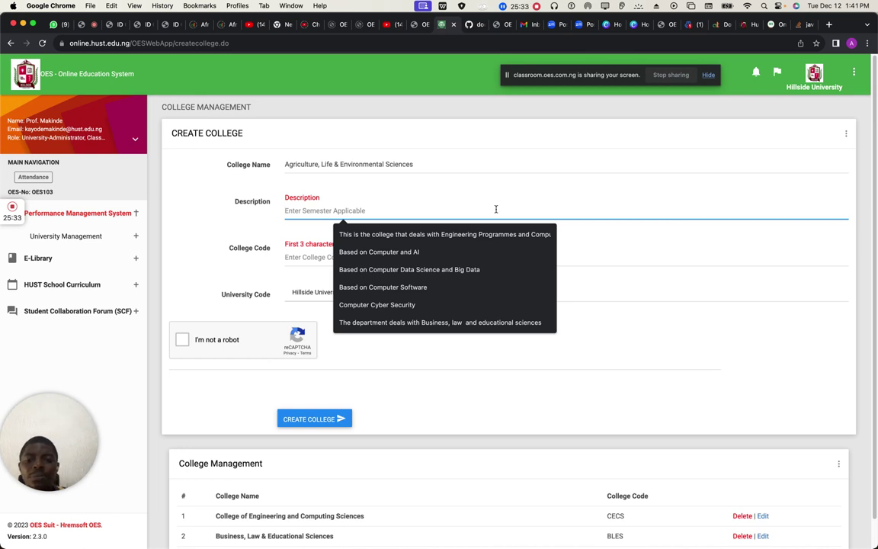
pyautogui.click(473, 239)
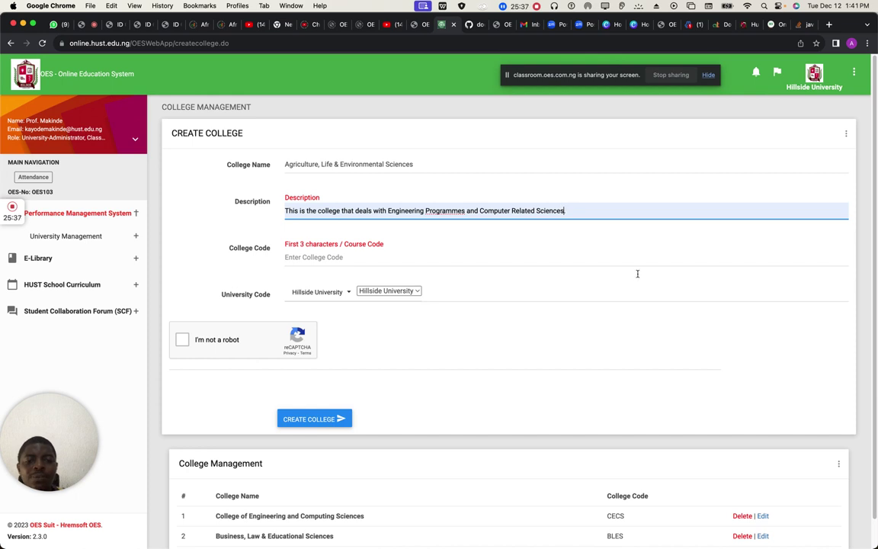
pyautogui.press('BackSpace')
pyautogui.press('BackSpace')
pyautogui.press('BackSpace')
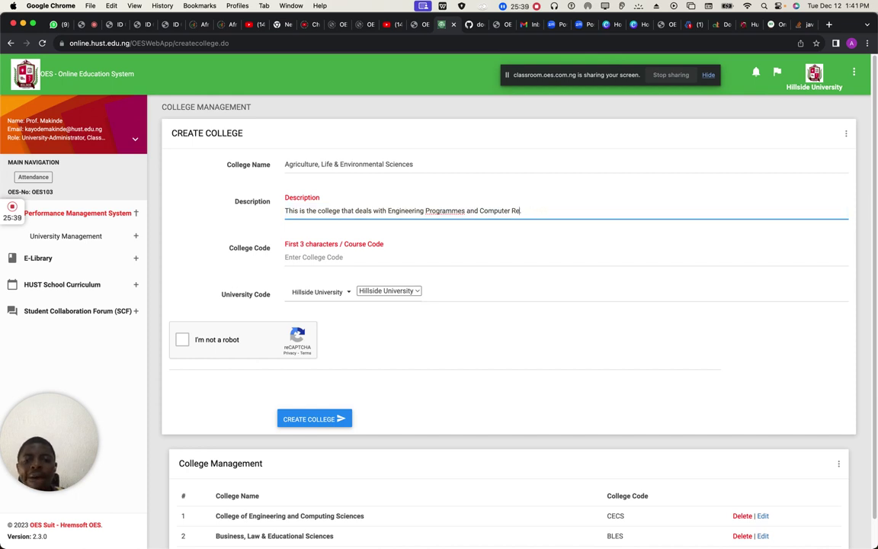
pyautogui.press('BackSpace')
pyautogui.press('BackSpace')
pyautogui.press('BackSpace')
pyautogui.press('BackSpace')
pyautogui.press('BackSpace')
pyautogui.press('BackSpace')
pyautogui.press('BackSpace')
pyautogui.press('BackSpace')
pyautogui.press('BackSpace')
pyautogui.press('BackSpace')
pyautogui.press('BackSpace')
pyautogui.press('BackSpace')
pyautogui.press('BackSpace')
pyautogui.press('BackSpace')
pyautogui.press('BackSpace')
pyautogui.press('BackSpace')
pyautogui.press('BackSpace')
pyautogui.press('BackSpace')
pyautogui.press('BackSpace')
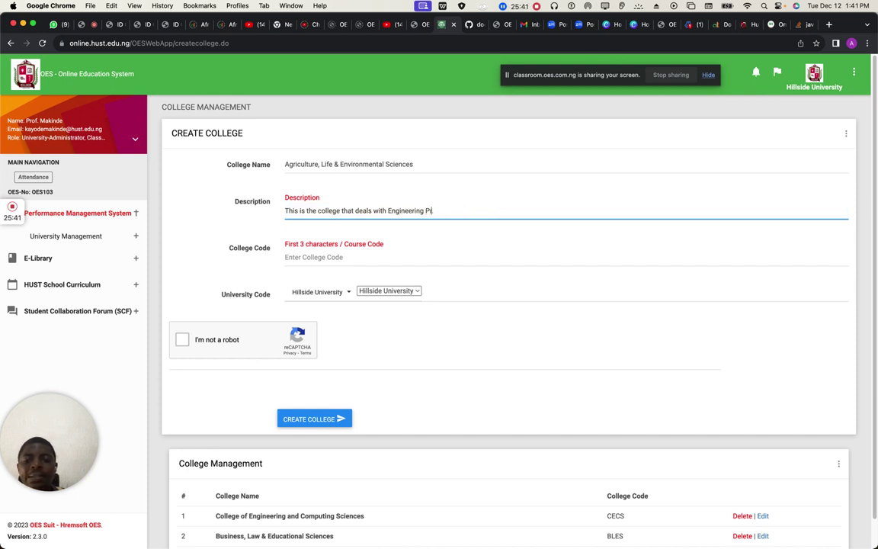
pyautogui.press('BackSpace')
pyautogui.press('BackSpace')
pyautogui.press('BackSpace')
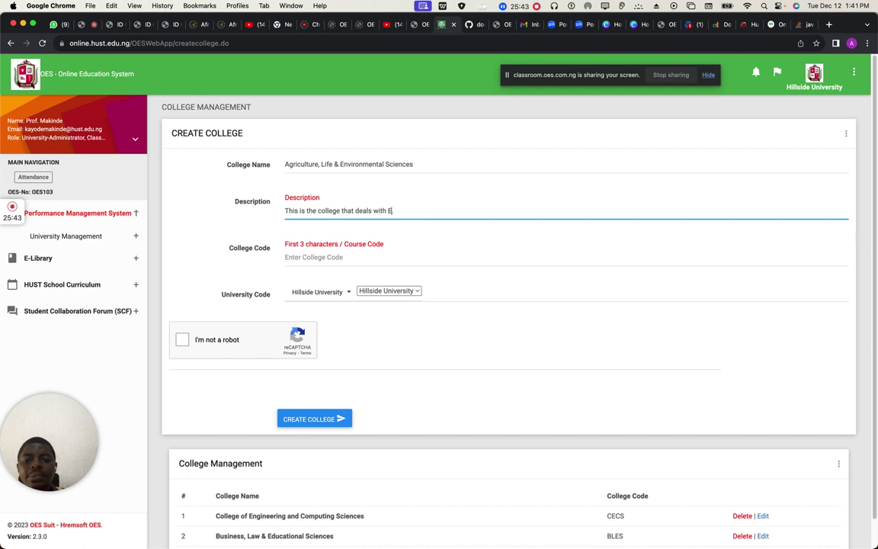
# Step: Complete the Description so it ends with "Agriculture, Life and Environmental Sciences."
pyautogui.write('Agriculture')
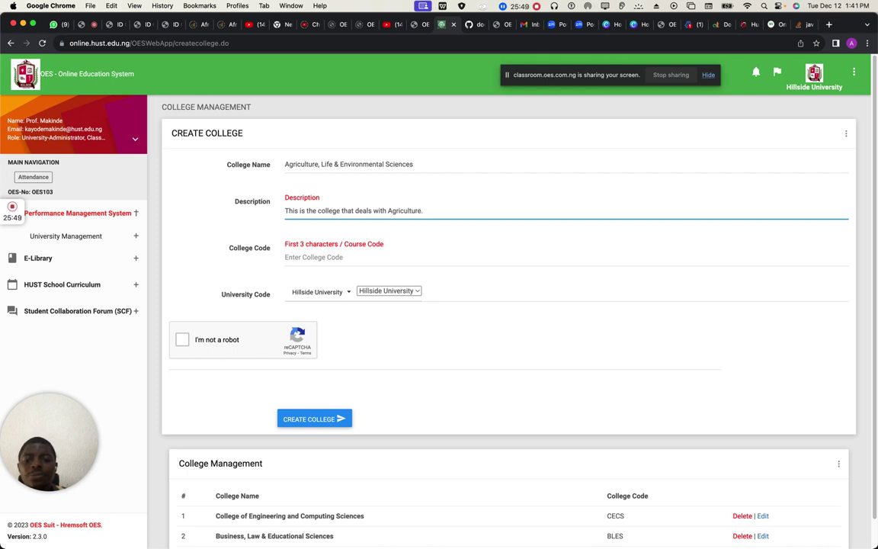
pyautogui.write('.')
pyautogui.write(' Life and')
pyautogui.write(' En')
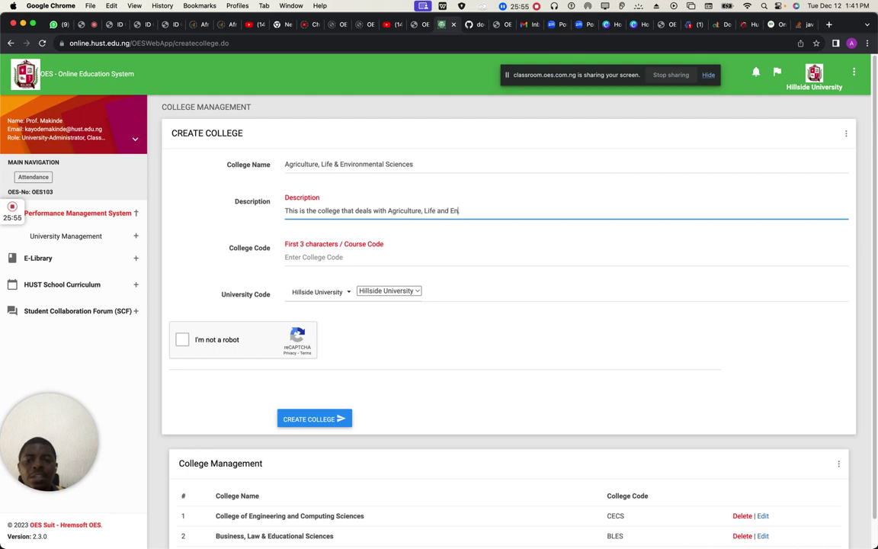
pyautogui.write('vironmental Sciences.')
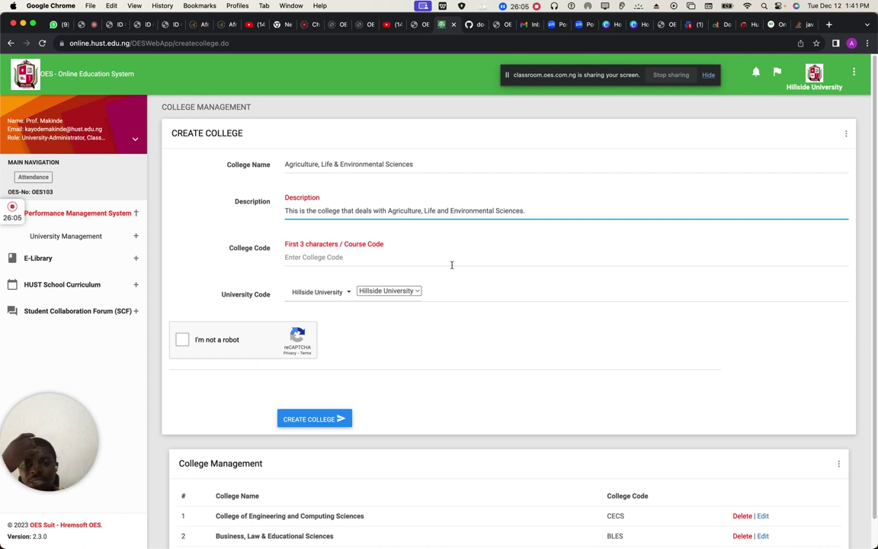
# Step: Set the College Code to ALES, complete the reCAPTCHA check and create the college, then review the College Management list
pyautogui.click(415, 256)
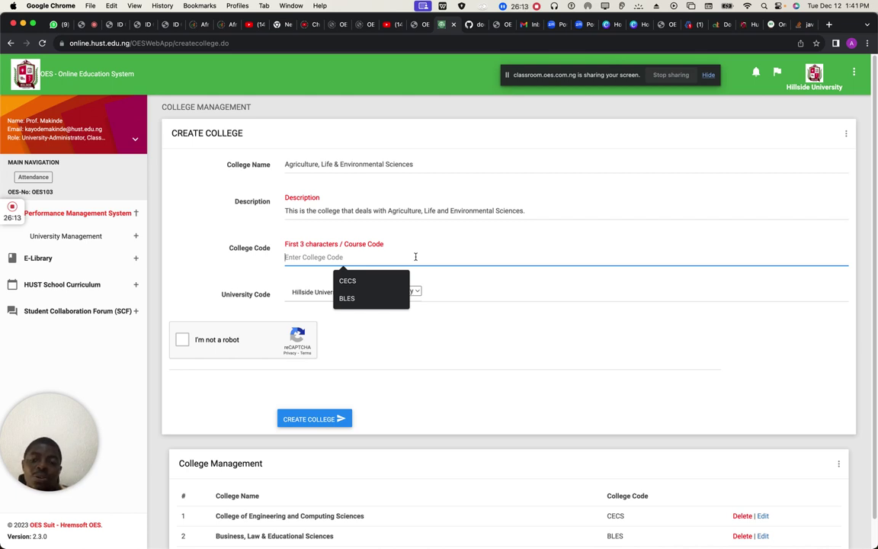
pyautogui.write('ALES')
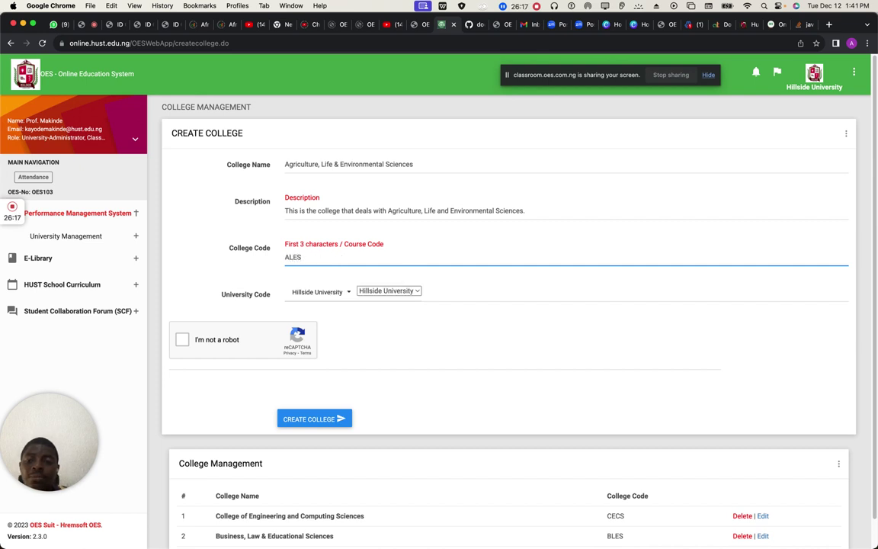
pyautogui.click(403, 298)
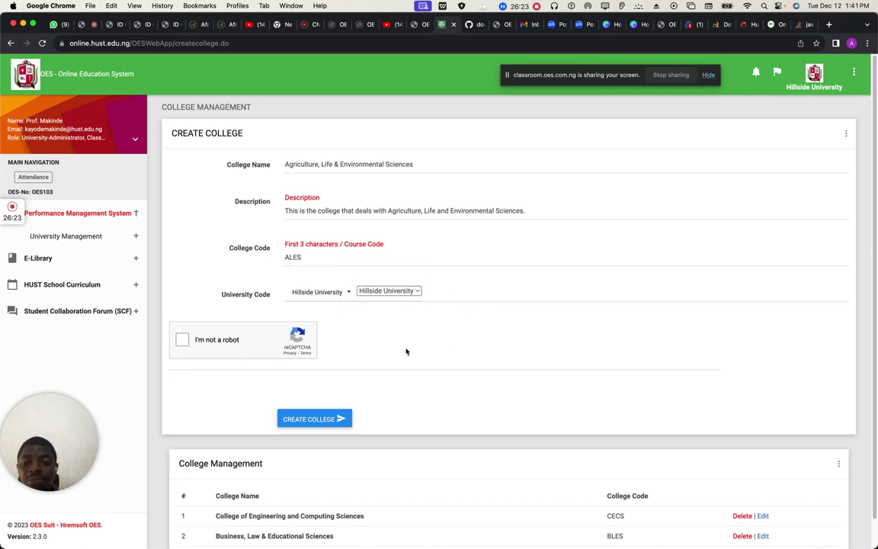
pyautogui.click(209, 342)
pyautogui.click(312, 419)
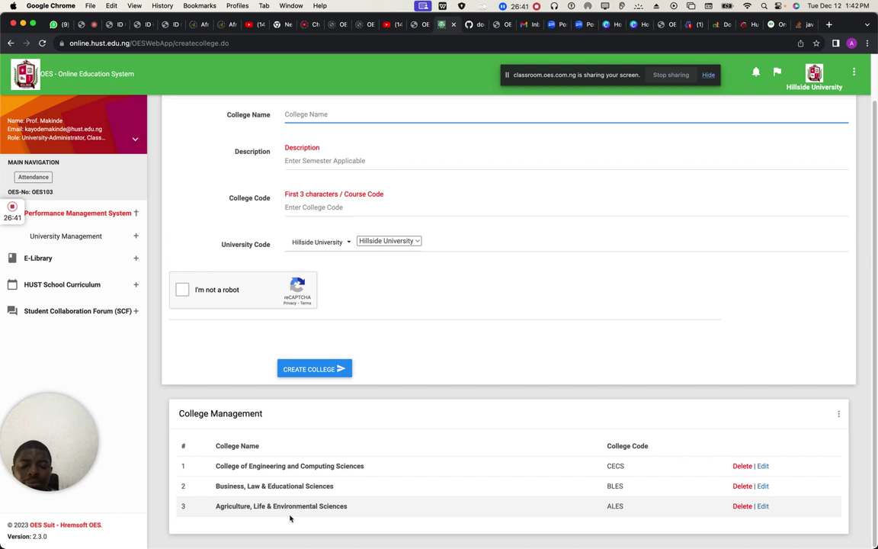
pyautogui.scroll(2, 375, 485)
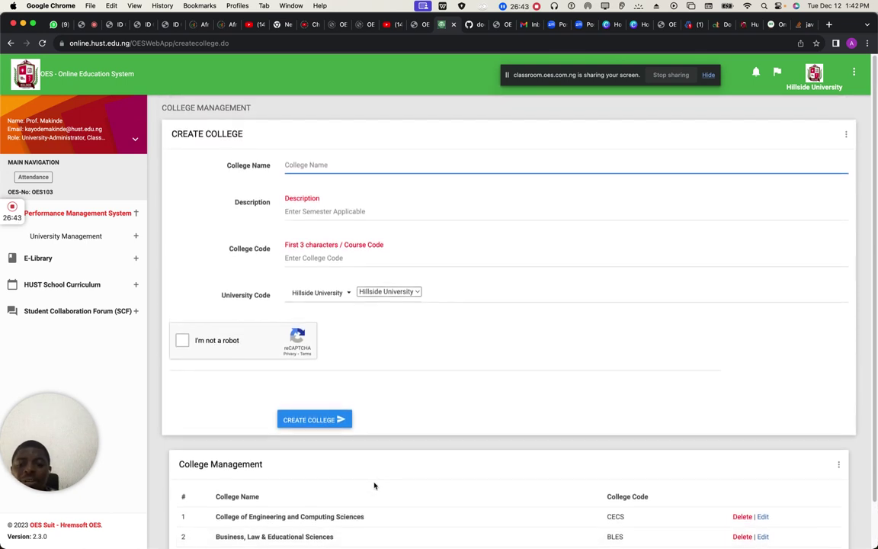
pyautogui.scroll(-1, 373, 486)
pyautogui.scroll(-1, 373, 486)
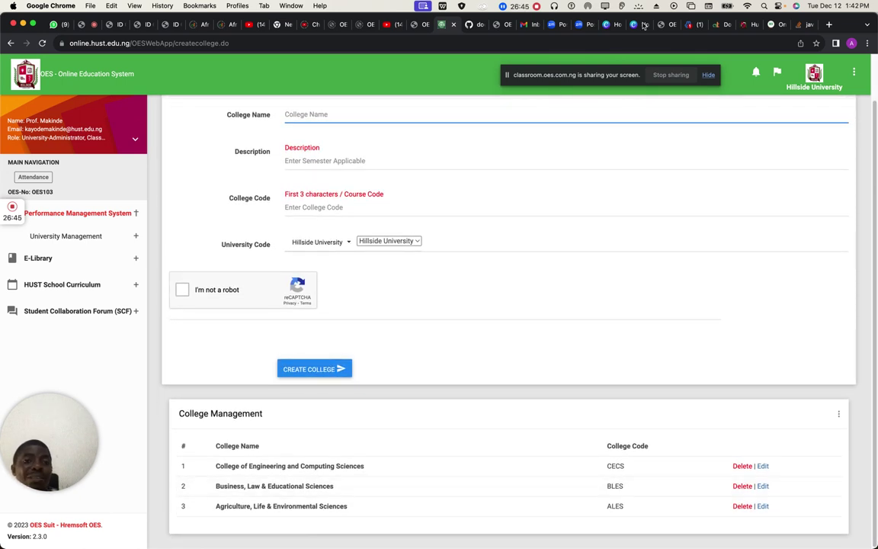
# Step: Review the colleges shown on the university website's colleges page, including the Tristate College of Health and Allied Medical Sciences
pyautogui.click(739, 26)
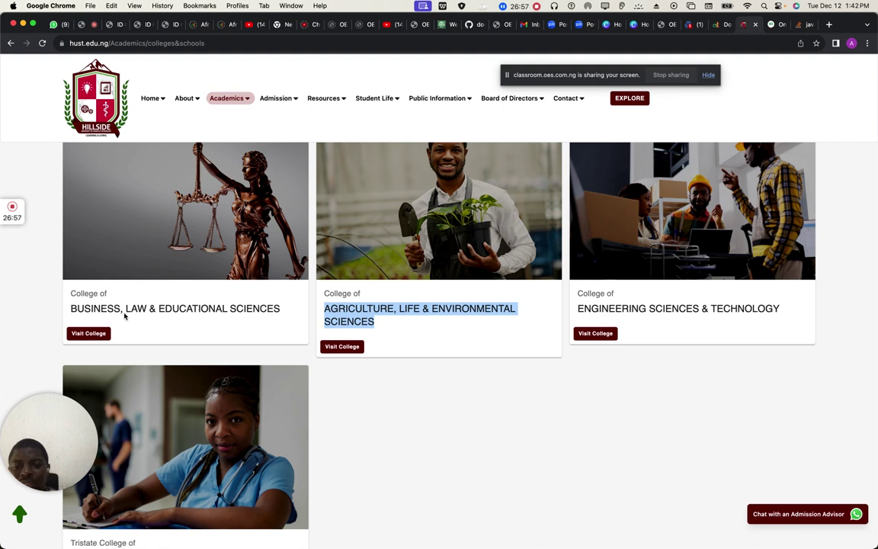
pyautogui.scroll(-5, 353, 422)
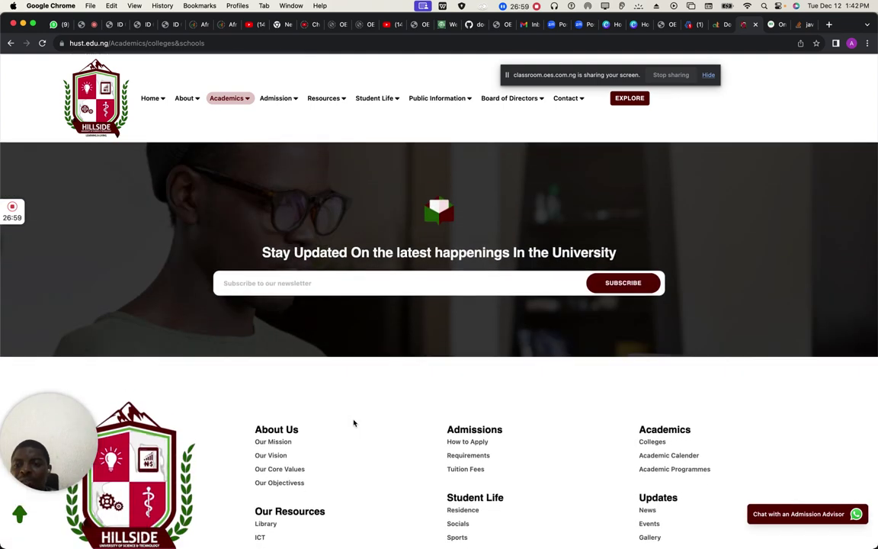
pyautogui.scroll(3, 351, 422)
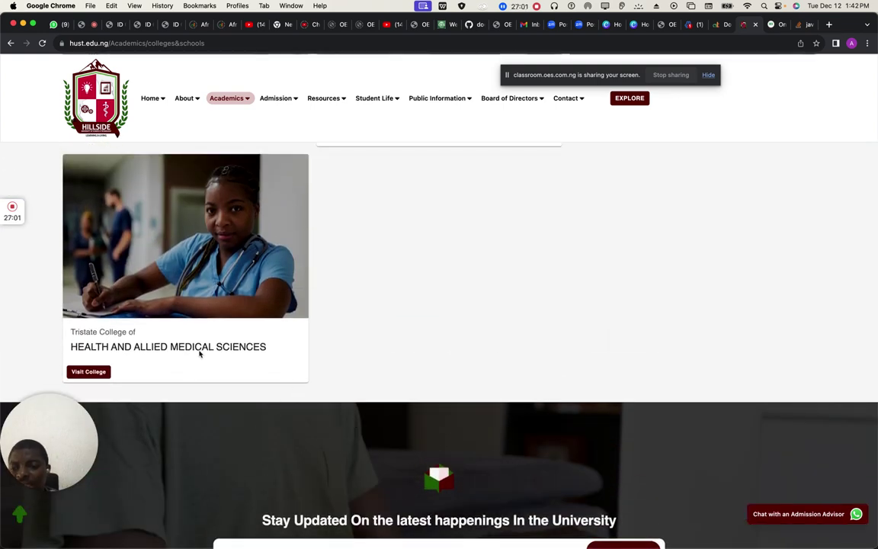
pyautogui.scroll(5, 333, 358)
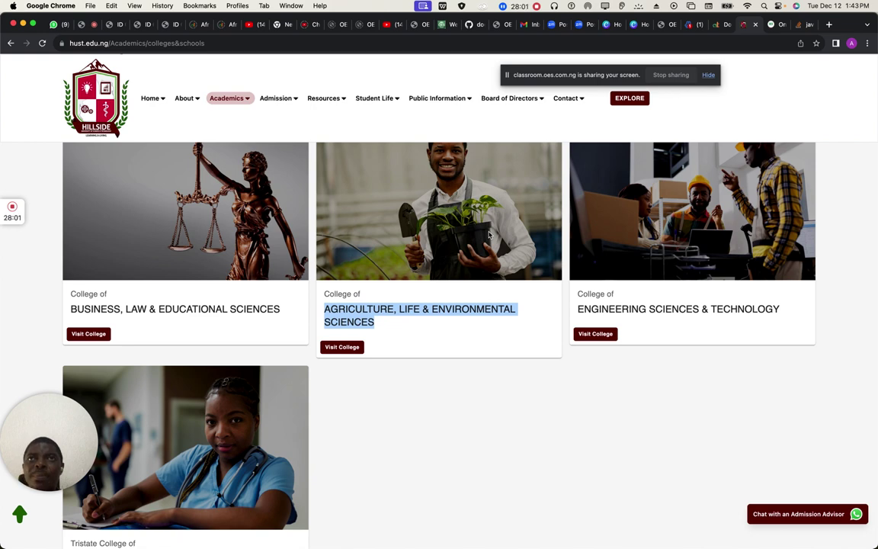
# Step: Return to the OES portal, open the Create New School form and set its College Code to Agriculture, Life & Environmental Sciences
pyautogui.click(445, 29)
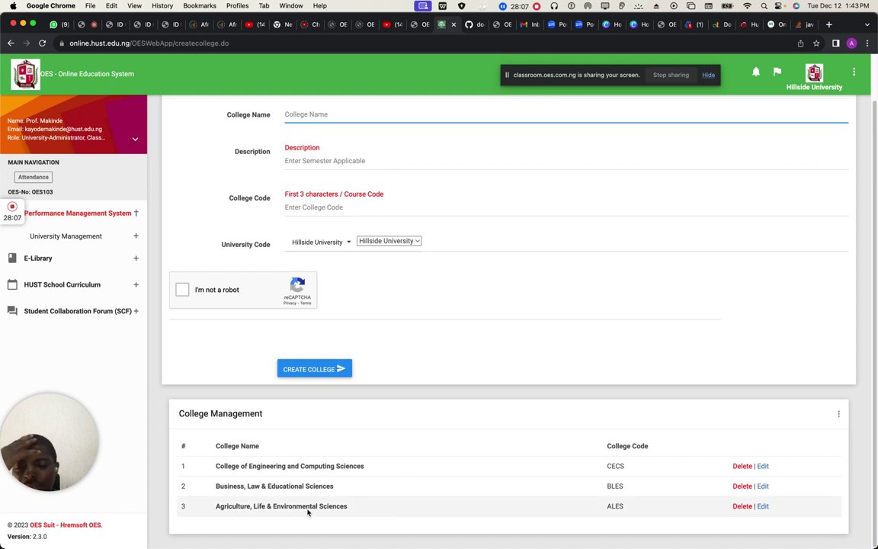
pyautogui.click(135, 240)
pyautogui.click(78, 273)
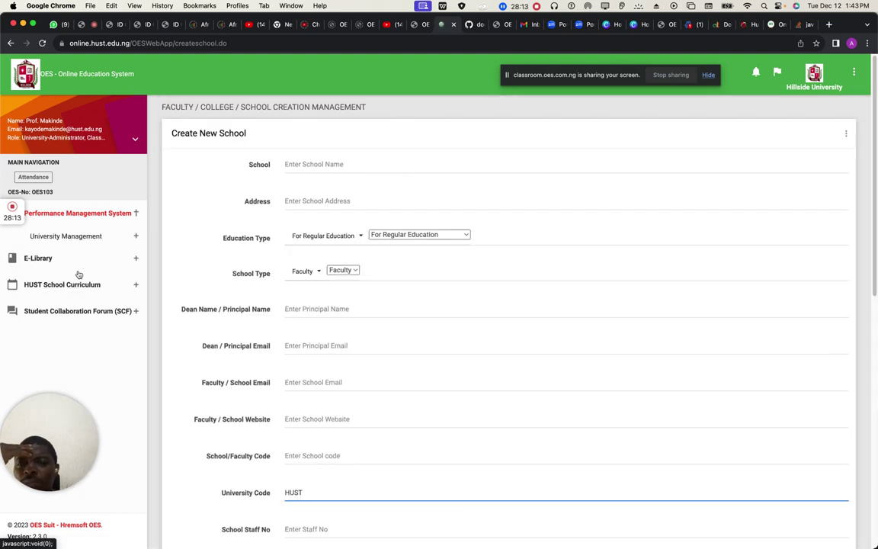
pyautogui.scroll(-10, 410, 366)
pyautogui.scroll(3, 409, 366)
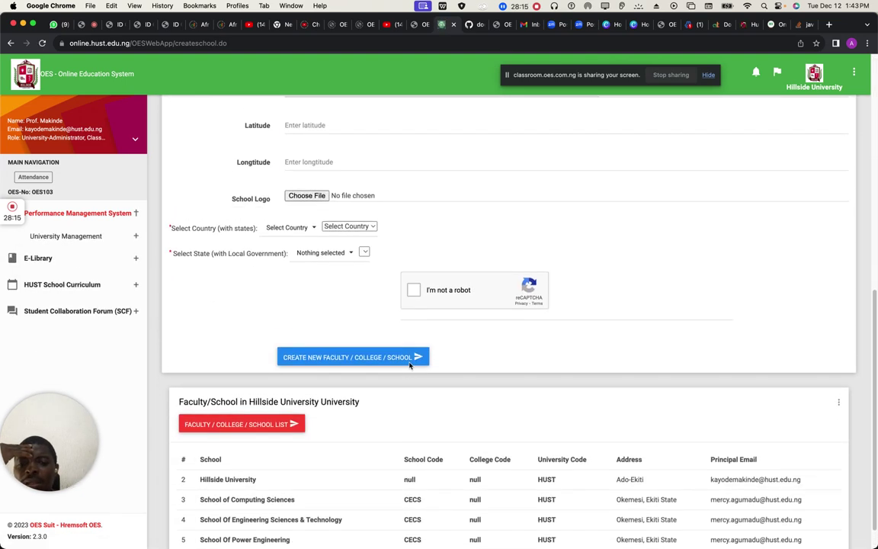
pyautogui.scroll(2, 409, 366)
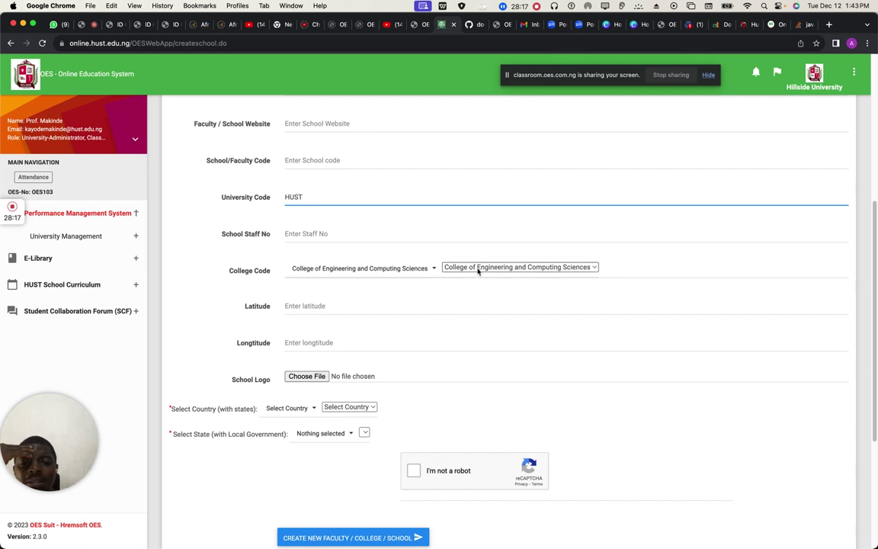
pyautogui.click(478, 268)
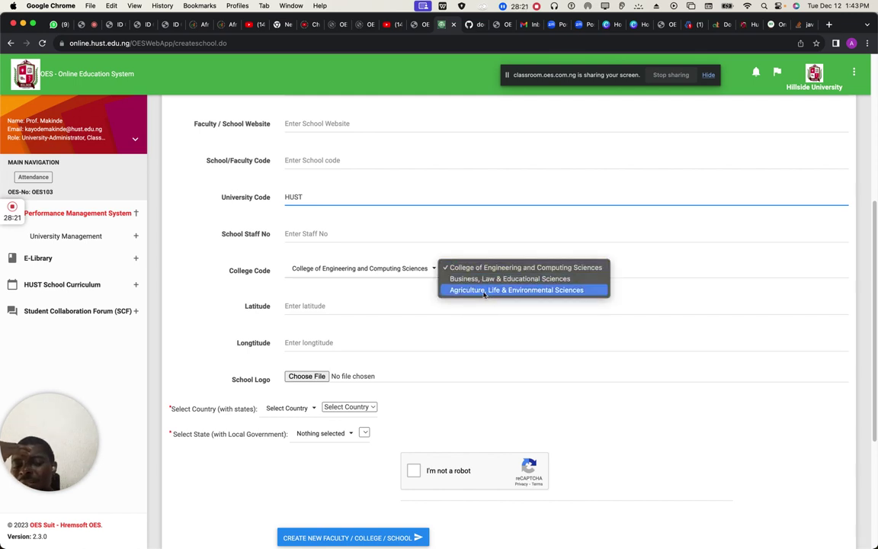
pyautogui.click(481, 291)
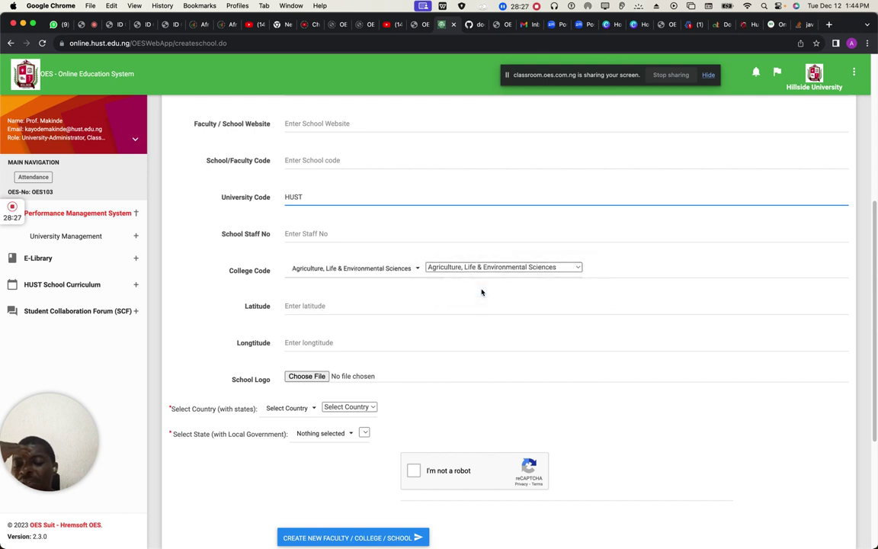
# Step: Visit the Agriculture, Life & Environmental Sciences college on the university website and copy the school name "Agriculture"
pyautogui.scroll(8, 482, 292)
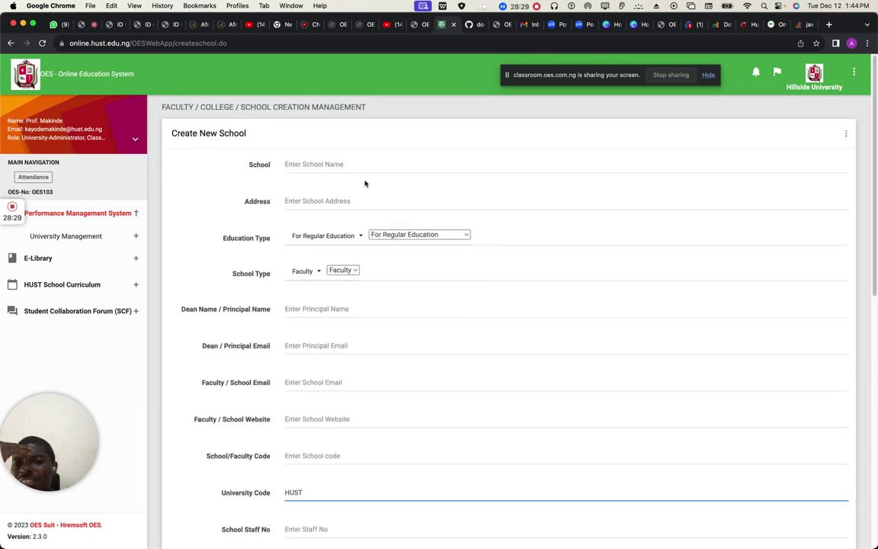
pyautogui.click(333, 163)
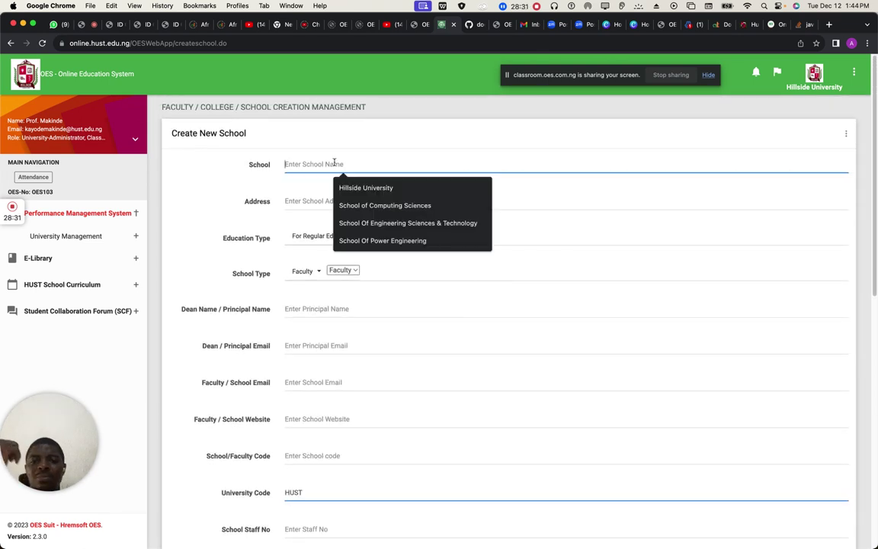
pyautogui.click(745, 29)
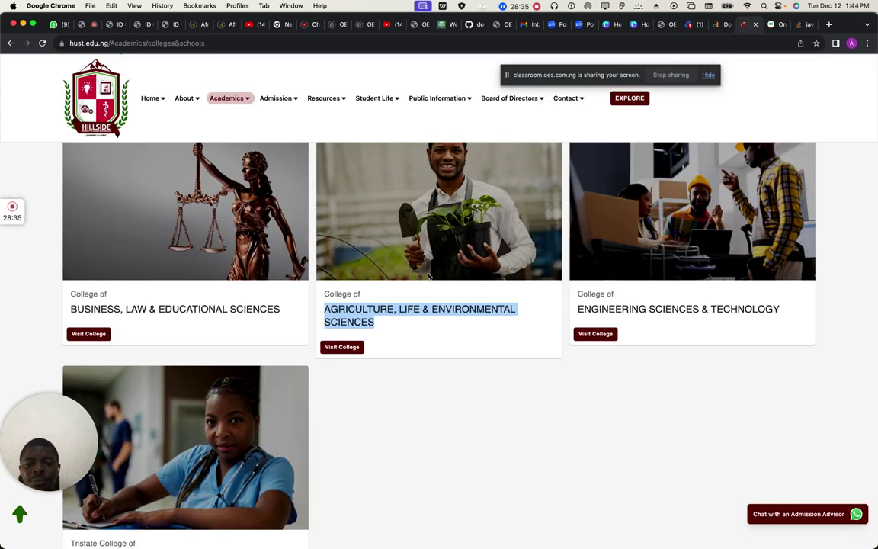
pyautogui.click(342, 347)
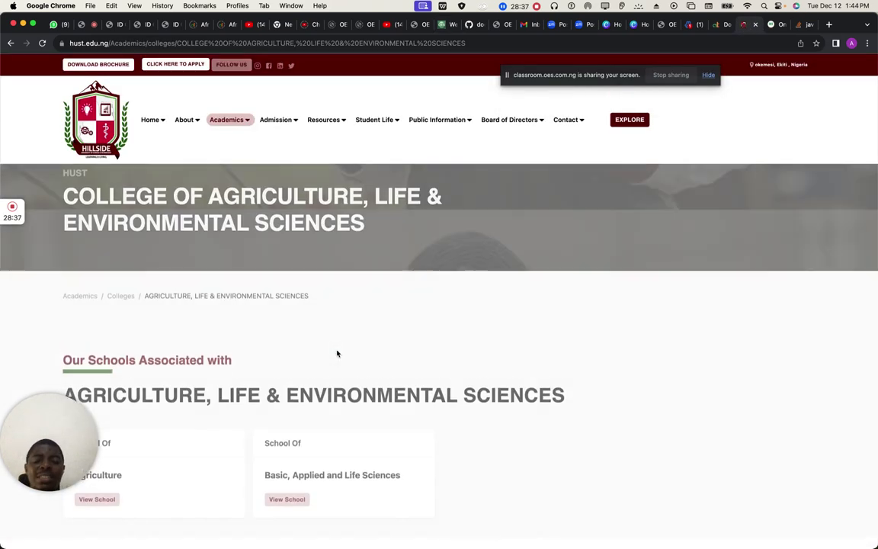
pyautogui.scroll(-1, 338, 353)
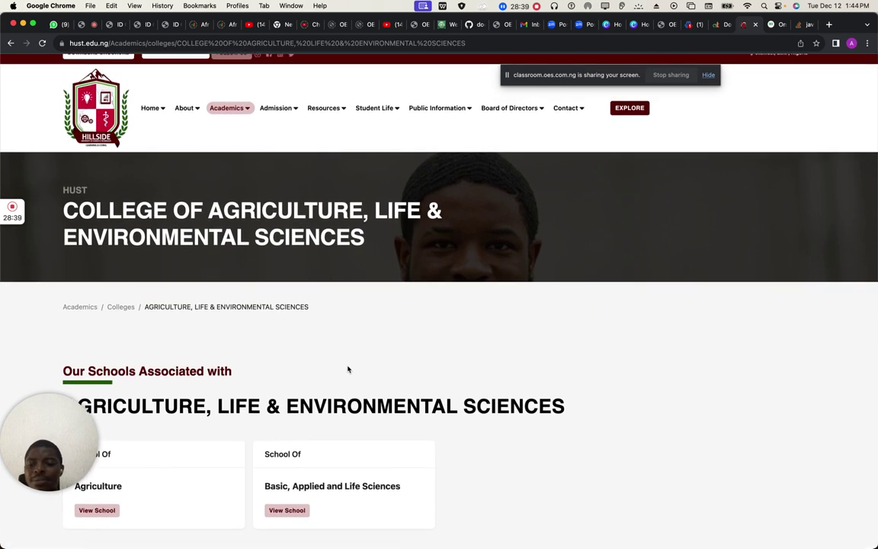
pyautogui.moveTo(47, 398)
pyautogui.moveTo(47, 397); pyautogui.dragTo(34, 278)
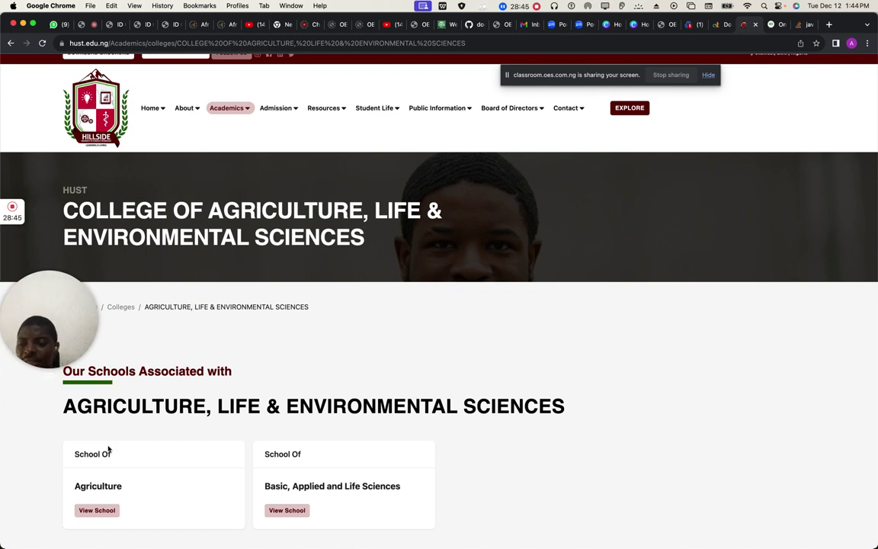
pyautogui.doubleClick(89, 489)
pyautogui.rightClick(90, 490)
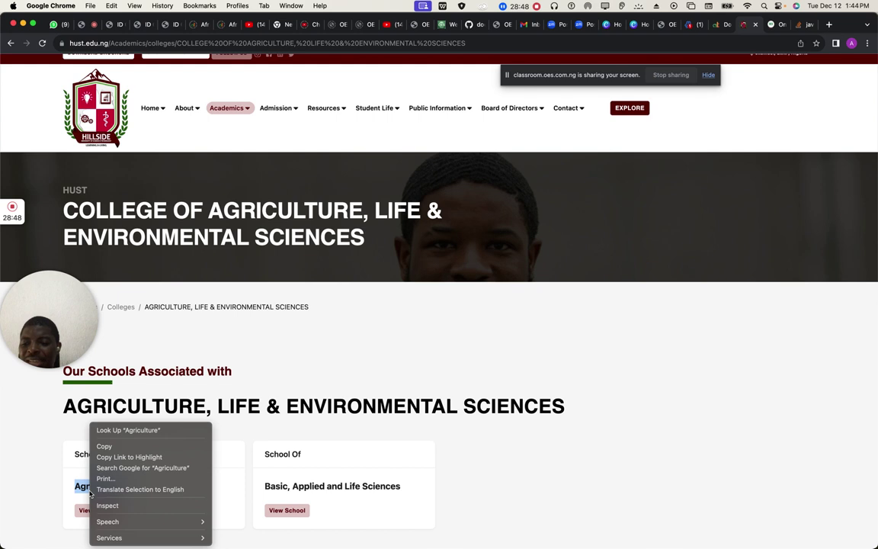
pyautogui.click(112, 447)
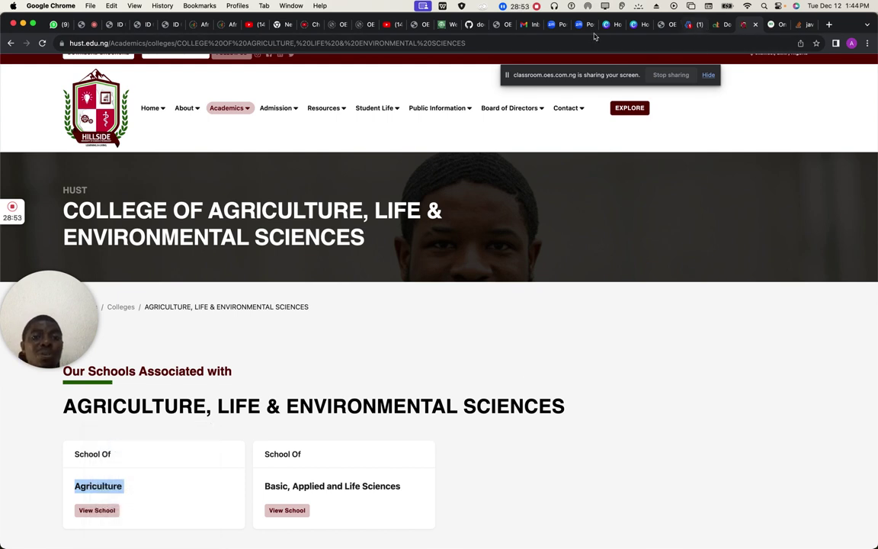
# Step: Name the new school "School of Agriculture" in the OES form and fill its Address with the first saved suggestion
pyautogui.click(440, 24)
pyautogui.click(358, 164)
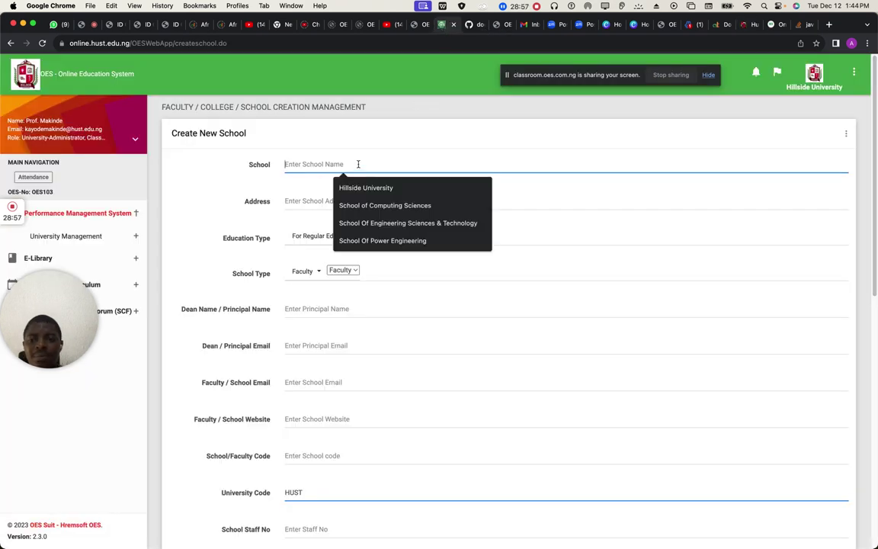
pyautogui.write('School of Agriculture')
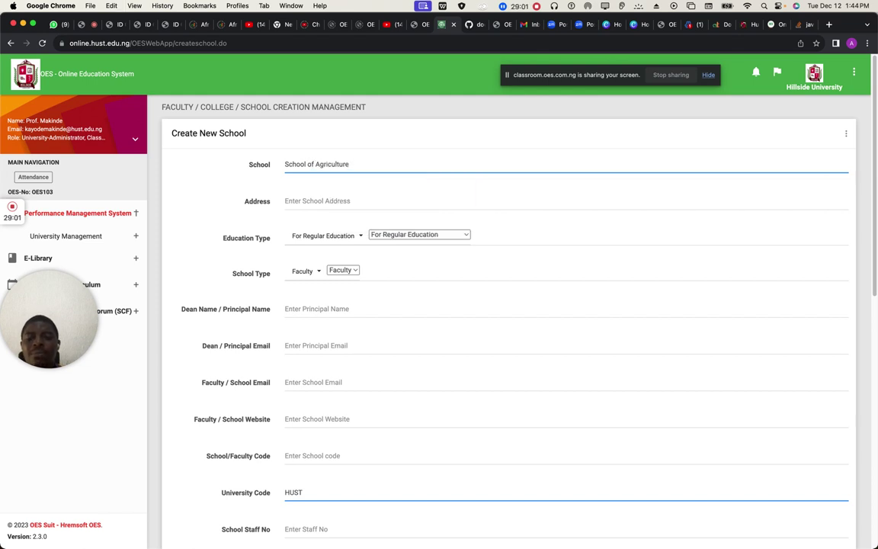
pyautogui.click(318, 201)
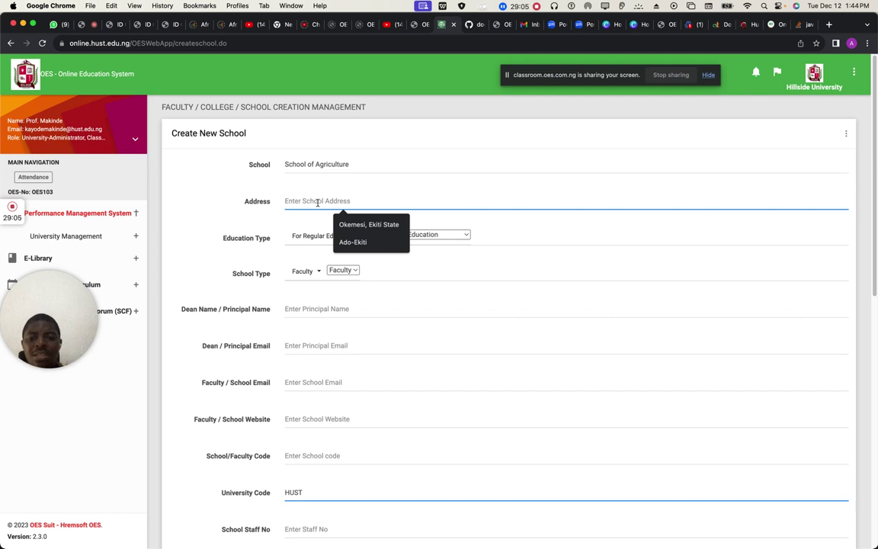
pyautogui.click(359, 225)
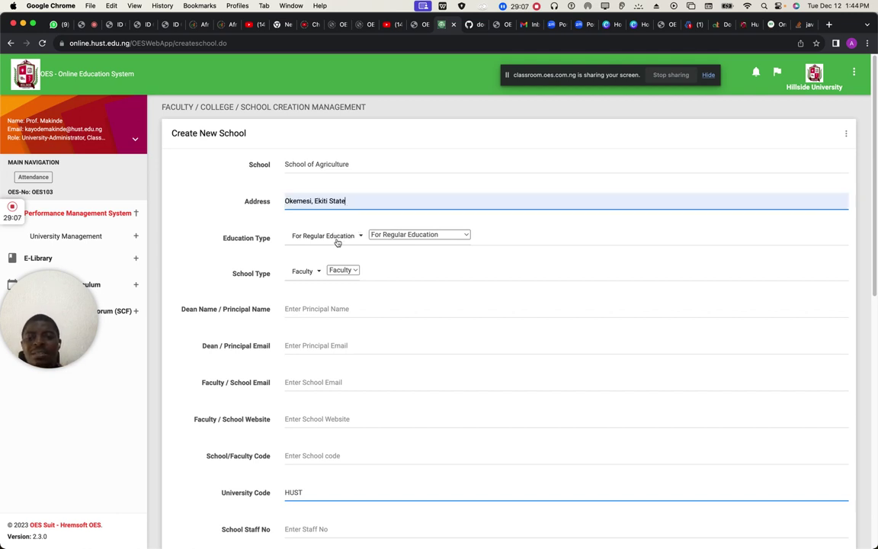
# Step: Choose "For Regular Education" as the Education Type and "Faculty" as the School Type
pyautogui.click(406, 235)
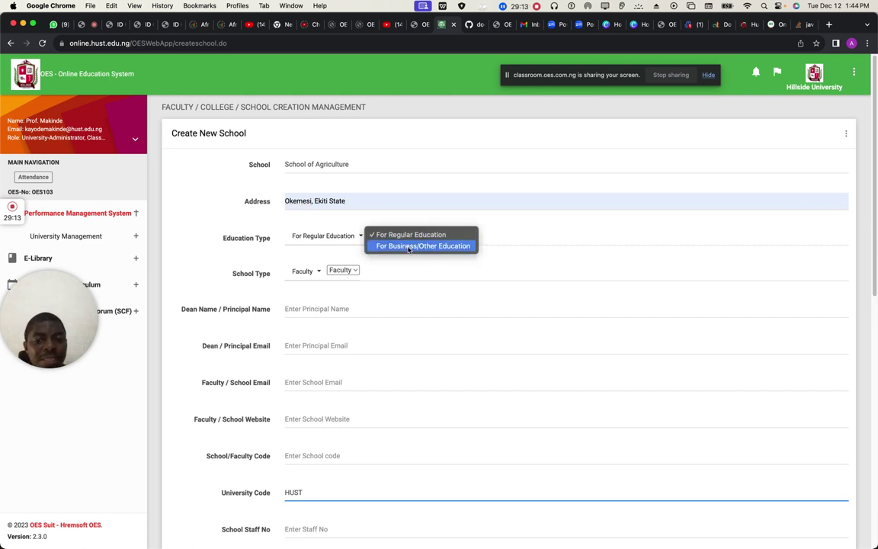
pyautogui.click(404, 235)
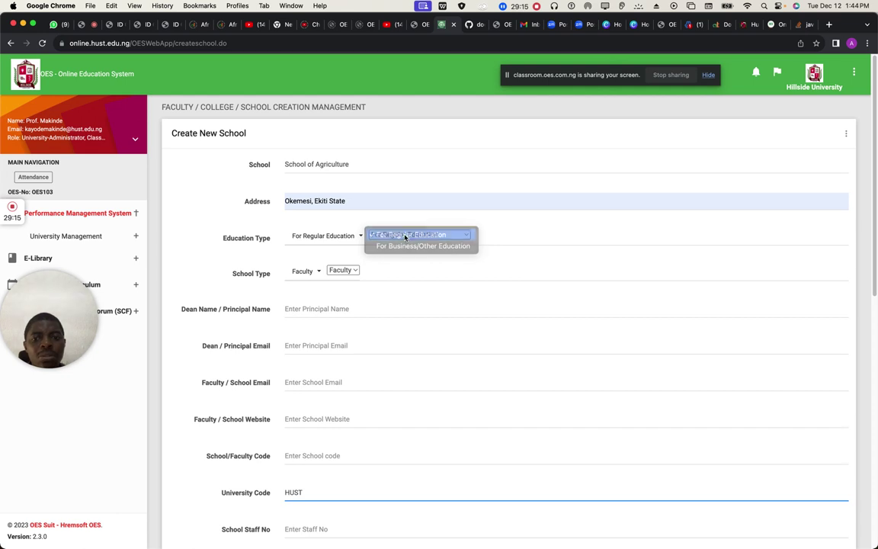
pyautogui.click(346, 273)
pyautogui.click(343, 271)
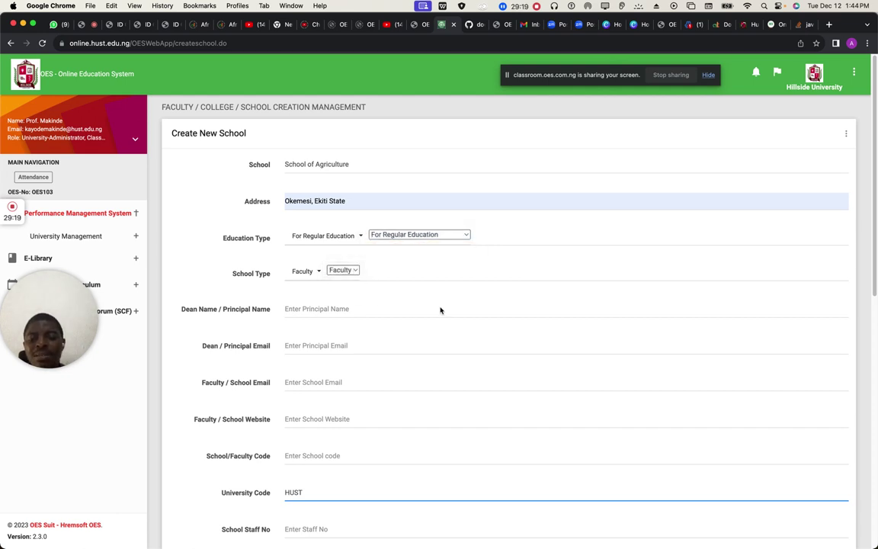
# Step: Fill in the dean's name and email from the saved suggestions, and add the dean's initial after the surname
pyautogui.click(346, 309)
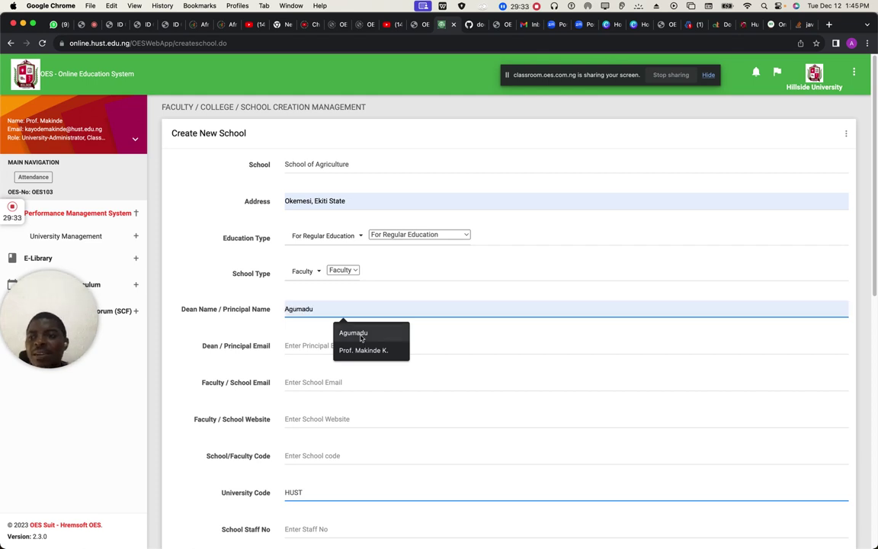
pyautogui.click(360, 334)
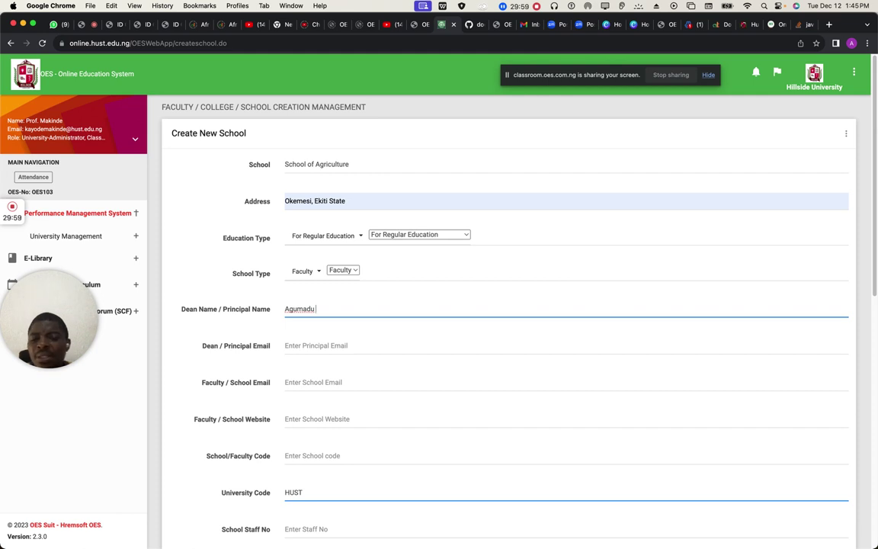
pyautogui.scroll(-3, 405, 288)
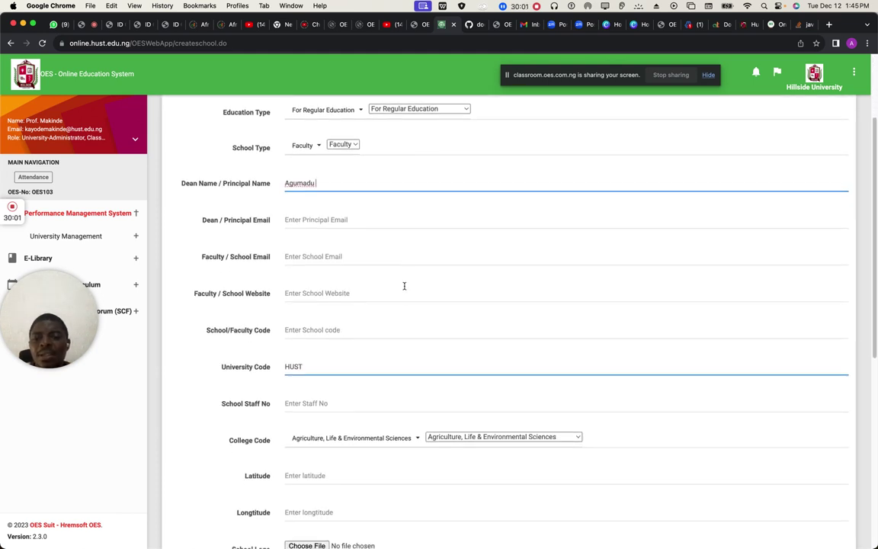
pyautogui.click(353, 218)
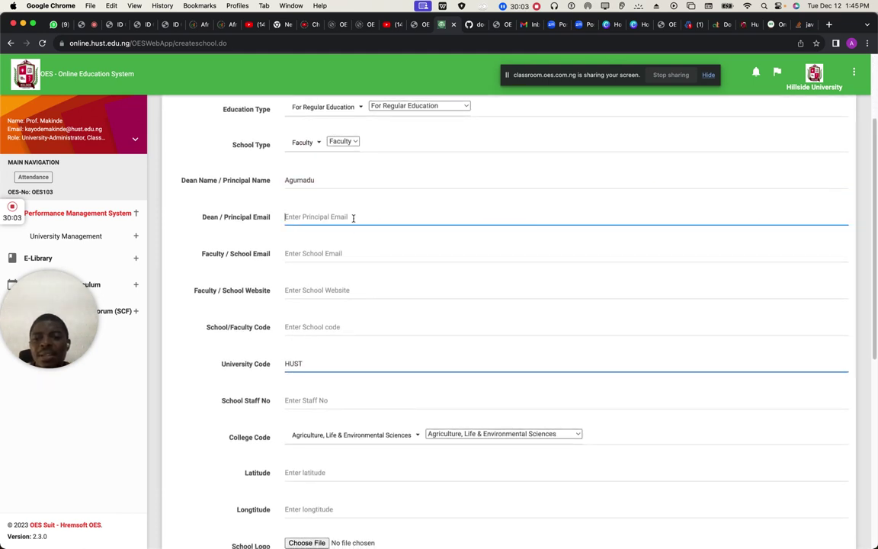
pyautogui.click(316, 228)
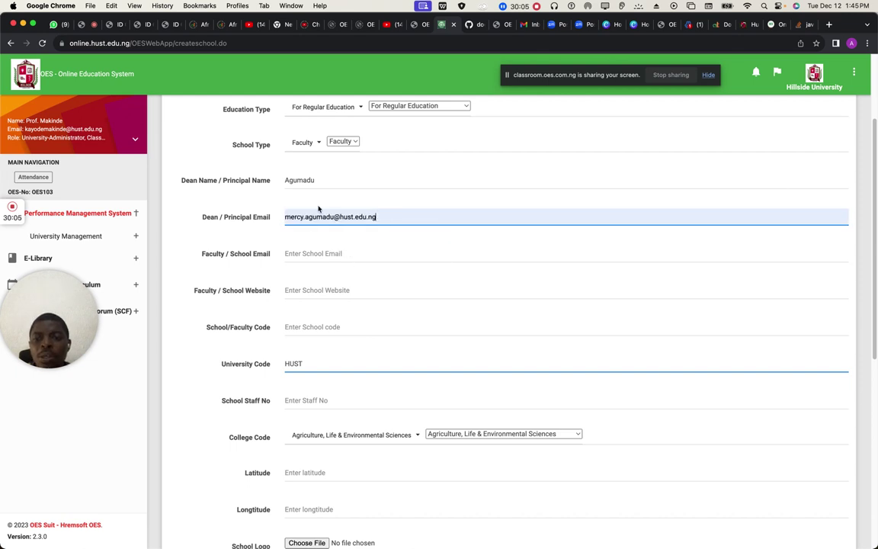
pyautogui.click(333, 176)
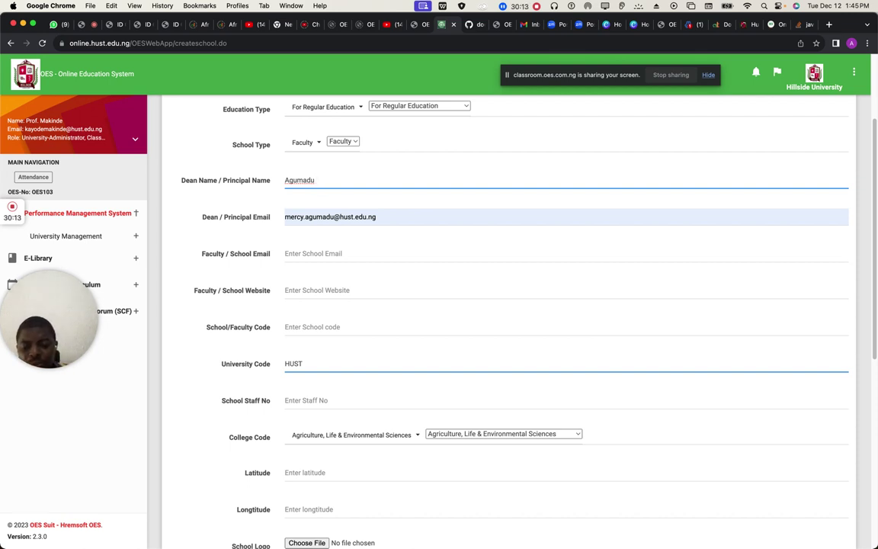
pyautogui.write('M')
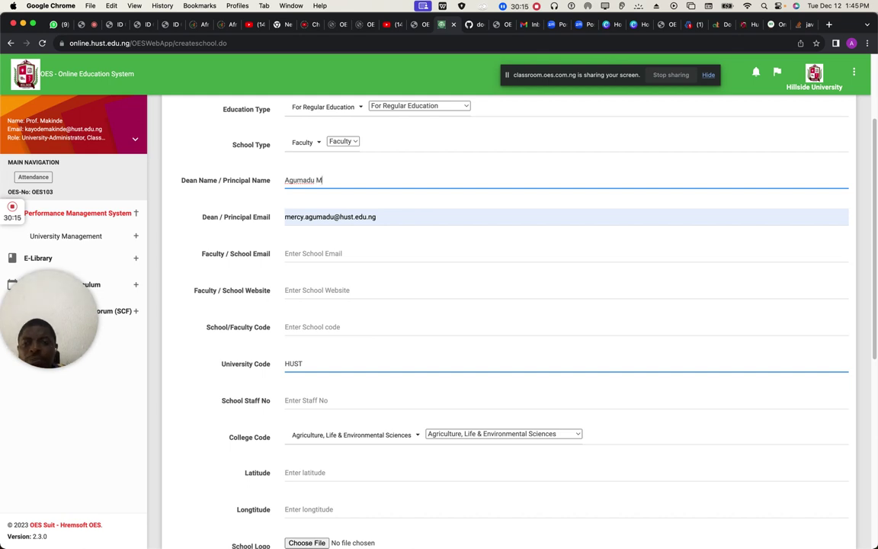
# Step: Copy the dean's email into the Faculty / School Email field
pyautogui.click(343, 251)
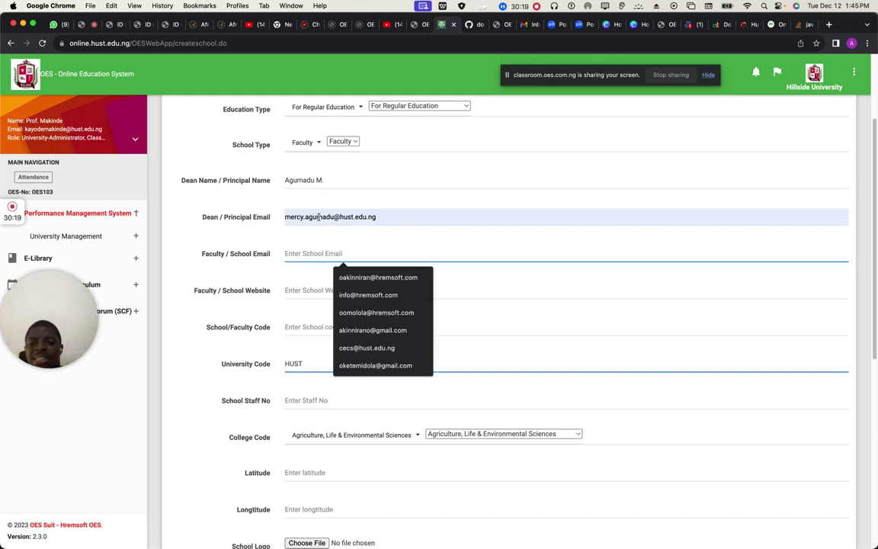
pyautogui.tripleClick(319, 218)
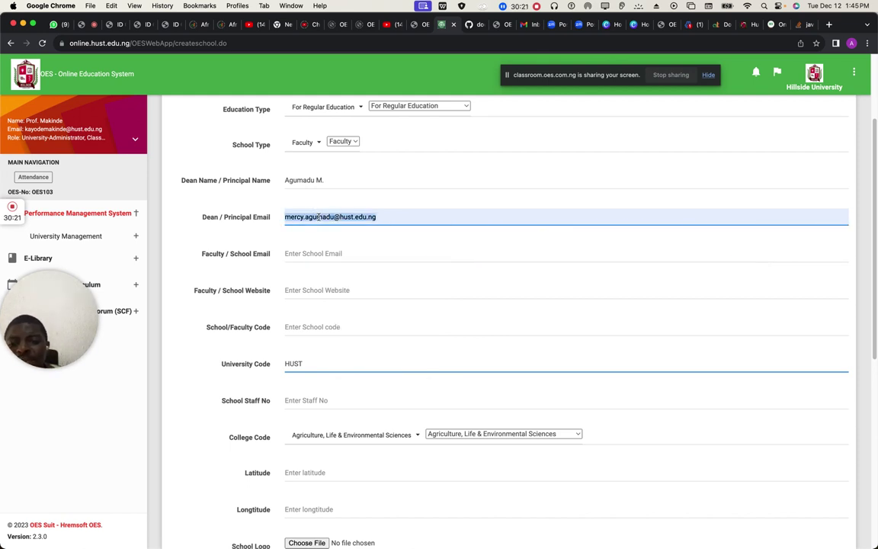
pyautogui.click(319, 251)
pyautogui.press('super+v')
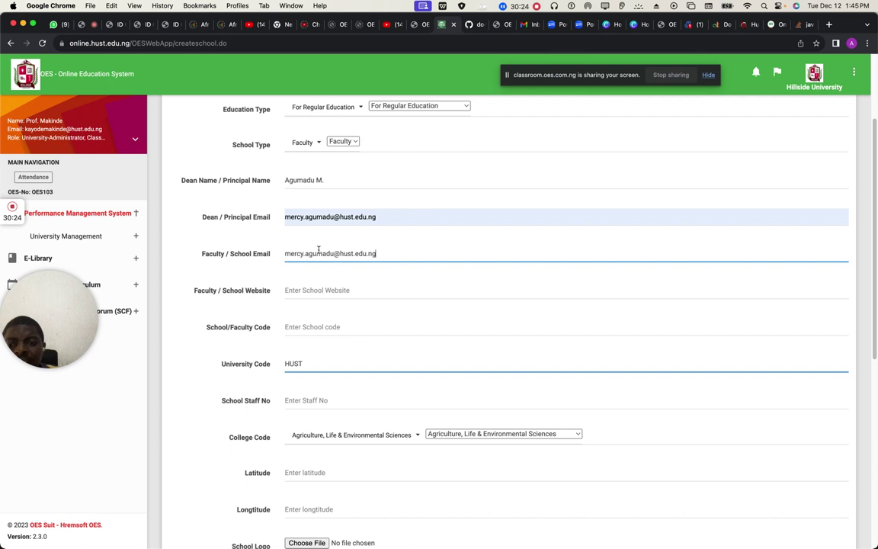
# Step: Copy the web address of the Agriculture school's page on the university website into the Faculty / School Website field
pyautogui.click(309, 290)
pyautogui.write('h')
pyautogui.press('BackSpace')
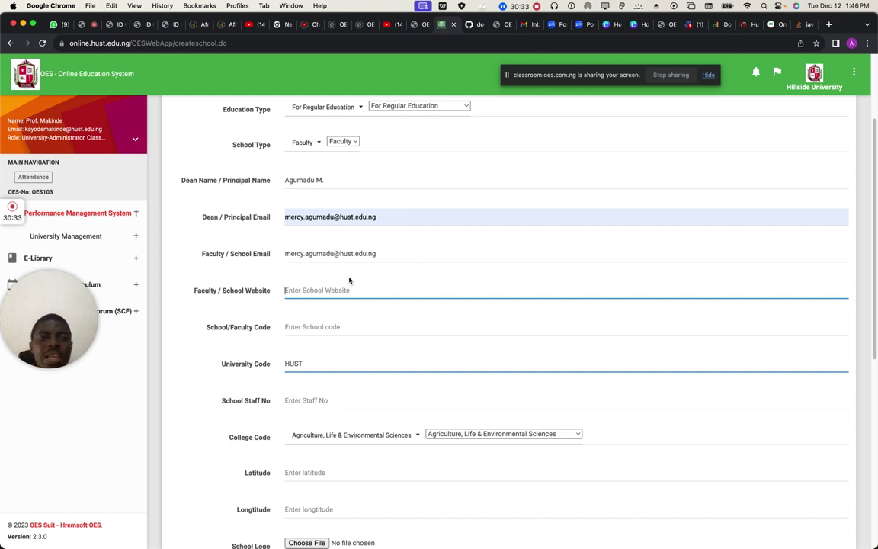
pyautogui.click(748, 25)
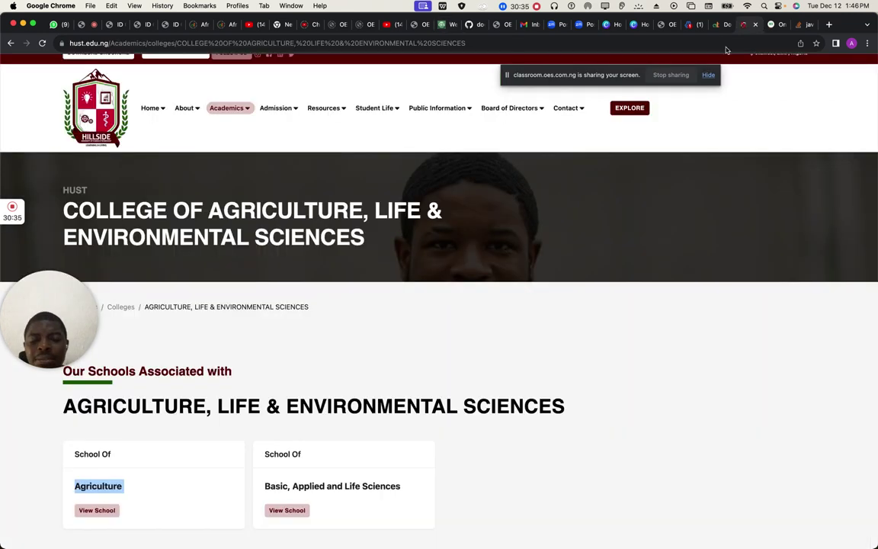
pyautogui.click(97, 512)
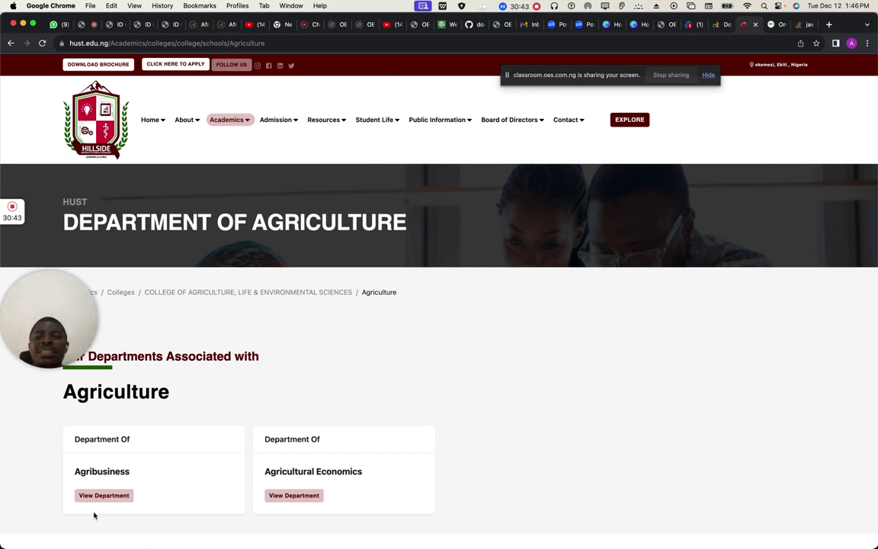
pyautogui.doubleClick(257, 43)
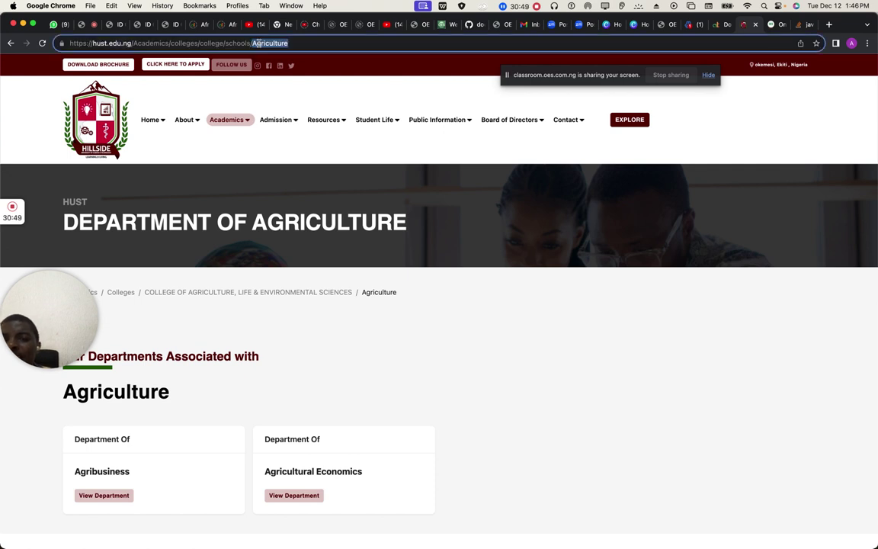
pyautogui.tripleClick(258, 43)
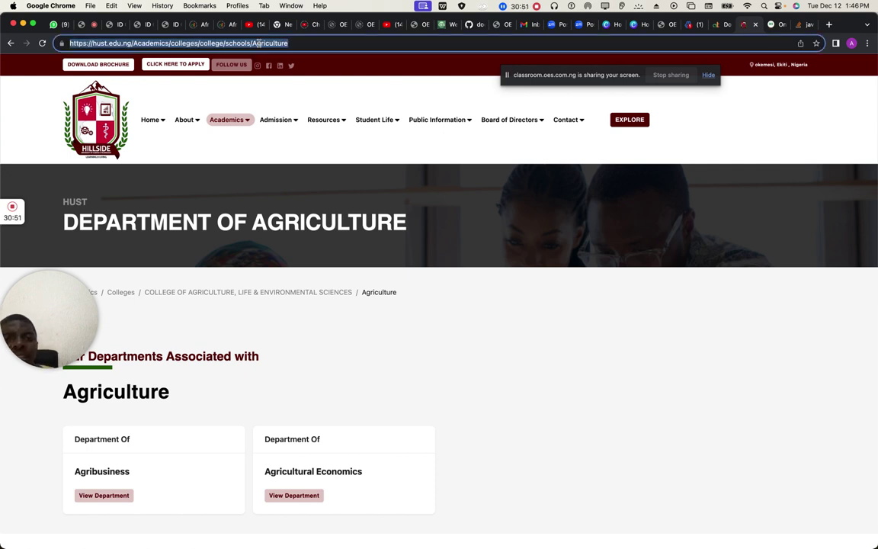
pyautogui.click(441, 25)
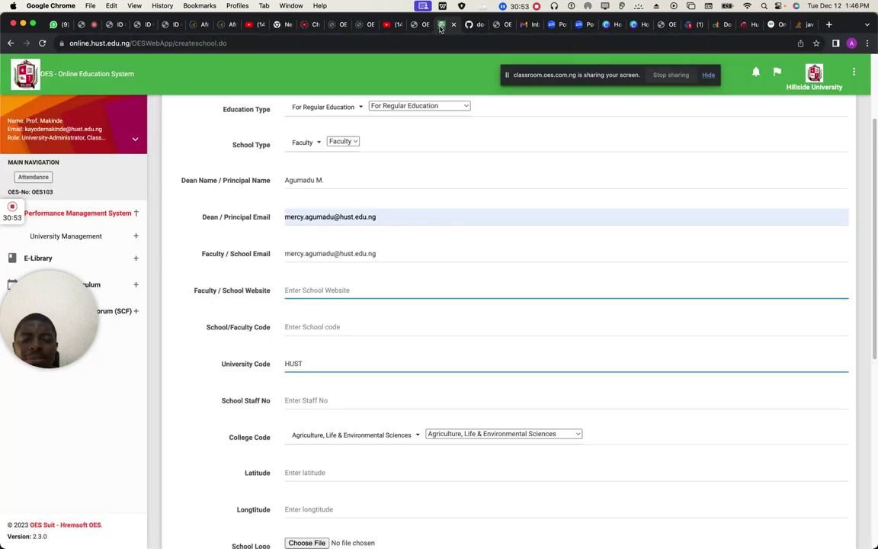
pyautogui.click(340, 289)
pyautogui.click(366, 311)
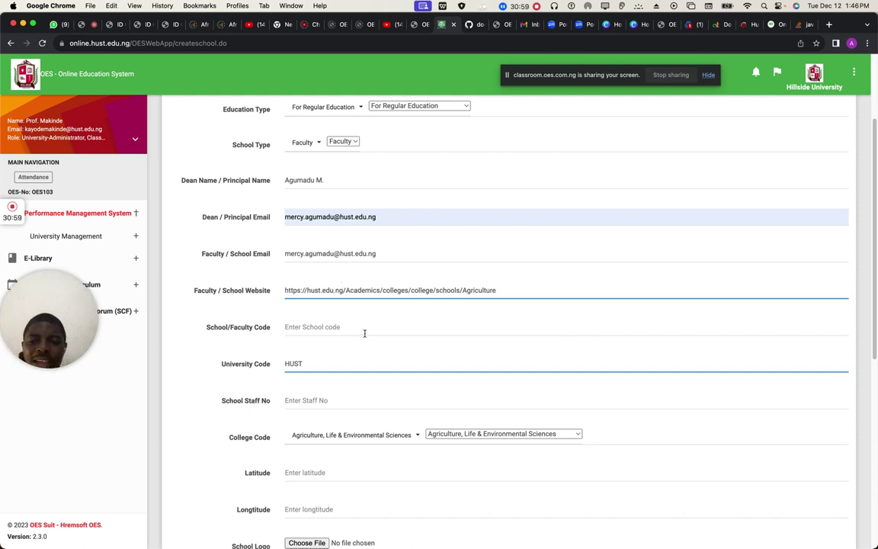
# Step: Enter "SOA" as the School/Faculty Code
pyautogui.click(317, 327)
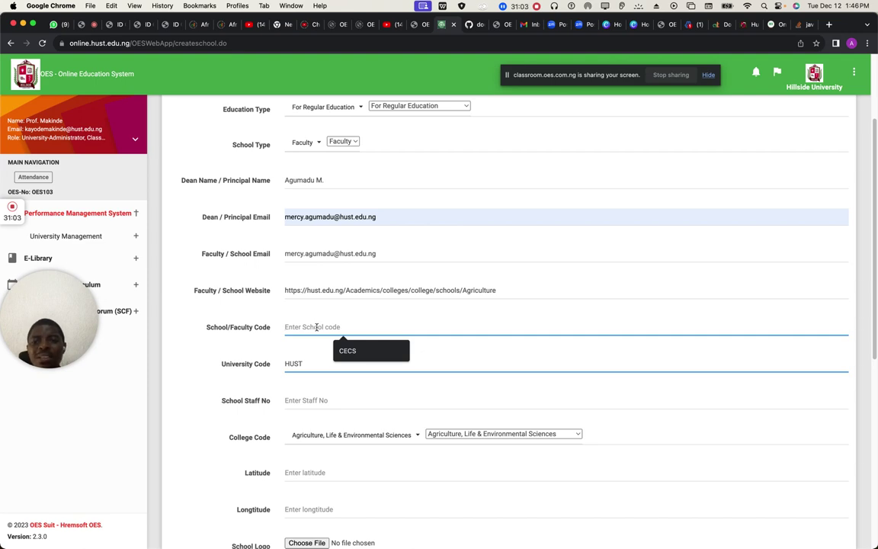
pyautogui.scroll(3, 316, 328)
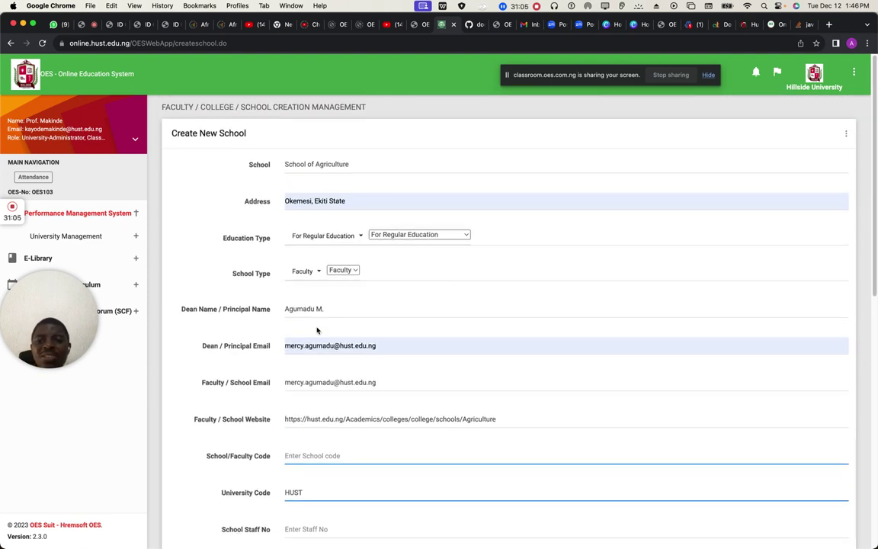
pyautogui.scroll(-3, 317, 330)
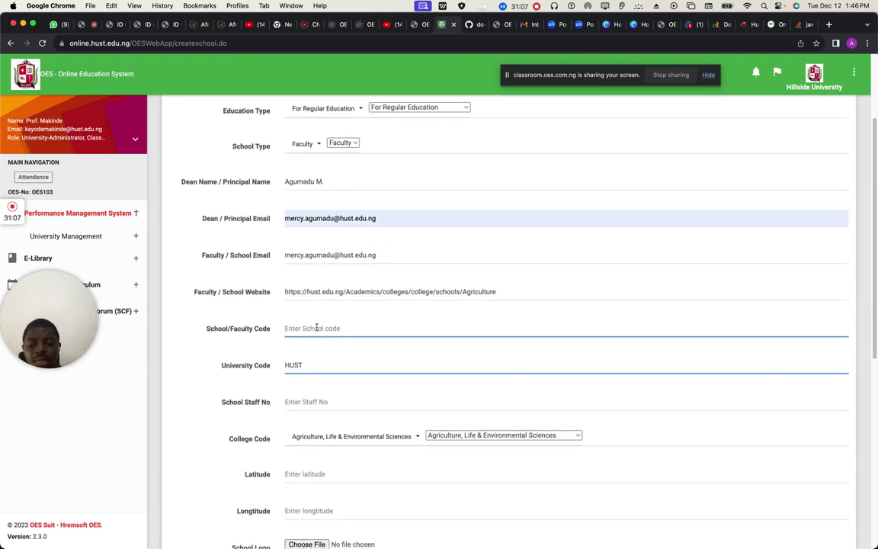
pyautogui.write('SOA')
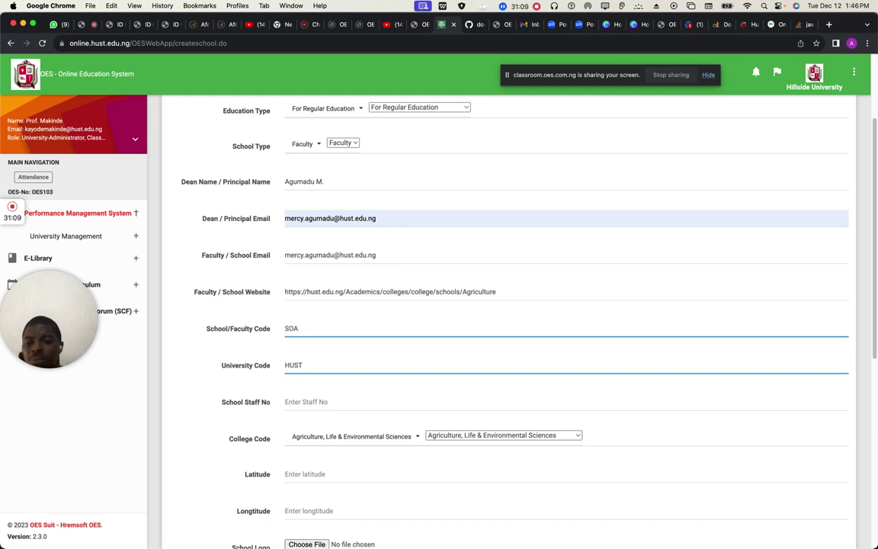
pyautogui.press('BackSpace')
pyautogui.press('BackSpace')
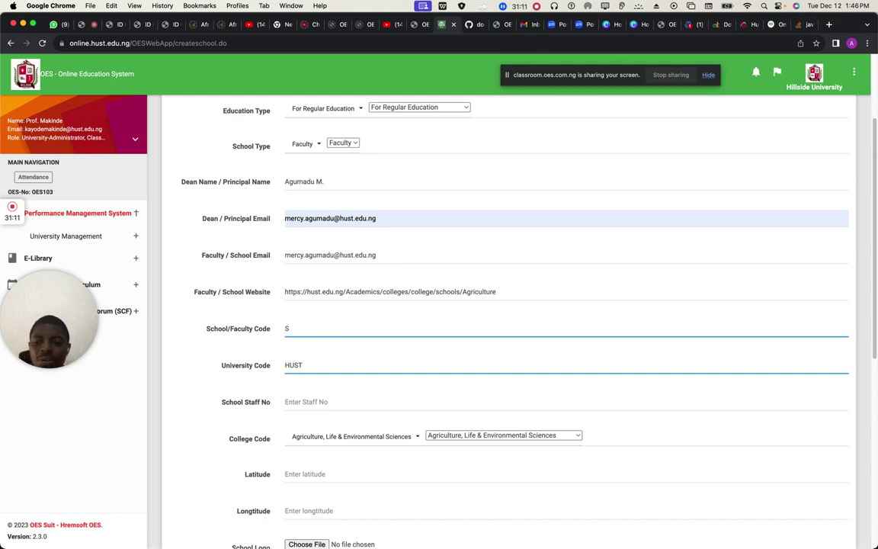
pyautogui.write('A')
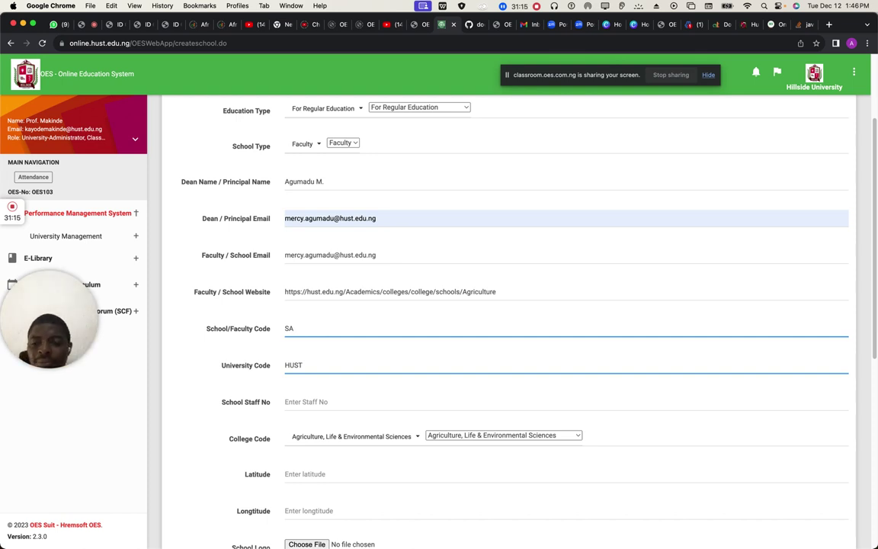
pyautogui.press('BackSpace')
pyautogui.write('OA')
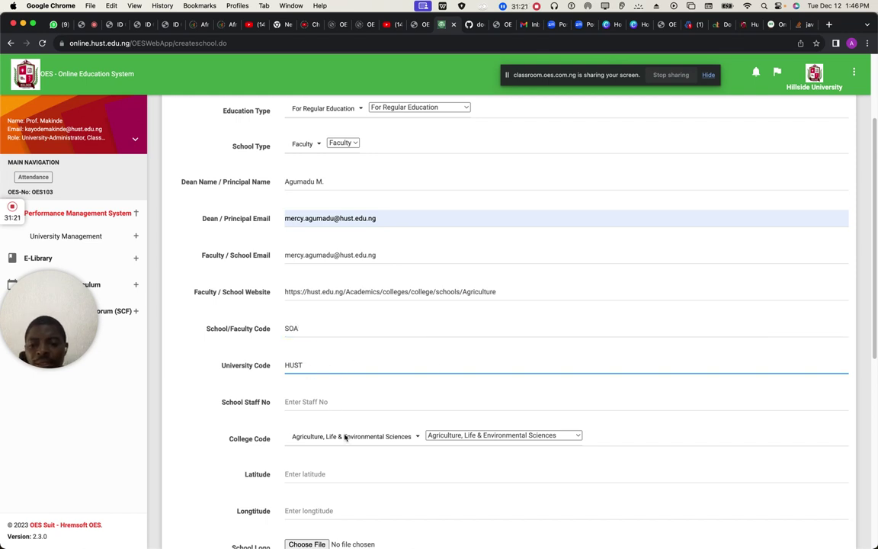
# Step: Set the School Staff No to 12
pyautogui.scroll(1, 346, 438)
pyautogui.scroll(3, 345, 437)
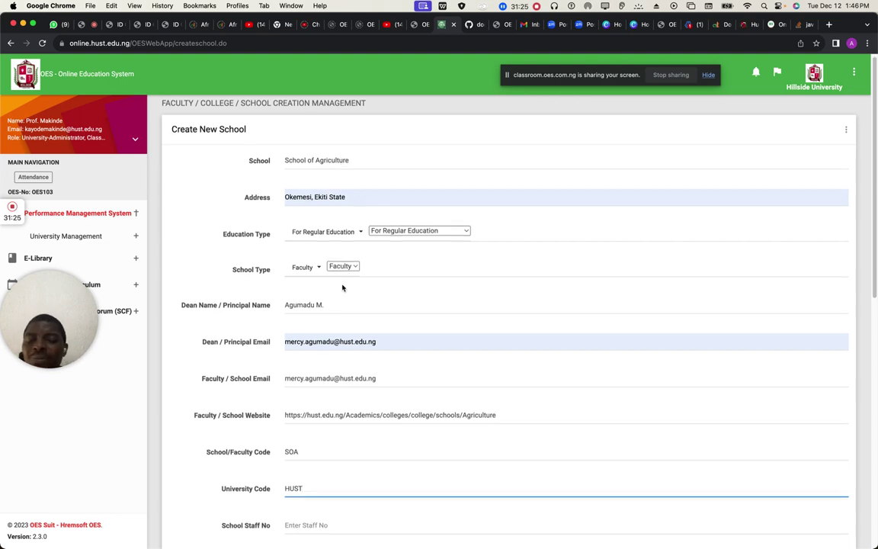
pyautogui.scroll(-5, 343, 288)
pyautogui.scroll(2, 343, 288)
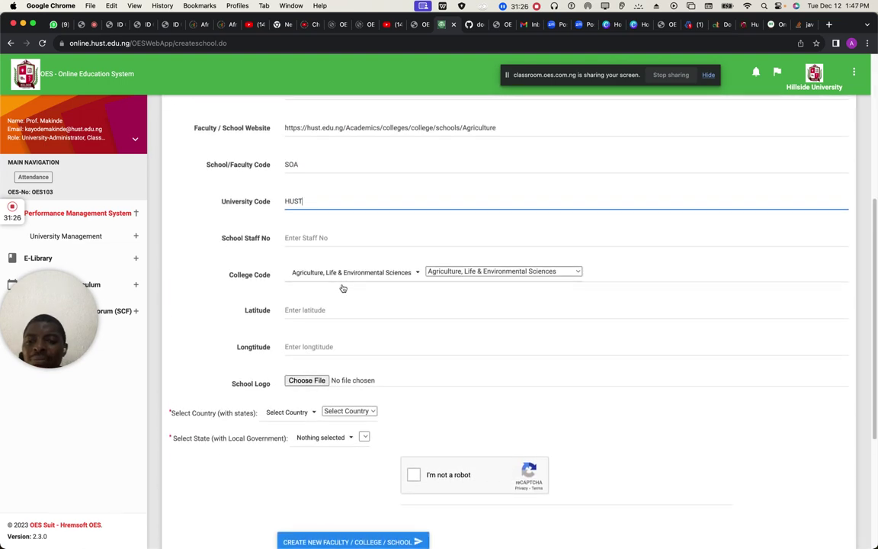
pyautogui.click(321, 240)
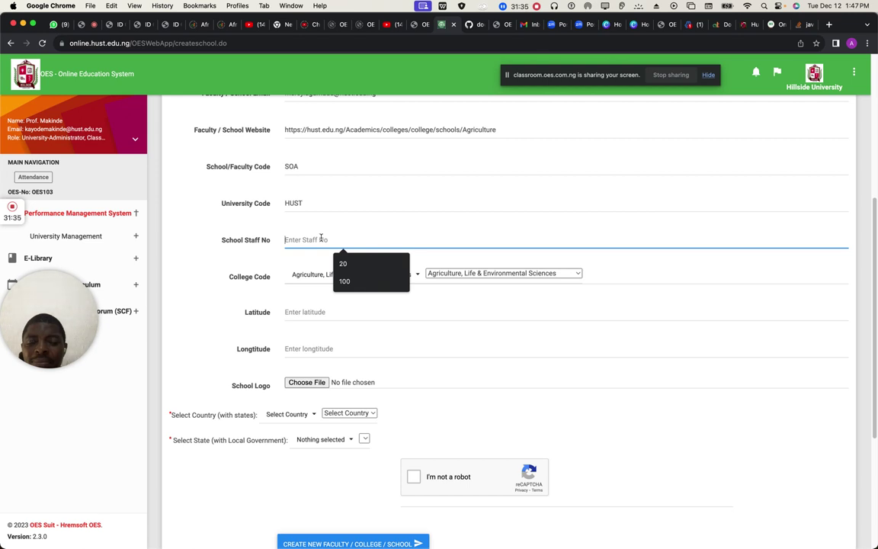
pyautogui.scroll(-6, 321, 240)
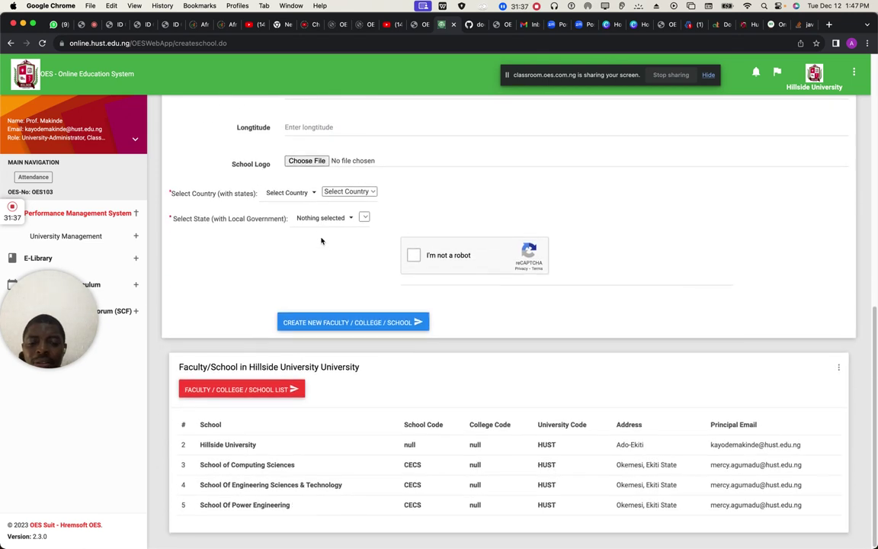
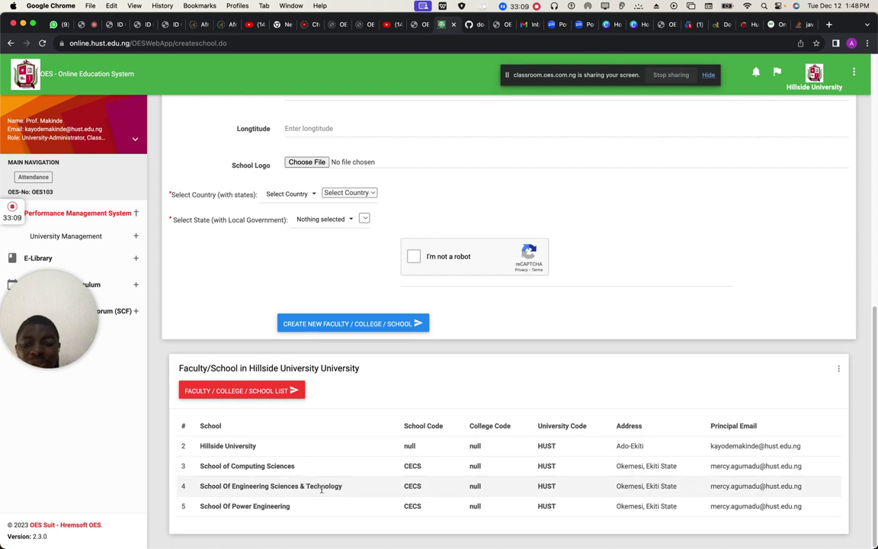
pyautogui.scroll(10, 322, 490)
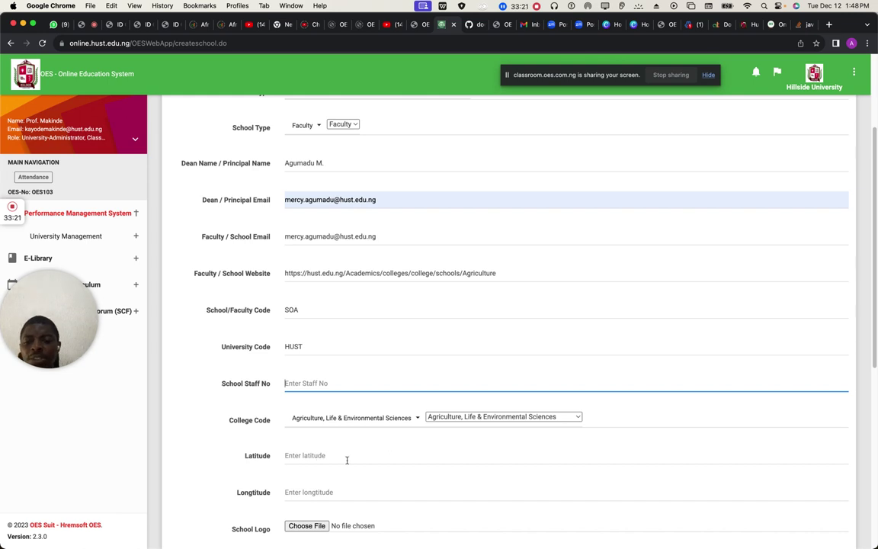
pyautogui.click(353, 382)
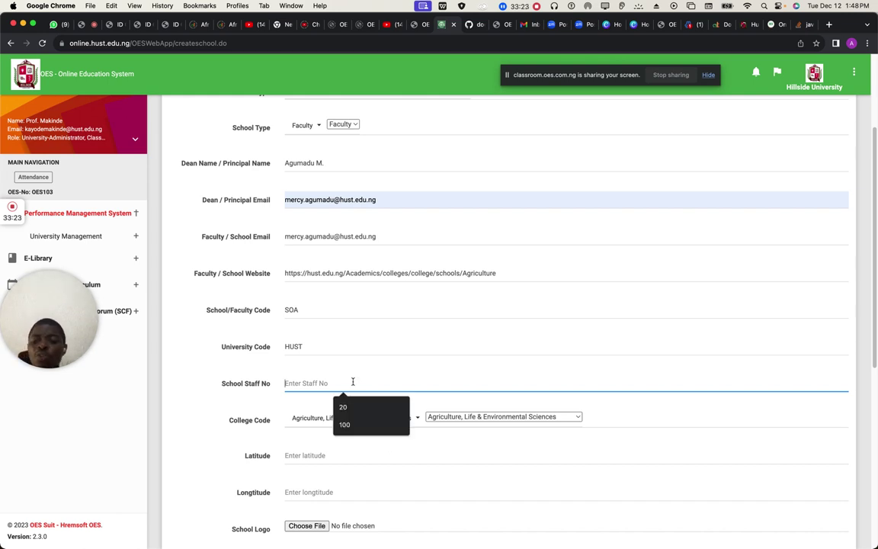
pyautogui.click(344, 406)
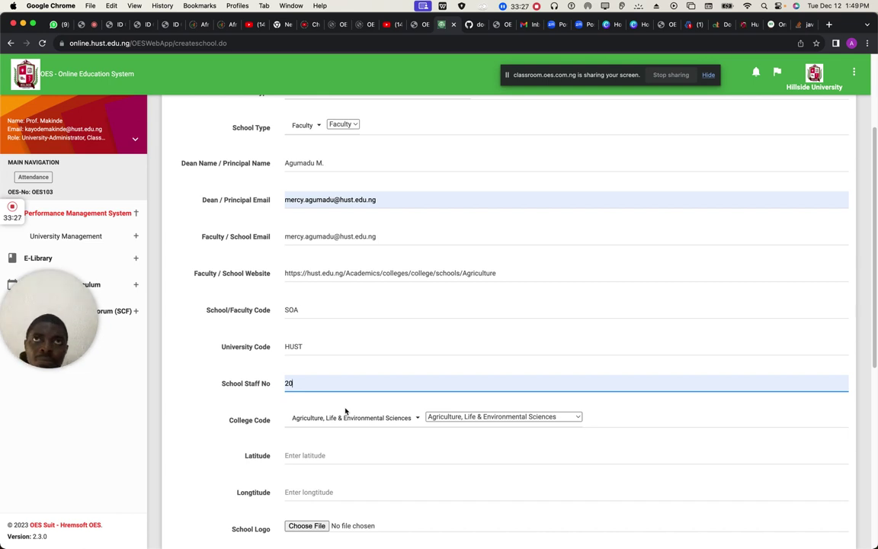
pyautogui.press('BackSpace')
pyautogui.press('BackSpace')
pyautogui.write('12')
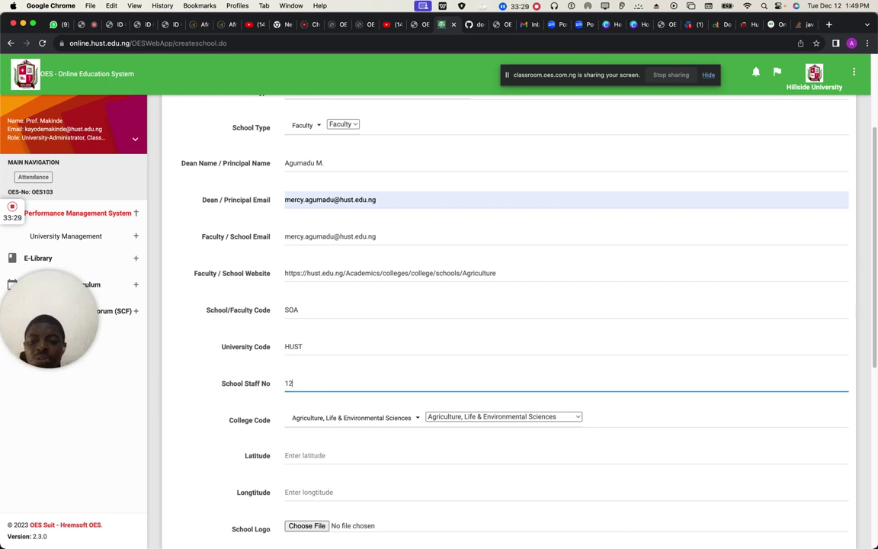
# Step: Enter "NA" for both the latitude and the longitude of the school
pyautogui.click(365, 458)
pyautogui.click(365, 457)
pyautogui.write('NA')
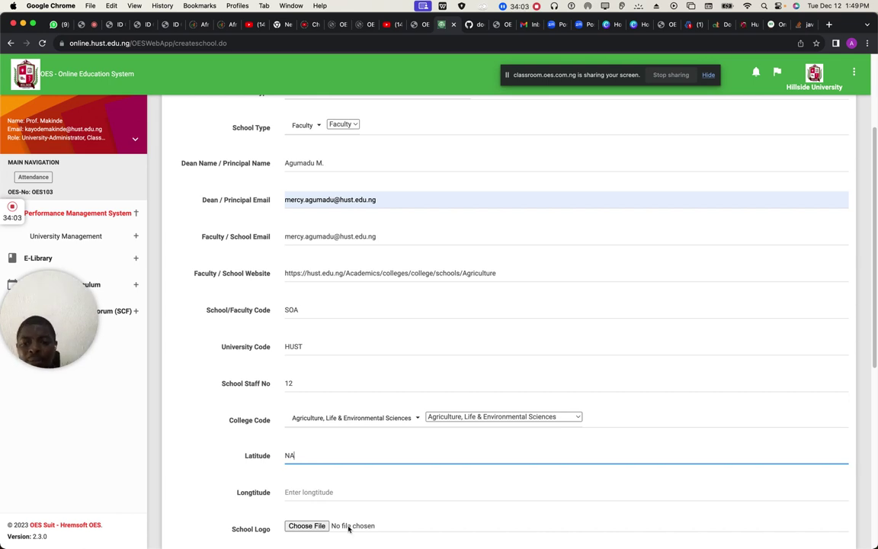
pyautogui.click(359, 494)
pyautogui.write('NA')
# Step: Attach logo.png from the Desktop's picture folder as the School Logo
pyautogui.scroll(-1, 361, 494)
pyautogui.scroll(-5, 358, 496)
pyautogui.scroll(4, 358, 496)
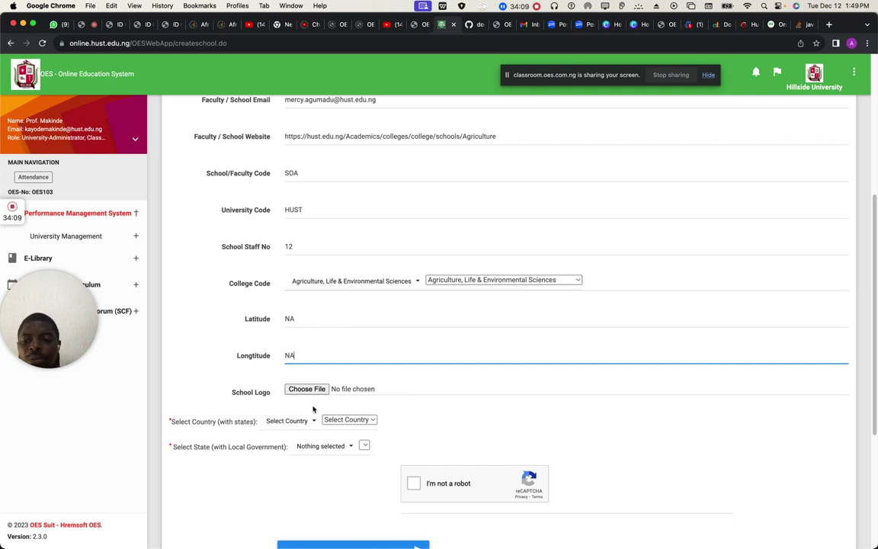
pyautogui.click(303, 392)
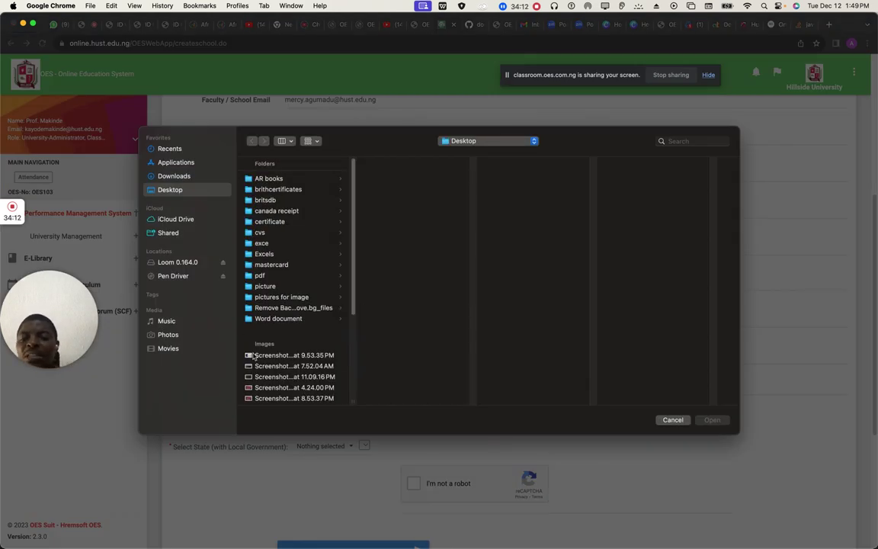
pyautogui.click(278, 266)
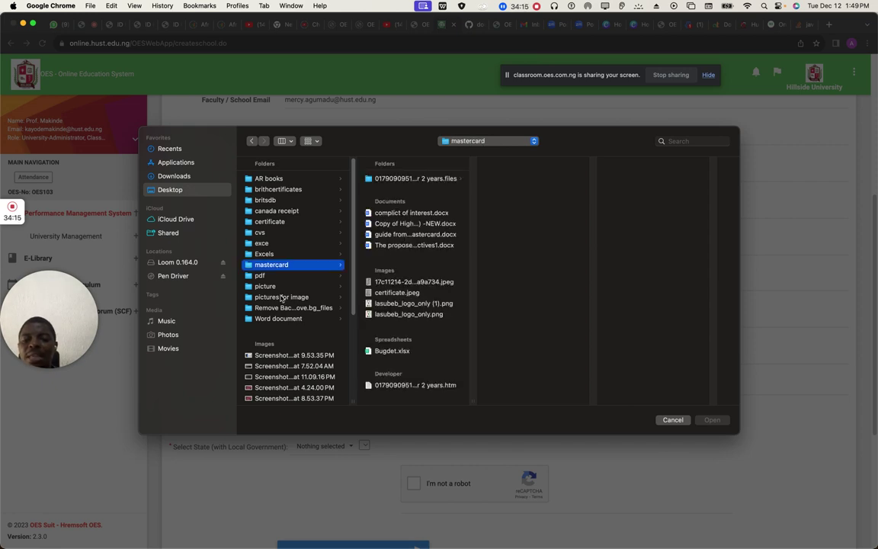
pyautogui.click(267, 287)
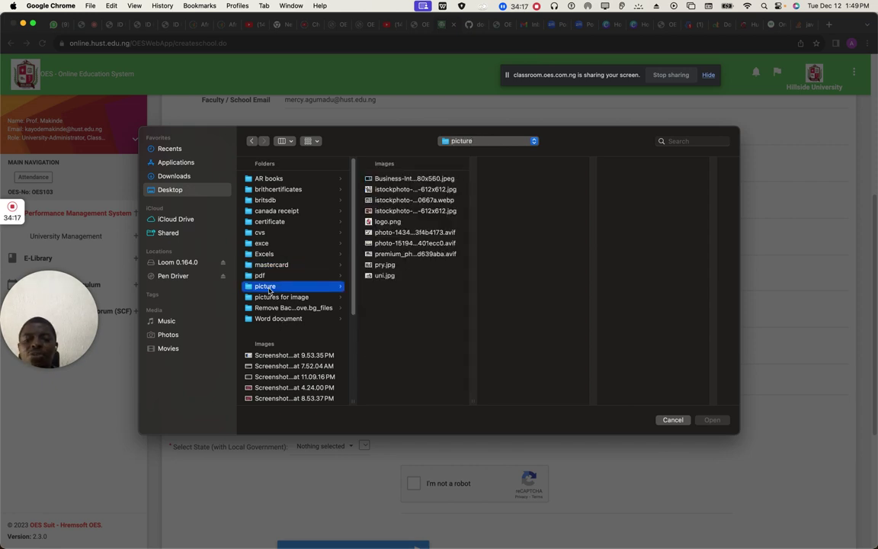
pyautogui.click(385, 221)
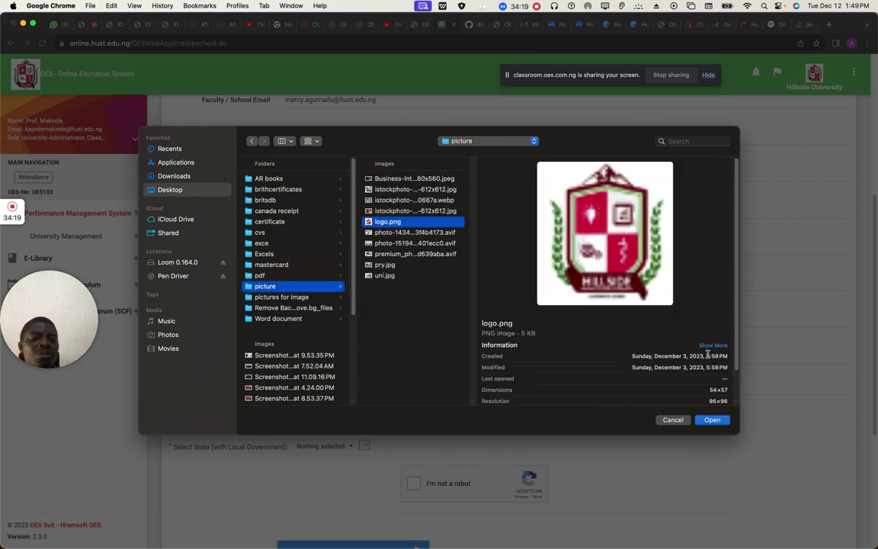
pyautogui.click(720, 420)
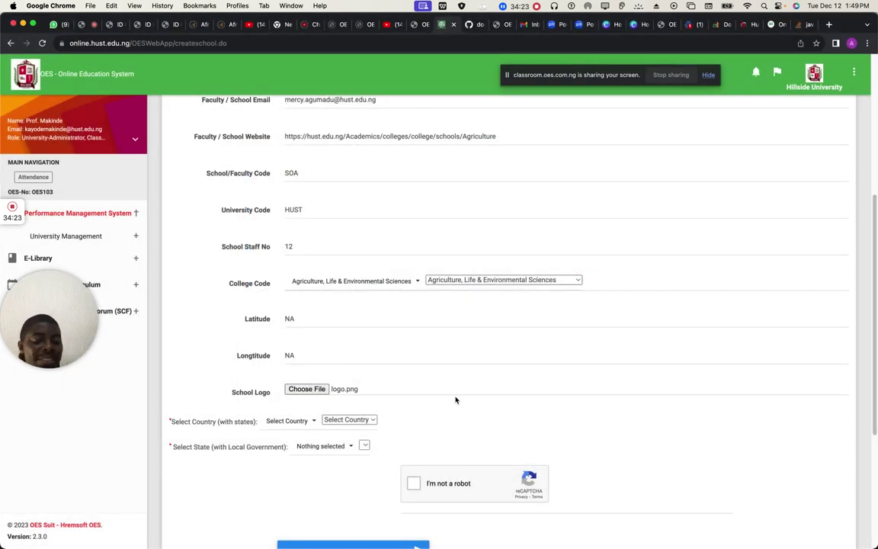
# Step: Select Nigeria as the country and Ekiti as the state, and dismiss the browser alert
pyautogui.click(359, 421)
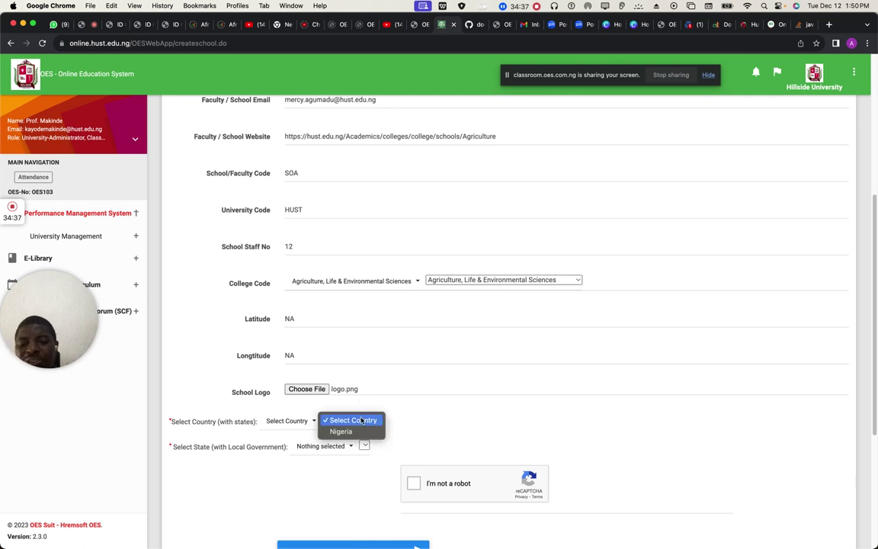
pyautogui.click(353, 431)
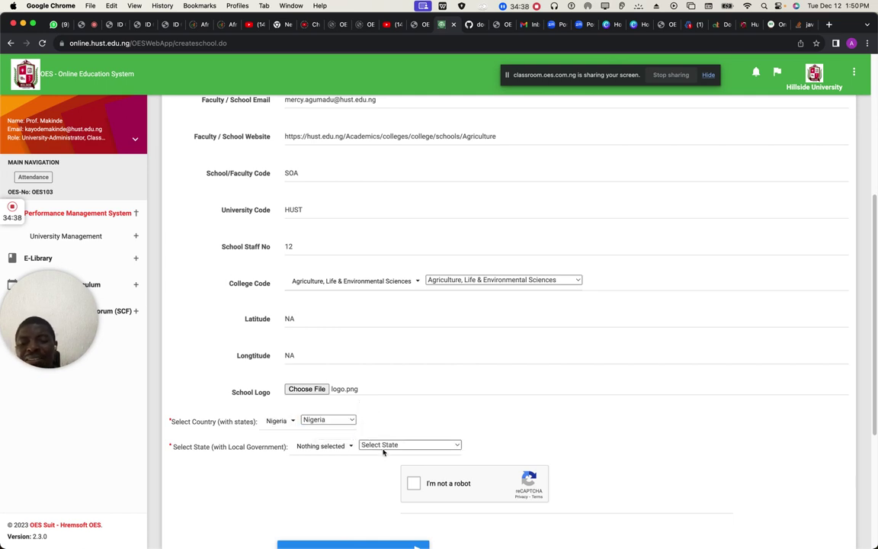
pyautogui.click(431, 447)
pyautogui.press('Down')
pyautogui.press('Down')
pyautogui.press('Down')
pyautogui.press('Down')
pyautogui.press('Down')
pyautogui.press('Down')
pyautogui.press('Down')
pyautogui.press('Down')
pyautogui.press('Down')
pyautogui.press('Down')
pyautogui.press('Down')
pyautogui.press('Down')
pyautogui.press('Down')
pyautogui.press('Down')
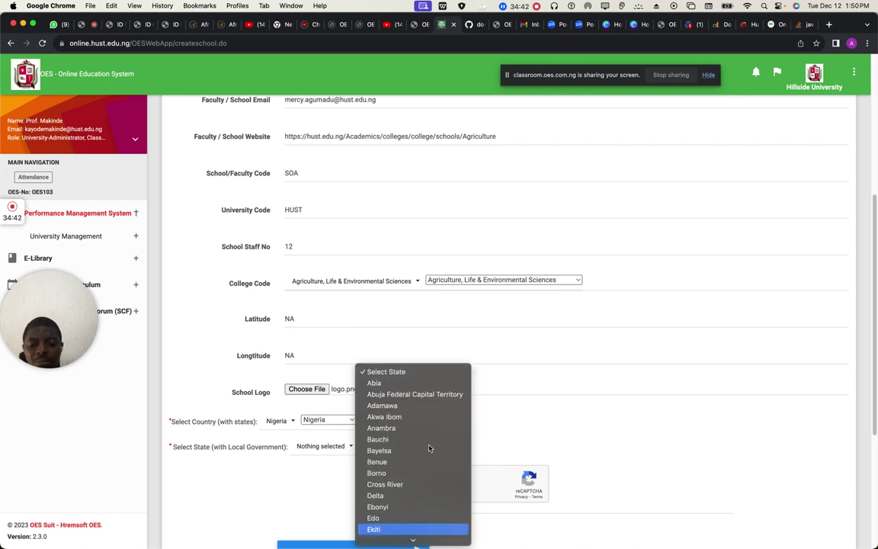
pyautogui.click(387, 529)
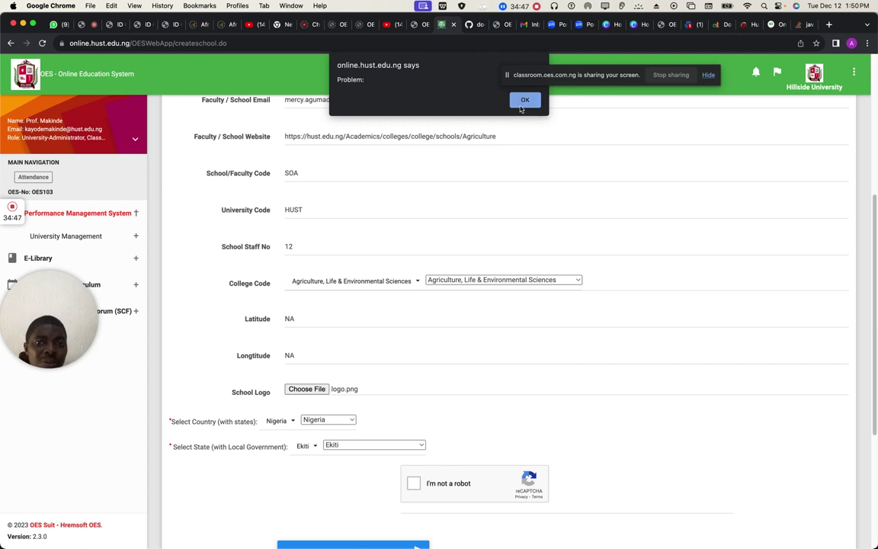
pyautogui.click(523, 105)
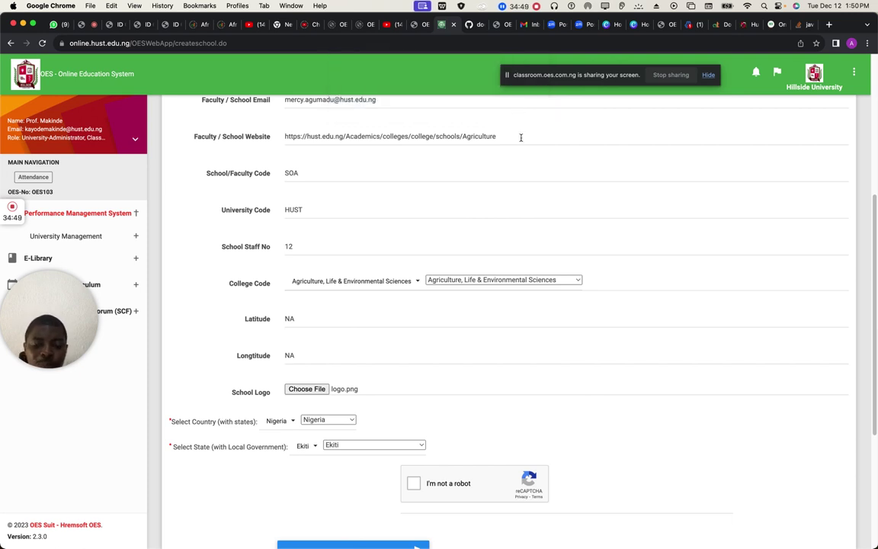
# Step: Complete the reCAPTCHA check and submit the new School of Agriculture record
pyautogui.scroll(-3, 571, 309)
pyautogui.click(415, 325)
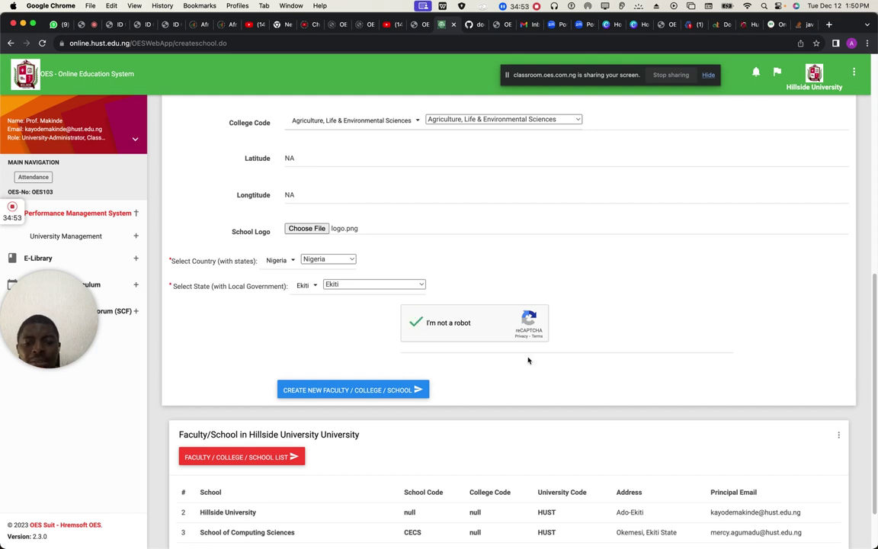
pyautogui.click(362, 390)
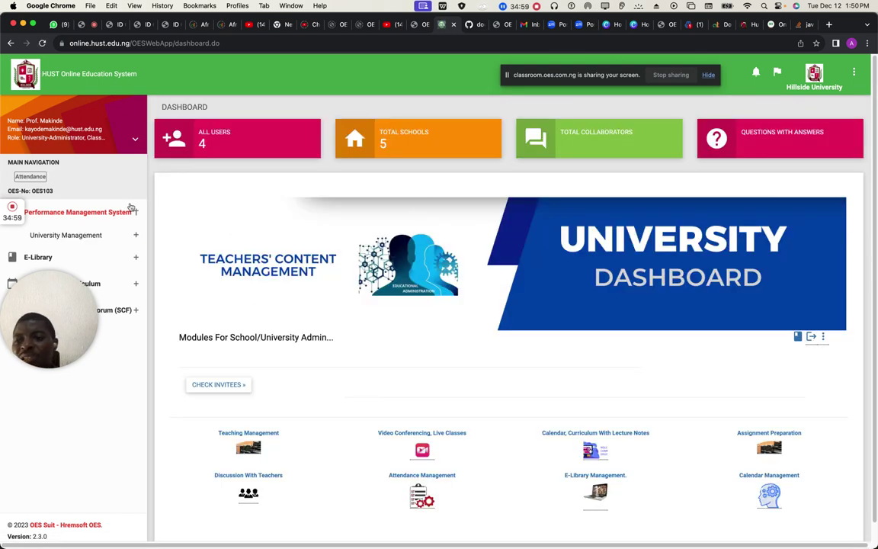
# Step: Review the schools listed for Hillside University on the school creation page, and expand the University Management options
pyautogui.click(136, 237)
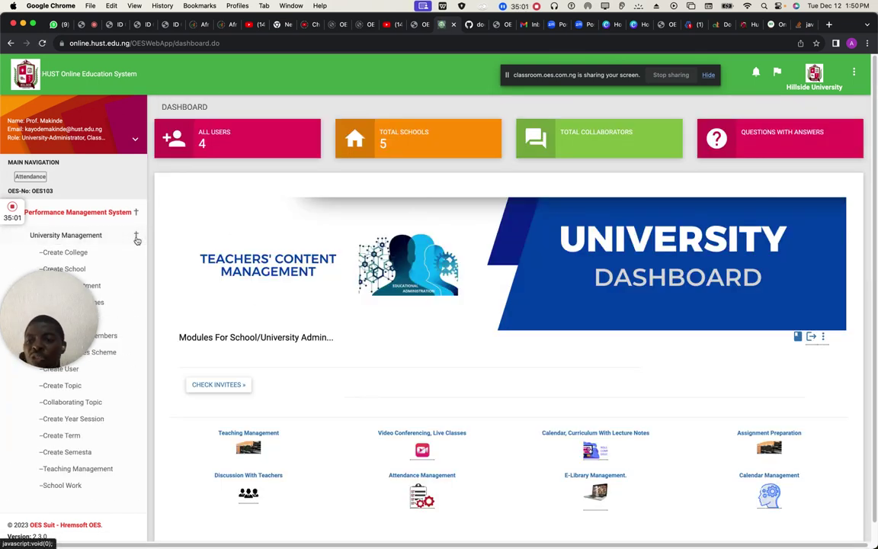
pyautogui.click(79, 270)
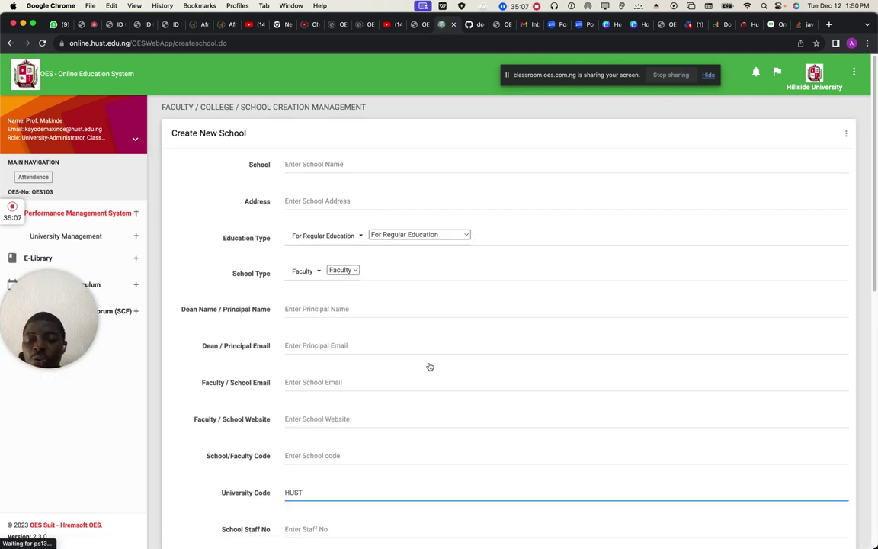
pyautogui.scroll(-15, 429, 367)
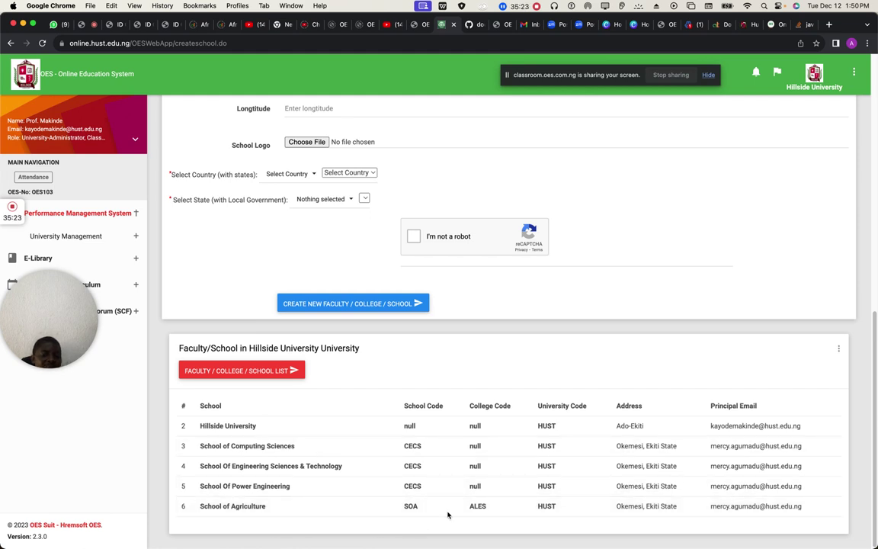
pyautogui.scroll(5, 446, 515)
pyautogui.scroll(-5, 446, 515)
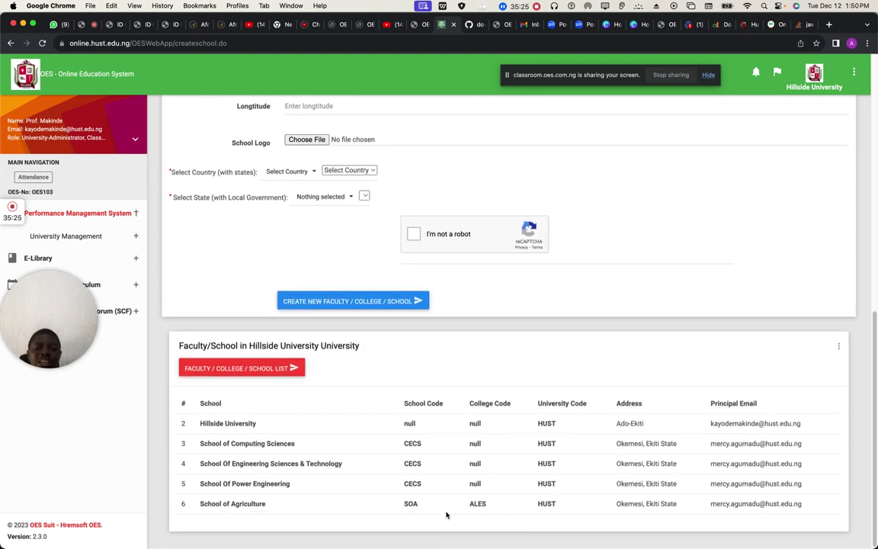
pyautogui.click(123, 236)
pyautogui.moveTo(55, 258); pyautogui.dragTo(21, 409)
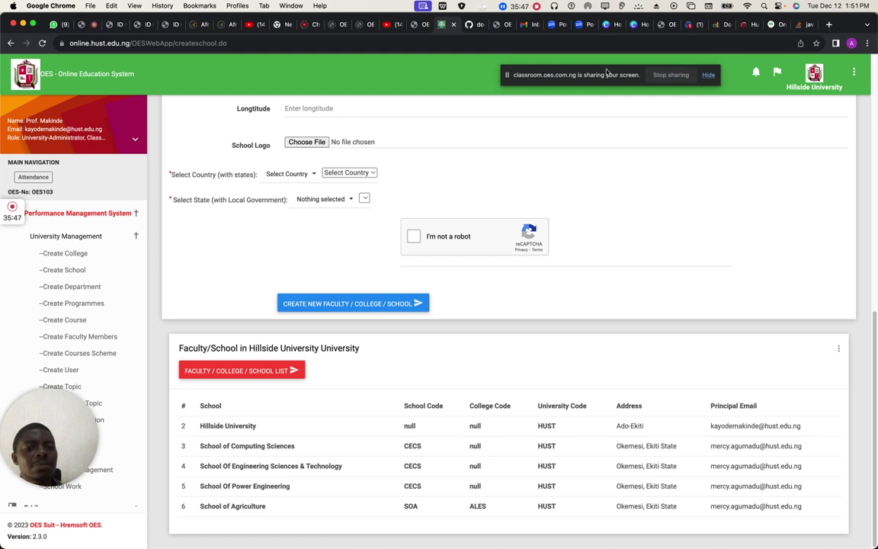
# Step: Open uas.hremsoft.com/app in a new browser tab and move the screen-sharing notice clear of the page heading
pyautogui.press('super+t')
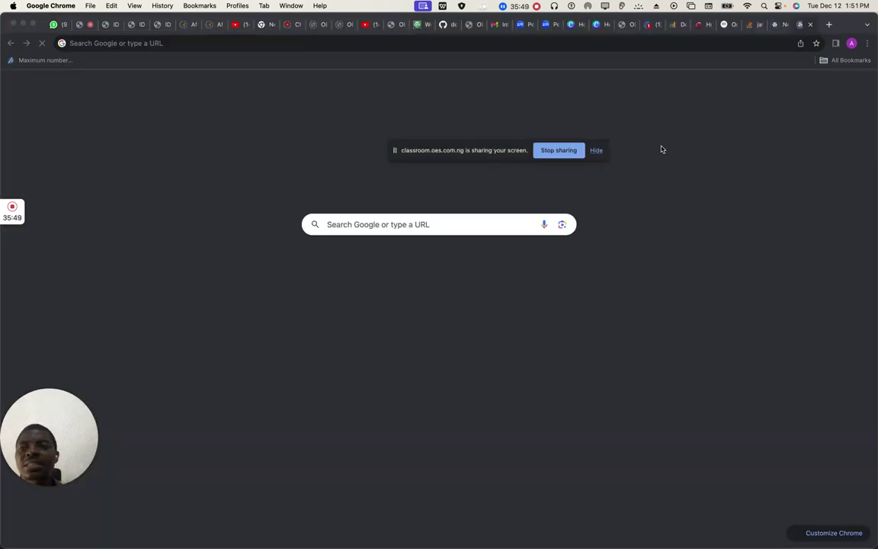
pyautogui.click(349, 43)
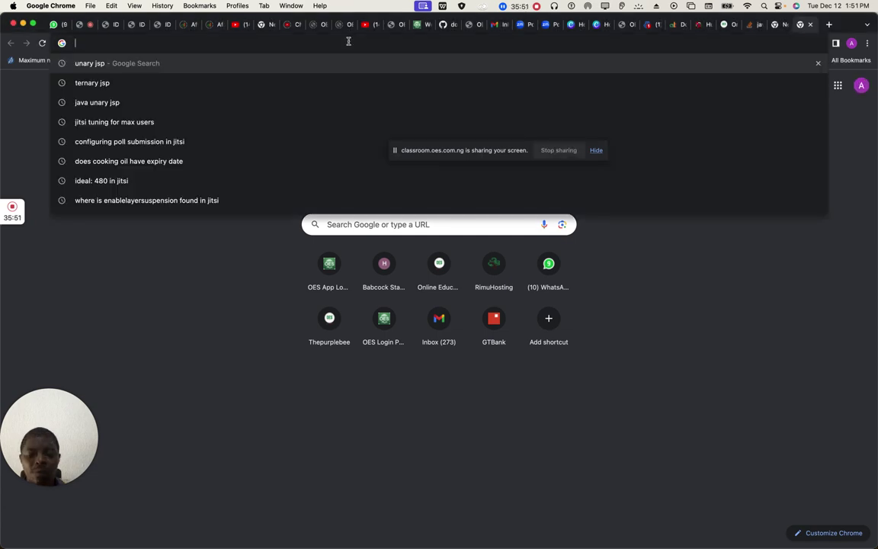
pyautogui.write('ua')
pyautogui.press('Return')
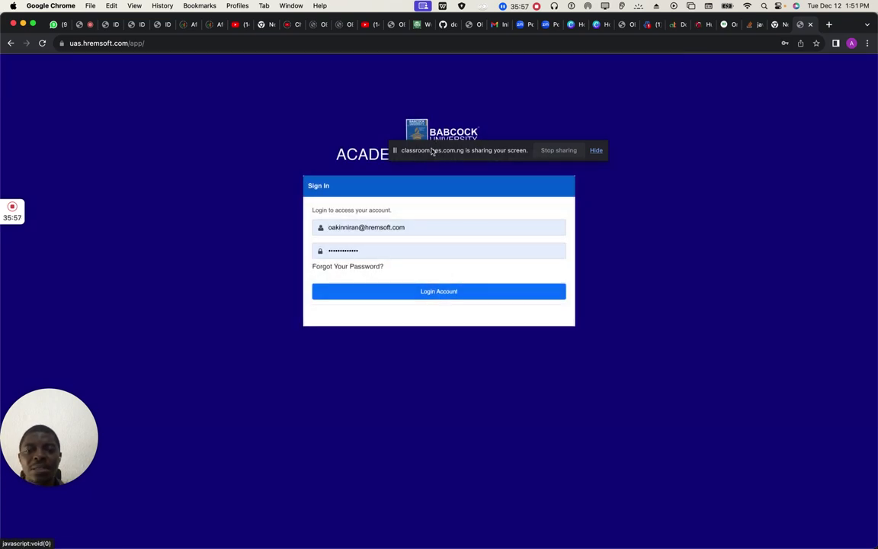
pyautogui.moveTo(425, 145); pyautogui.dragTo(572, 103)
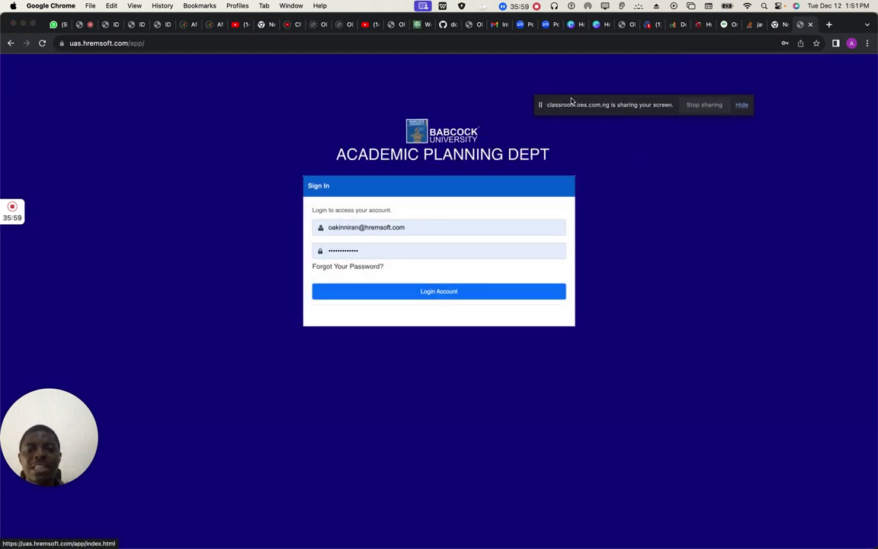
# Step: Log in to the academic planning portal with the prefilled credentials and review the dashboard's indicators and summative report
pyautogui.click(433, 295)
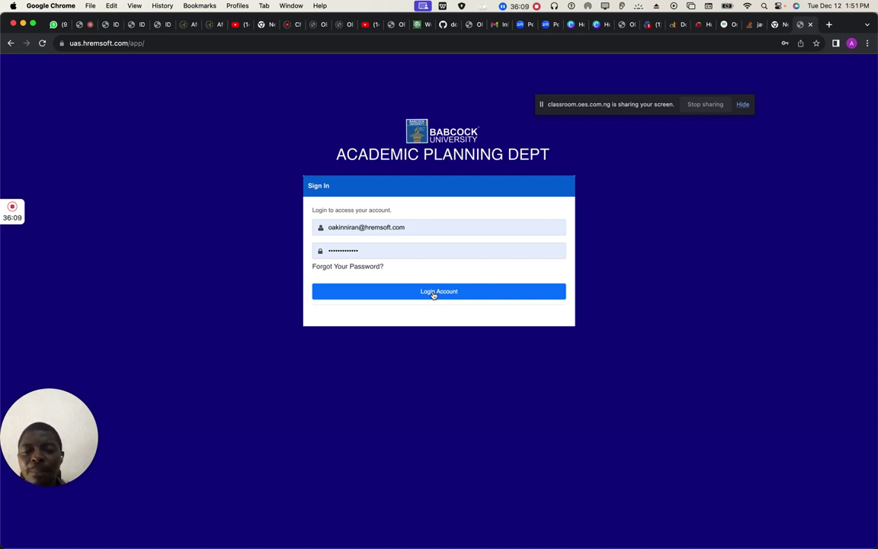
pyautogui.click(433, 294)
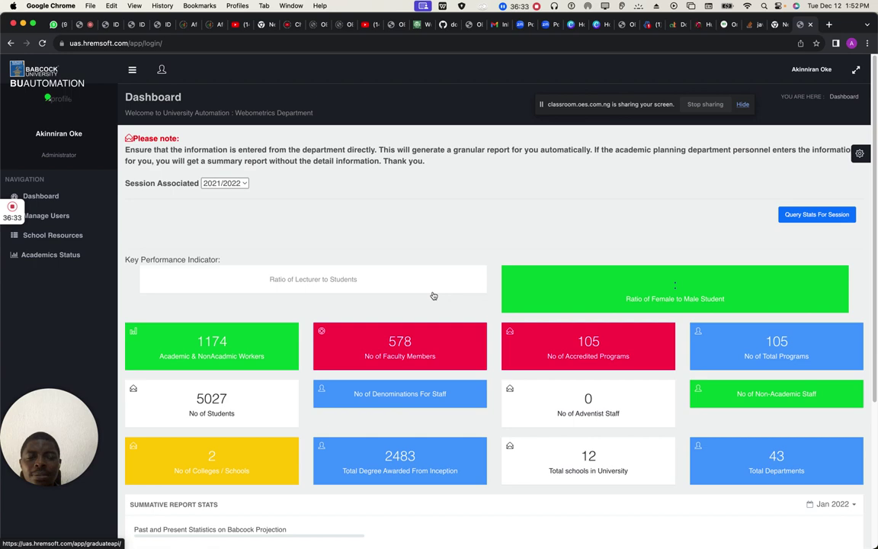
pyautogui.scroll(-2, 434, 295)
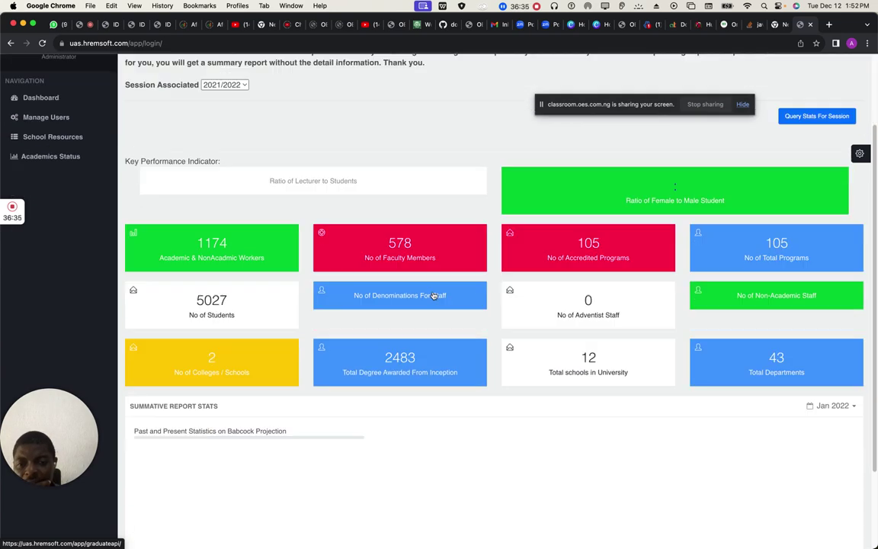
pyautogui.scroll(2, 434, 295)
pyautogui.scroll(-1, 434, 296)
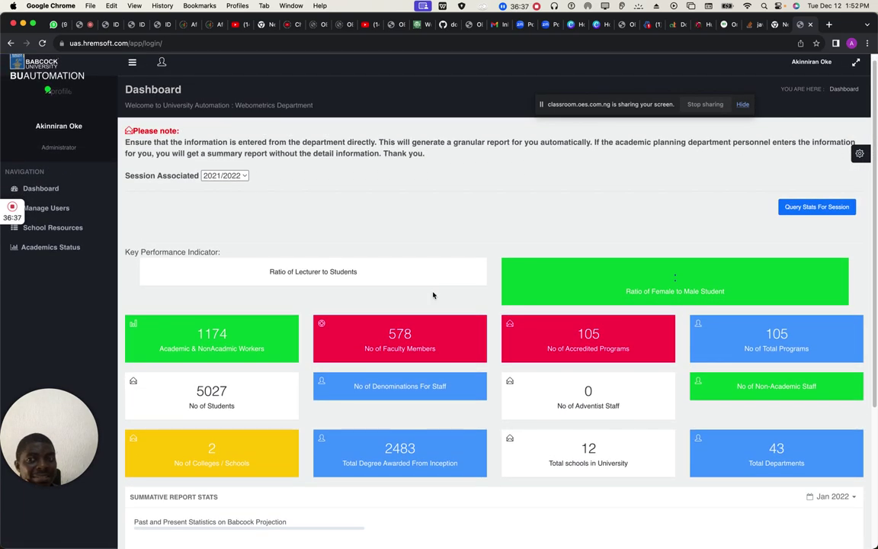
pyautogui.scroll(1, 433, 295)
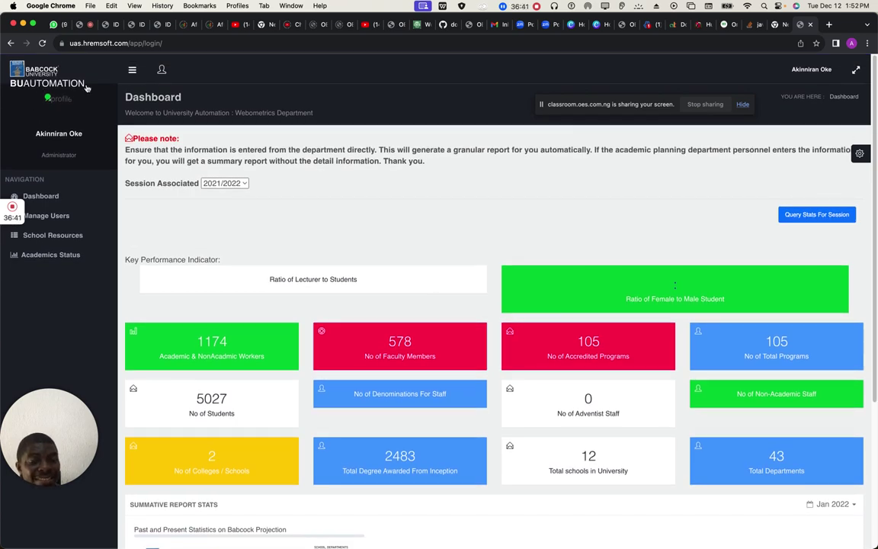
pyautogui.scroll(-3, 288, 280)
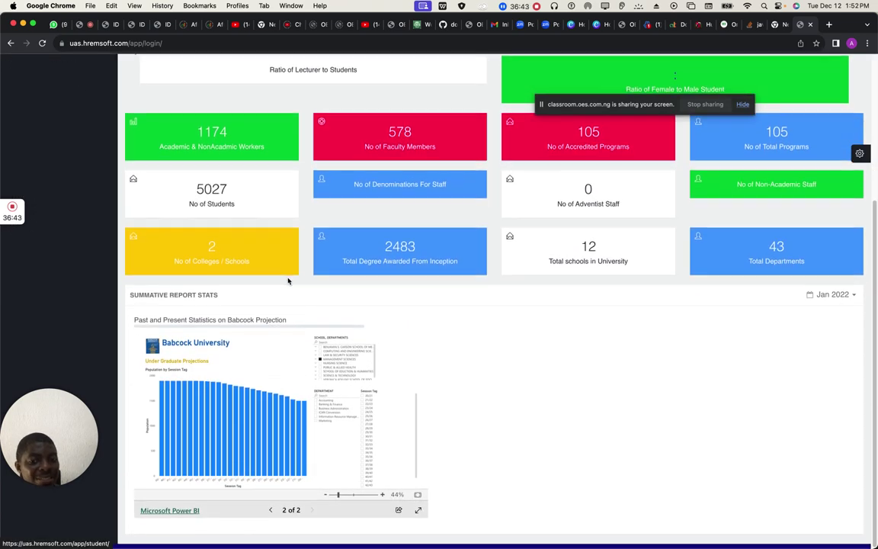
pyautogui.scroll(4, 288, 281)
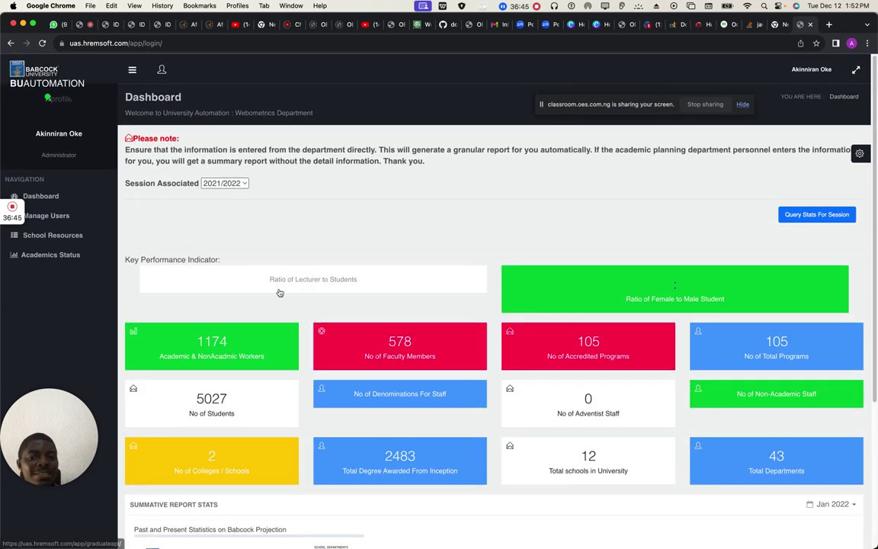
# Step: Query the statistics for session 2023/2024 and examine the lecturer-to-student ratio chart and the figures per department
pyautogui.click(281, 288)
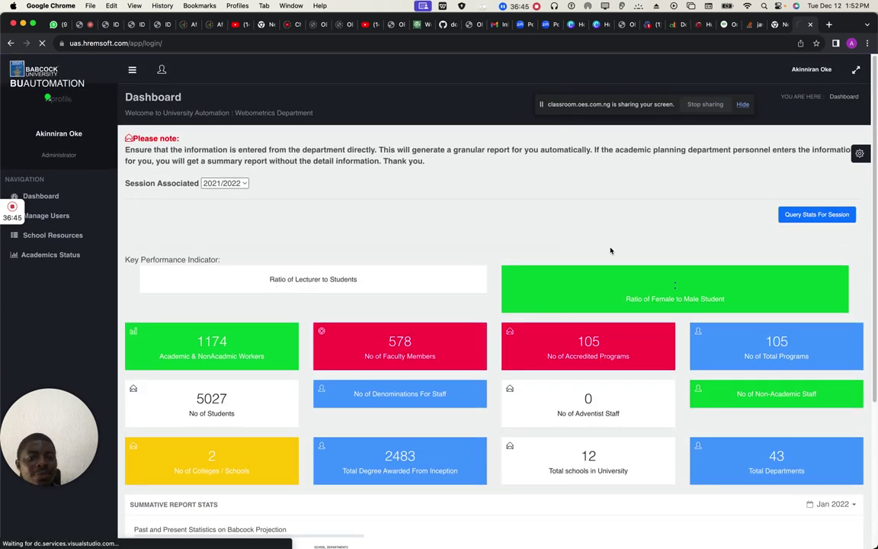
pyautogui.click(217, 184)
pyautogui.click(228, 222)
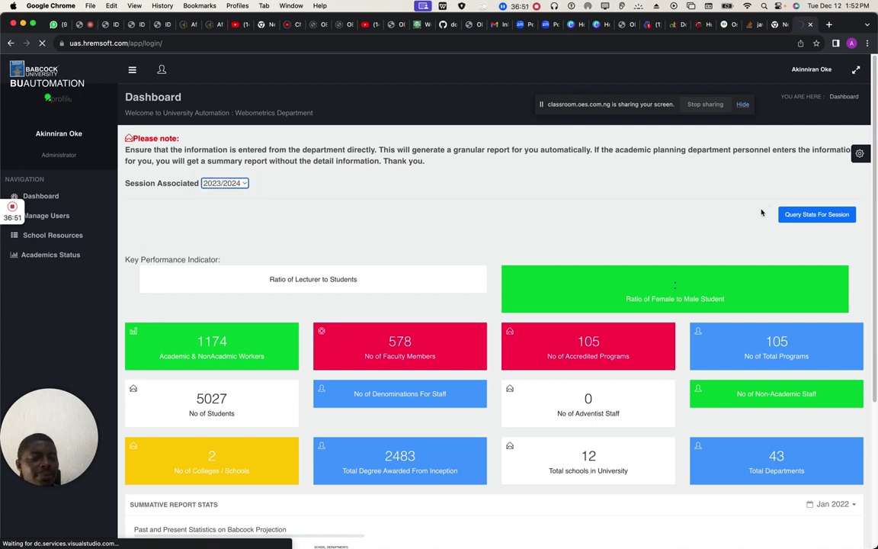
pyautogui.click(814, 215)
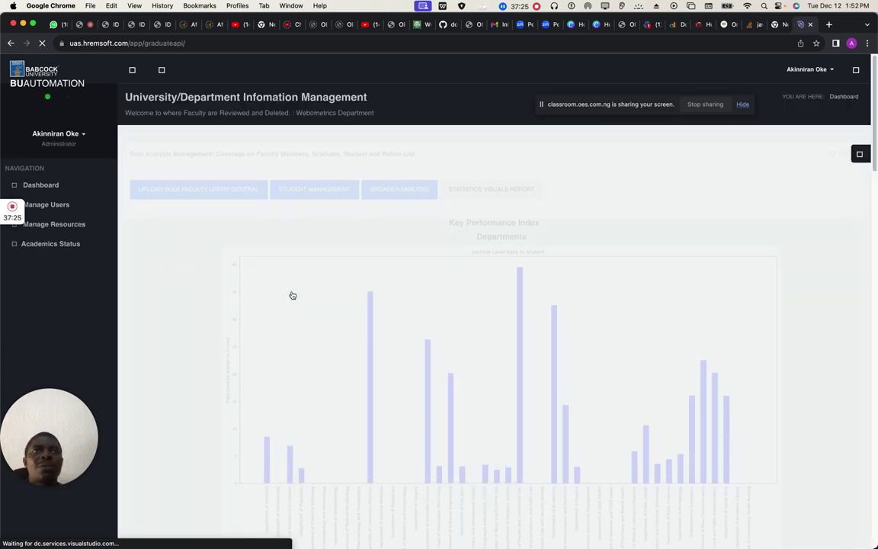
pyautogui.scroll(-5, 292, 295)
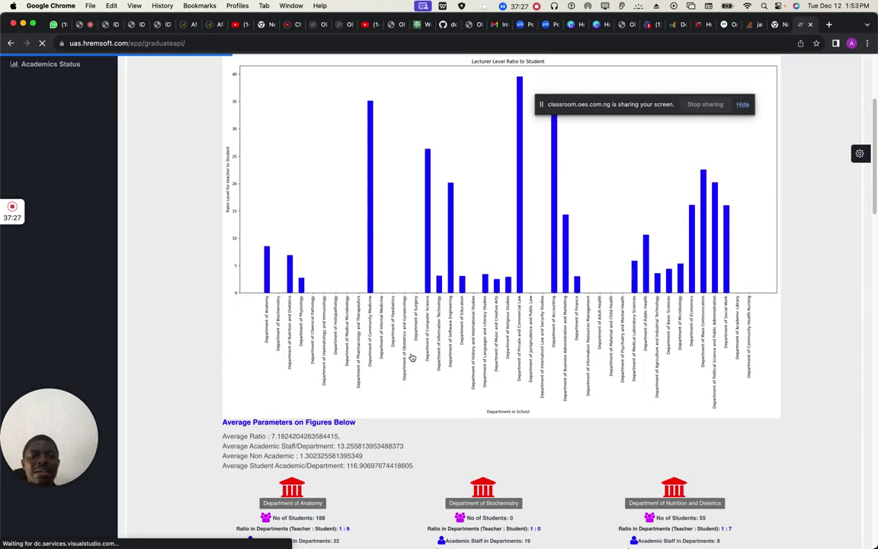
pyautogui.scroll(5, 411, 355)
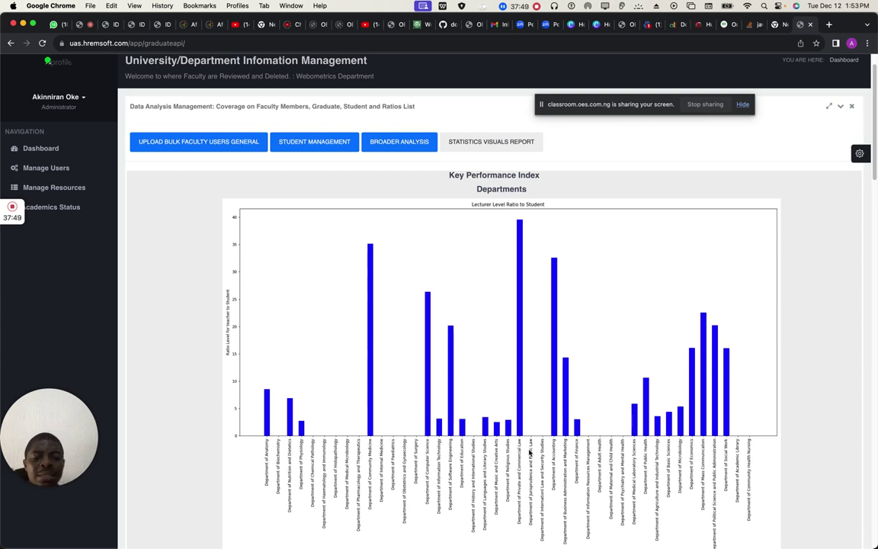
pyautogui.scroll(-15, 530, 453)
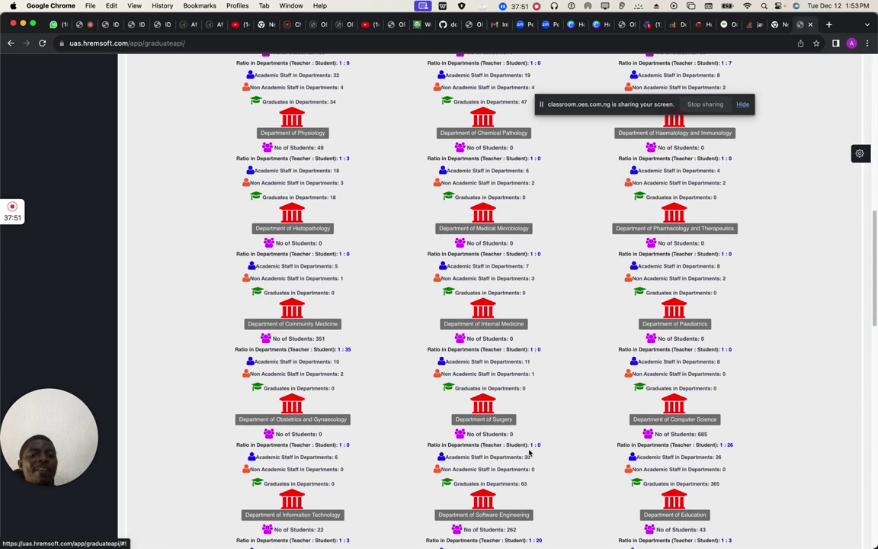
pyautogui.scroll(15, 529, 453)
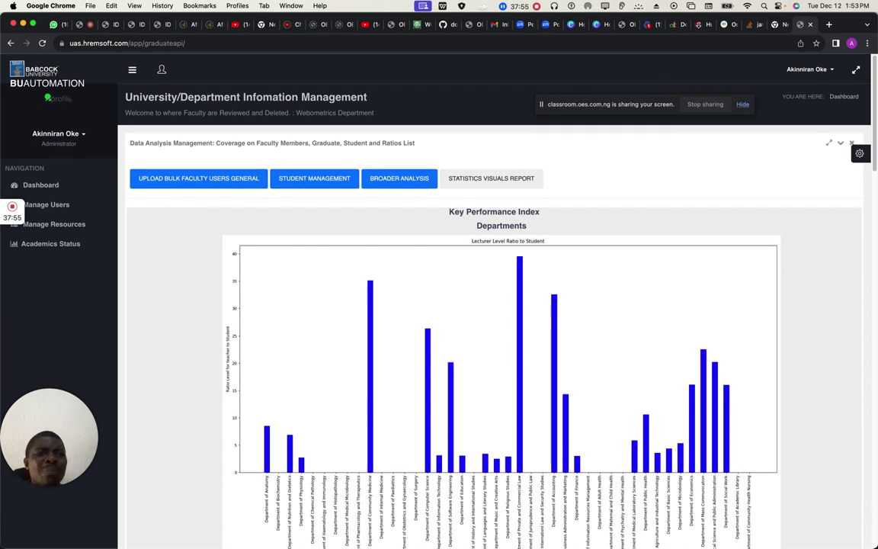
# Step: Switch to the Hillside University Online Education System, open its department creation form and set the school code to School of Agriculture
pyautogui.click(696, 25)
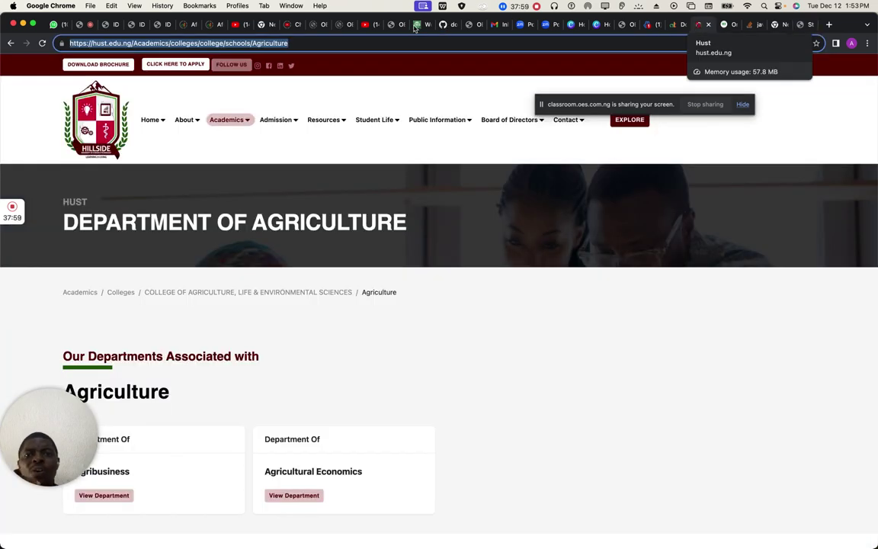
pyautogui.click(416, 25)
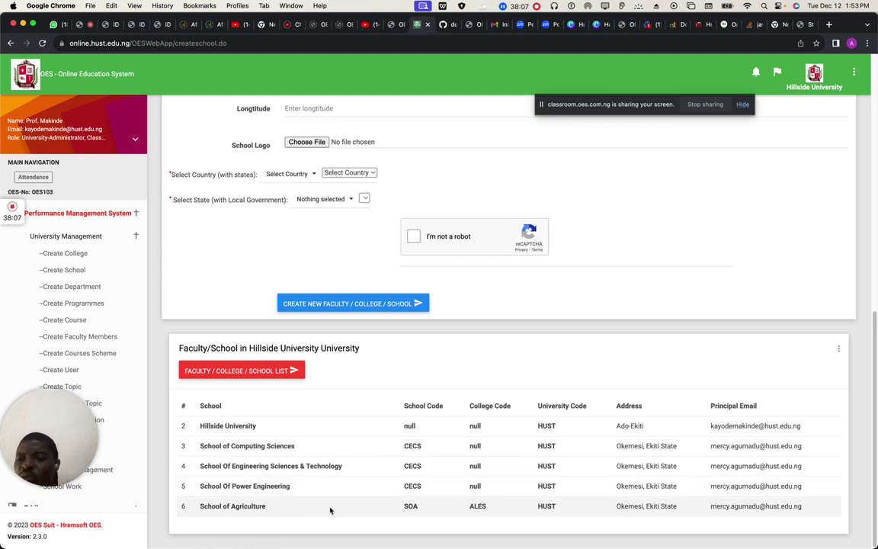
pyautogui.click(79, 290)
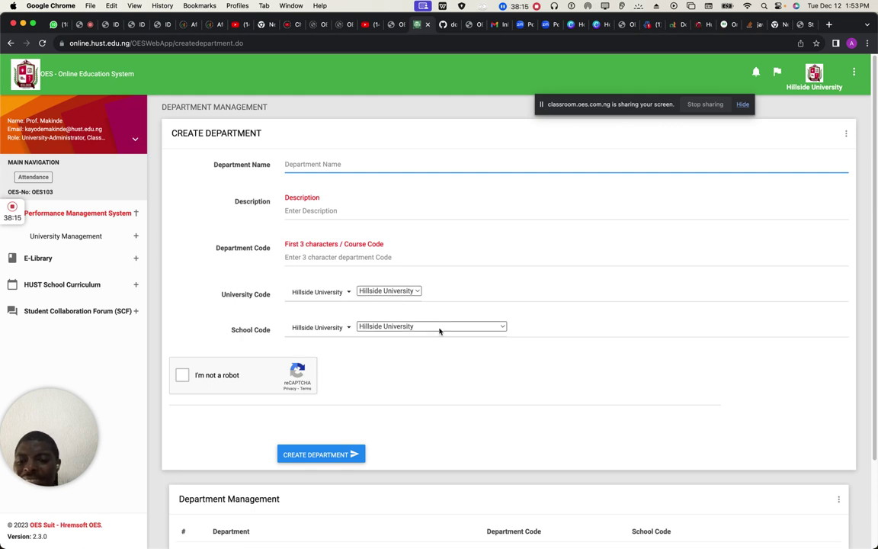
pyautogui.click(392, 330)
pyautogui.click(391, 330)
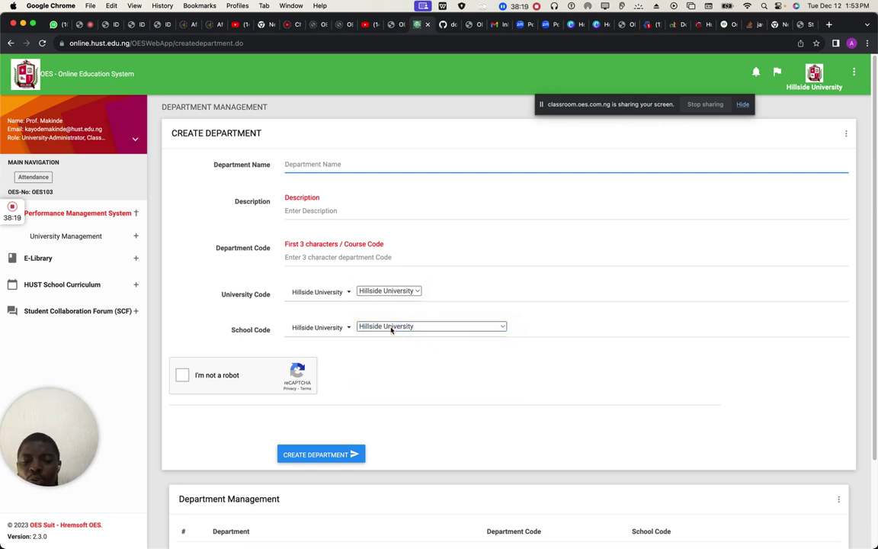
pyautogui.click(391, 329)
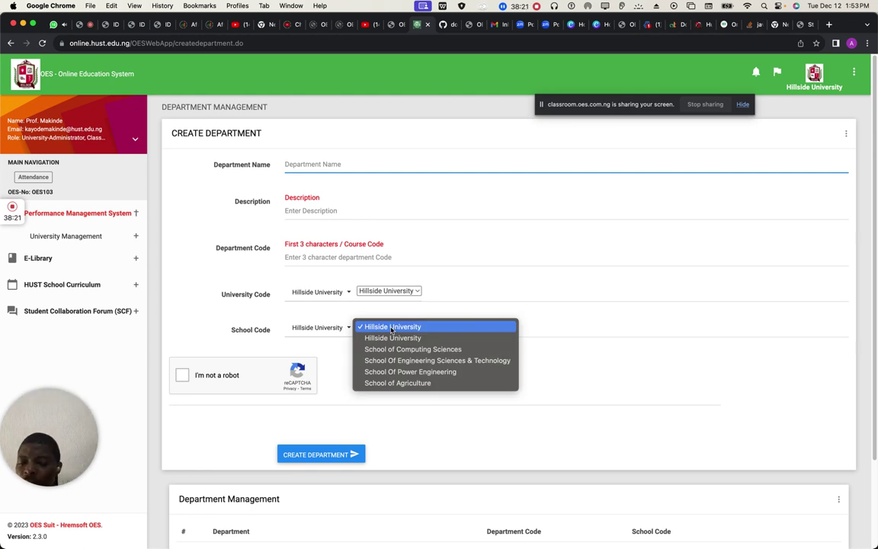
pyautogui.click(397, 383)
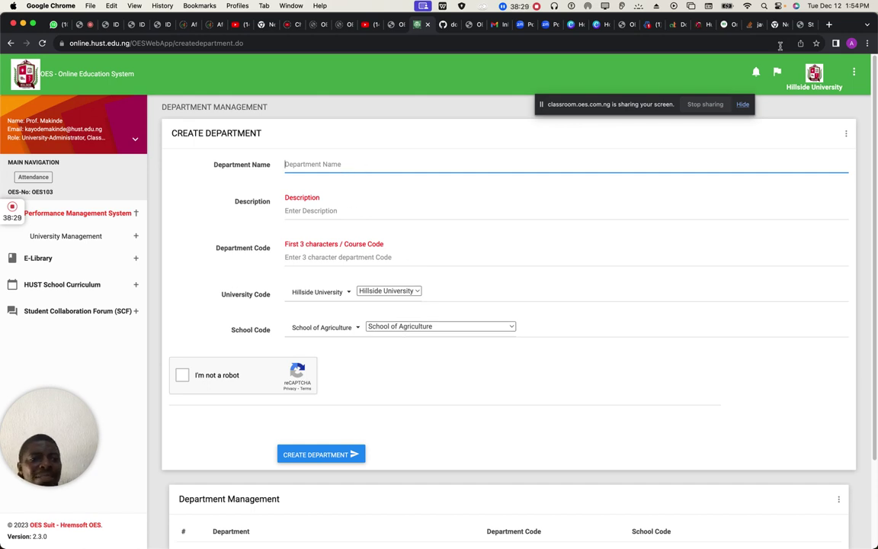
# Step: Copy the department name Agribusiness from the HUST website's Agriculture page into the new department's name
pyautogui.click(698, 25)
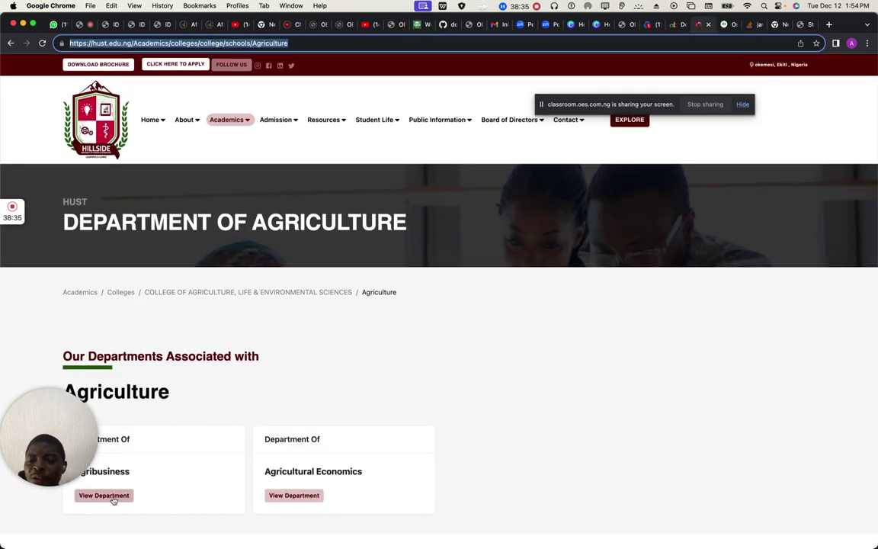
pyautogui.click(482, 369)
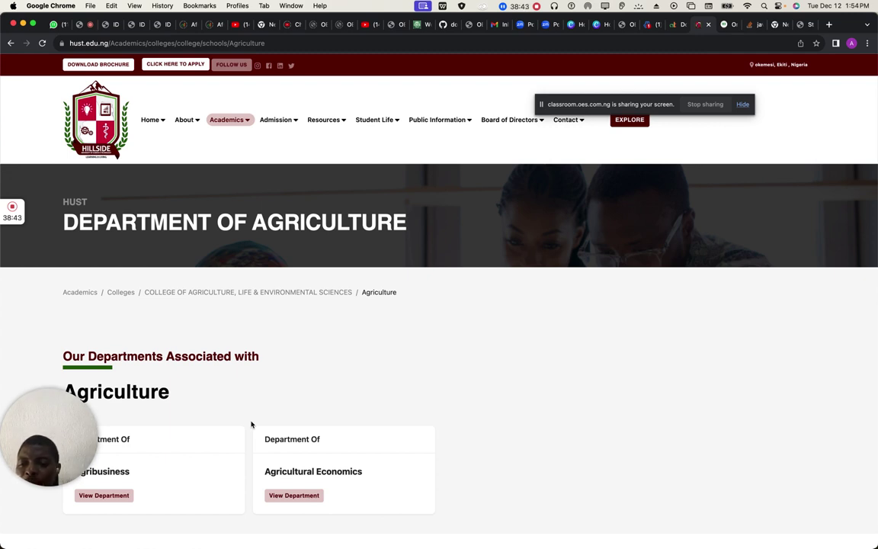
pyautogui.doubleClick(113, 472)
pyautogui.press('super+c')
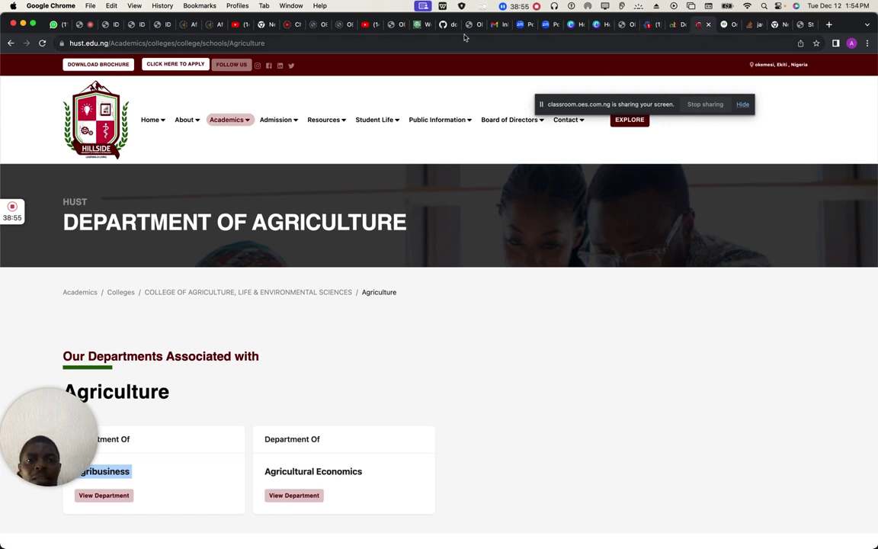
pyautogui.click(421, 25)
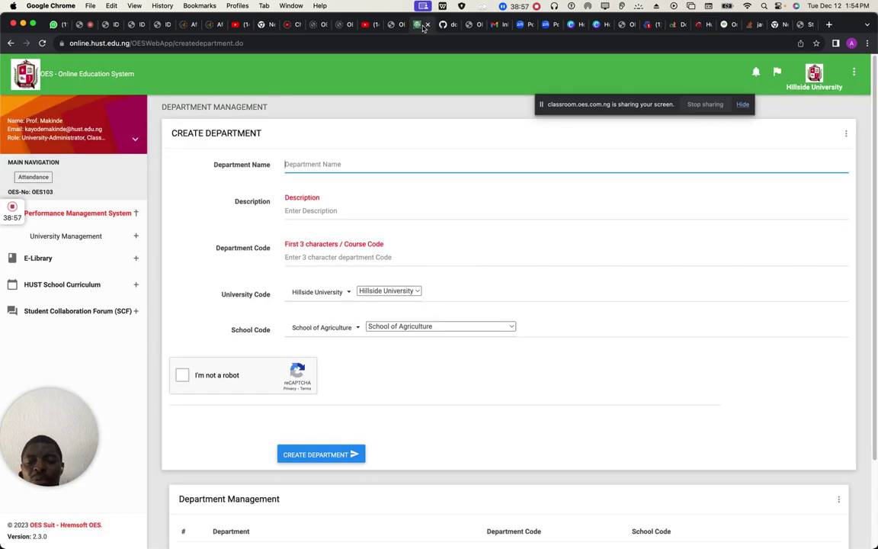
pyautogui.click(341, 166)
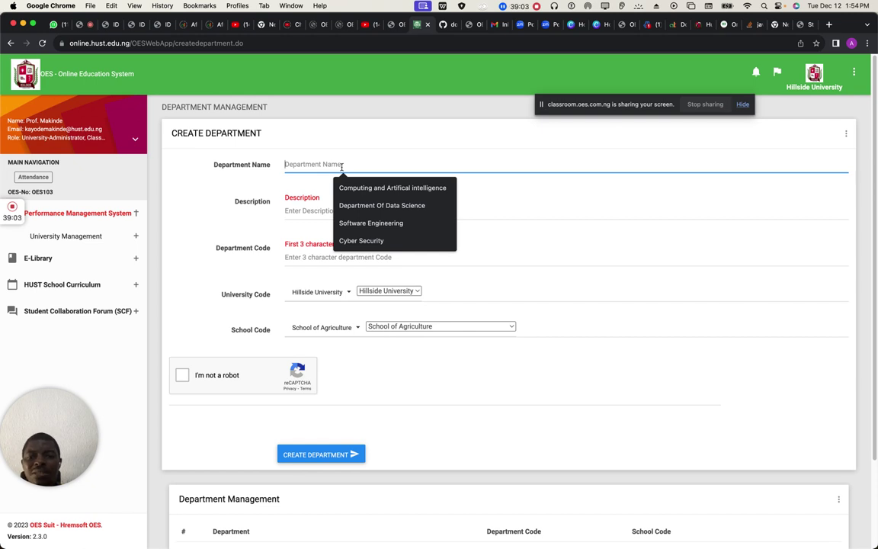
pyautogui.press('super+v')
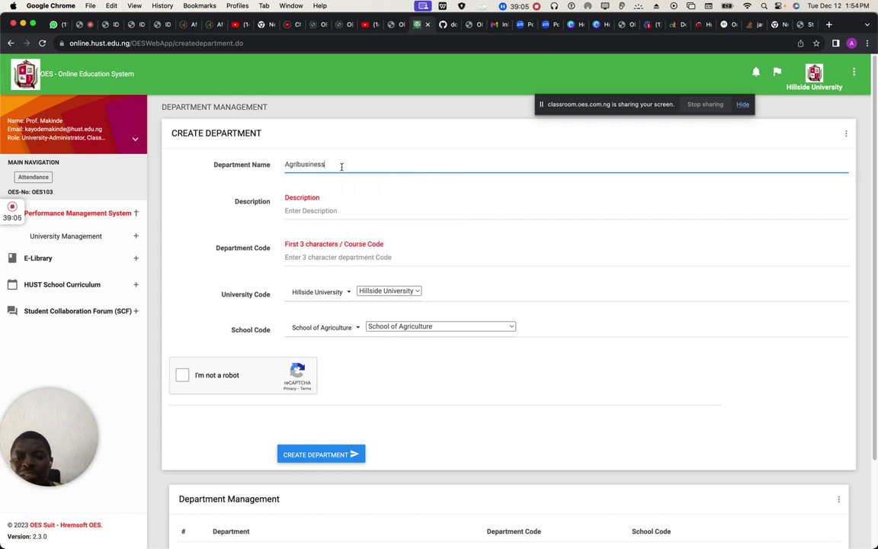
# Step: Enter the department description "This departments deals with Agric Business aspect of school of Agriculture"
pyautogui.scroll(-3, 342, 166)
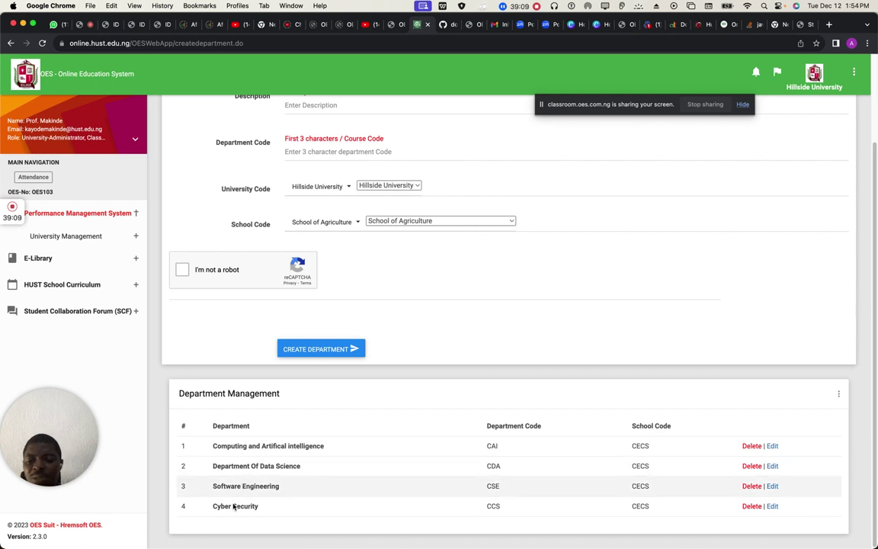
pyautogui.scroll(3, 412, 458)
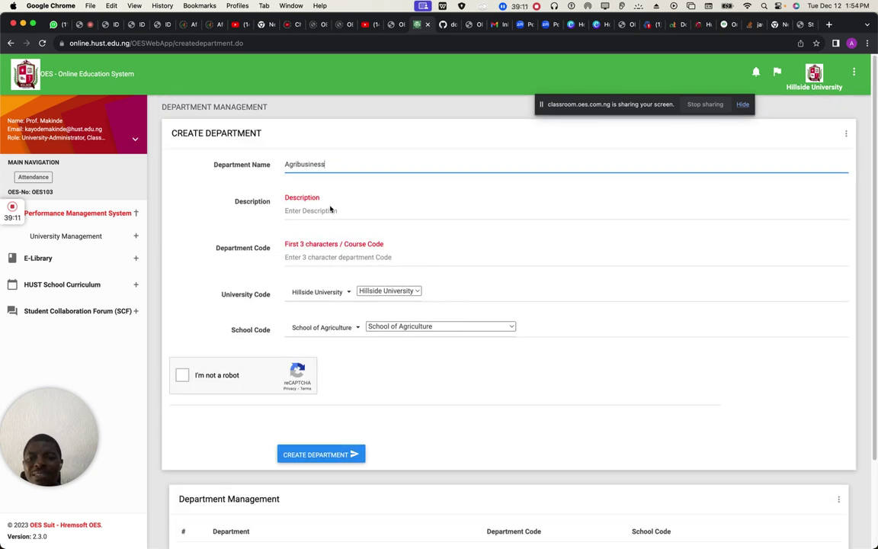
pyautogui.click(308, 211)
pyautogui.write('This')
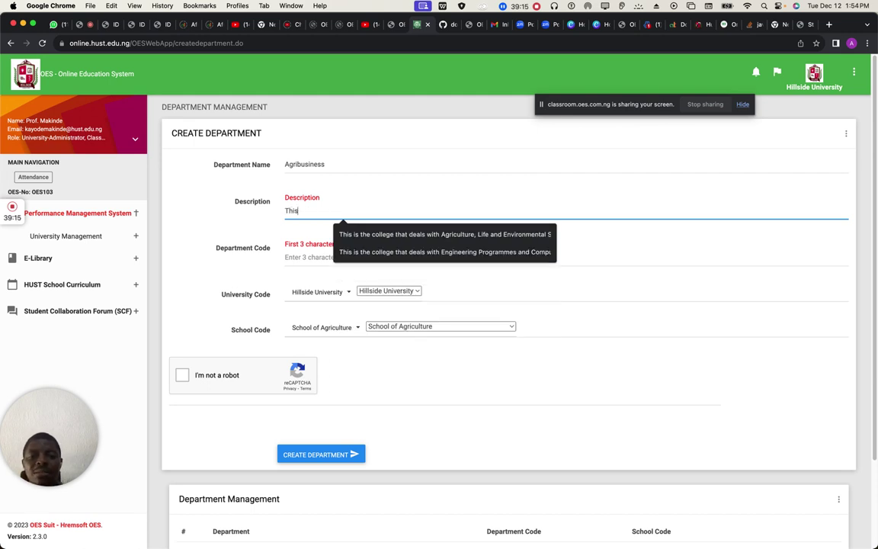
pyautogui.write(' departments deat')
pyautogui.press('BackSpace')
pyautogui.write('ls with ')
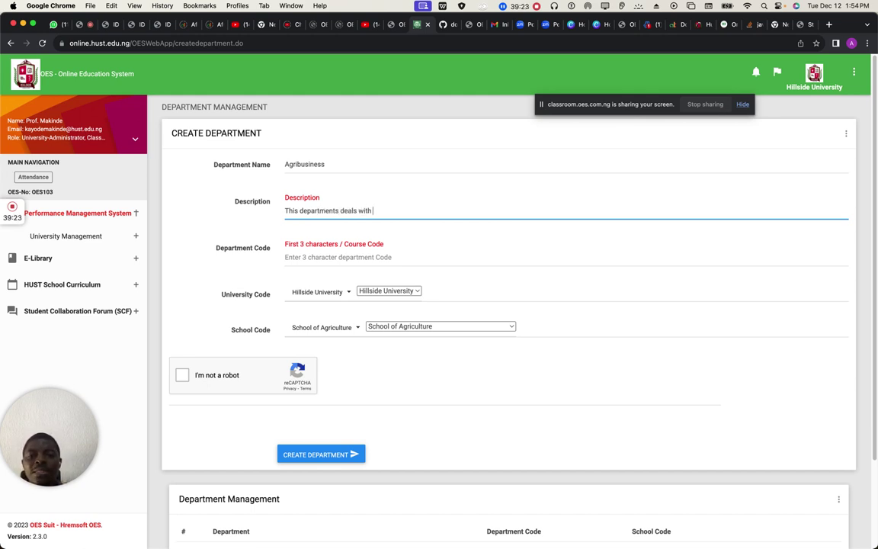
pyautogui.write('Agric Business')
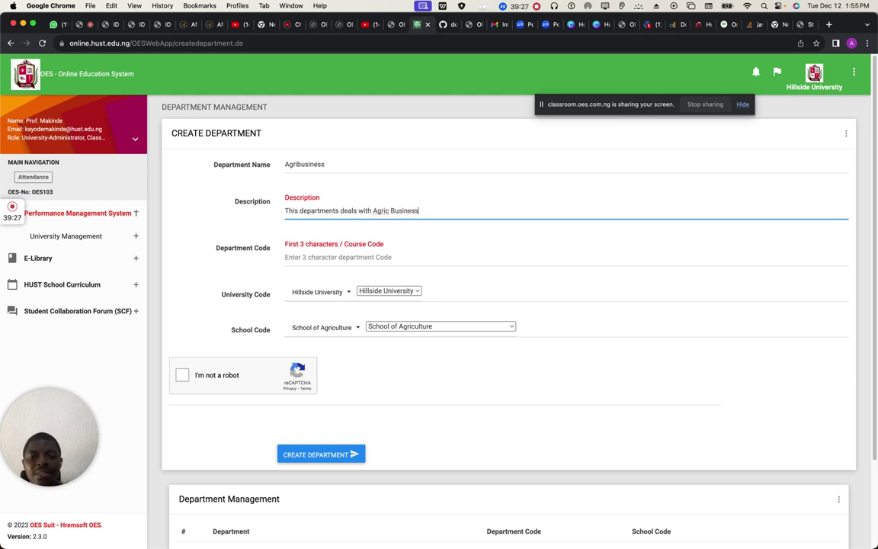
pyautogui.write(' aspect')
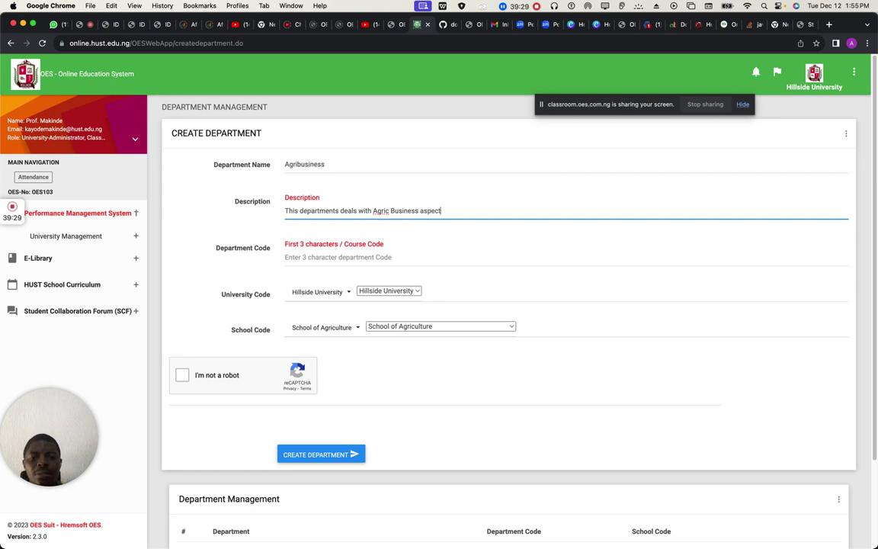
pyautogui.write(' of Ag')
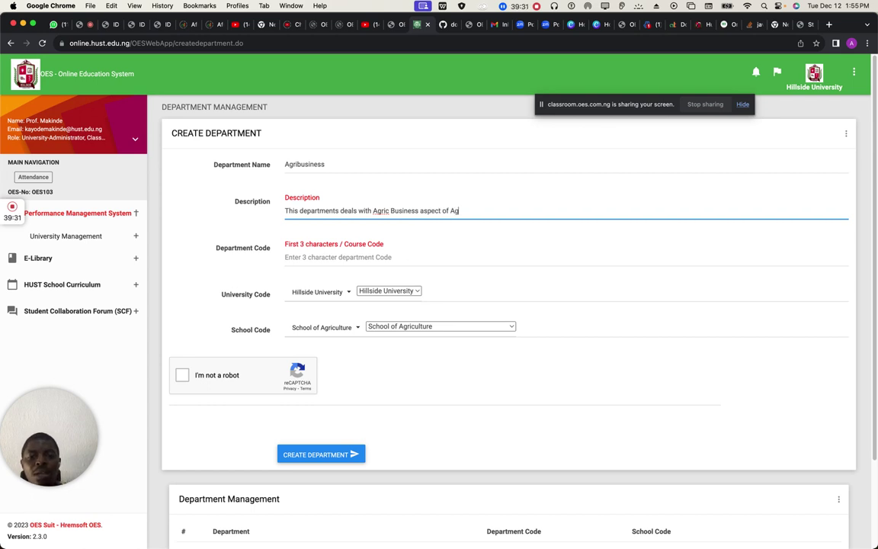
pyautogui.press('BackSpace')
pyautogui.press('BackSpace')
pyautogui.write('sc')
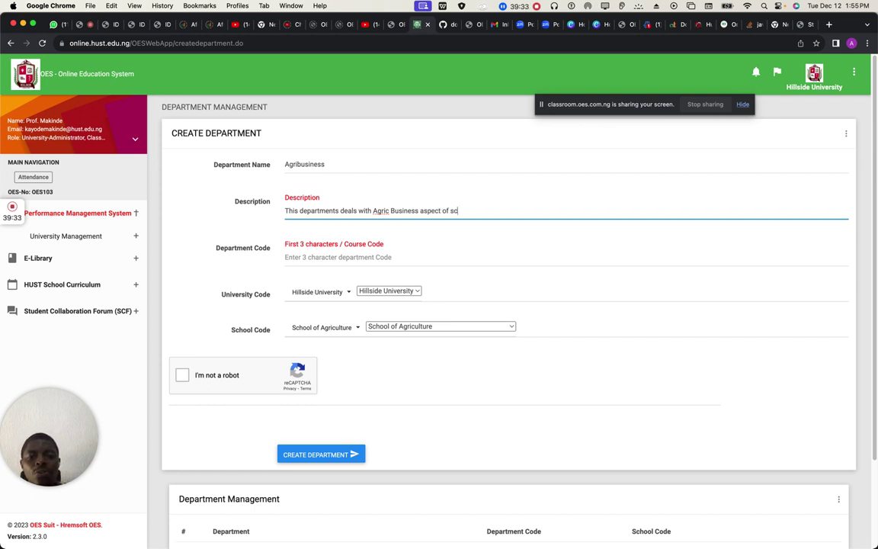
pyautogui.write('hool of Agriculture')
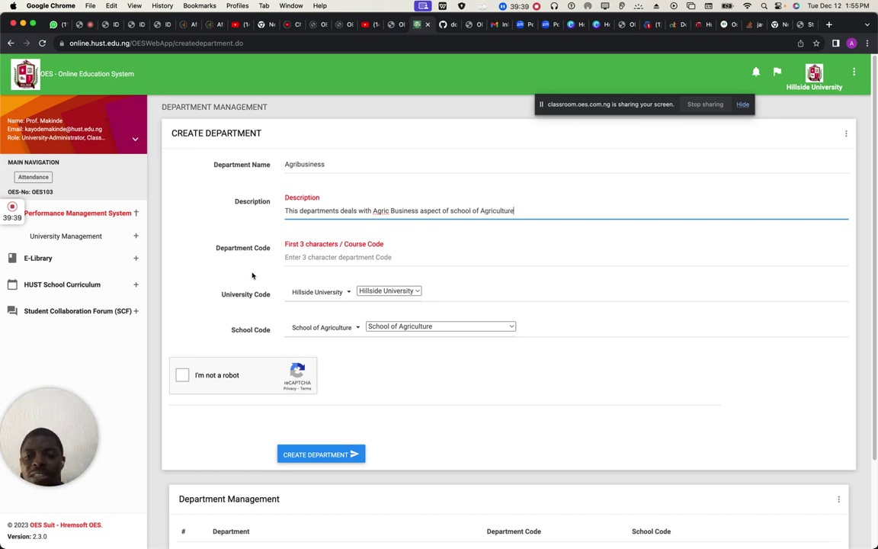
# Step: Enter AB as the new department's code and compare it with the codes of the existing departments
pyautogui.click(362, 259)
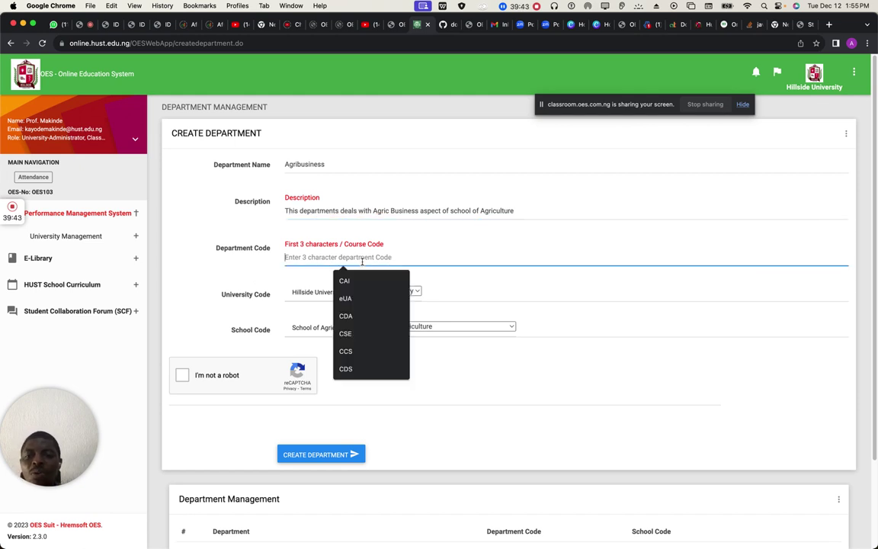
pyautogui.click(297, 165)
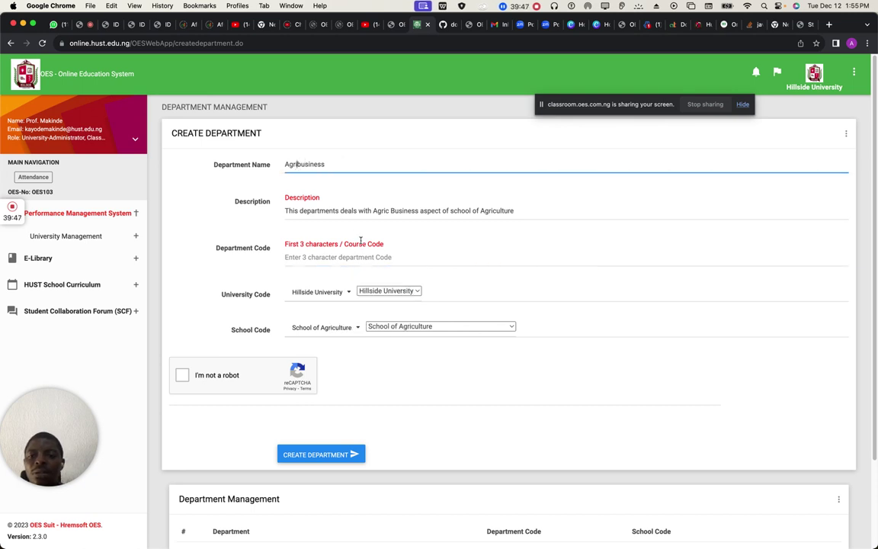
pyautogui.click(342, 257)
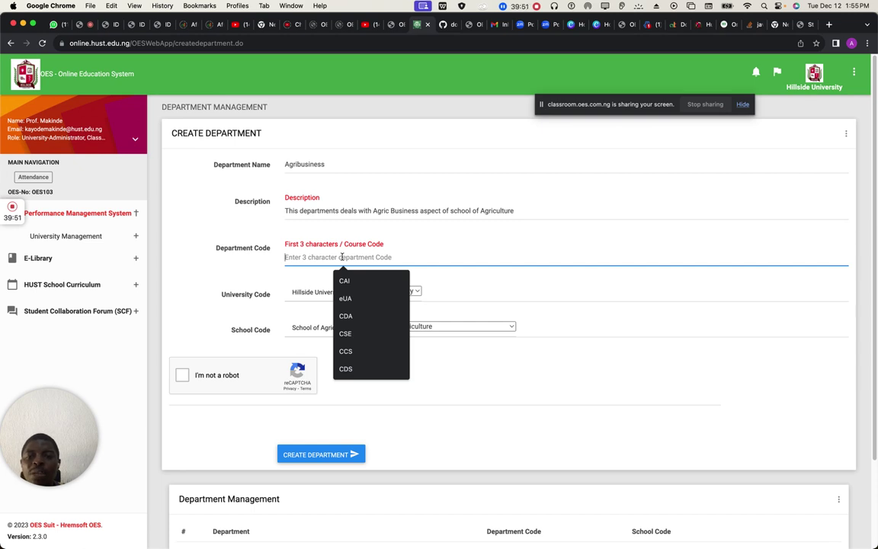
pyautogui.write('AB')
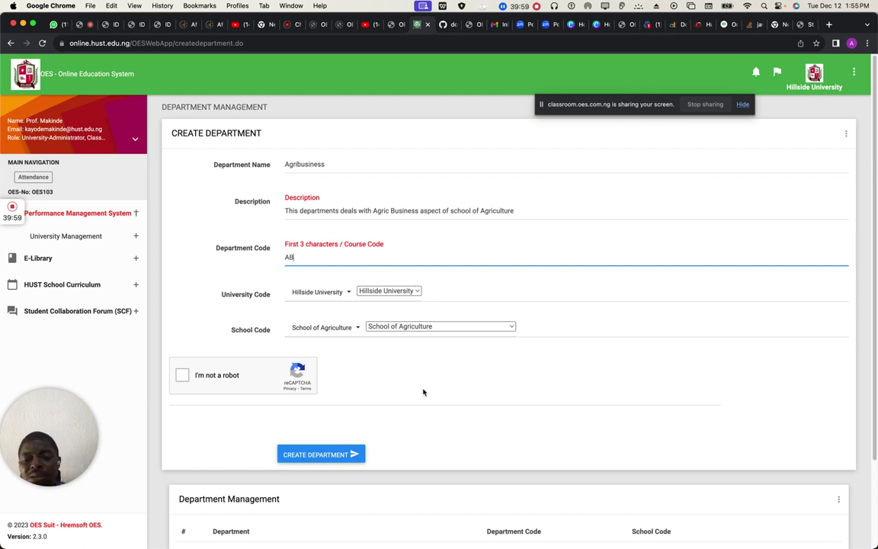
pyautogui.scroll(-3, 442, 427)
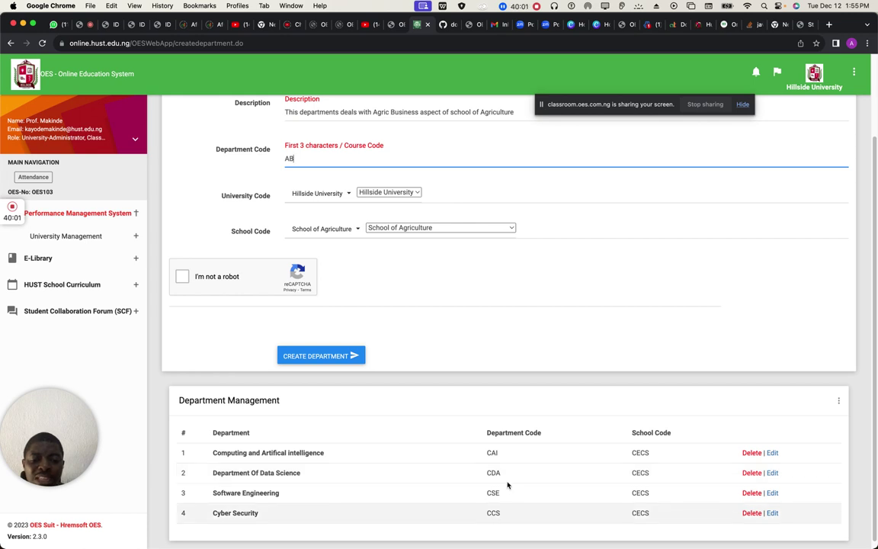
pyautogui.scroll(3, 502, 502)
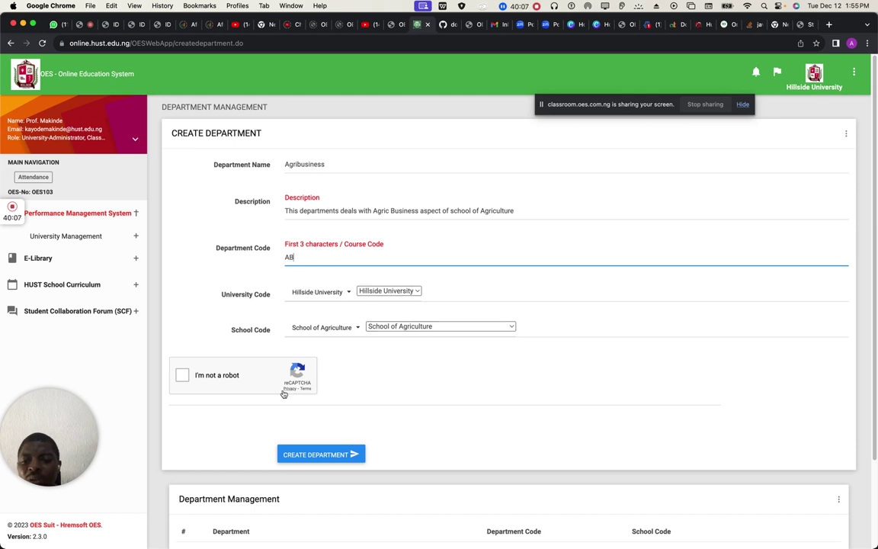
# Step: Complete the robot check, create the Agribusiness department and check its entry in the department list
pyautogui.click(183, 375)
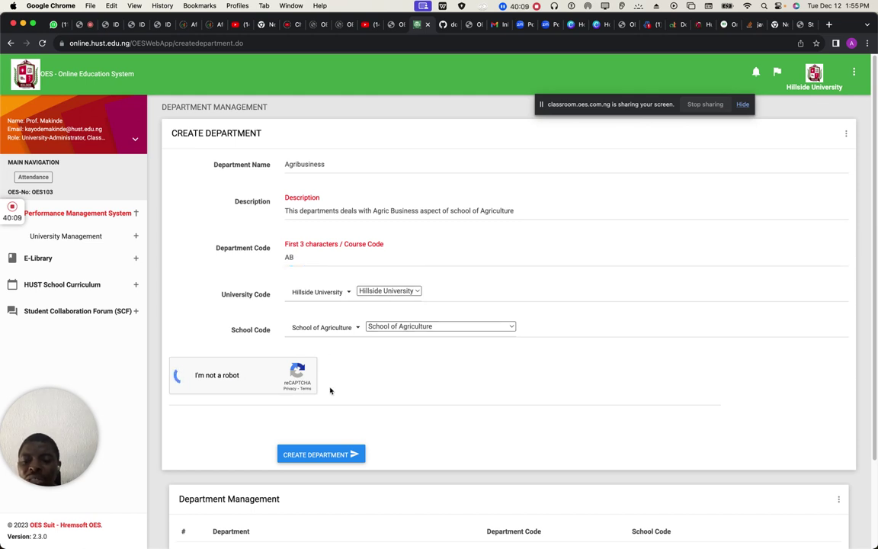
pyautogui.click(326, 454)
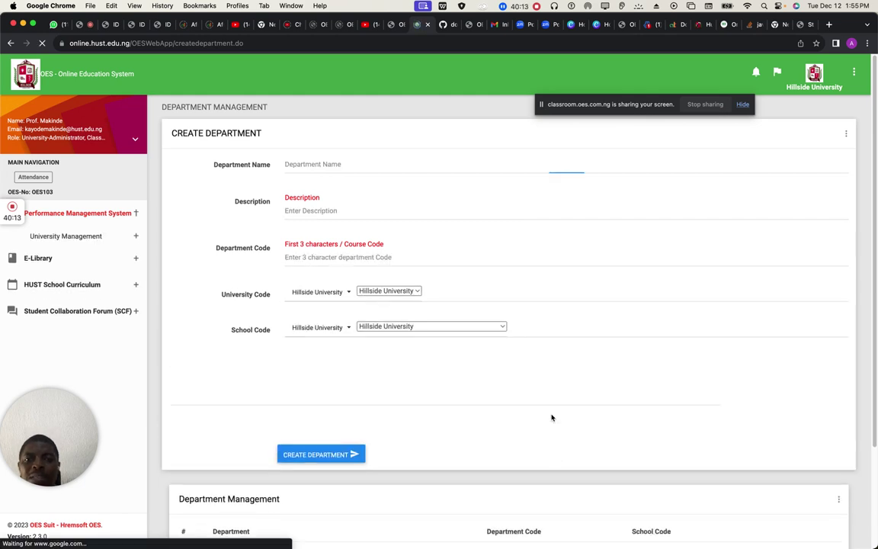
pyautogui.scroll(-3, 550, 417)
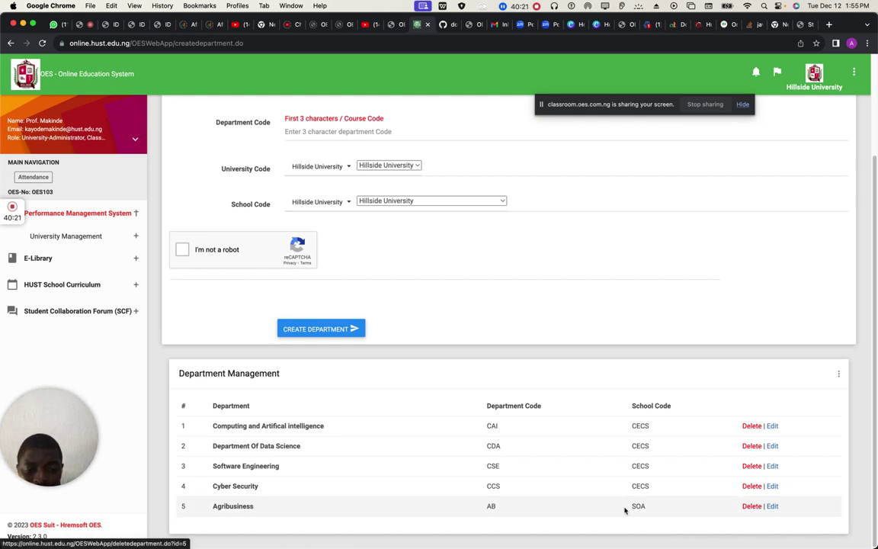
pyautogui.scroll(3, 562, 507)
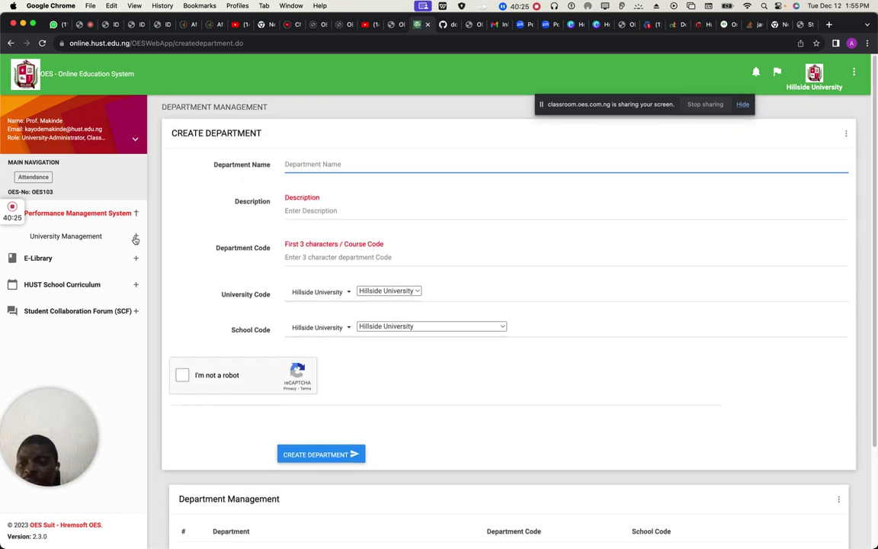
# Step: Open the programme creation form under University Management and set the department name to Agribusiness
pyautogui.click(135, 238)
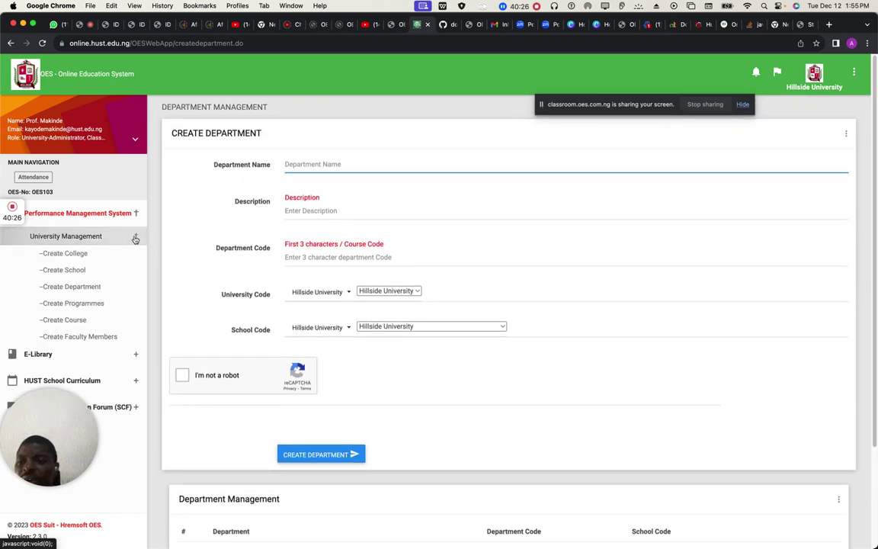
pyautogui.click(98, 304)
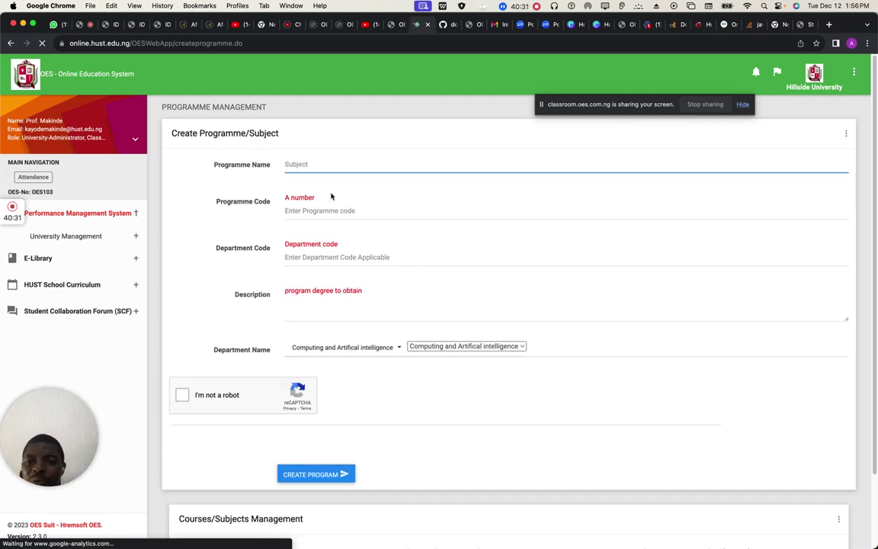
pyautogui.click(450, 350)
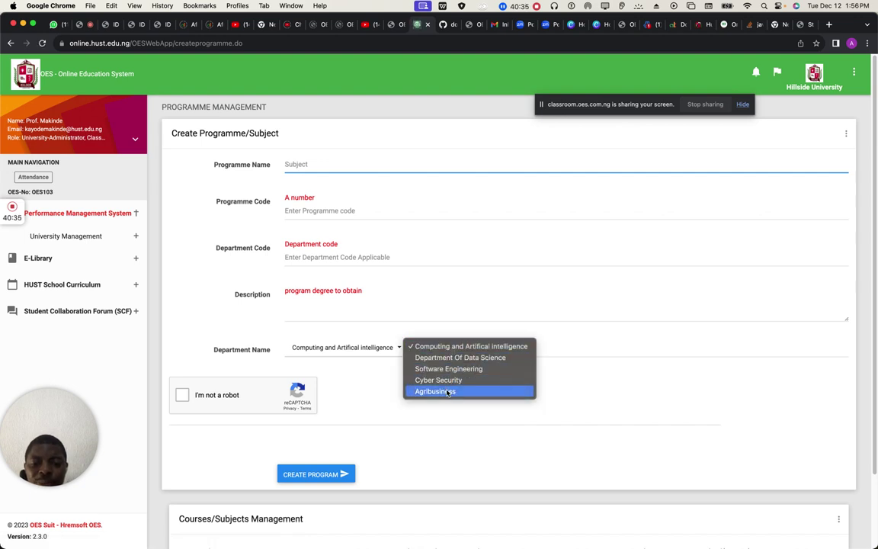
pyautogui.press('Escape')
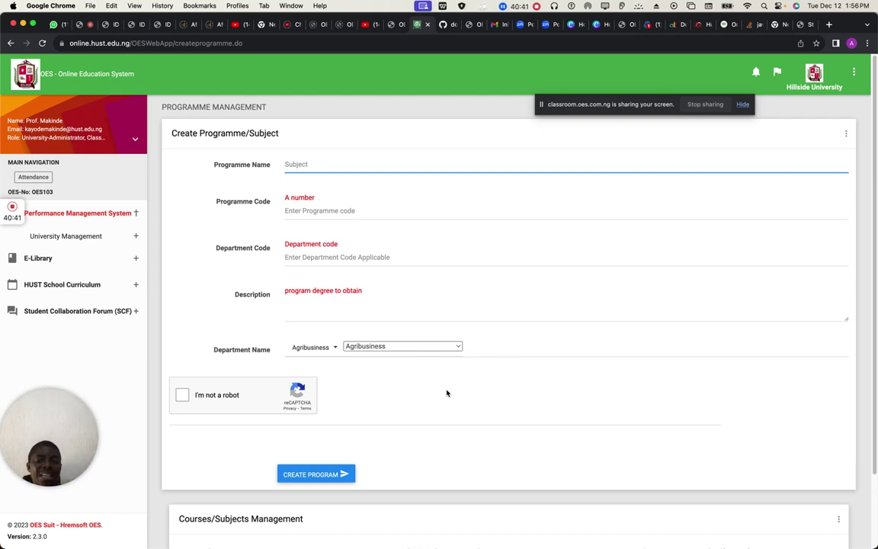
# Step: Enter "B.Sc in AgriBusiness" as the programme name
pyautogui.click(450, 165)
pyautogui.write('Bsc')
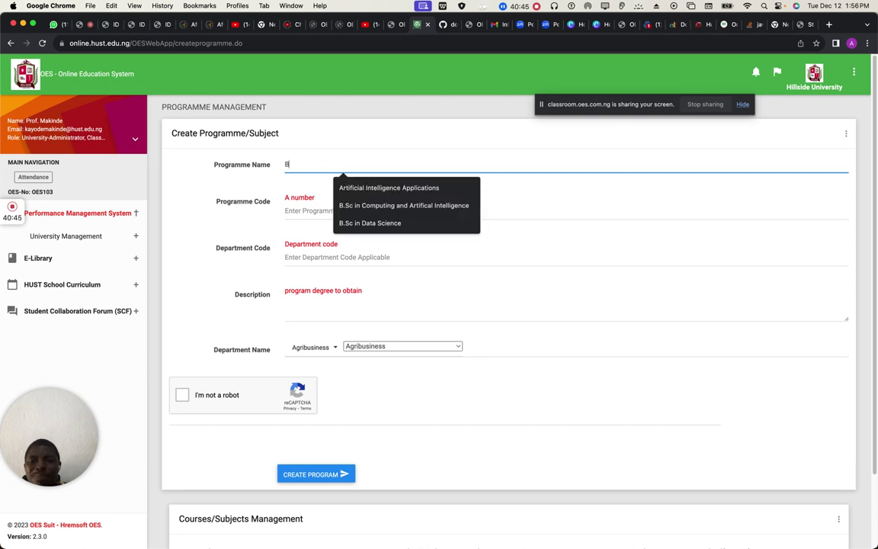
pyautogui.press('BackSpace')
pyautogui.press('BackSpace')
pyautogui.write('.')
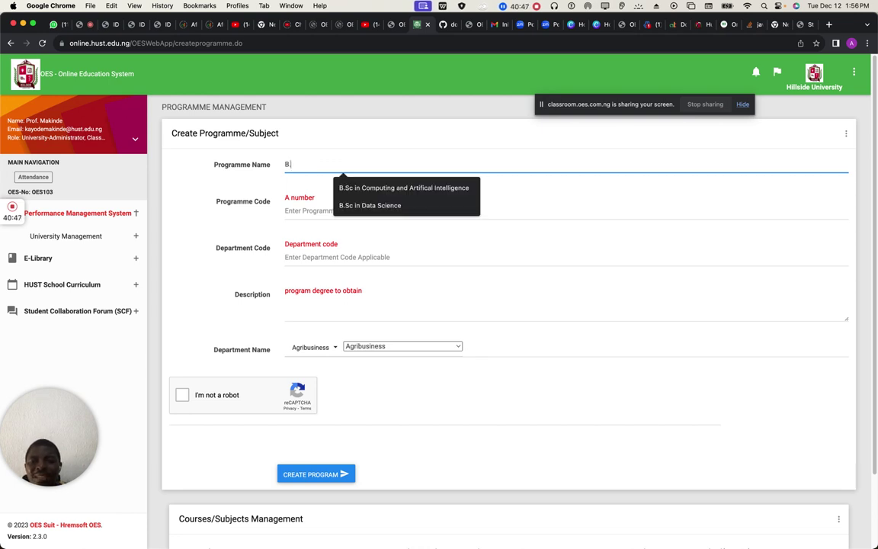
pyautogui.write('E')
pyautogui.press('BackSpace')
pyautogui.write('A')
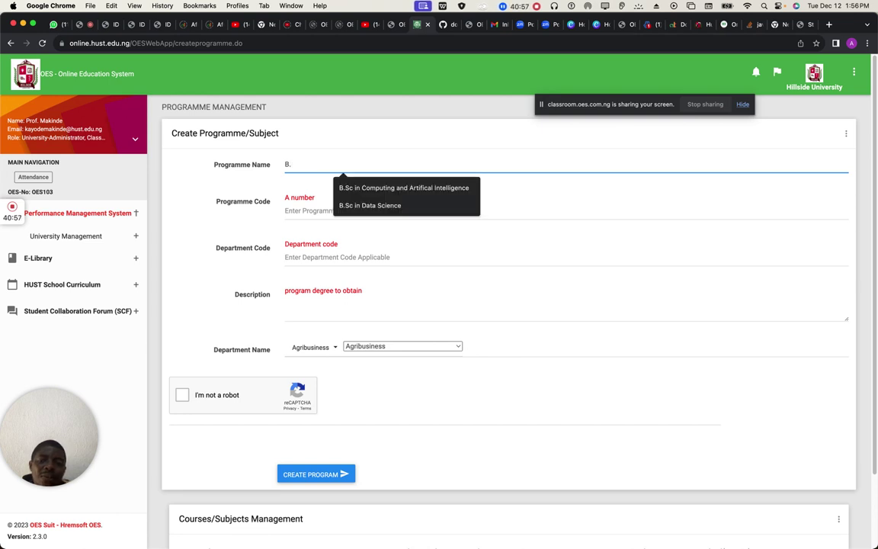
pyautogui.write('g')
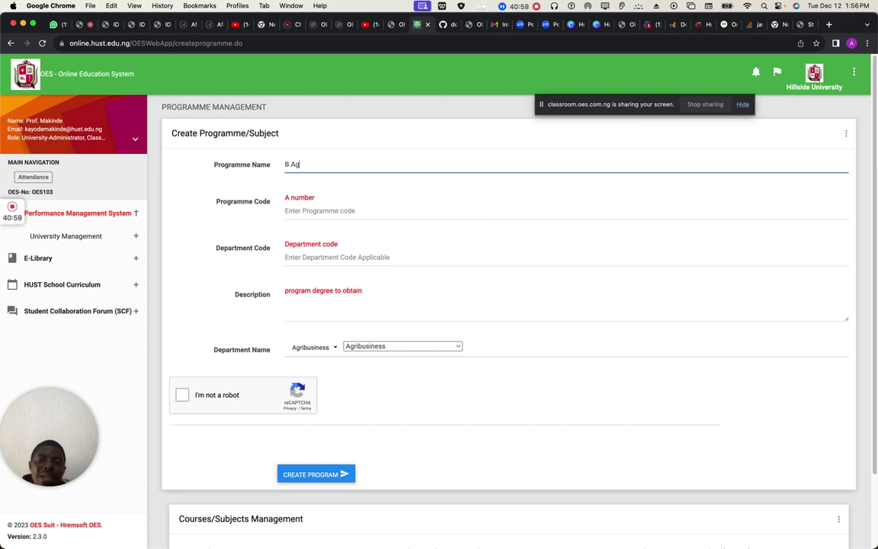
pyautogui.press('BackSpace')
pyautogui.write('Sc in ')
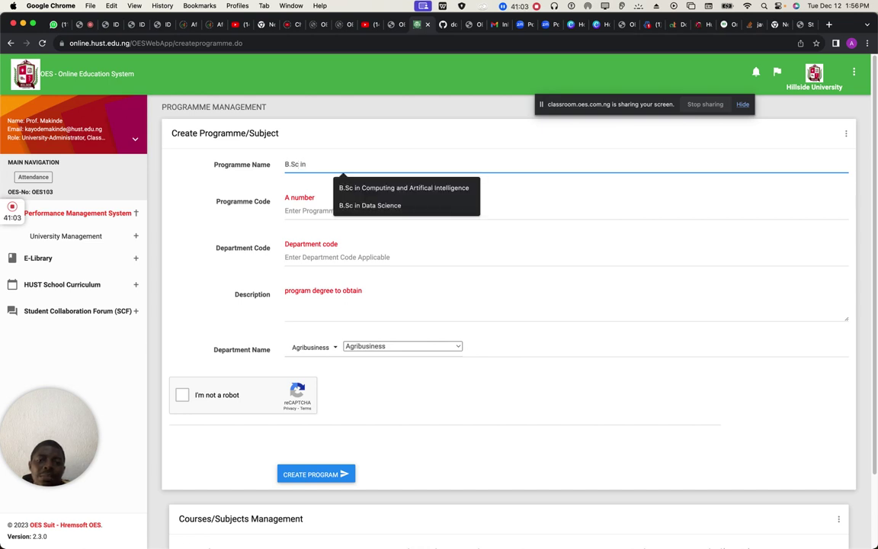
pyautogui.write('Agri')
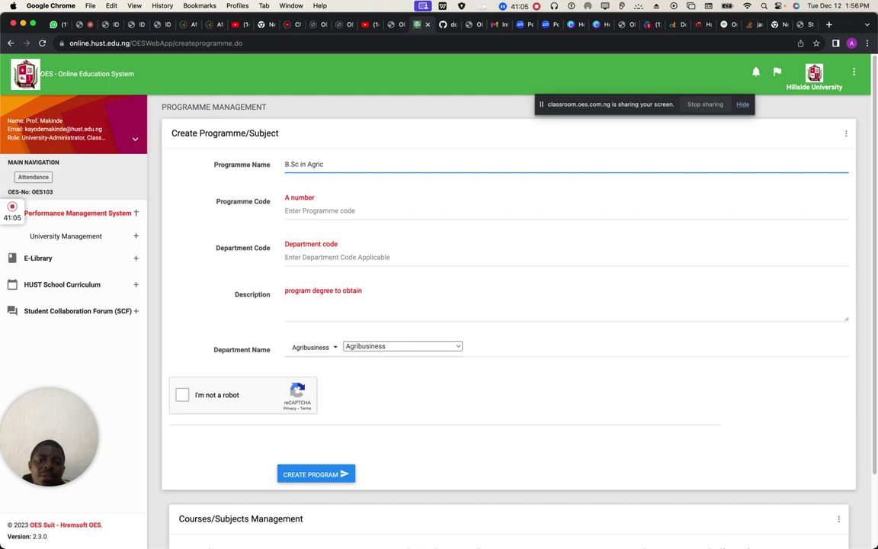
pyautogui.write('Business')
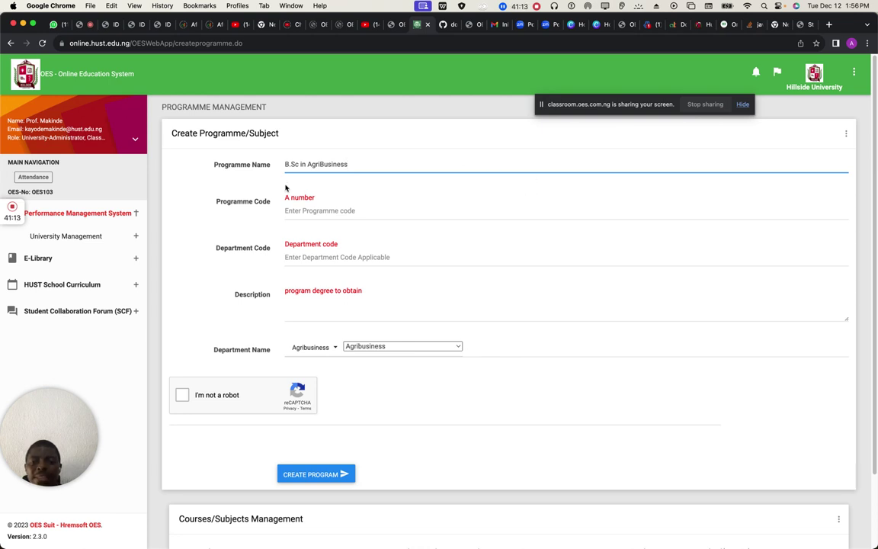
# Step: Set the programme code to B.Sc-Ag, following the code format of the existing programmes
pyautogui.click(334, 209)
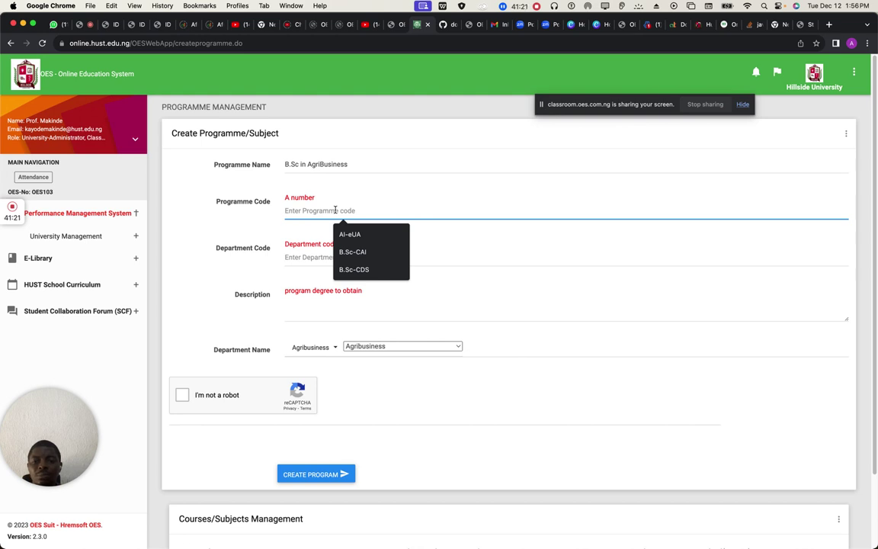
pyautogui.write('A')
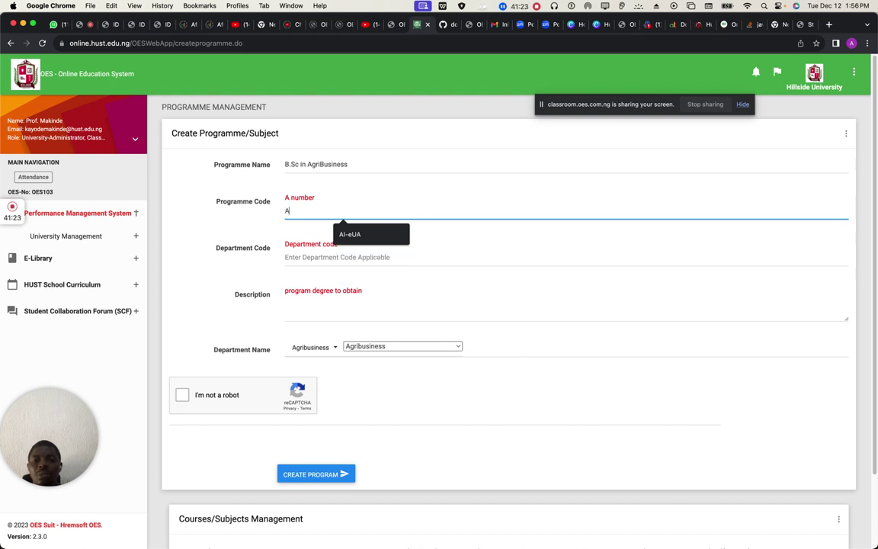
pyautogui.press('BackSpace')
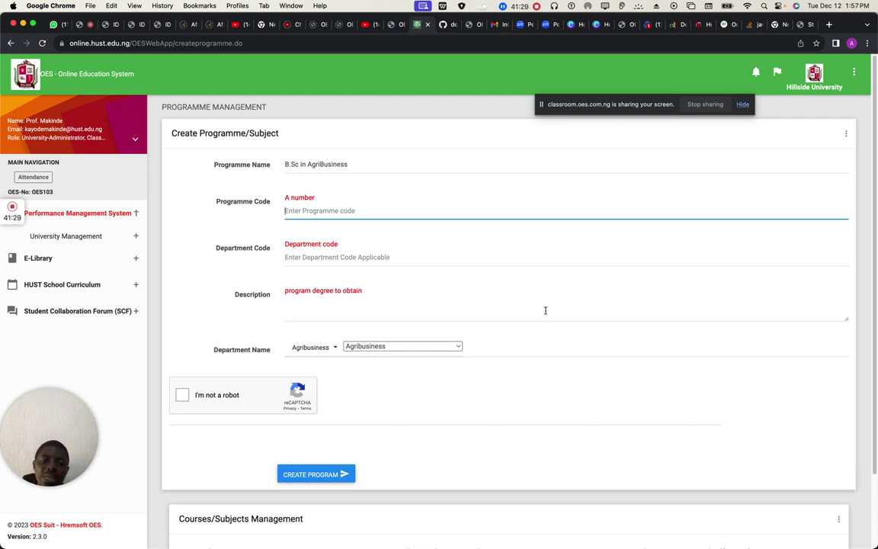
pyautogui.scroll(-2, 545, 311)
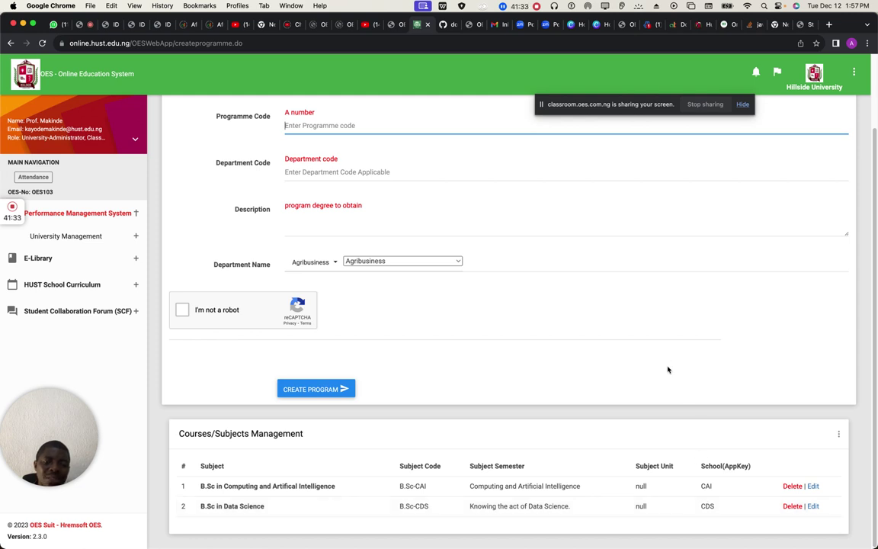
pyautogui.scroll(2, 660, 363)
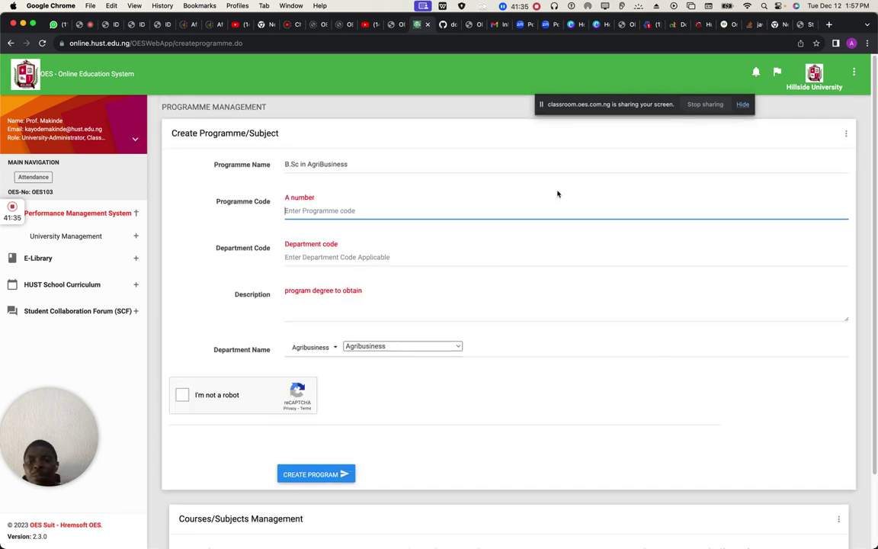
pyautogui.write('B.s')
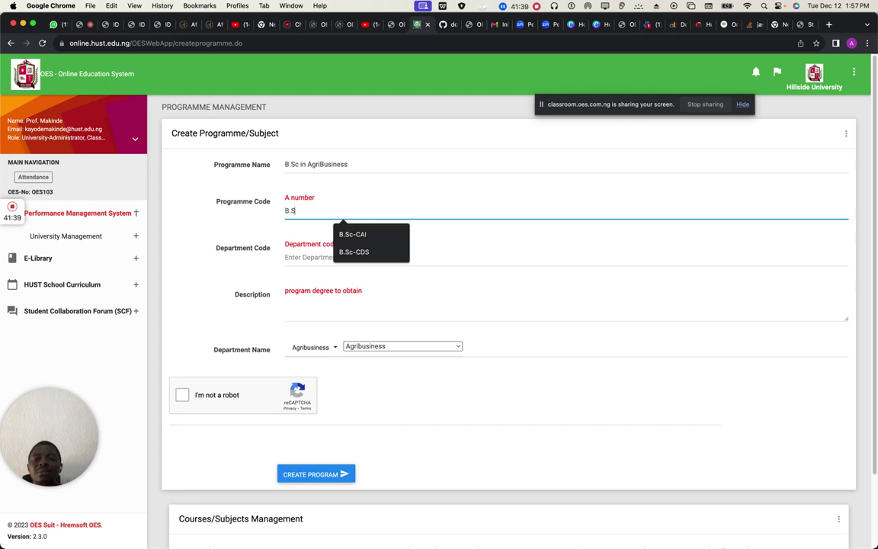
pyautogui.write('c')
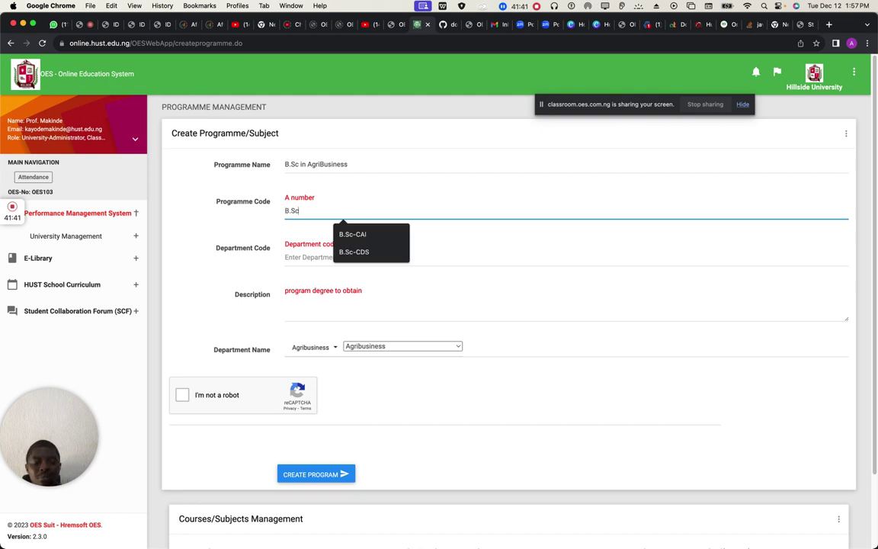
pyautogui.write('-A')
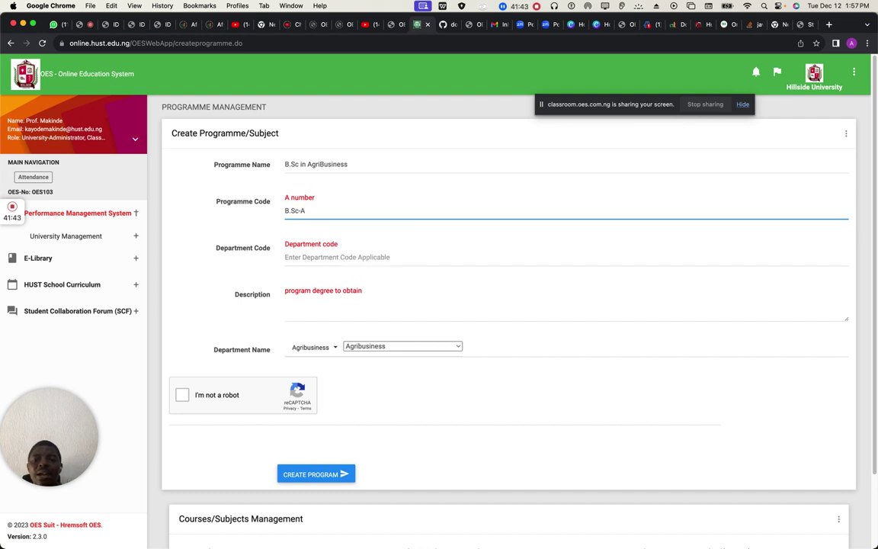
pyautogui.write('gri')
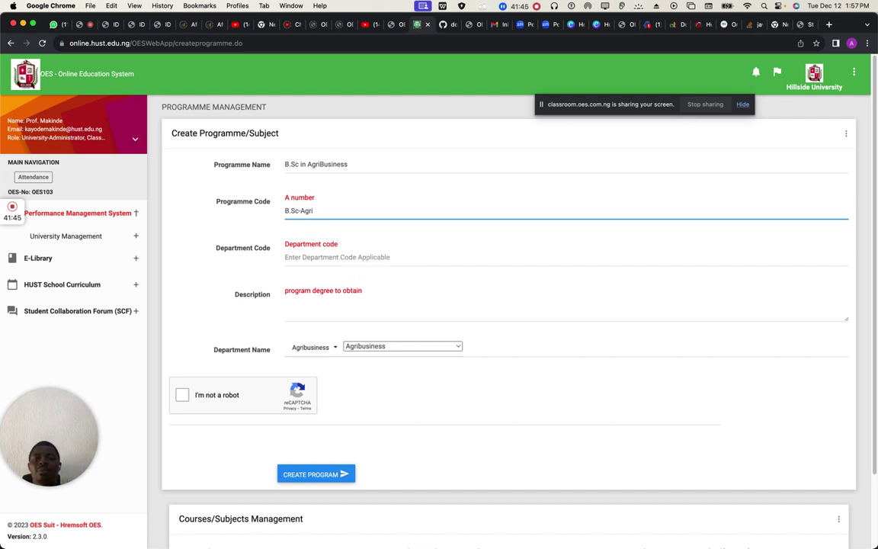
pyautogui.write('Busies')
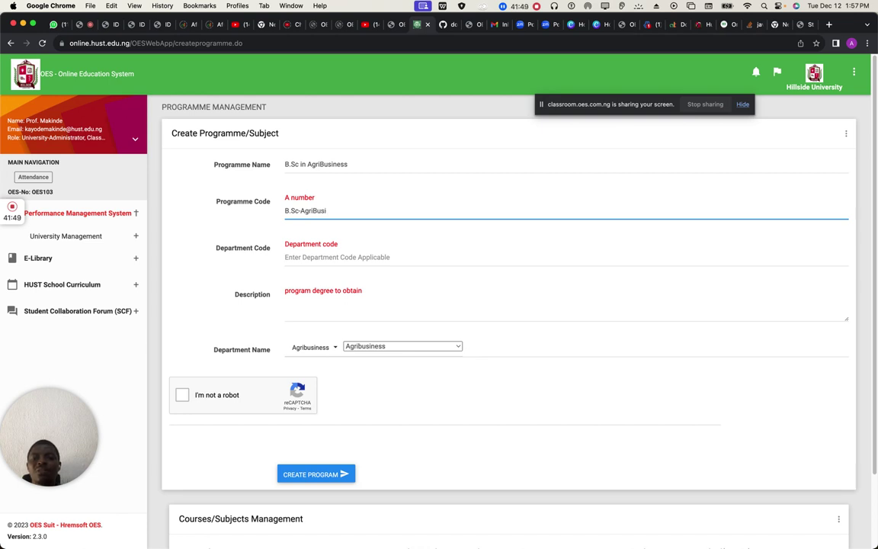
pyautogui.press('BackSpace')
pyautogui.press('BackSpace')
pyautogui.press('BackSpace')
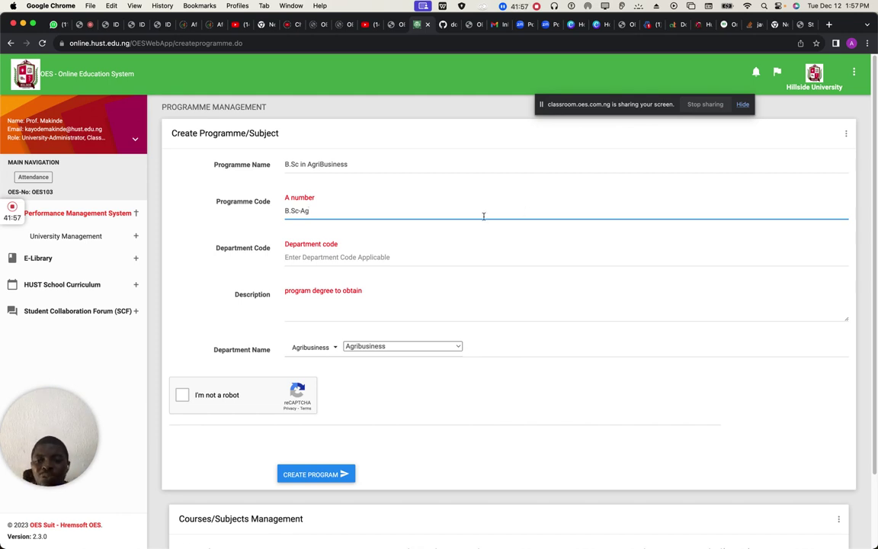
# Step: Set the department code to AG, checking the codes of the existing programmes for the format
pyautogui.click(311, 259)
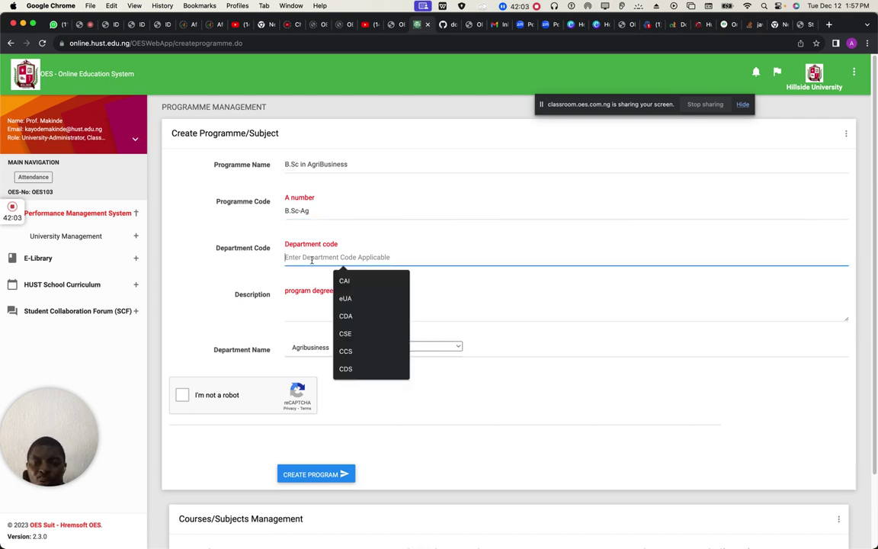
pyautogui.scroll(-3, 541, 296)
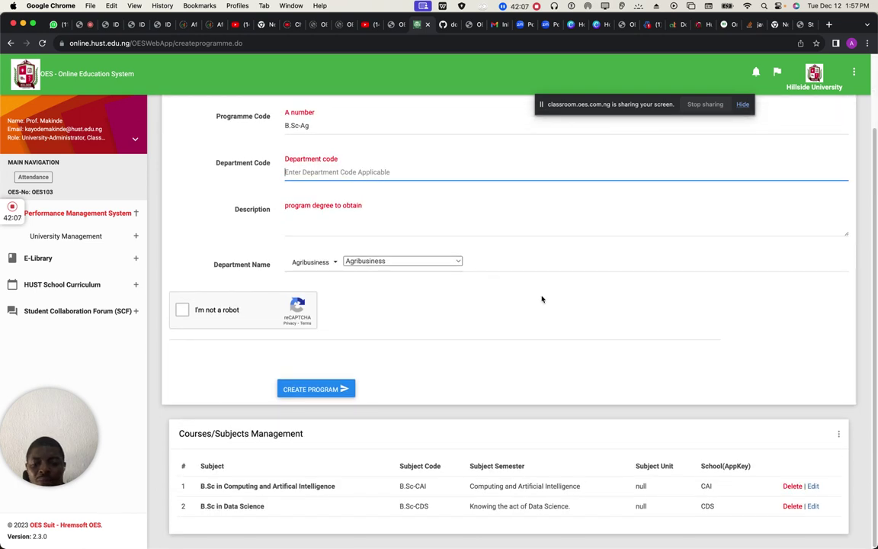
pyautogui.scroll(3, 542, 299)
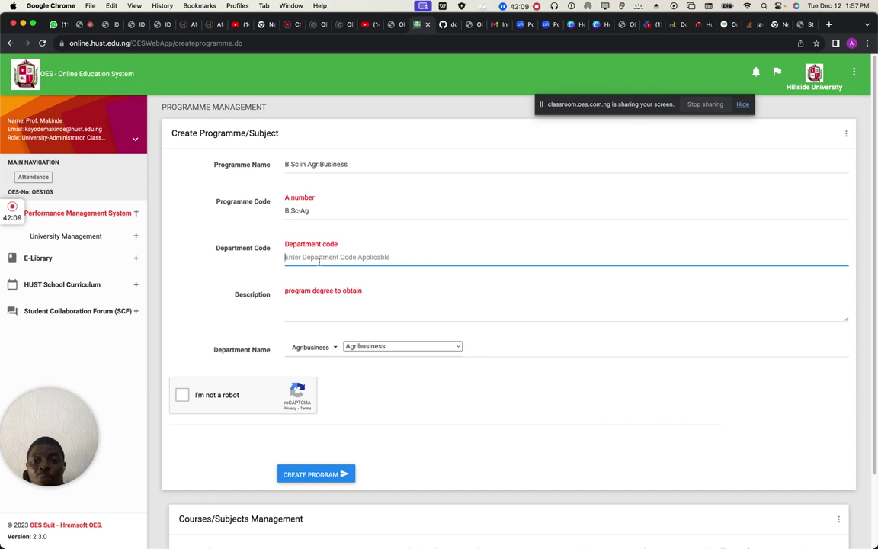
pyautogui.click(318, 259)
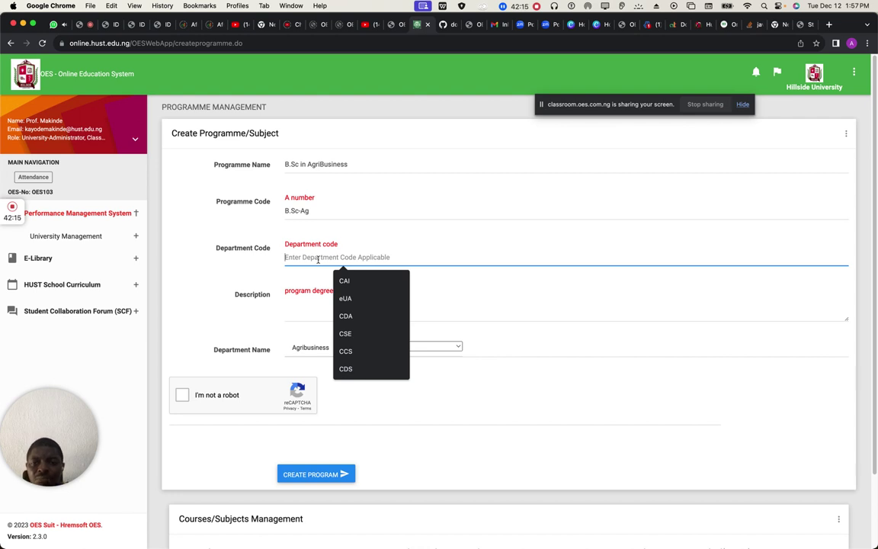
pyautogui.write('AG')
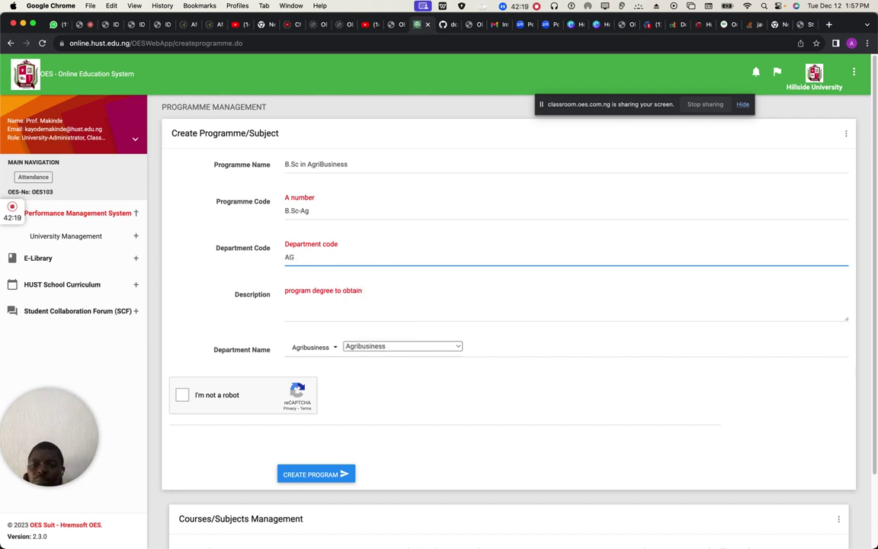
# Step: Enter "This is a program in Agricultural Business Sciences." as the programme description
pyautogui.click(307, 314)
pyautogui.write('This i')
pyautogui.write('c')
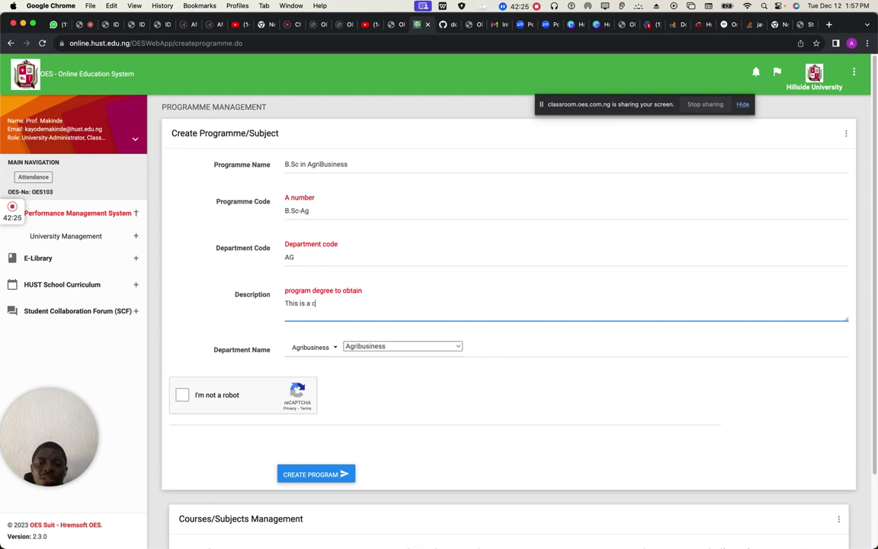
pyautogui.press('BackSpace')
pyautogui.press('BackSpace')
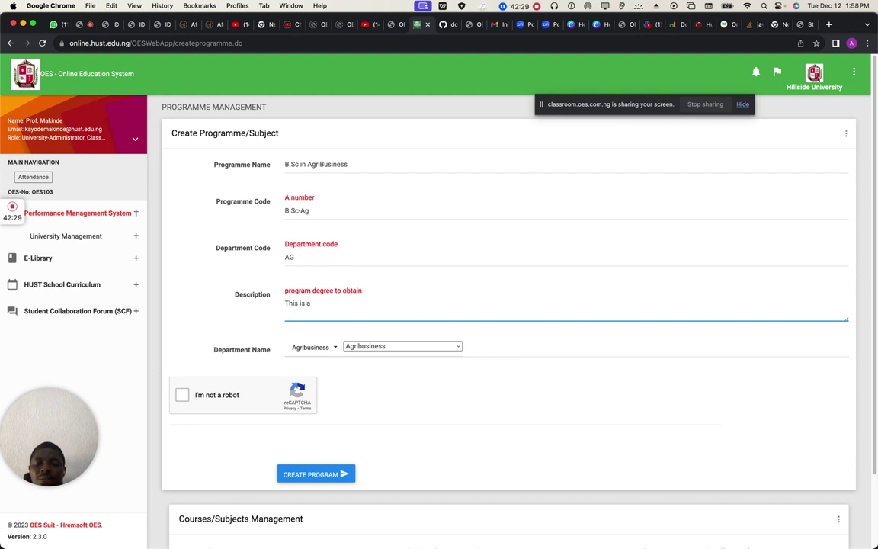
pyautogui.write('program ')
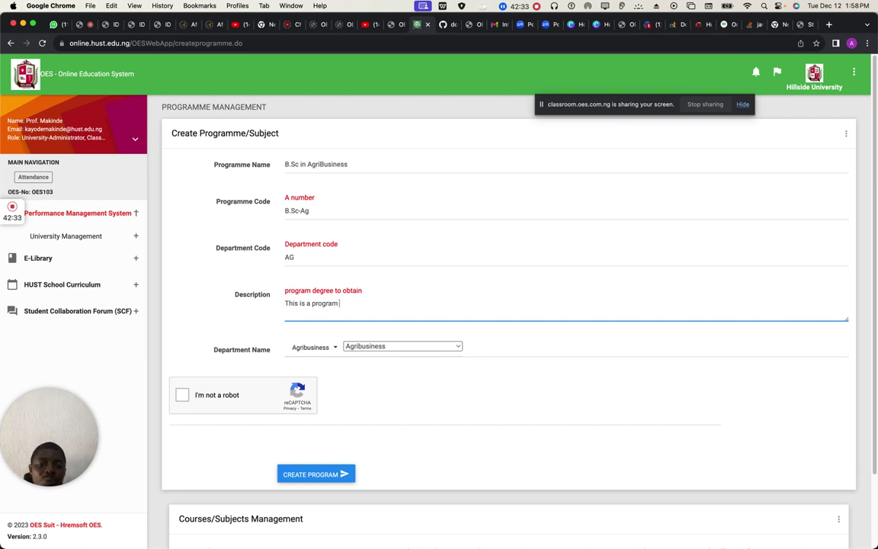
pyautogui.write('in Ag')
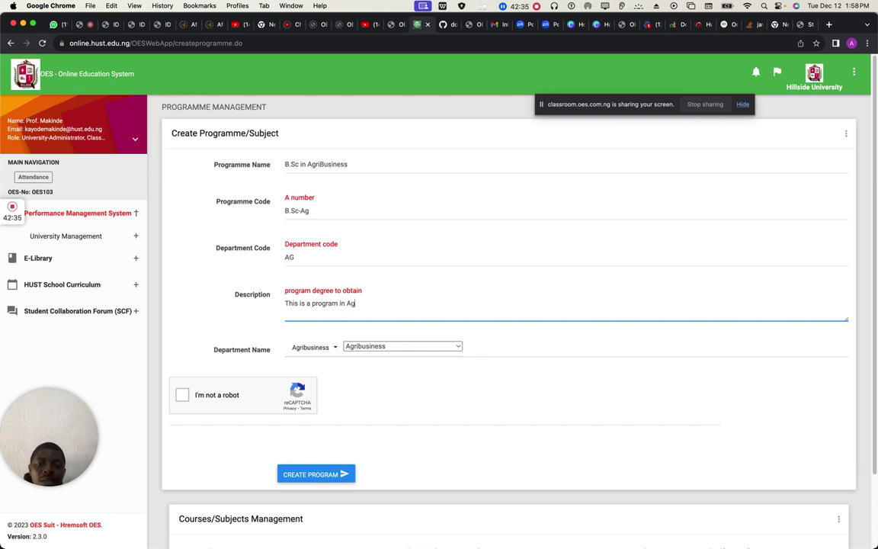
pyautogui.write('ricultru')
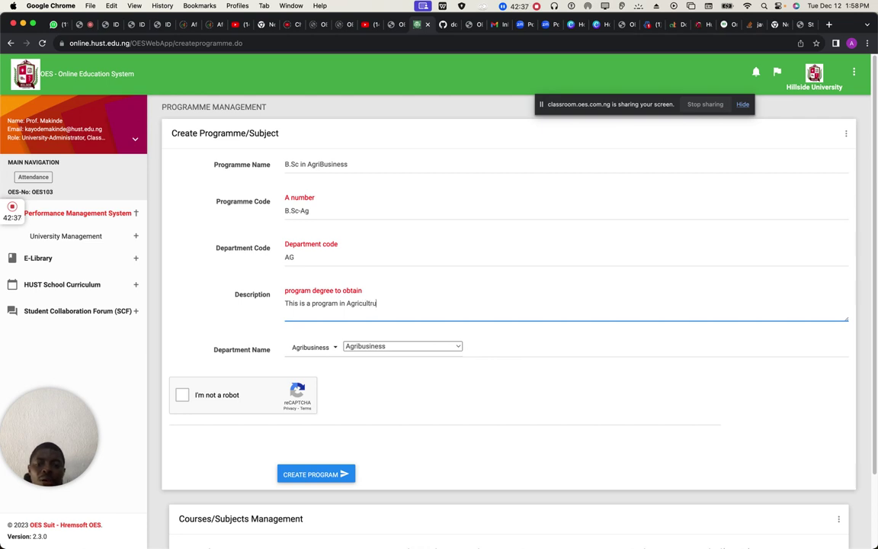
pyautogui.press('BackSpace')
pyautogui.press('BackSpace')
pyautogui.press('BackSpace')
pyautogui.write('e')
pyautogui.press('BackSpace')
pyautogui.write('al ')
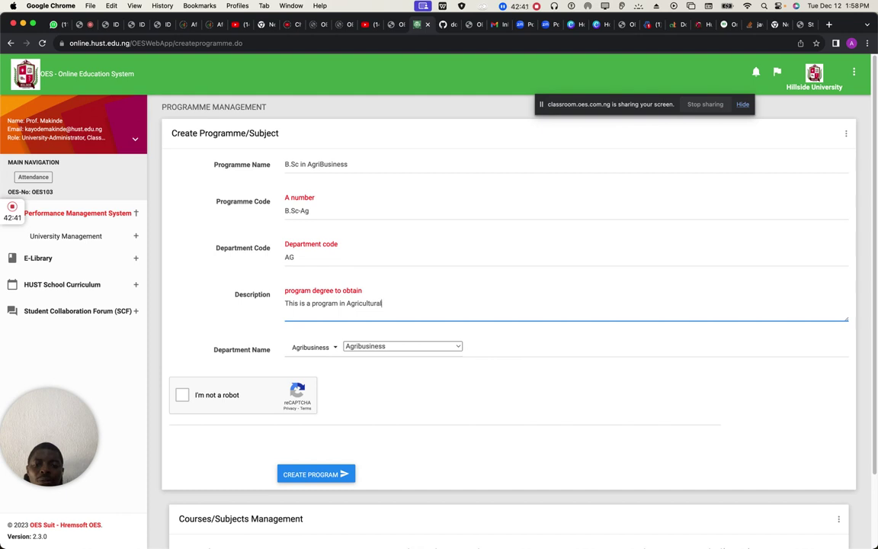
pyautogui.write('Business')
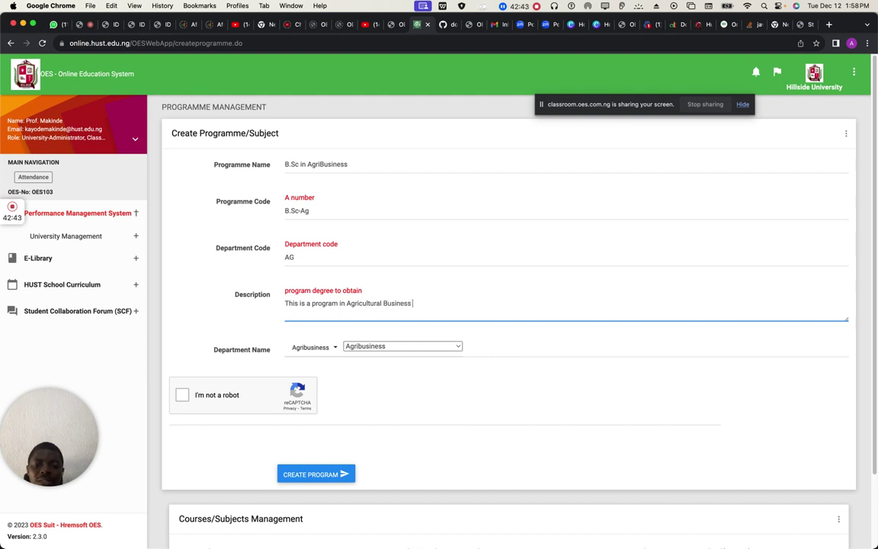
pyautogui.write(' Sciences.')
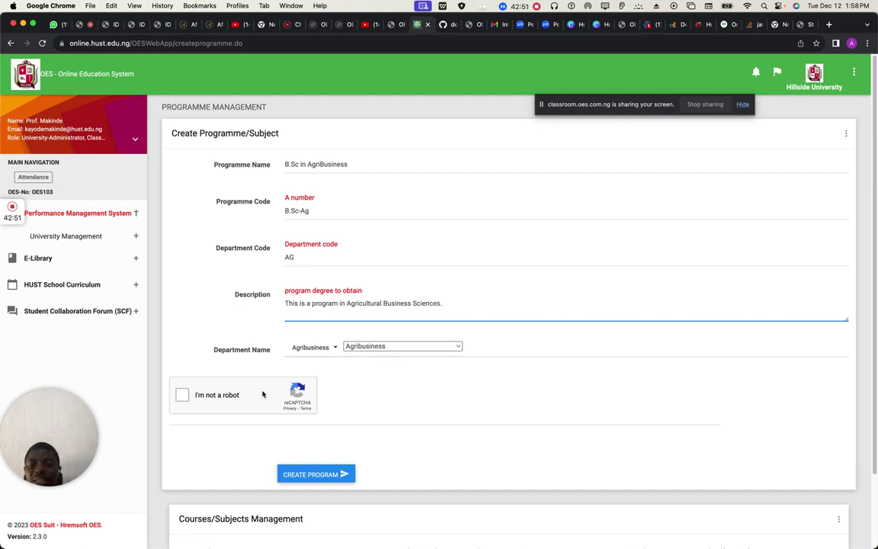
# Step: Complete the robot check, create the B.Sc in AgriBusiness programme and check its entry in the programme list
pyautogui.click(184, 396)
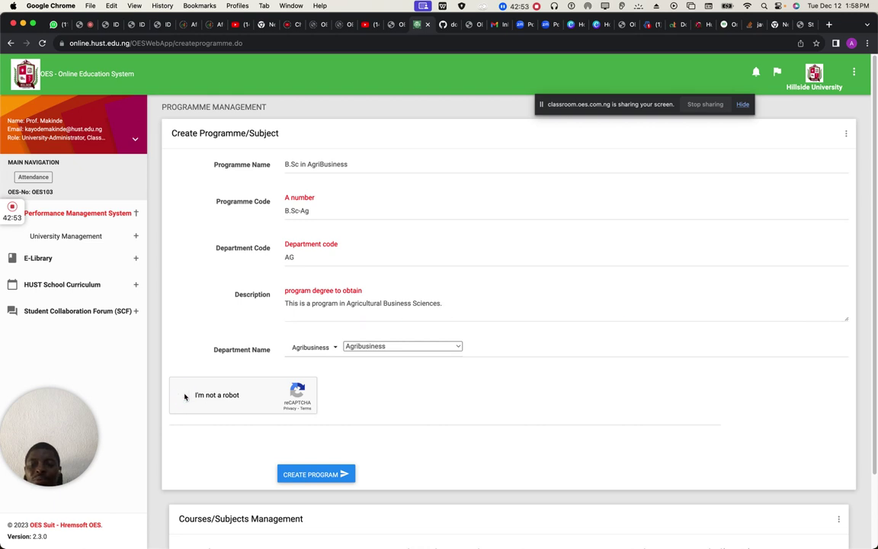
pyautogui.click(315, 474)
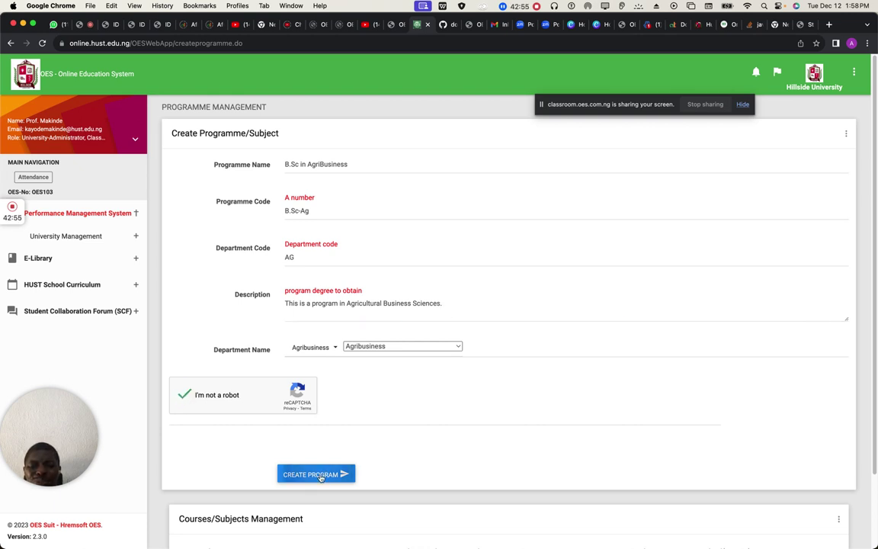
pyautogui.scroll(-2, 522, 439)
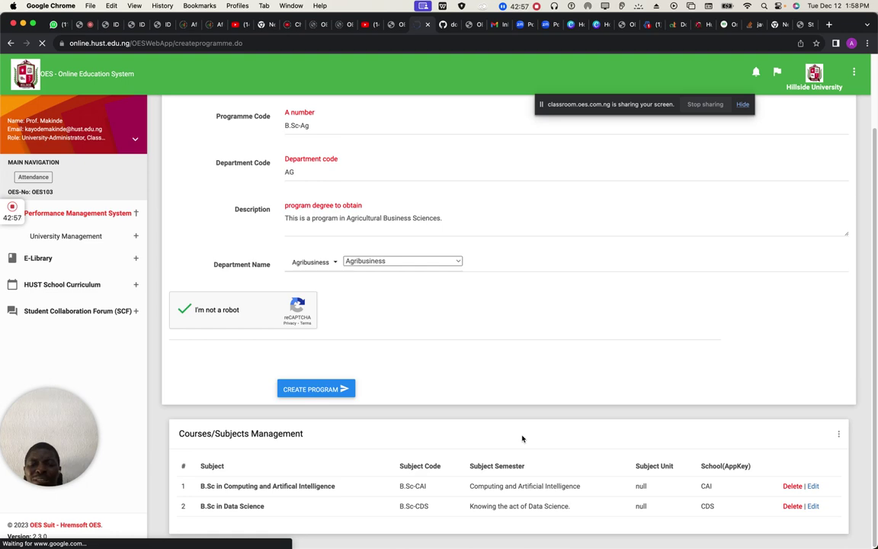
pyautogui.scroll(-3, 521, 439)
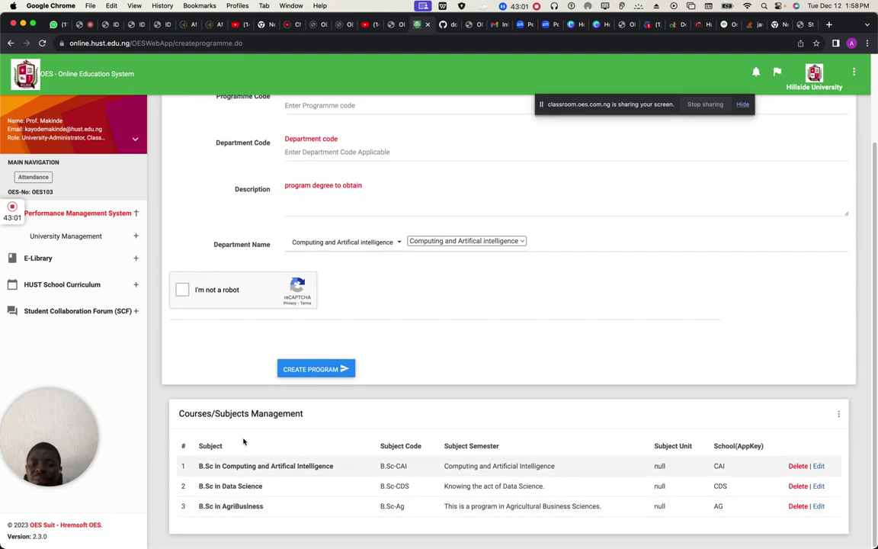
pyautogui.scroll(3, 243, 437)
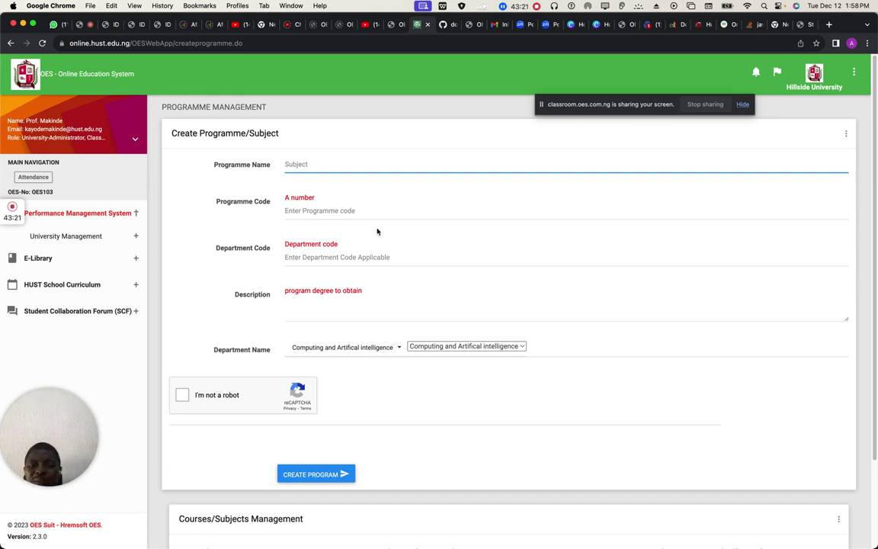
pyautogui.scroll(-3, 377, 231)
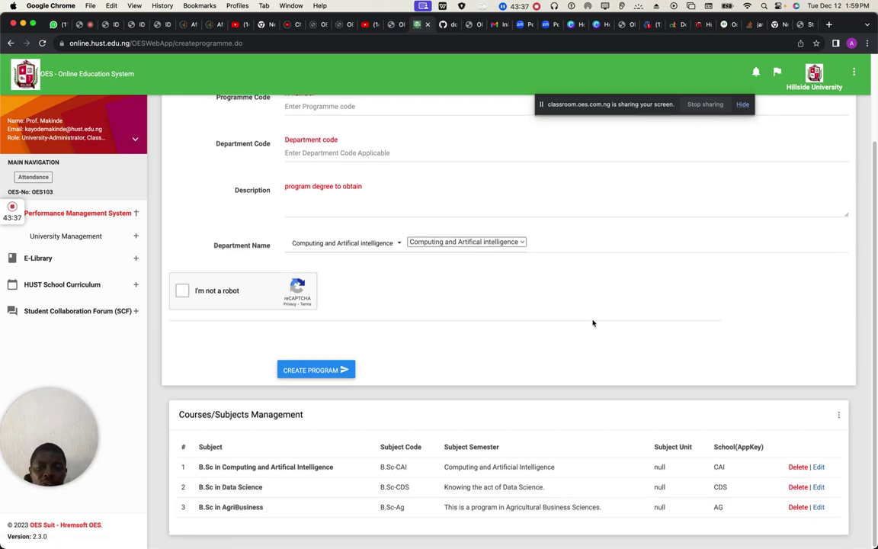
pyautogui.scroll(3, 593, 323)
pyautogui.scroll(-3, 606, 367)
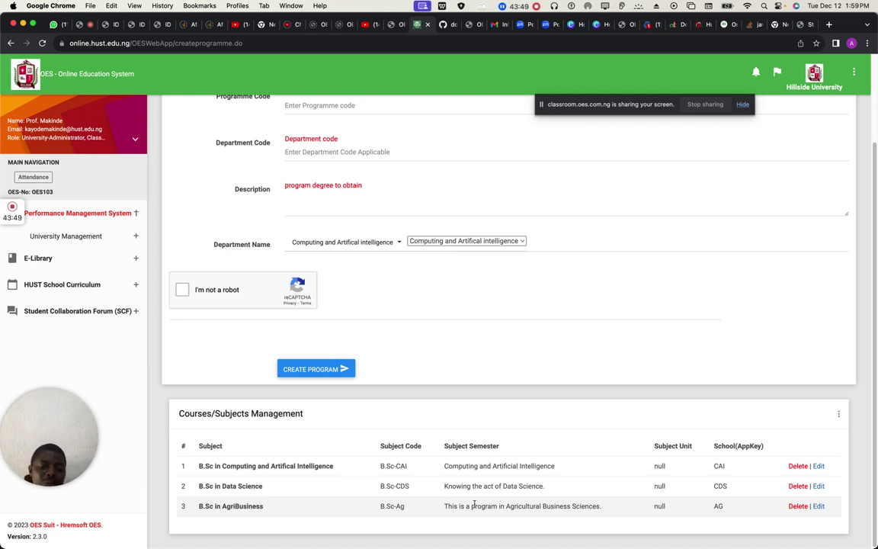
pyautogui.moveTo(583, 535)
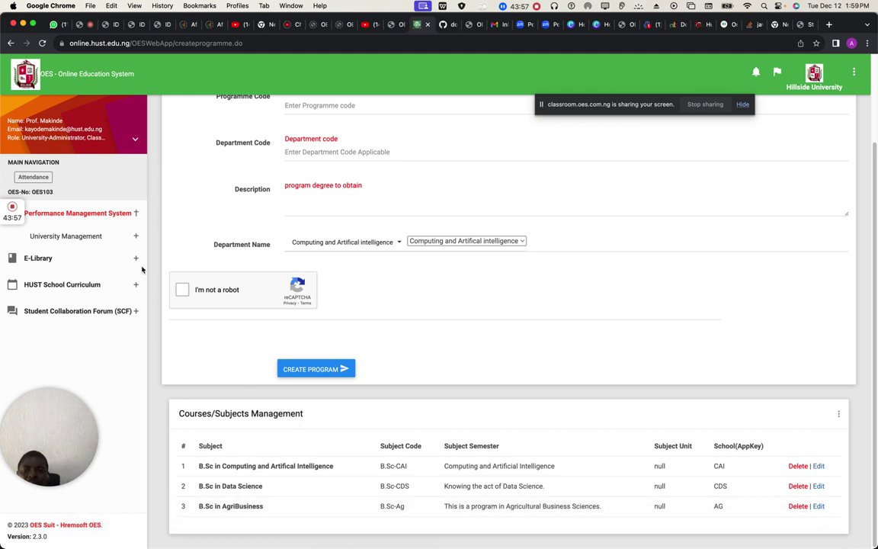
# Step: Open the course creation form under University Management and look through the programmes that a course can be attached to
pyautogui.click(133, 237)
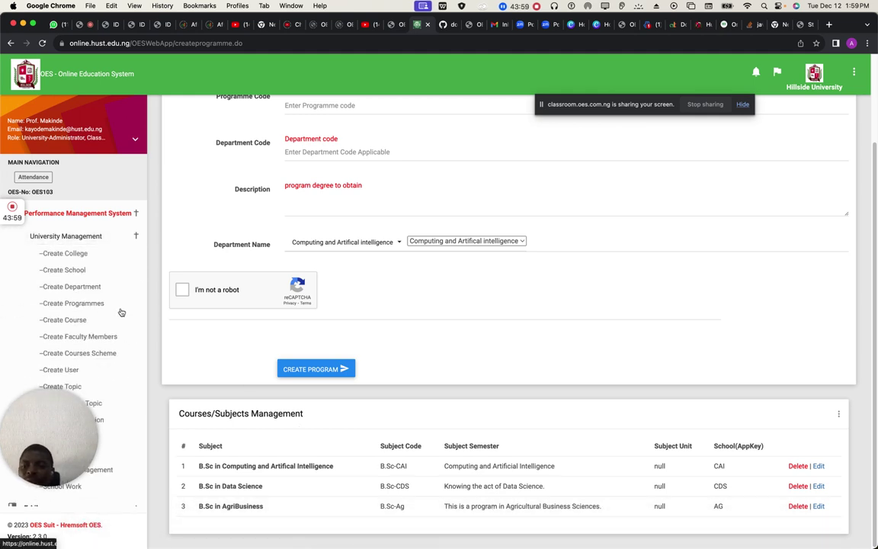
pyautogui.click(81, 323)
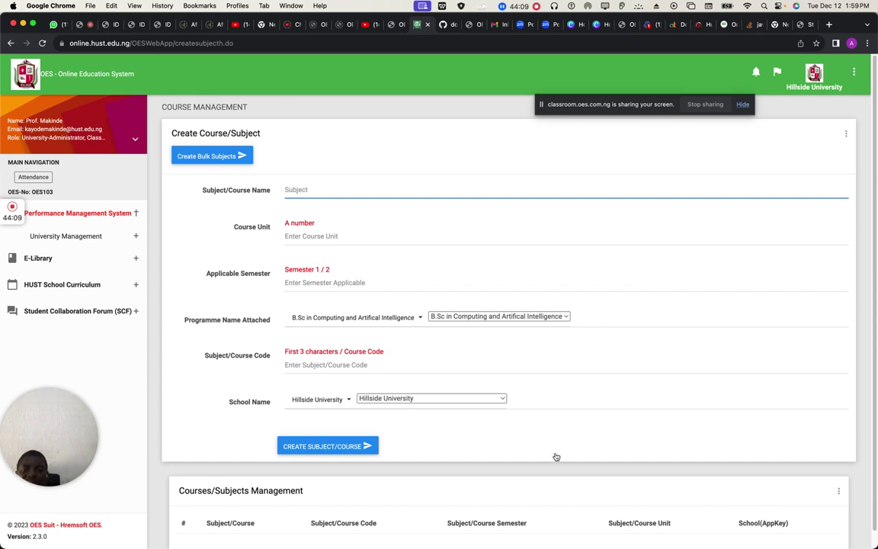
pyautogui.scroll(-1, 613, 408)
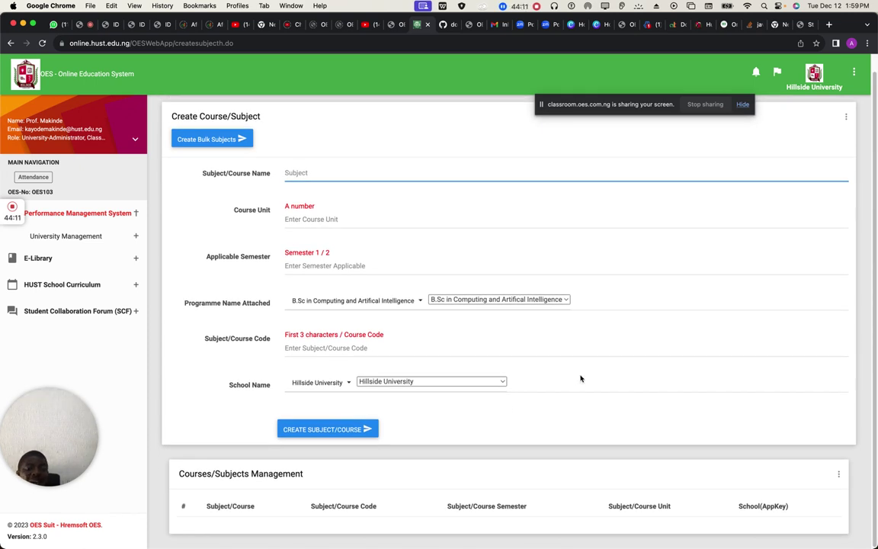
pyautogui.click(534, 300)
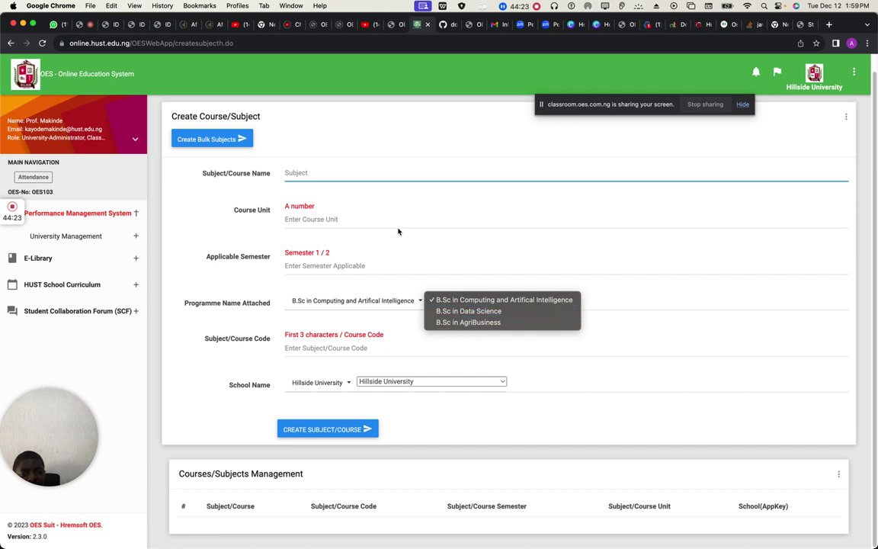
pyautogui.click(335, 177)
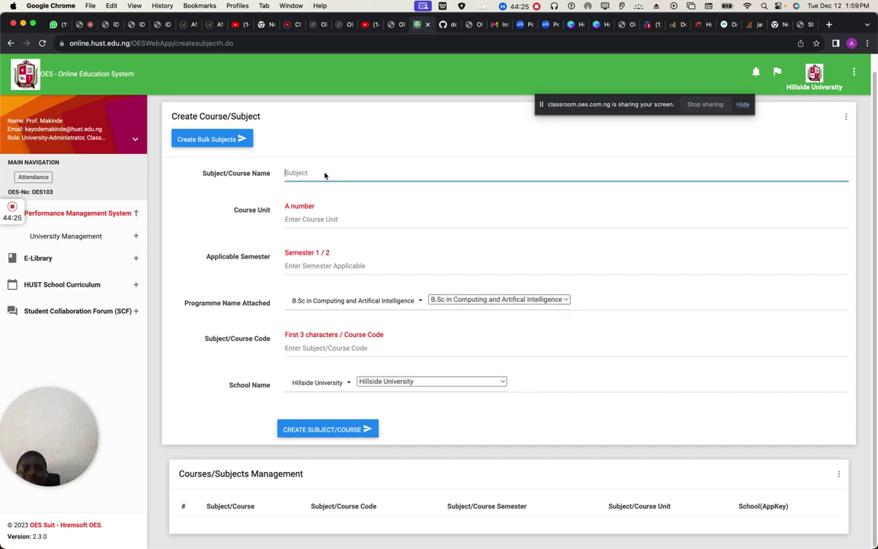
# Step: Enter "Principle of Fundamental Mathematics" as the course name
pyautogui.click(324, 173)
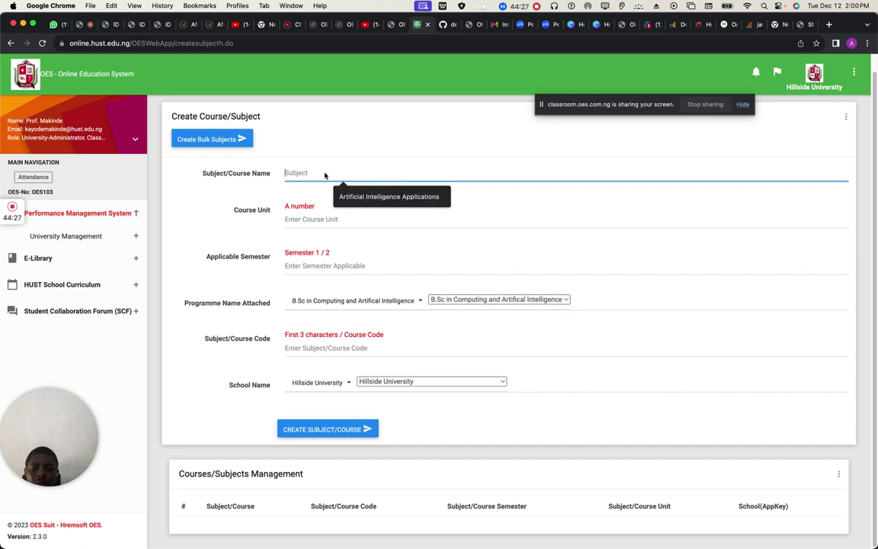
pyautogui.write('Mathe')
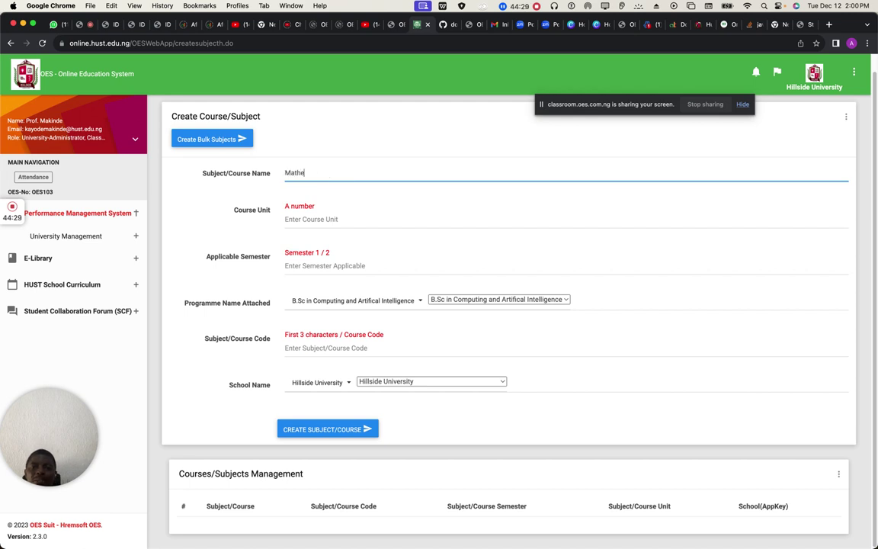
pyautogui.write('matics')
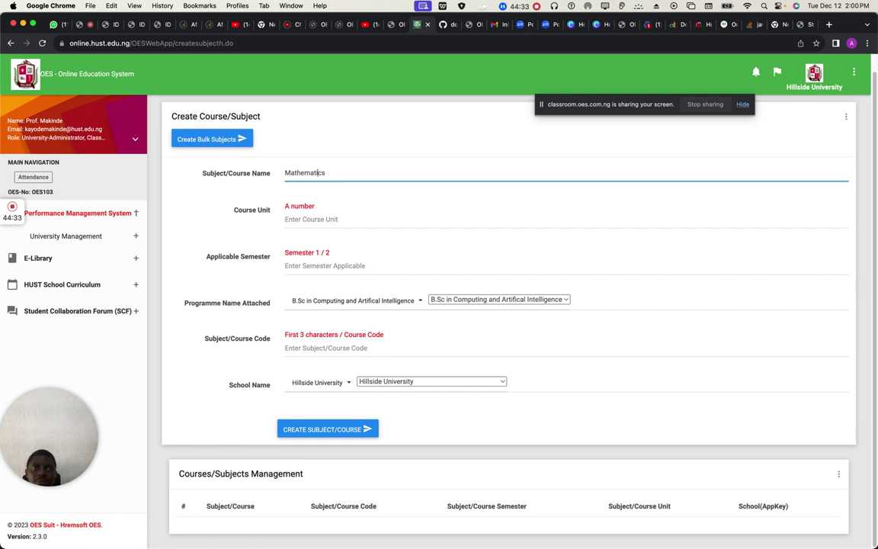
pyautogui.write('Phy')
pyautogui.press('BackSpace')
pyautogui.press('BackSpace')
pyautogui.write('rincip')
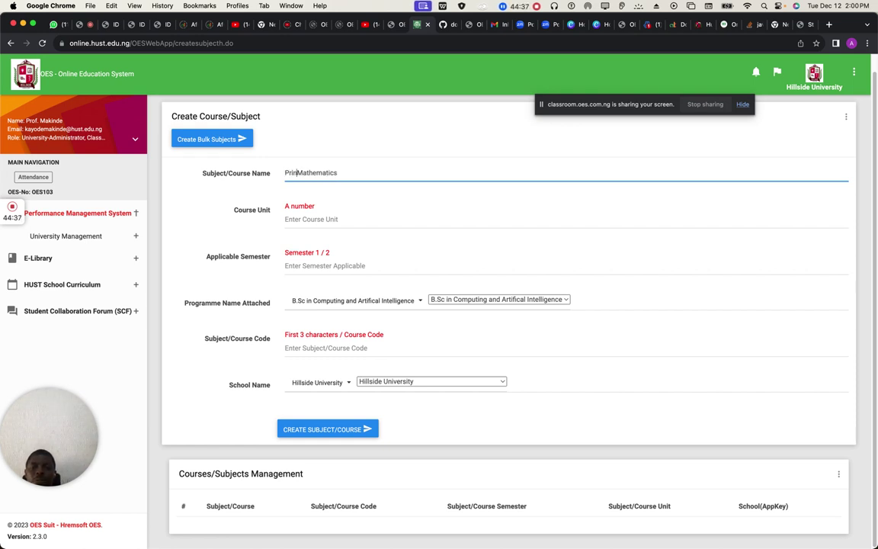
pyautogui.write('le of ')
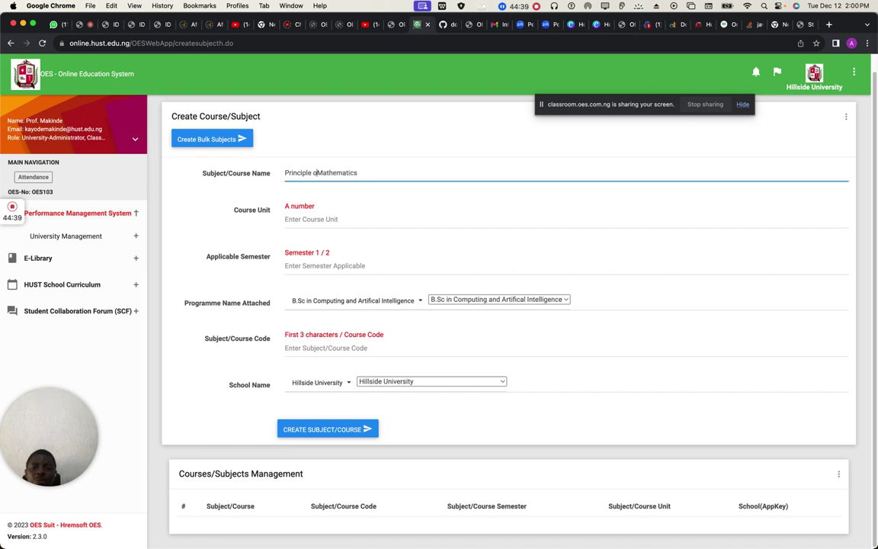
pyautogui.write('Fundamental')
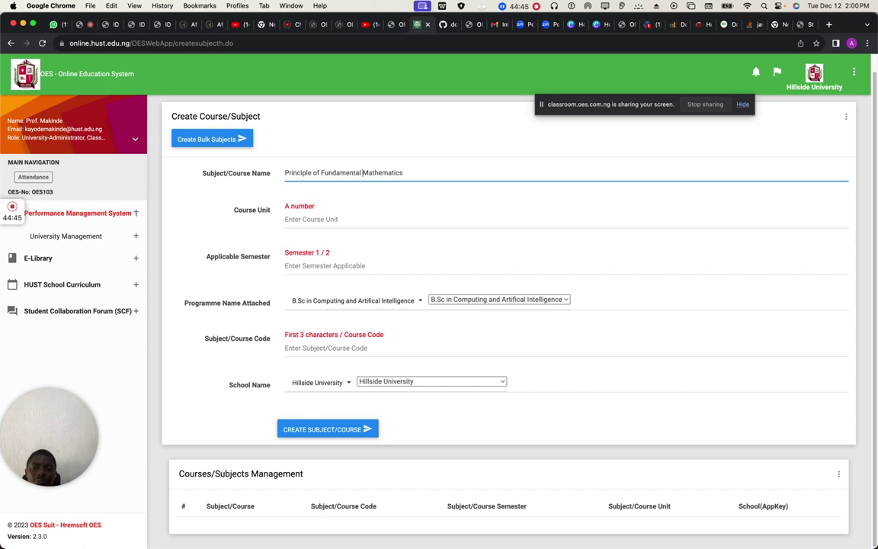
# Step: Enter HMTH101 as the course unit and 2 as the applicable semester
pyautogui.press('Tab')
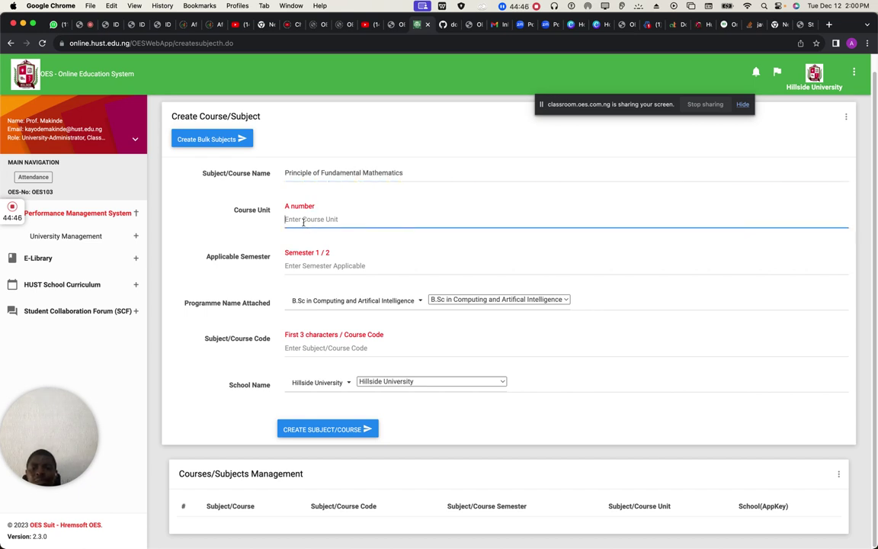
pyautogui.click(352, 216)
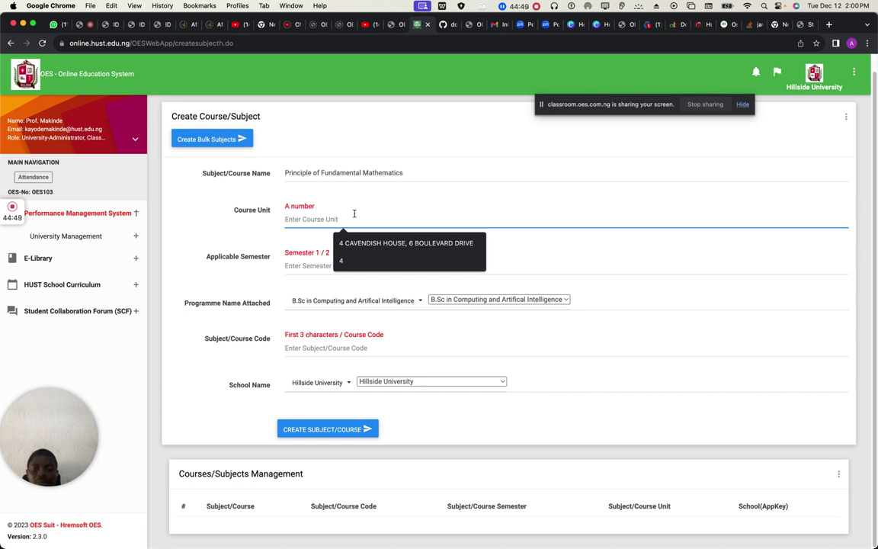
pyautogui.write('MTH')
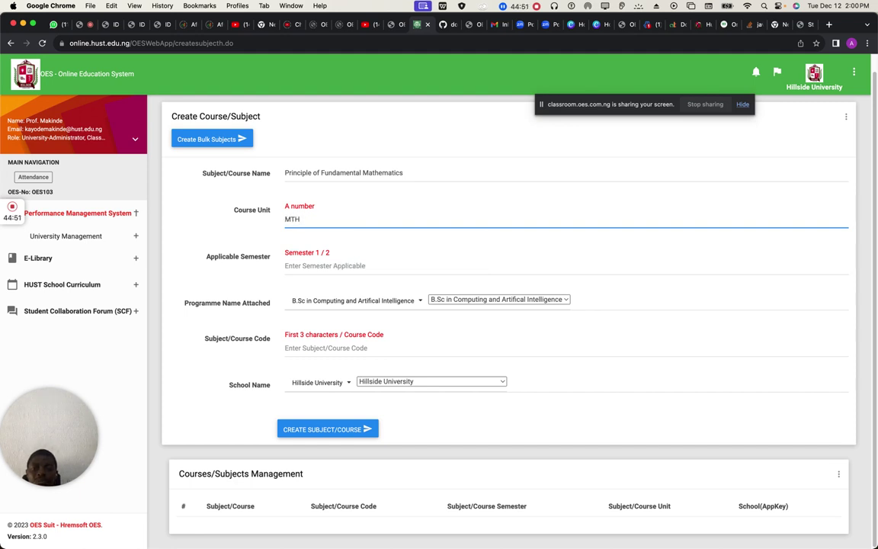
pyautogui.write('101')
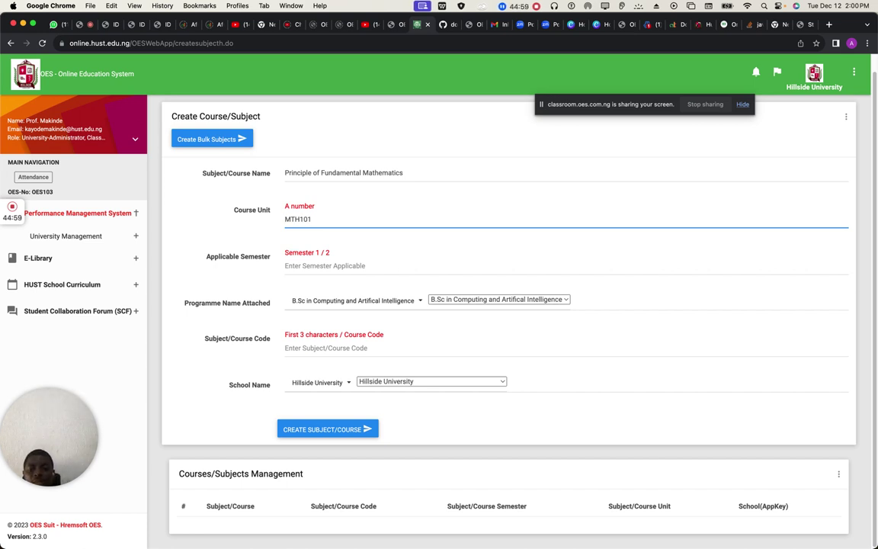
pyautogui.write('H')
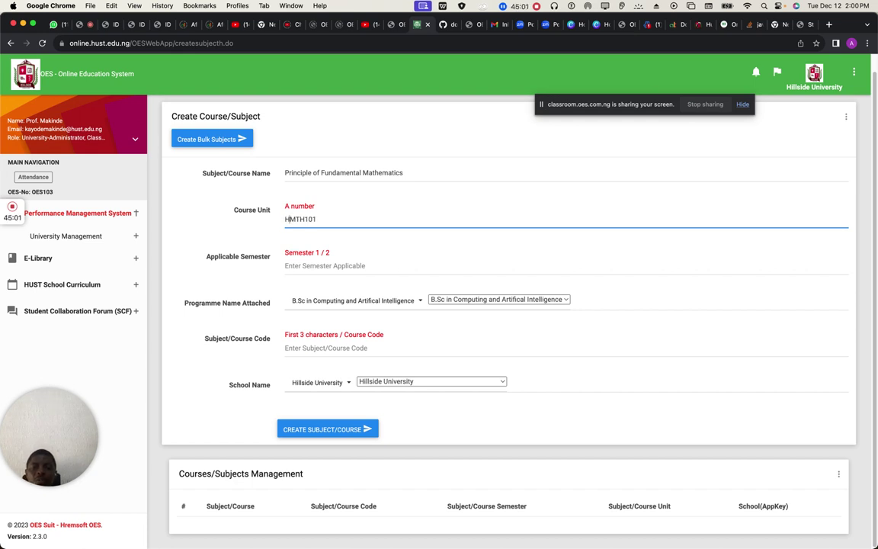
pyautogui.click(336, 265)
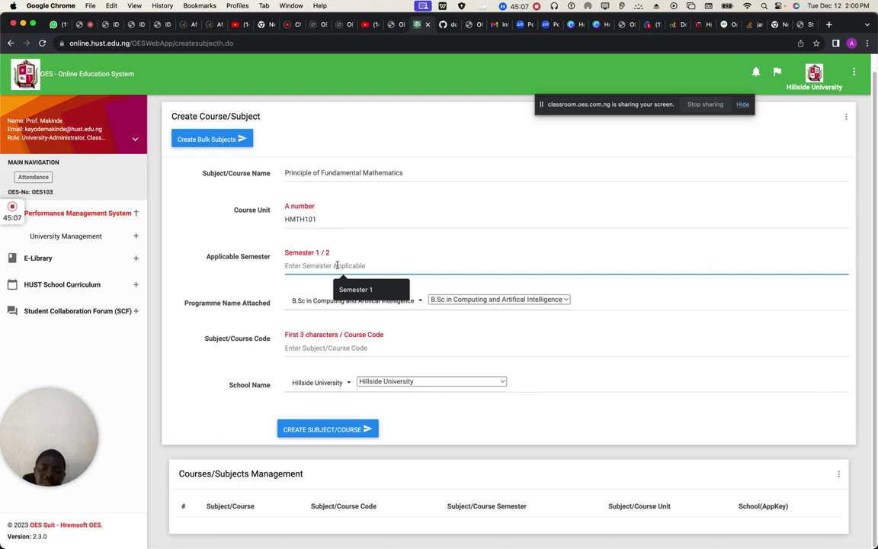
pyautogui.write('2')
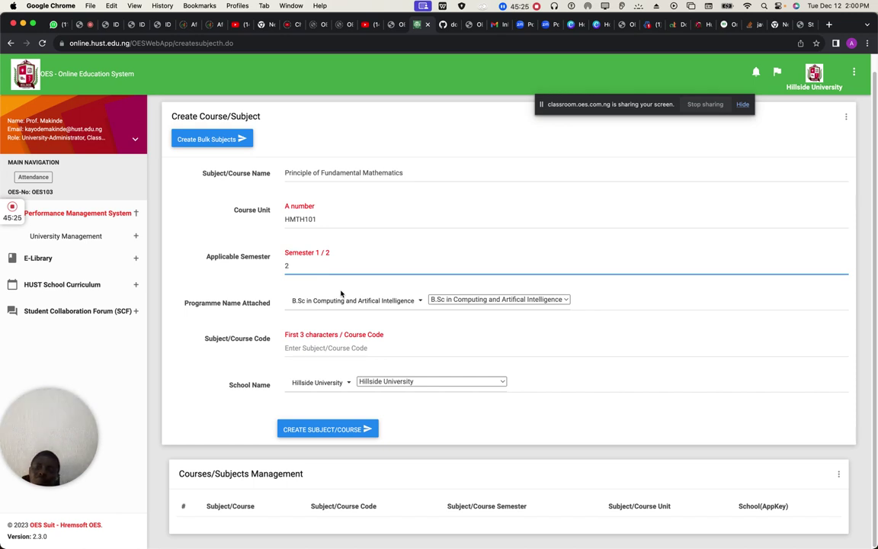
pyautogui.click(80, 27)
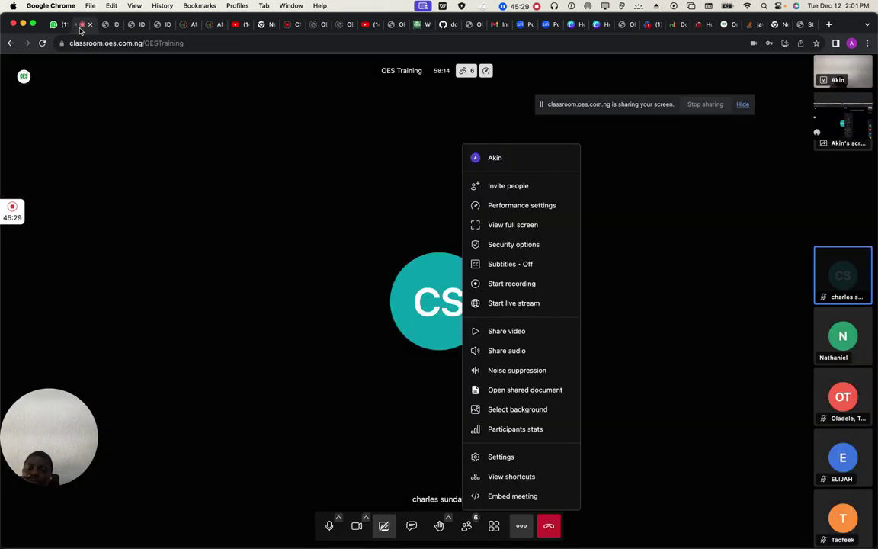
pyautogui.click(355, 366)
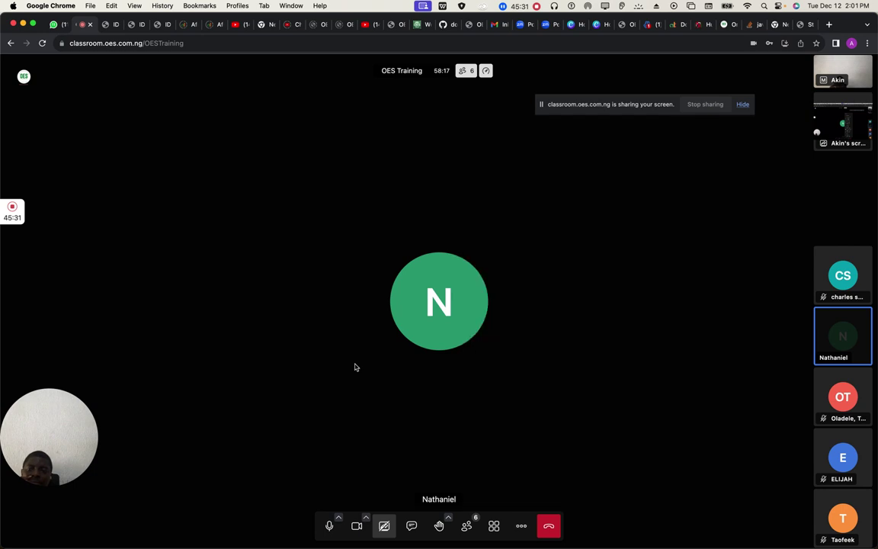
pyautogui.click(55, 26)
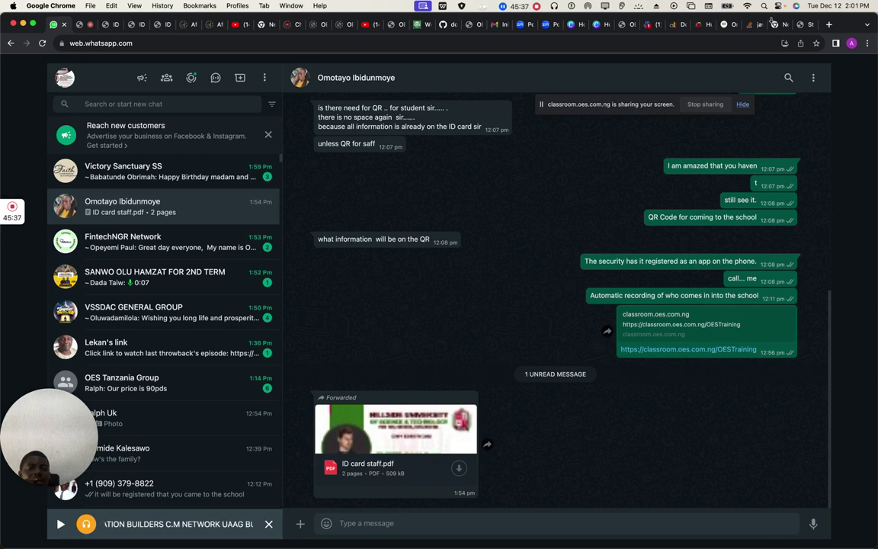
pyautogui.click(624, 25)
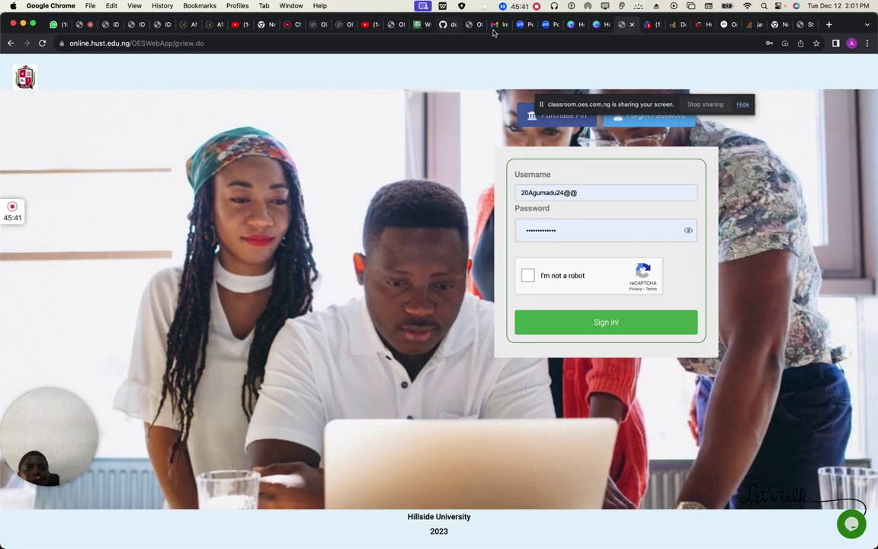
pyautogui.click(417, 25)
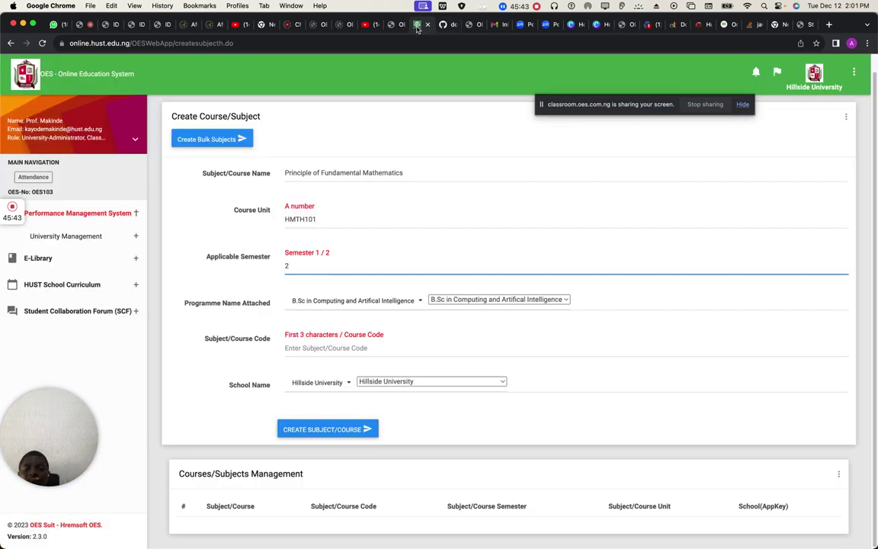
# Step: Replace the course unit of the Principle of Fundamental Mathematics course with 4
pyautogui.doubleClick(298, 218)
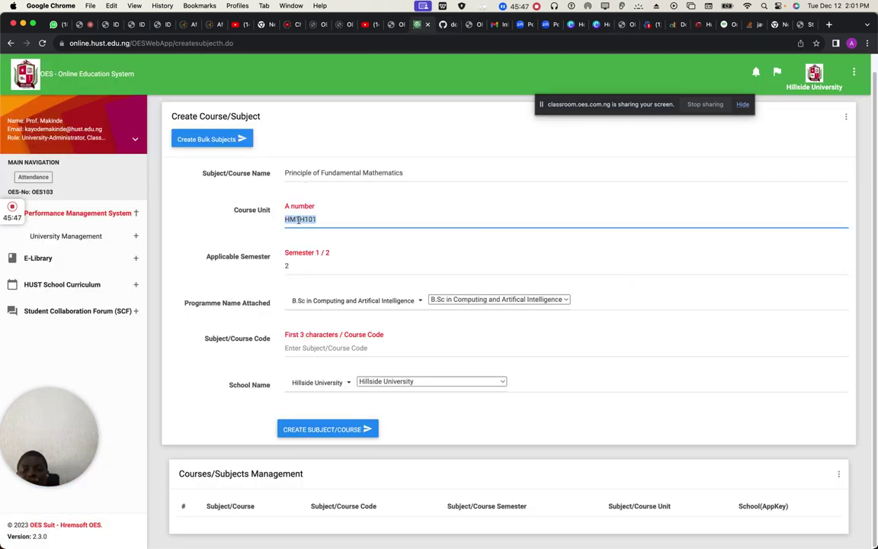
pyautogui.press('BackSpace')
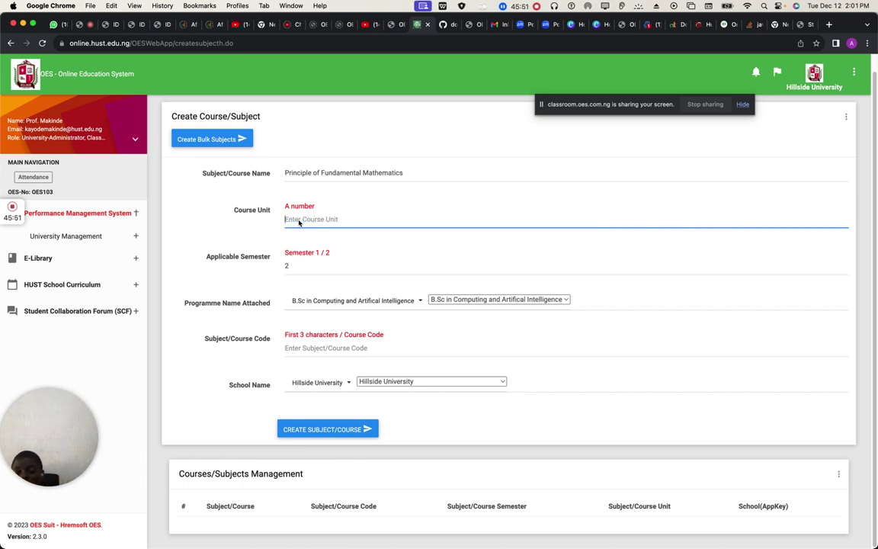
pyautogui.write('2')
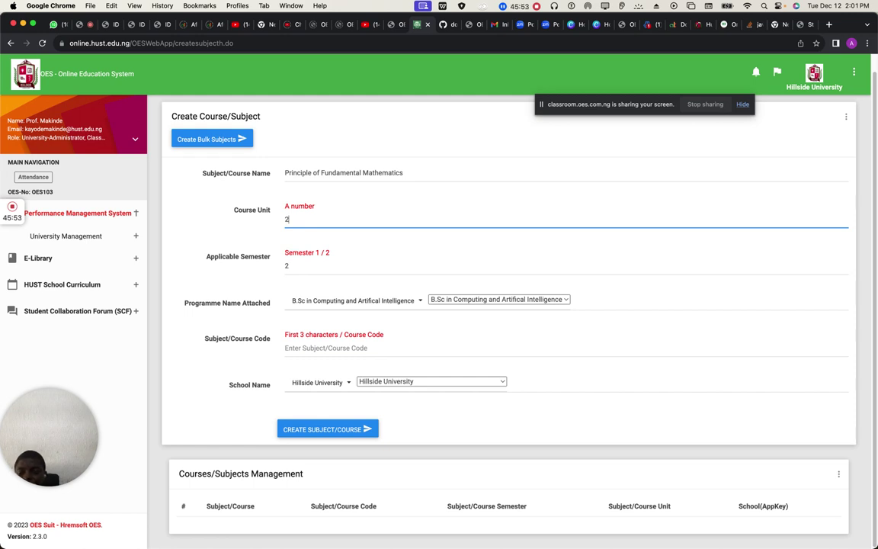
pyautogui.doubleClick(293, 219)
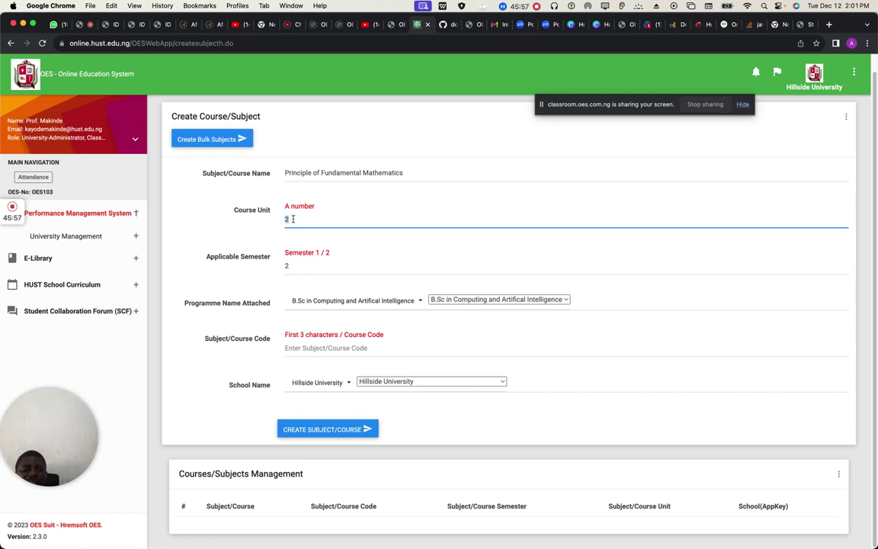
pyautogui.write('4')
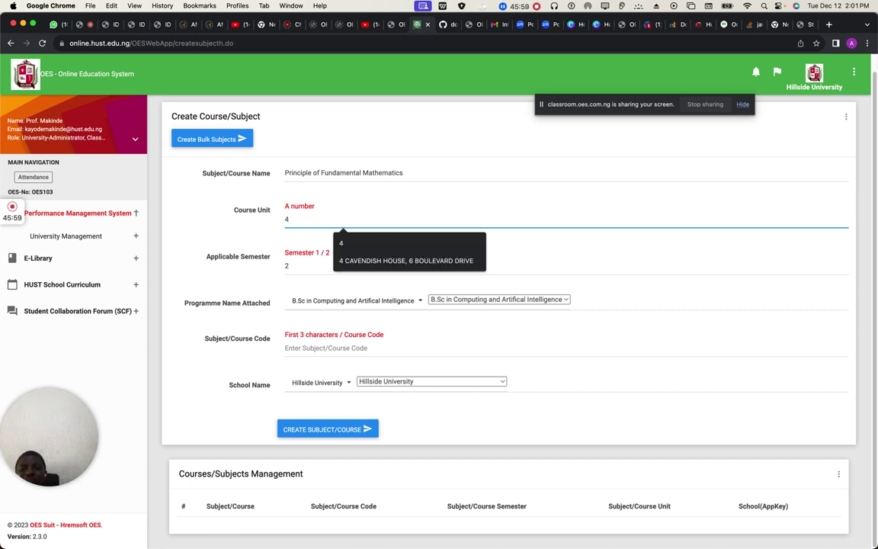
# Step: Set the applicable semester to "Semester 2" and keep B.Sc in Computing and Artifical Intelligence as the attached programme
pyautogui.doubleClick(292, 268)
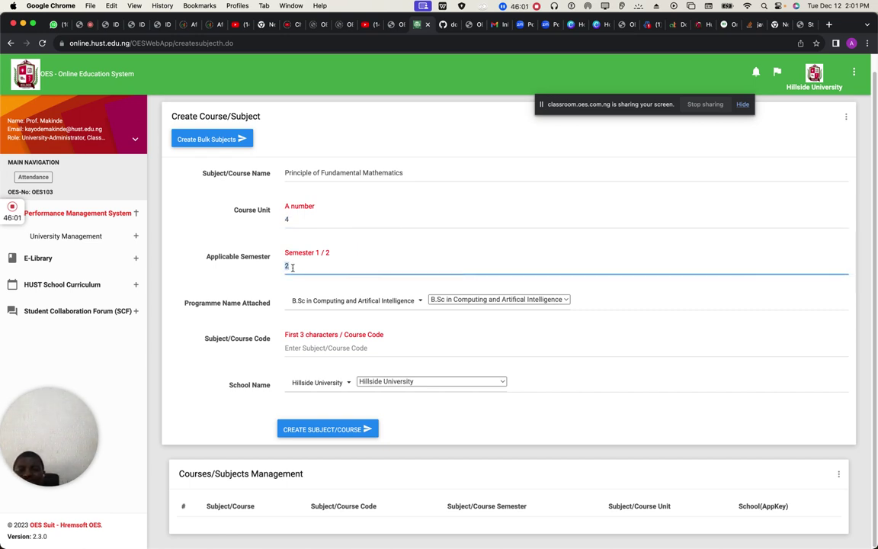
pyautogui.write('2')
pyautogui.write('Sem')
pyautogui.write('ester')
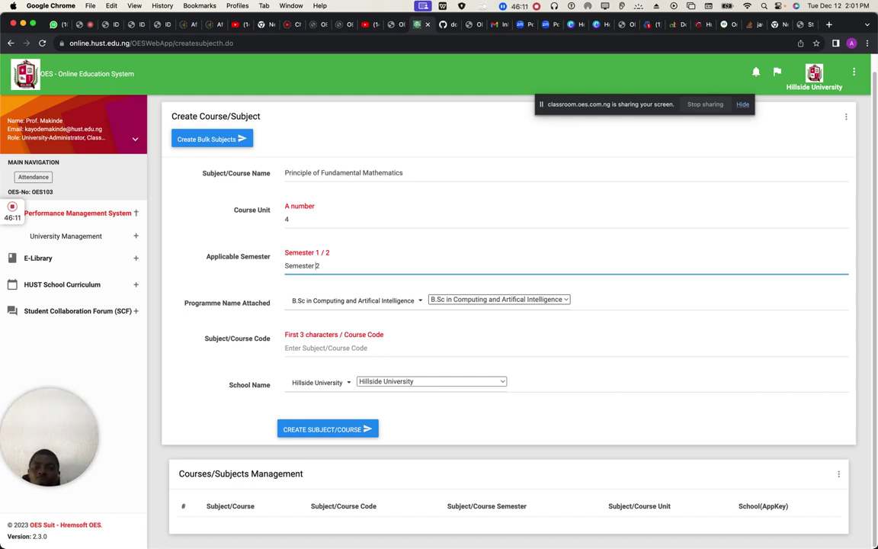
pyautogui.click(516, 298)
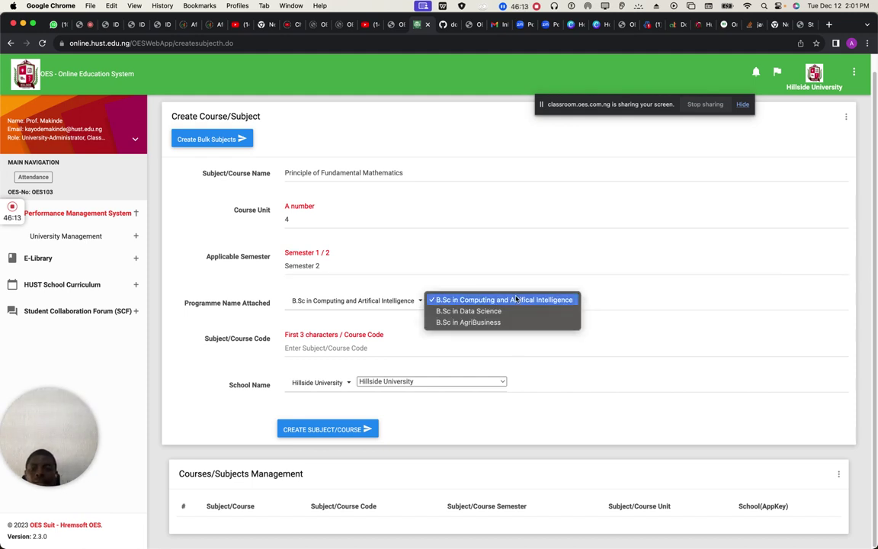
pyautogui.click(503, 300)
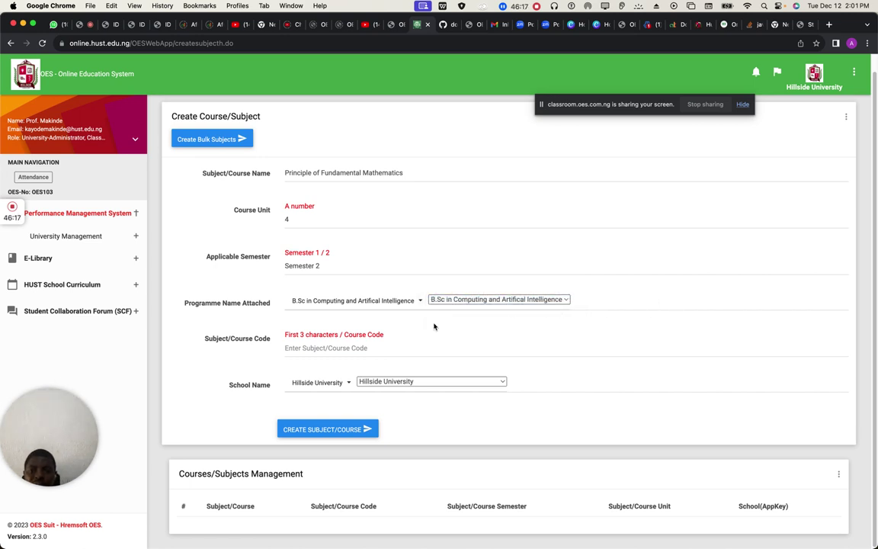
# Step: Enter HMTH101 as the course code and choose School of Computing Sciences as the course's school
pyautogui.click(339, 347)
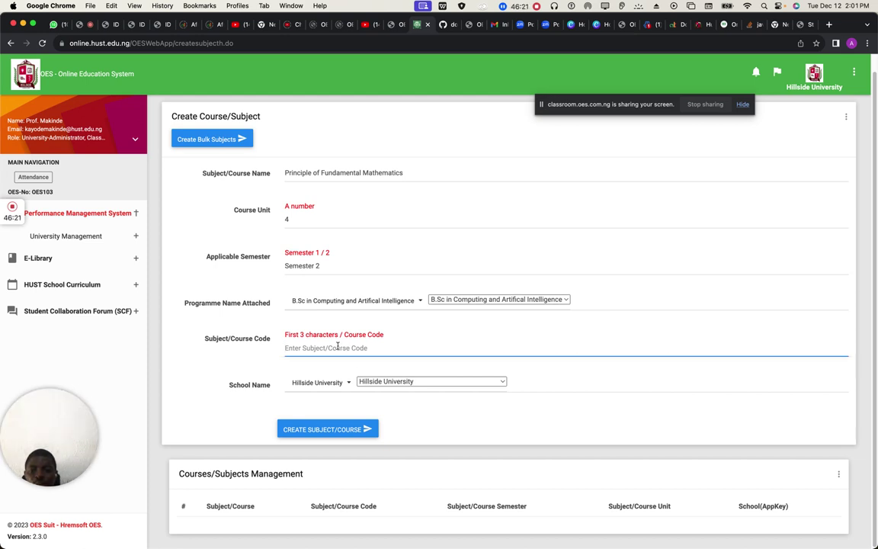
pyautogui.write('HMTH101')
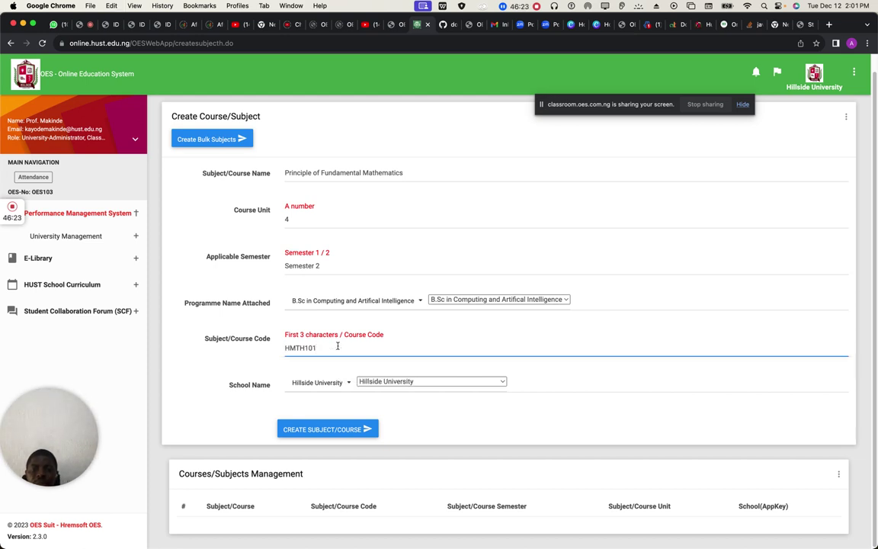
pyautogui.click(397, 382)
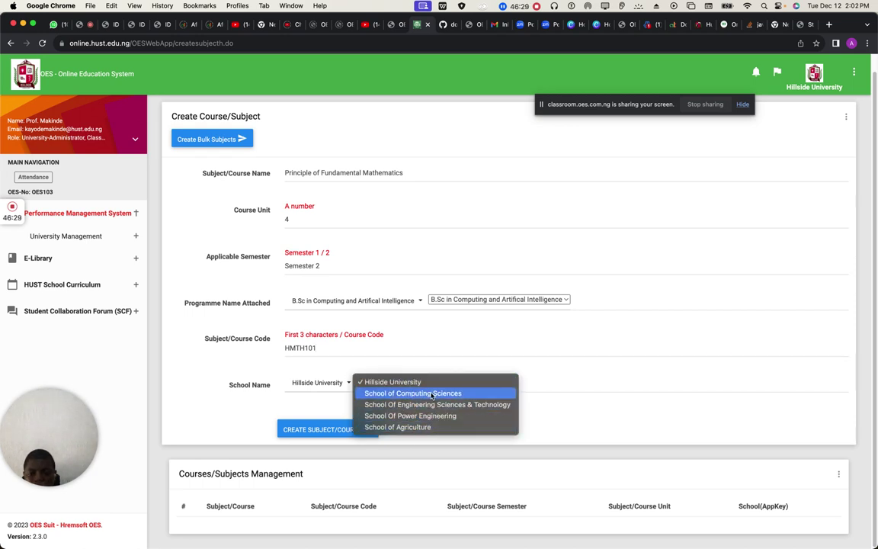
pyautogui.click(432, 394)
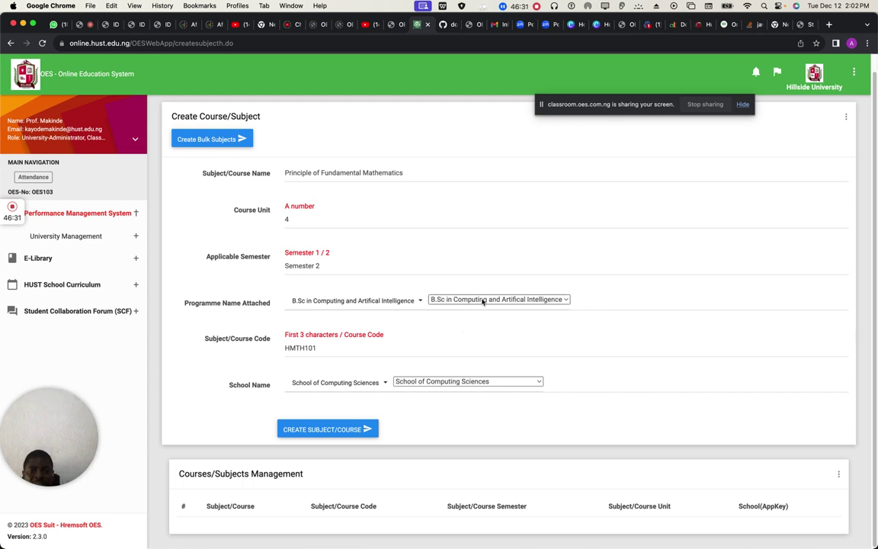
# Step: Change the school to School of Agriculture and the attached programme to B.Sc in AgriBusiness
pyautogui.click(475, 382)
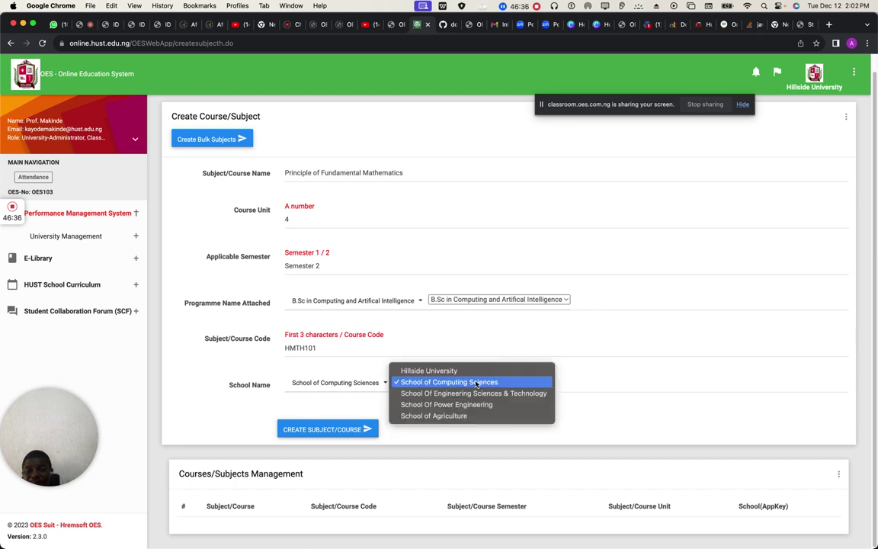
pyautogui.click(460, 416)
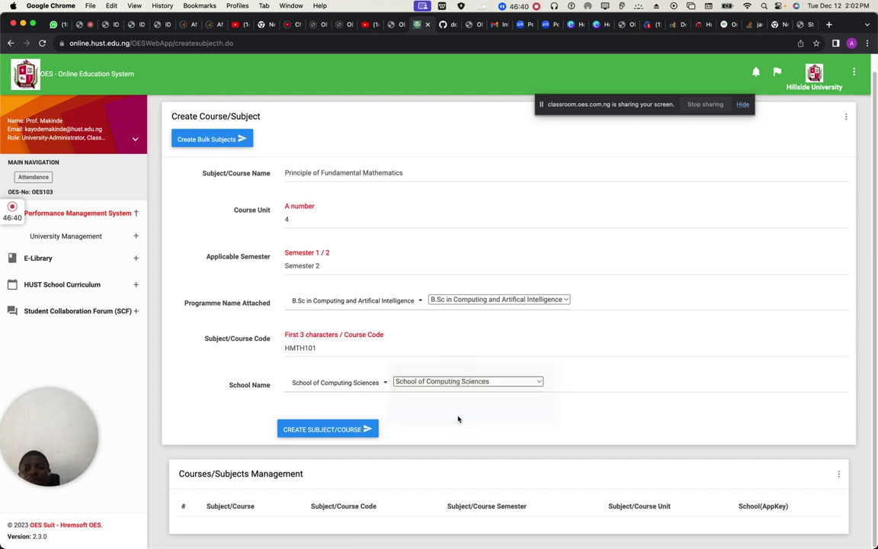
pyautogui.click(504, 300)
pyautogui.click(497, 323)
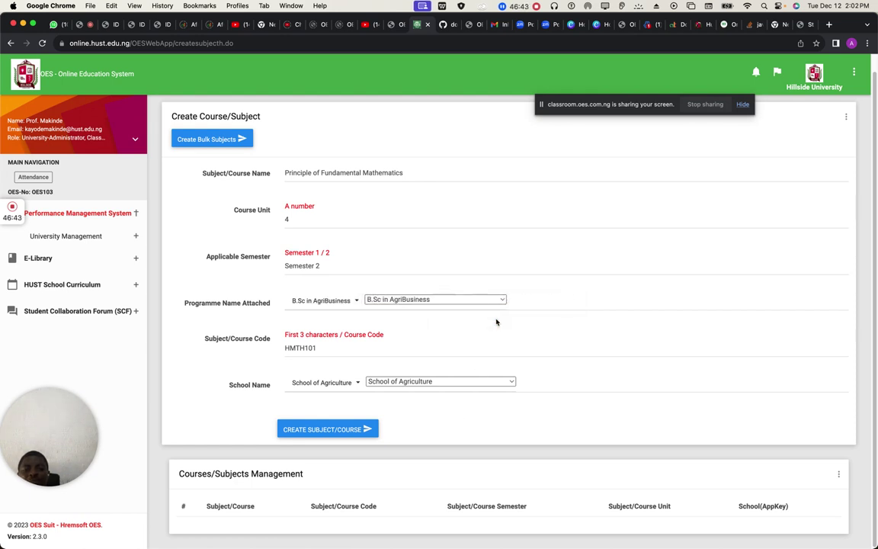
# Step: Assign the course to B.Sc in Computing and Artifical Intelligence under School of Computing Sciences, and create it
pyautogui.click(470, 300)
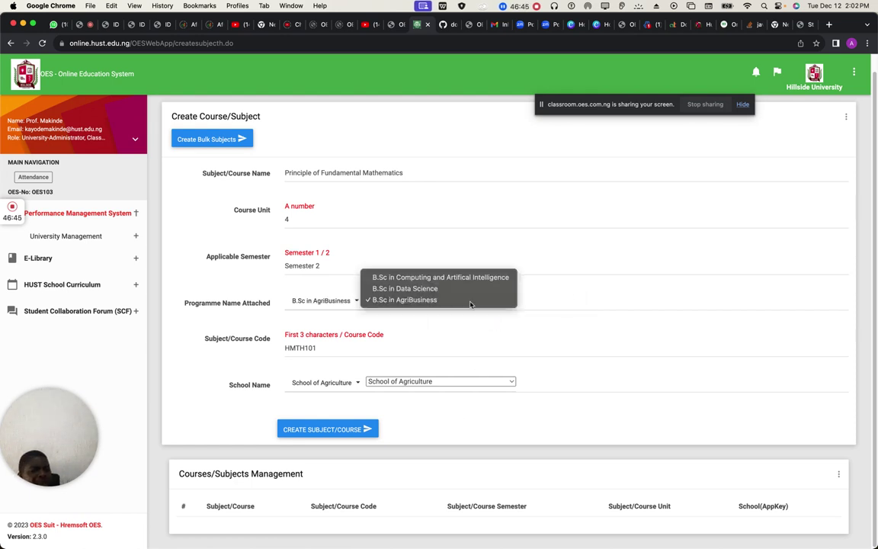
pyautogui.click(474, 278)
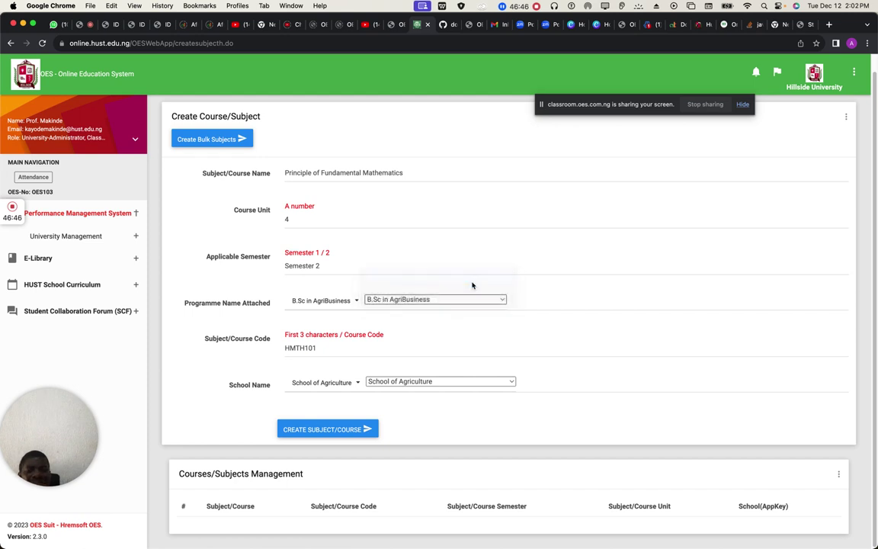
pyautogui.click(430, 383)
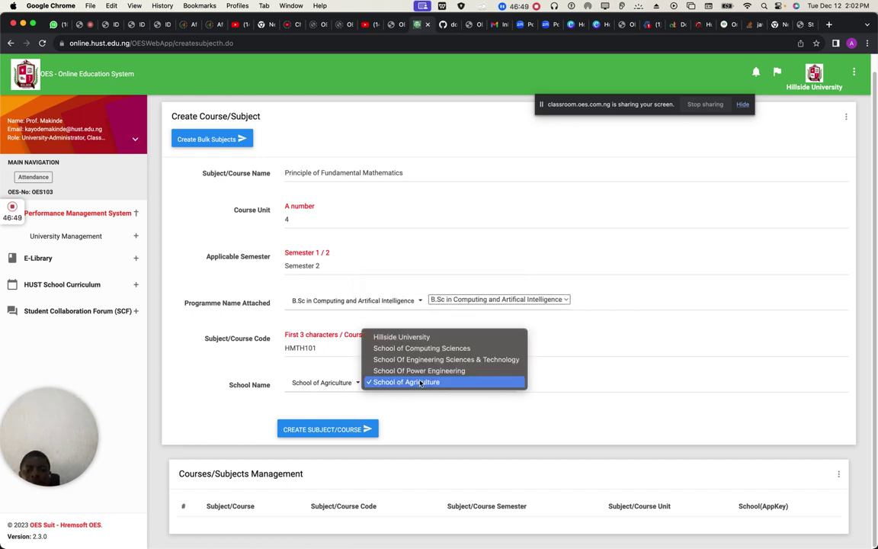
pyautogui.click(446, 349)
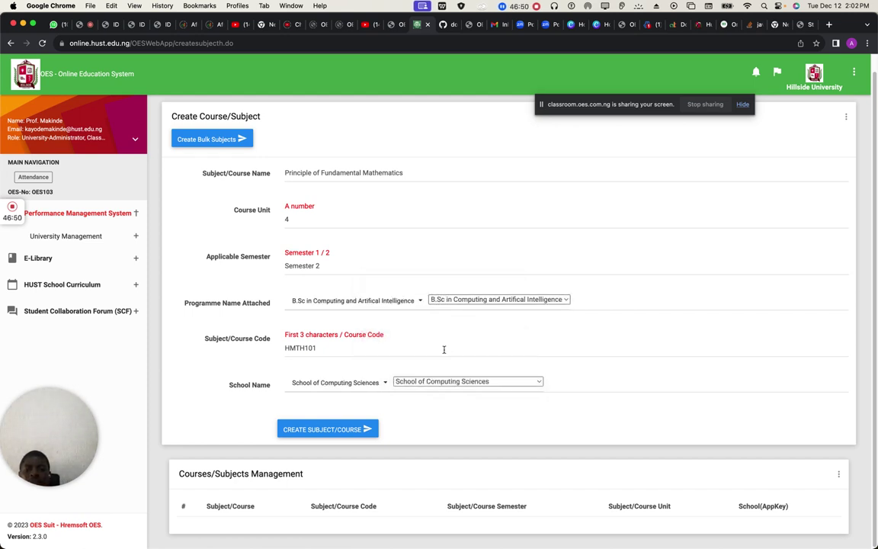
pyautogui.click(327, 430)
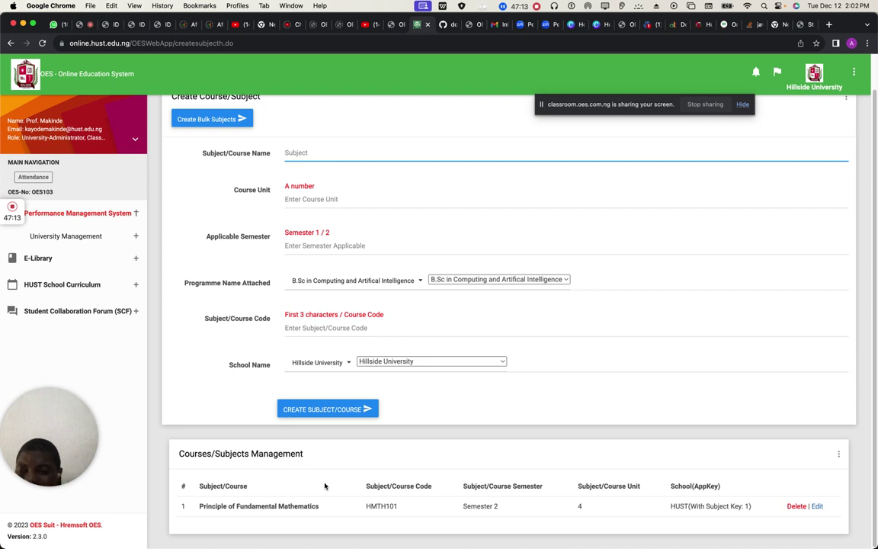
# Step: Open the courses scheme creation page under University Management
pyautogui.click(135, 238)
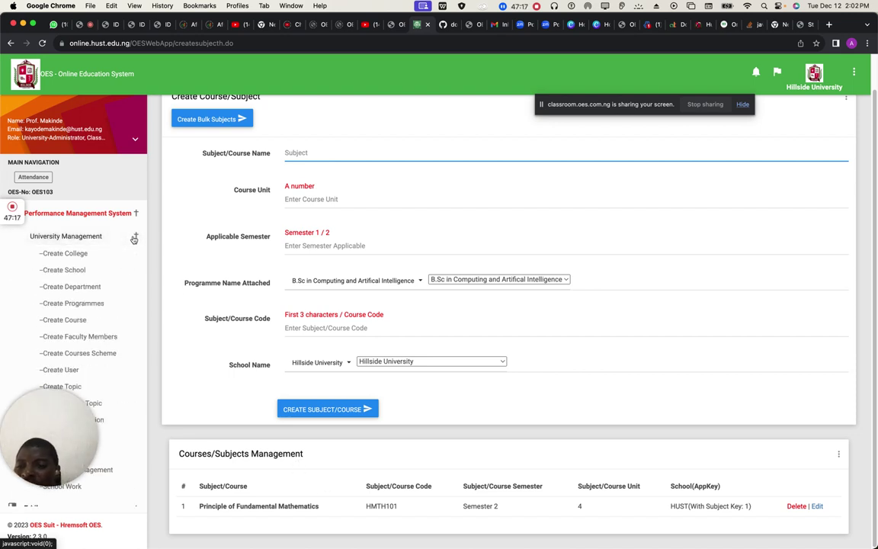
pyautogui.click(114, 355)
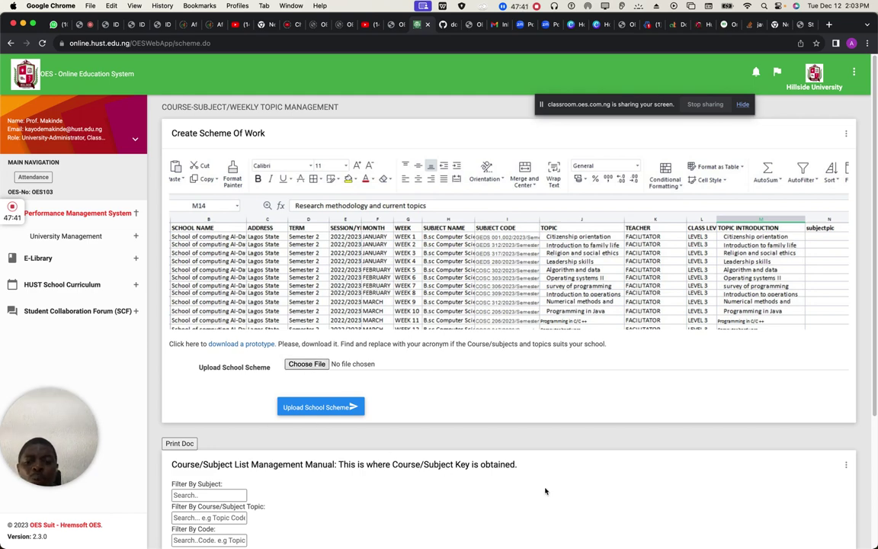
# Step: Examine the scheme of work page and the existing course list on the course creation page
pyautogui.scroll(-5, 502, 337)
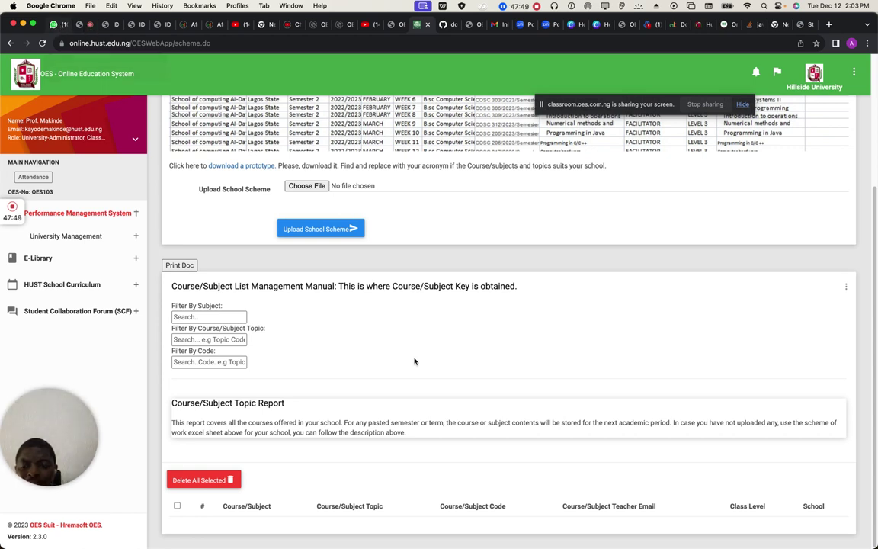
pyautogui.scroll(5, 415, 361)
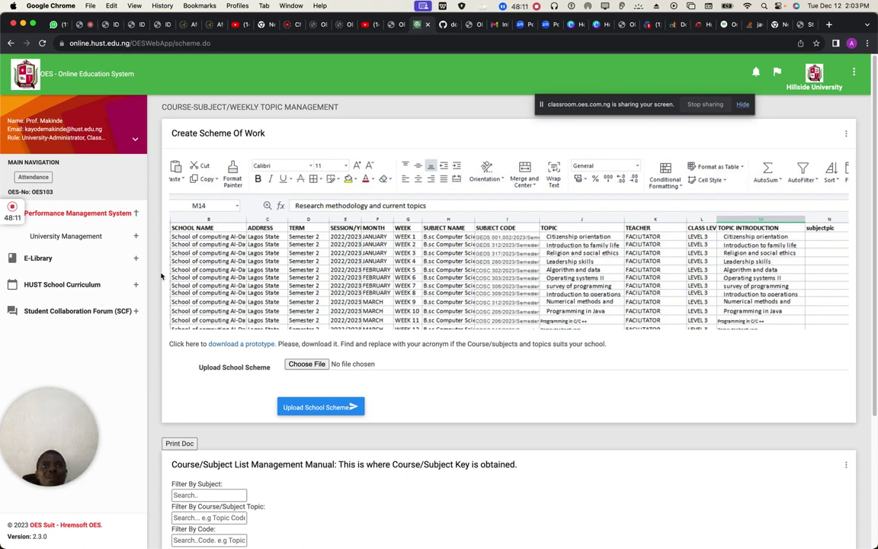
pyautogui.click(136, 238)
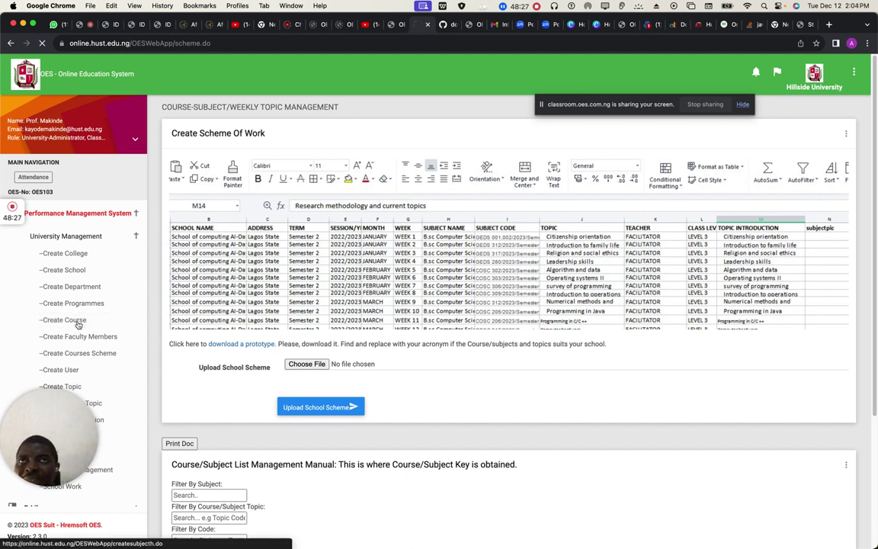
pyautogui.click(79, 322)
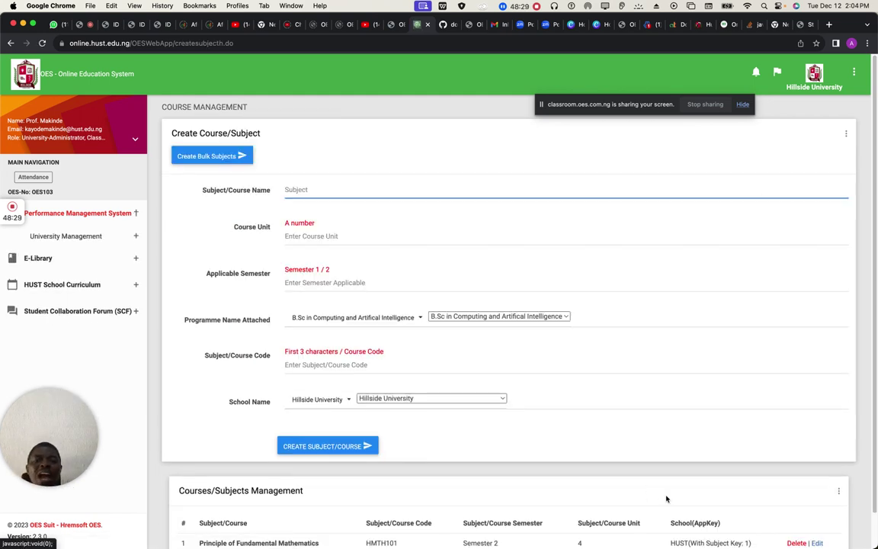
pyautogui.scroll(-1, 666, 499)
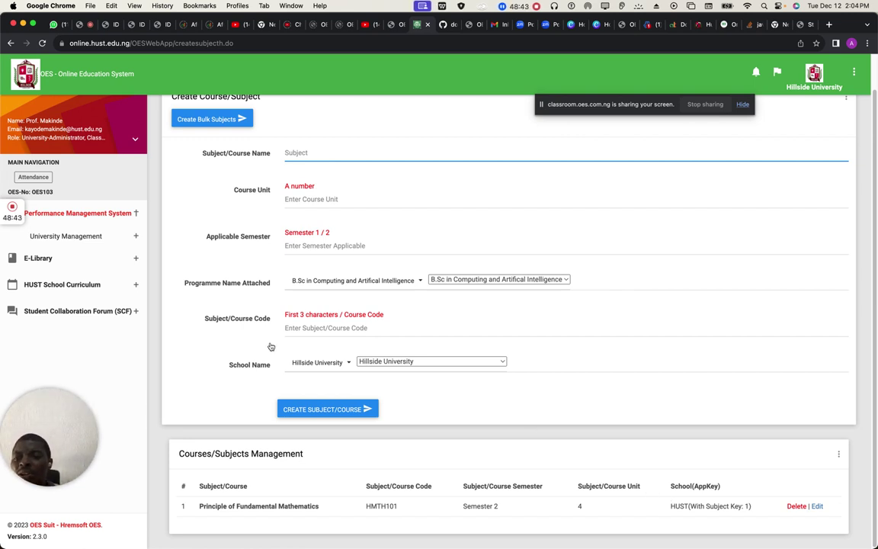
# Step: Compare the courses scheme page with the course creation page under University Management, ending on the courses scheme page
pyautogui.click(108, 240)
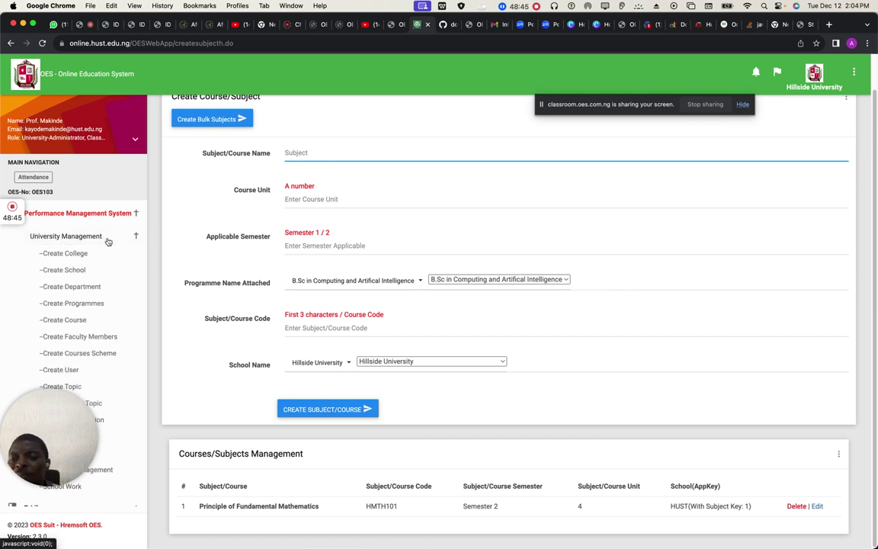
pyautogui.click(105, 353)
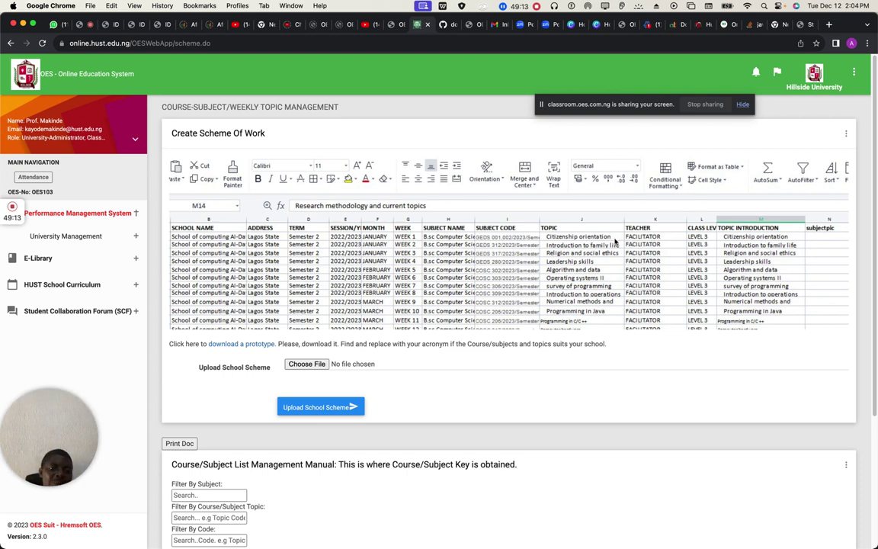
pyautogui.click(113, 237)
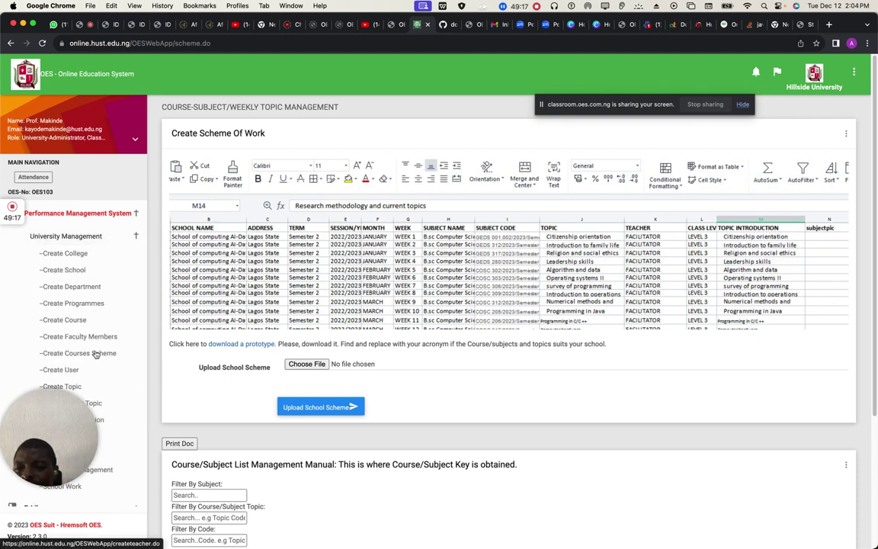
pyautogui.click(76, 326)
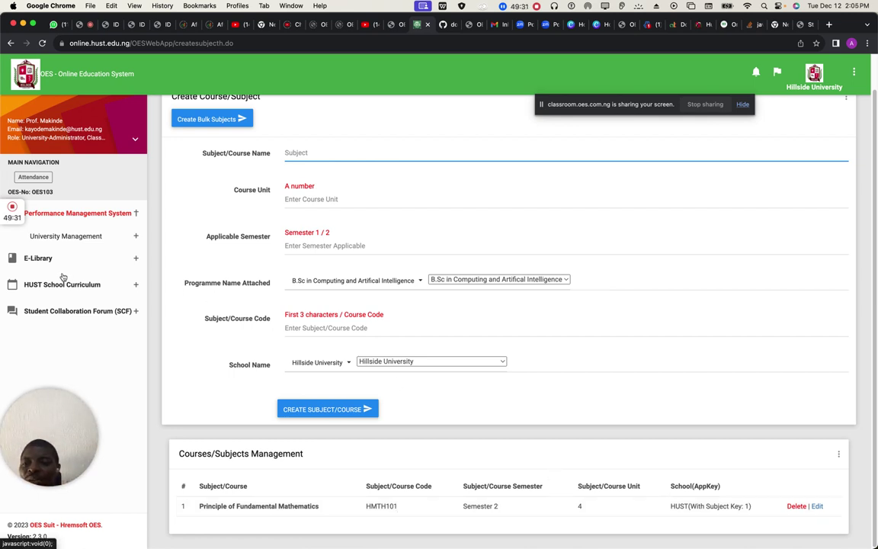
pyautogui.click(74, 235)
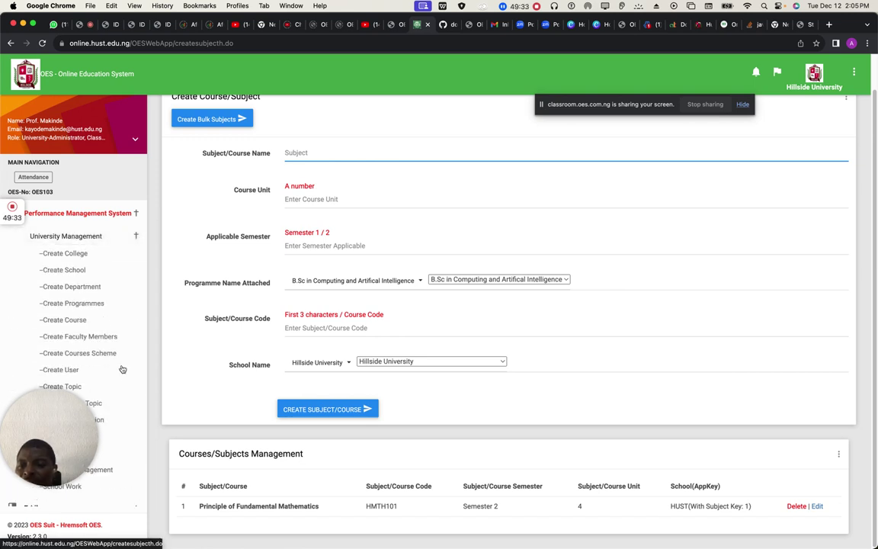
pyautogui.click(91, 353)
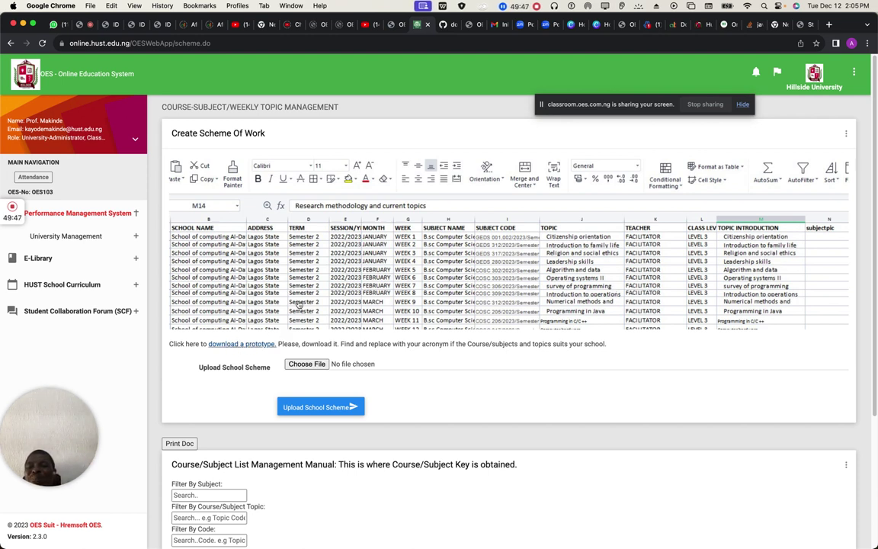
# Step: Examine the course list filters and topic report on the courses scheme page, and reopen that page
pyautogui.moveTo(211, 534)
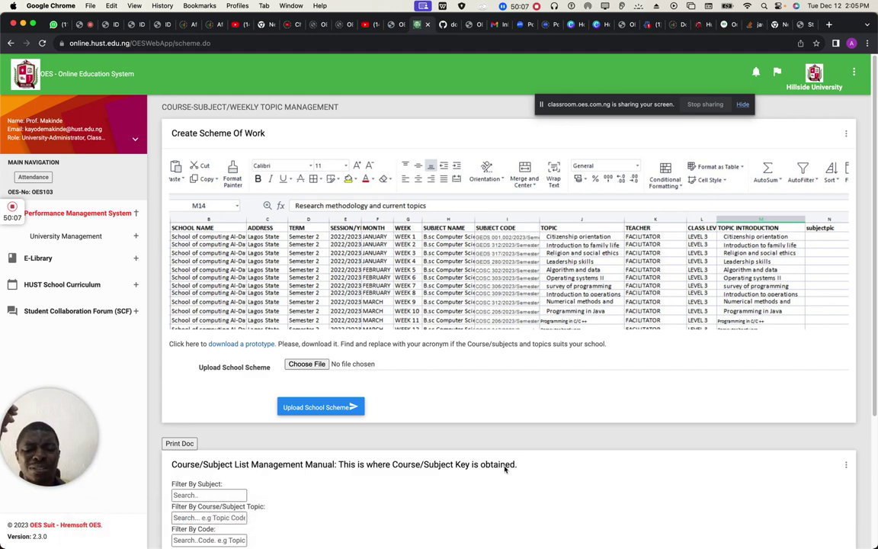
pyautogui.scroll(-5, 504, 468)
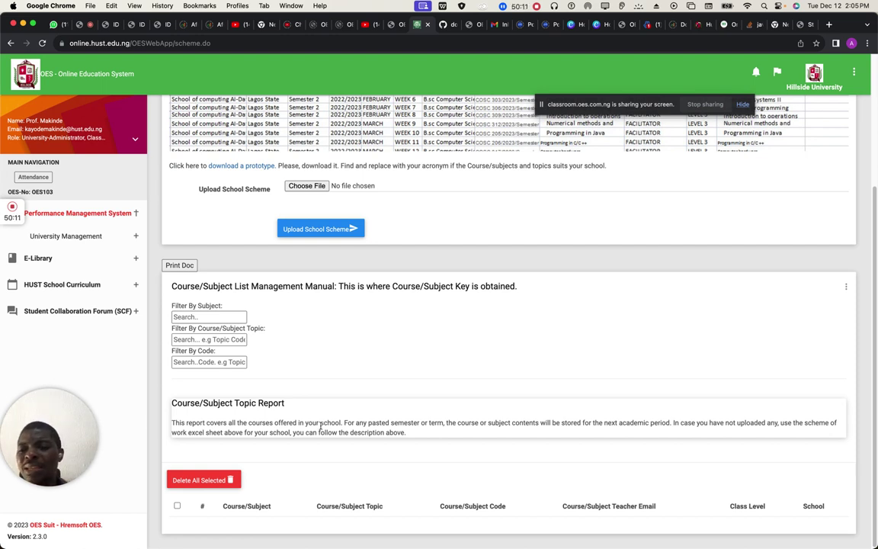
pyautogui.click(136, 237)
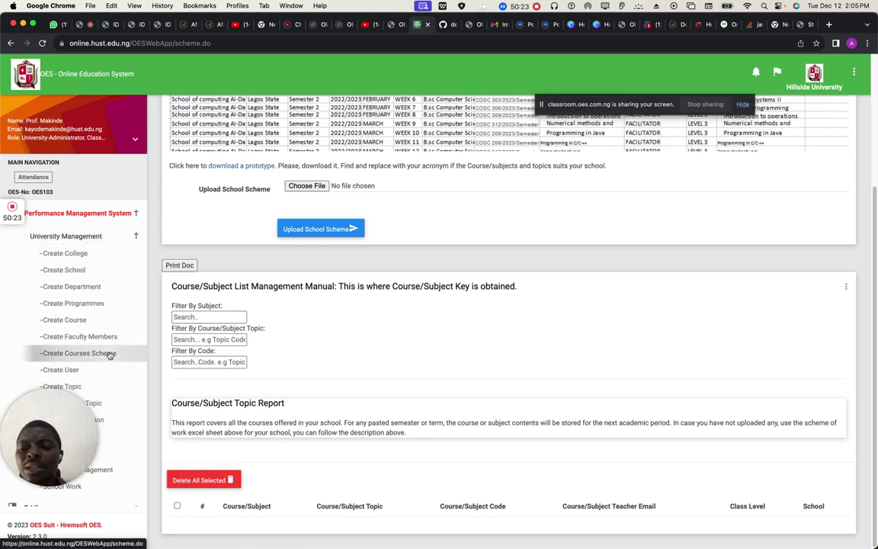
pyautogui.click(94, 323)
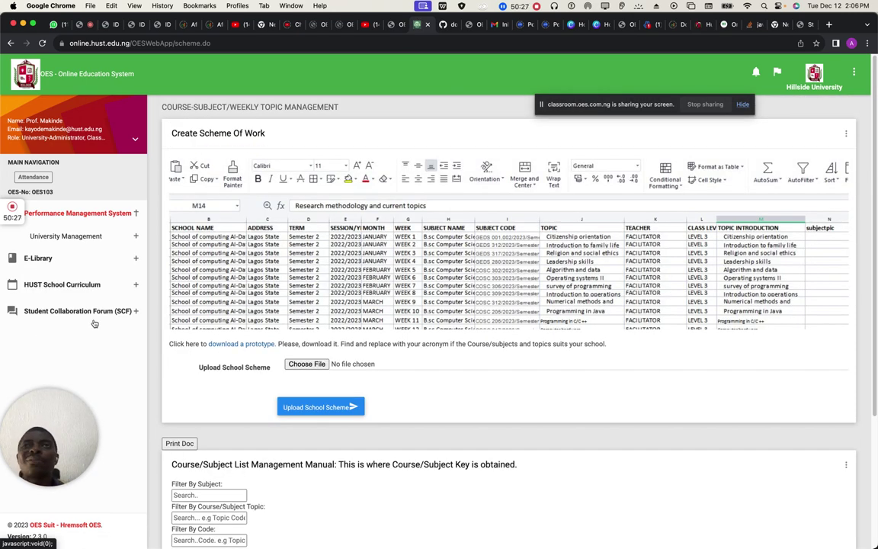
# Step: Open the college creation page and try to delete the second HEALTH AND ALLIED MEDICAL SCIENCES college, in row 5
pyautogui.click(115, 240)
pyautogui.click(81, 259)
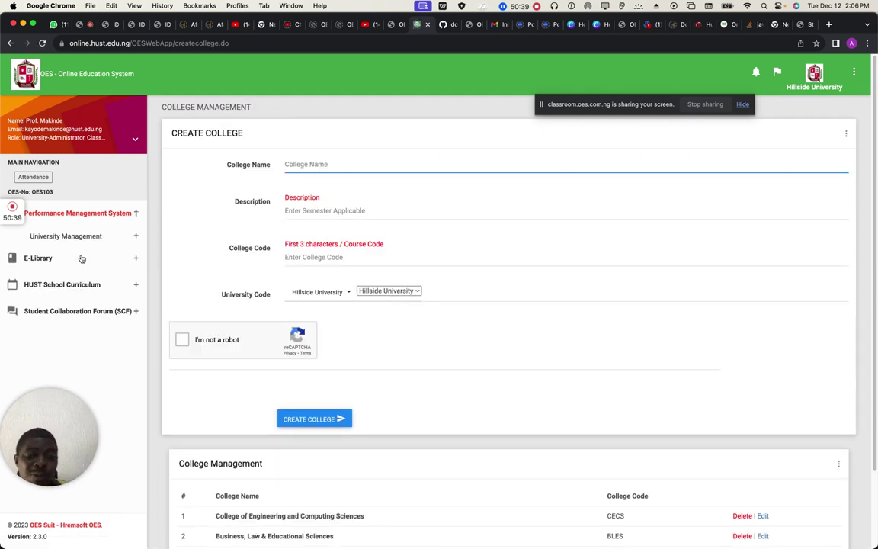
pyautogui.scroll(-3, 558, 407)
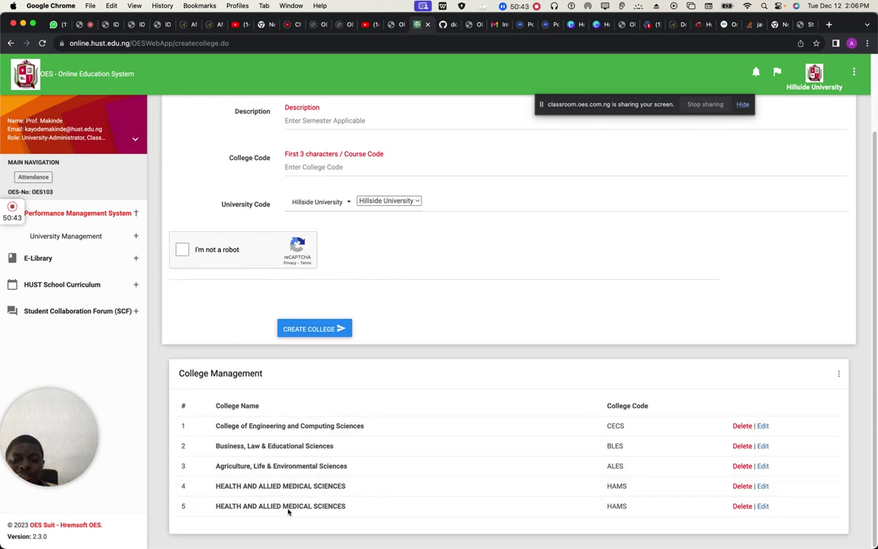
pyautogui.click(744, 509)
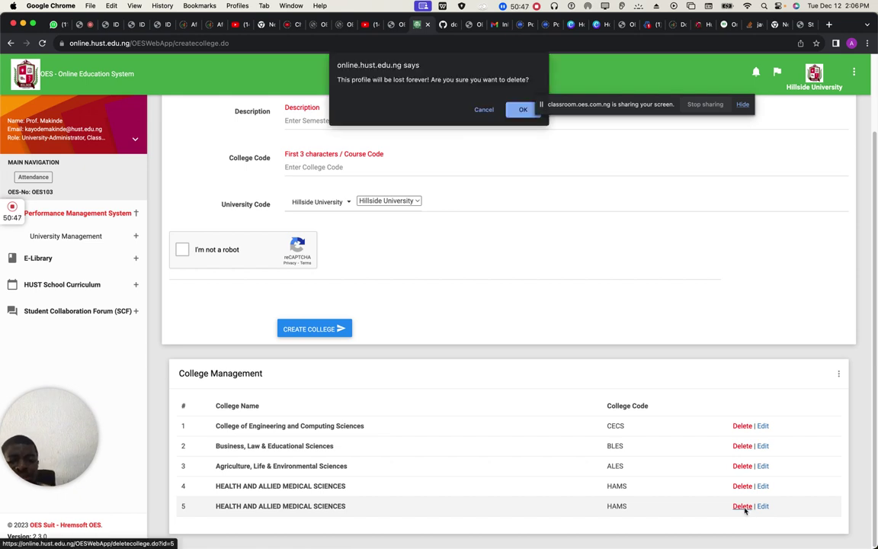
pyautogui.click(520, 111)
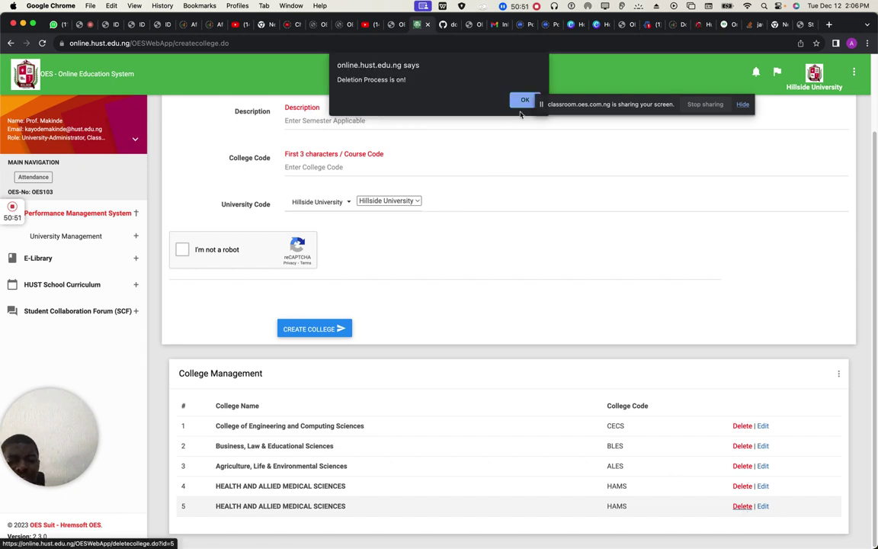
pyautogui.click(525, 100)
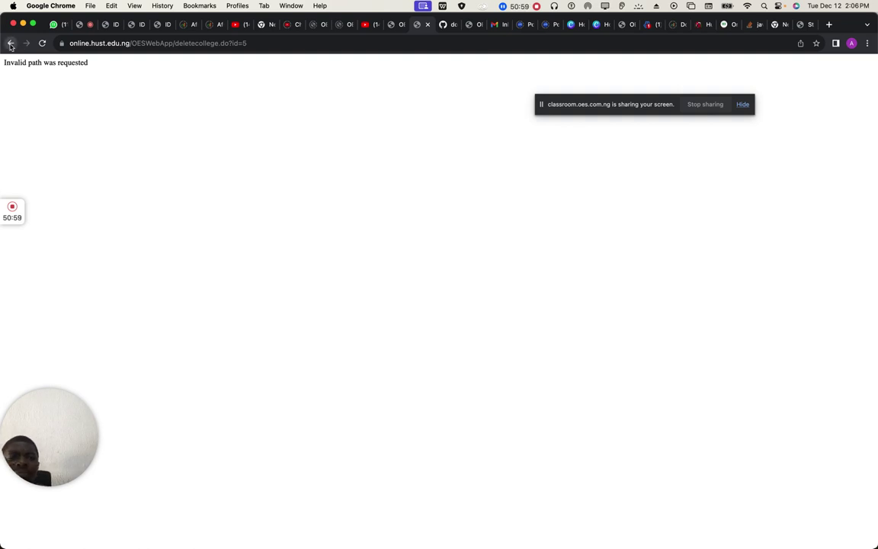
# Step: Return to the college management page and reload it to check the list of colleges
pyautogui.click(10, 44)
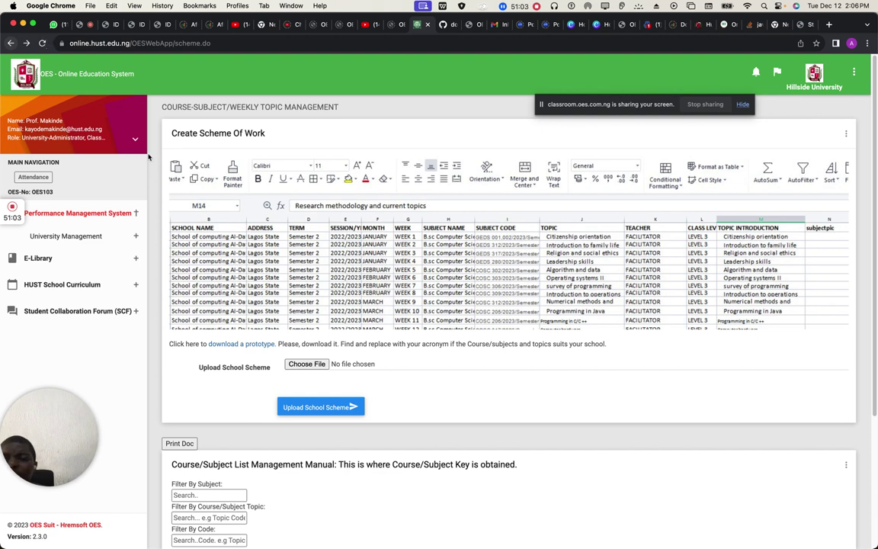
pyautogui.click(98, 238)
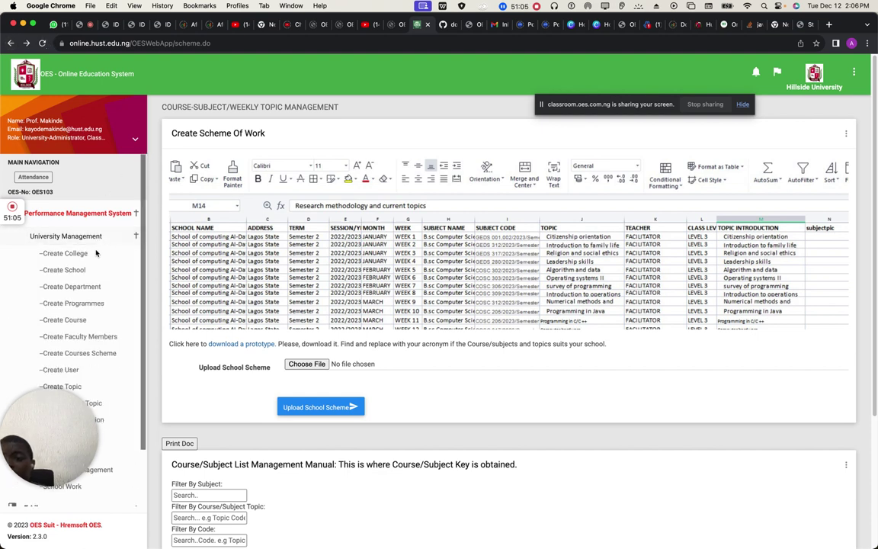
pyautogui.click(76, 254)
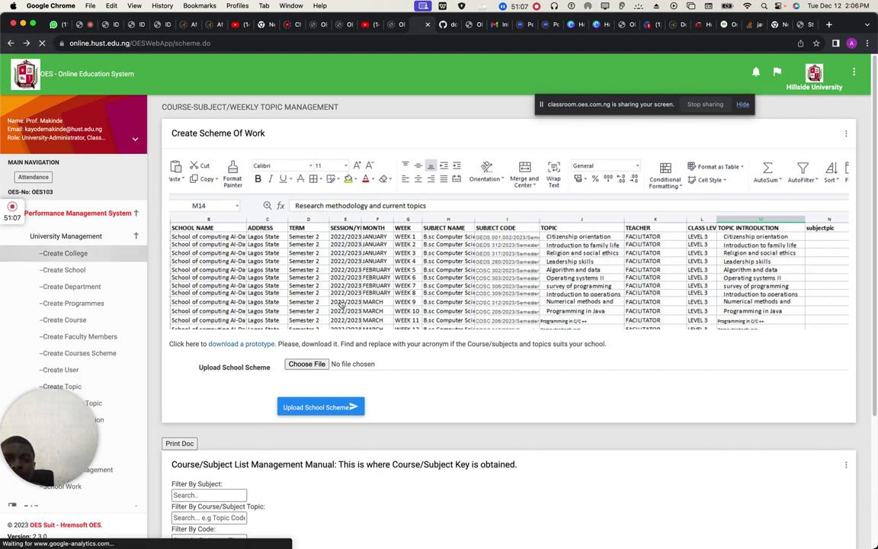
pyautogui.scroll(-5, 341, 304)
pyautogui.scroll(1, 342, 304)
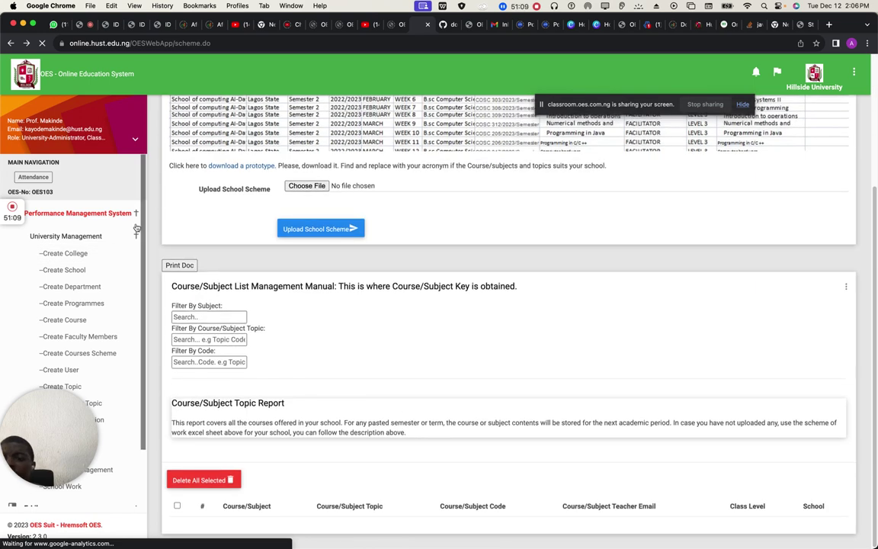
pyautogui.click(83, 257)
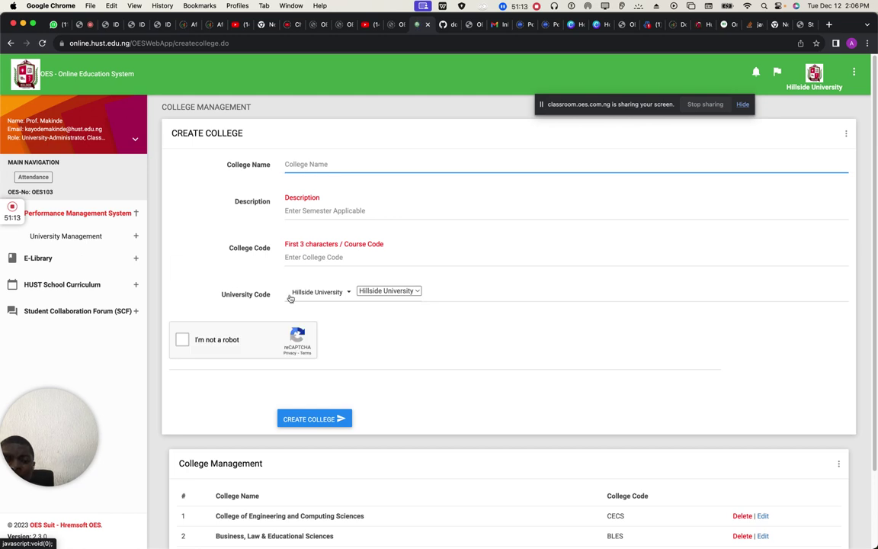
pyautogui.scroll(-1, 290, 299)
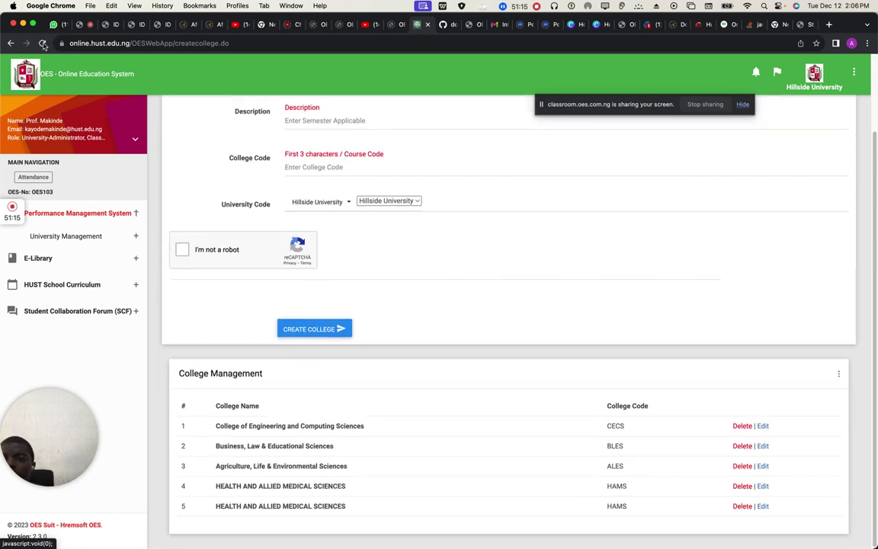
pyautogui.click(43, 44)
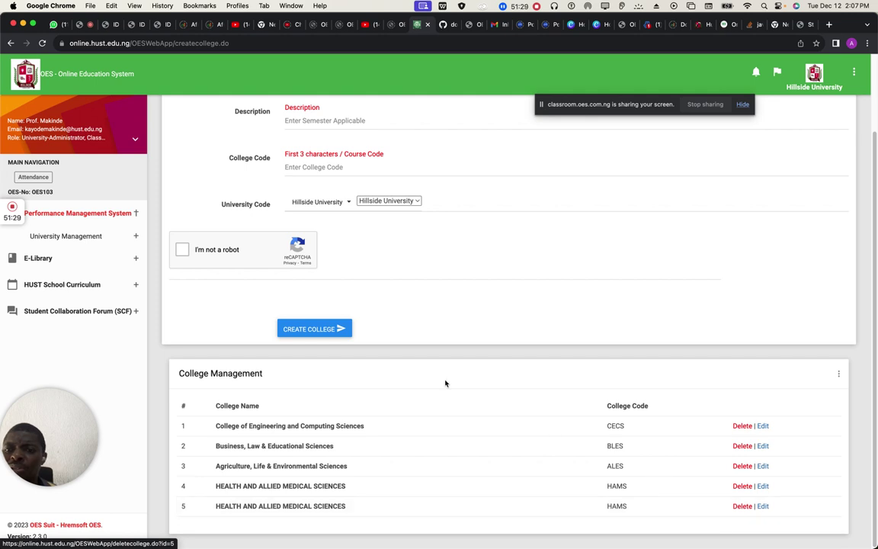
# Step: View the faculty member creation form, and open the user creation page to examine the student and user list
pyautogui.click(136, 239)
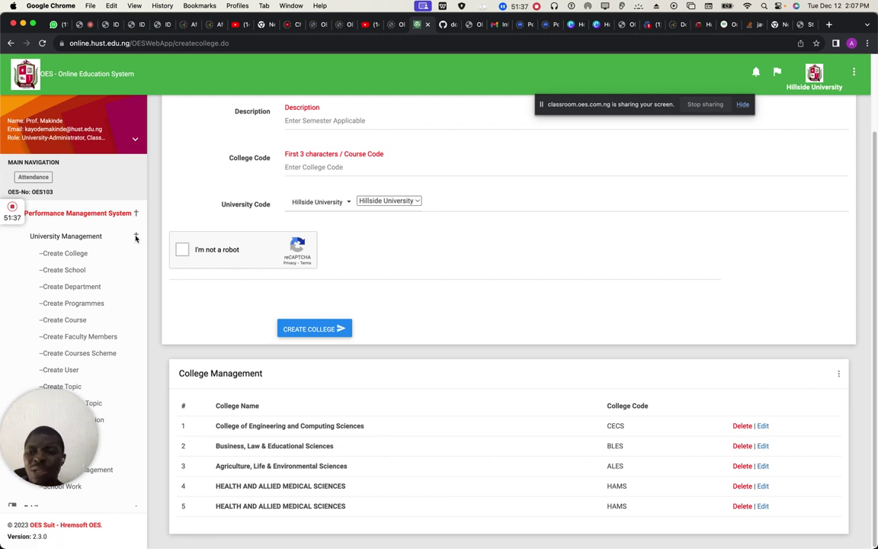
pyautogui.click(96, 338)
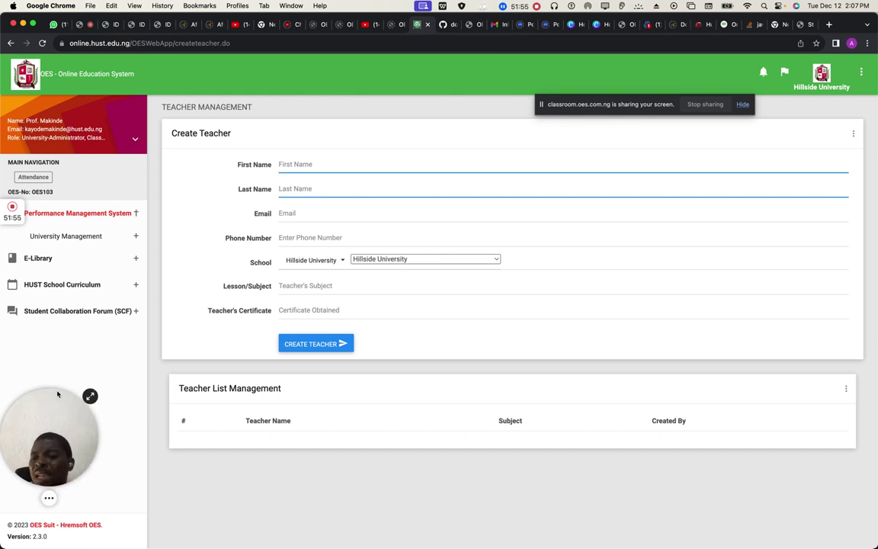
pyautogui.click(123, 237)
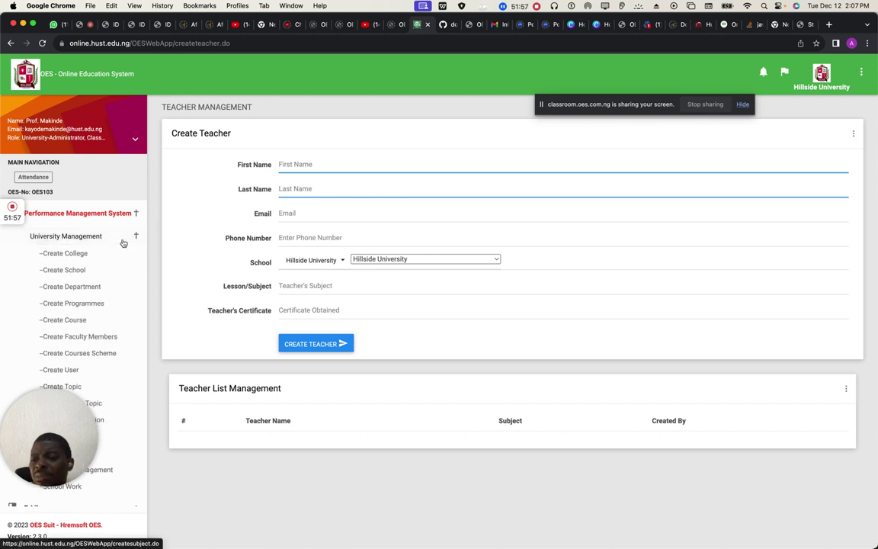
pyautogui.scroll(-2, 118, 335)
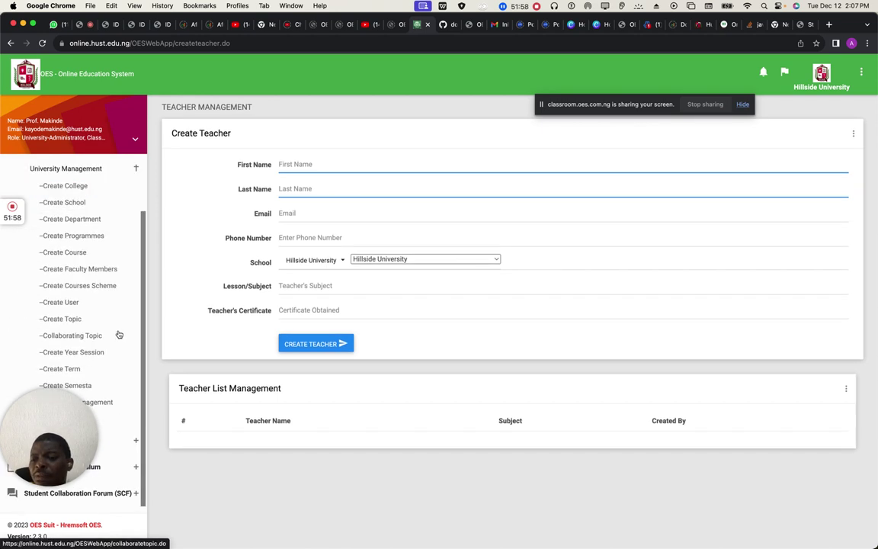
pyautogui.click(61, 303)
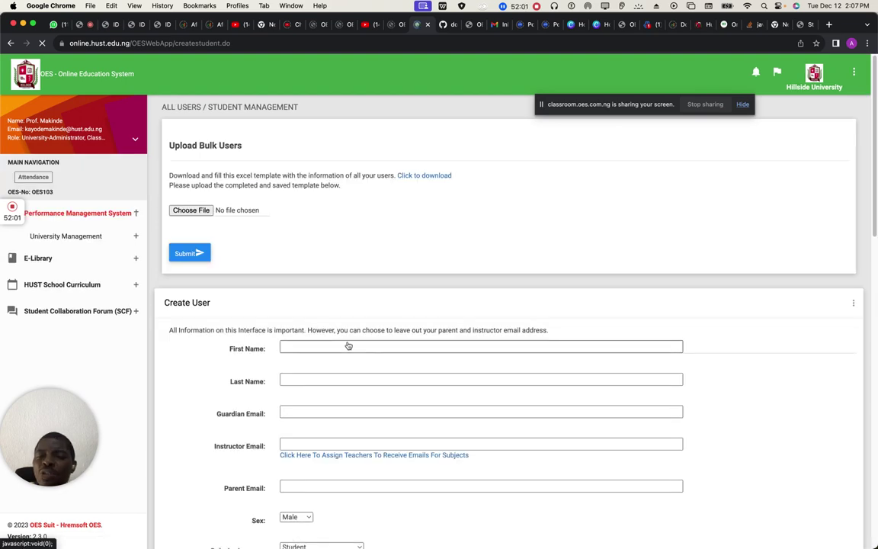
pyautogui.scroll(-15, 590, 390)
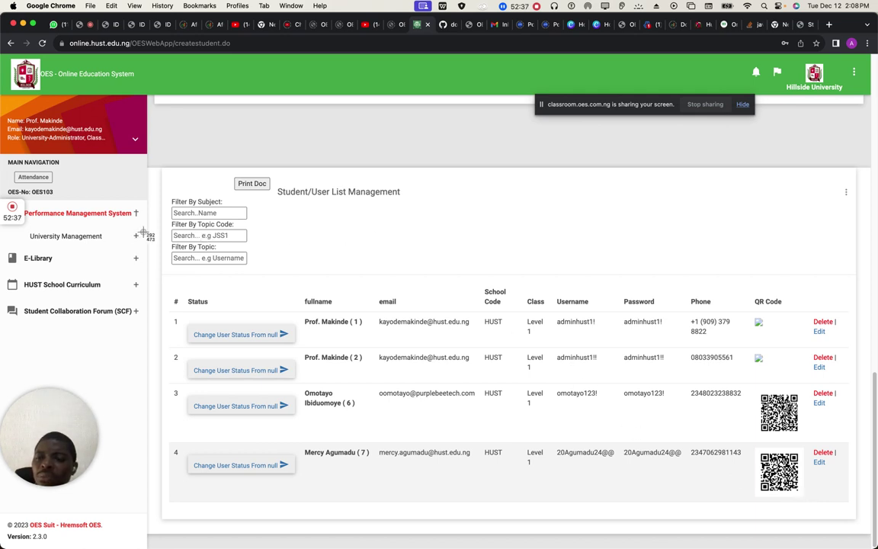
pyautogui.press('Escape')
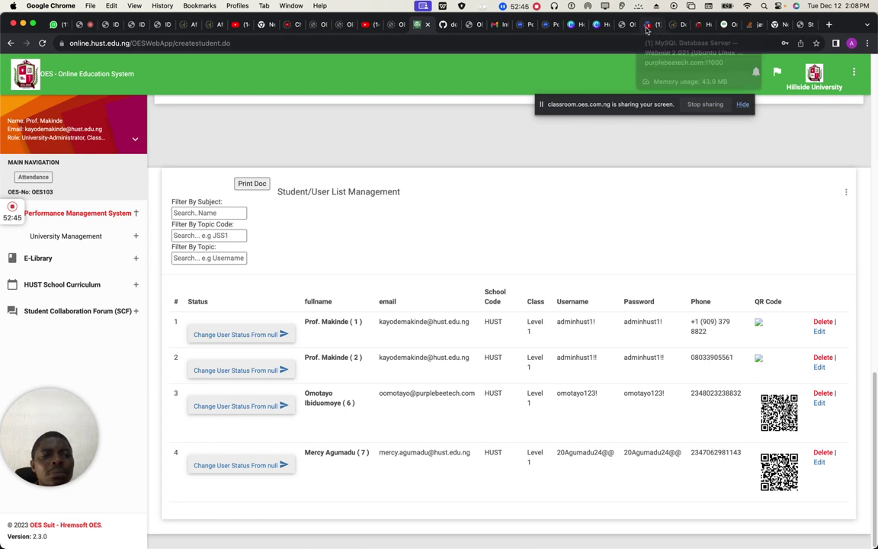
# Step: Switch to the OES Training meeting and admit the participant waiting to join
pyautogui.click(82, 25)
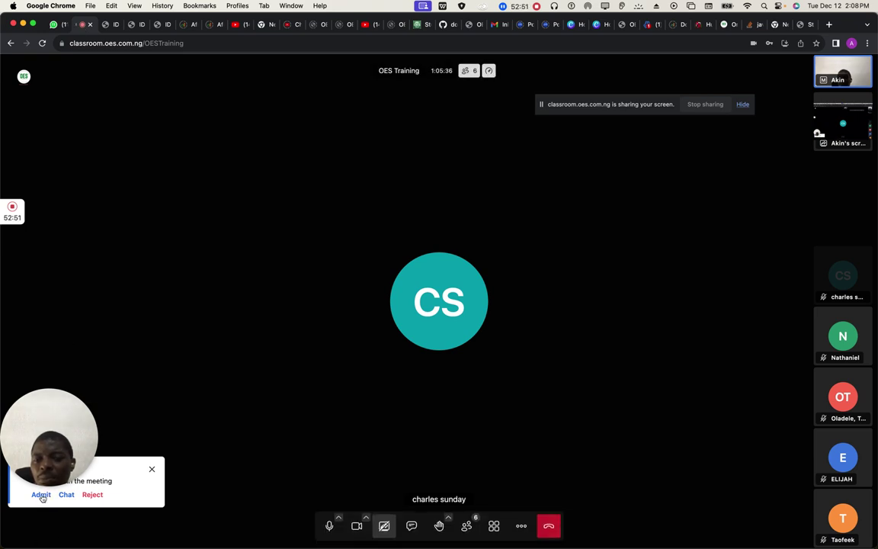
pyautogui.click(41, 495)
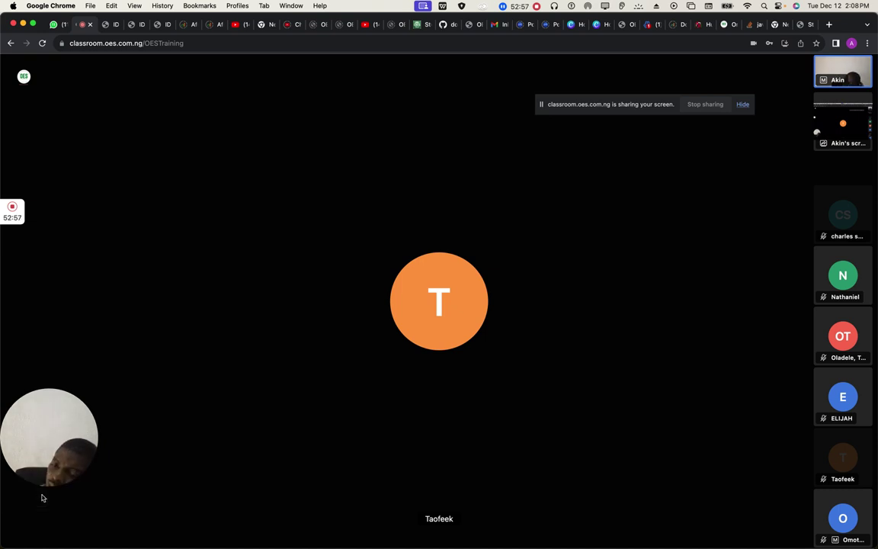
pyautogui.moveTo(94, 415)
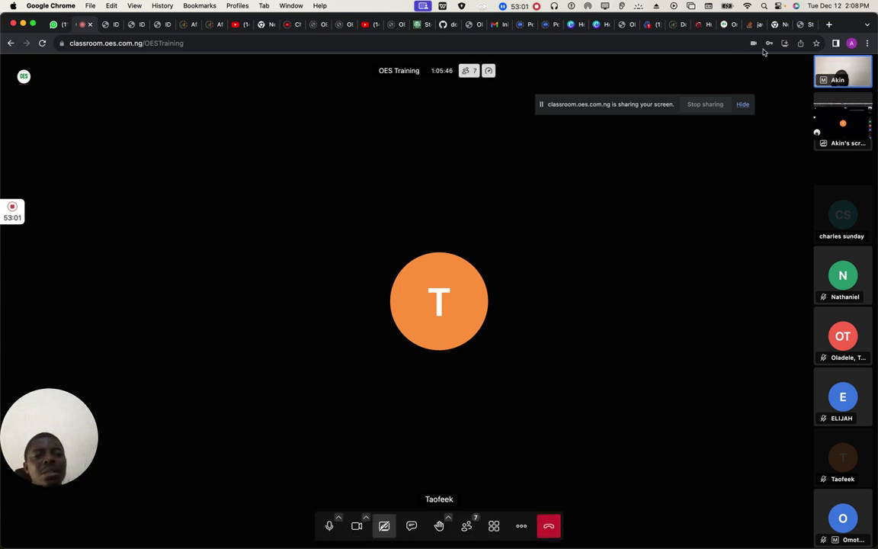
# Step: Return to the user creation page and examine its form's end and the Student/User List Management table
pyautogui.click(419, 29)
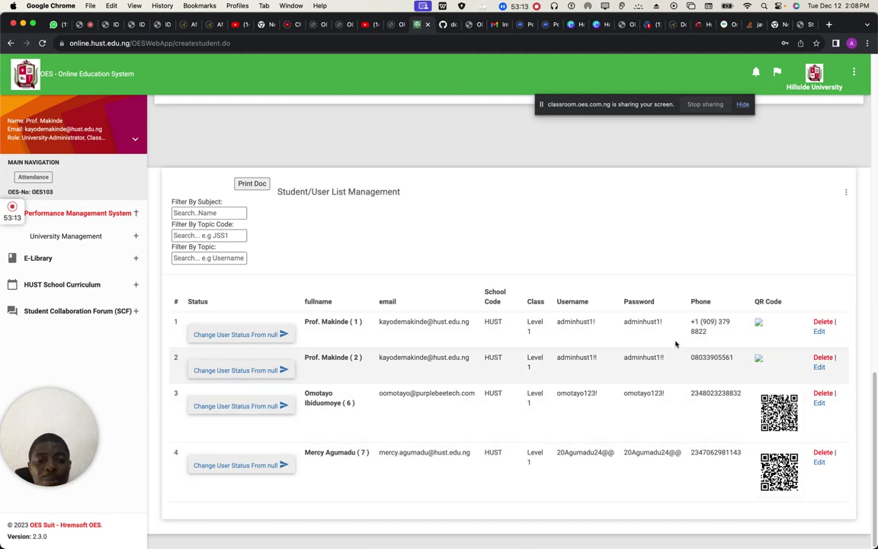
pyautogui.scroll(5, 631, 425)
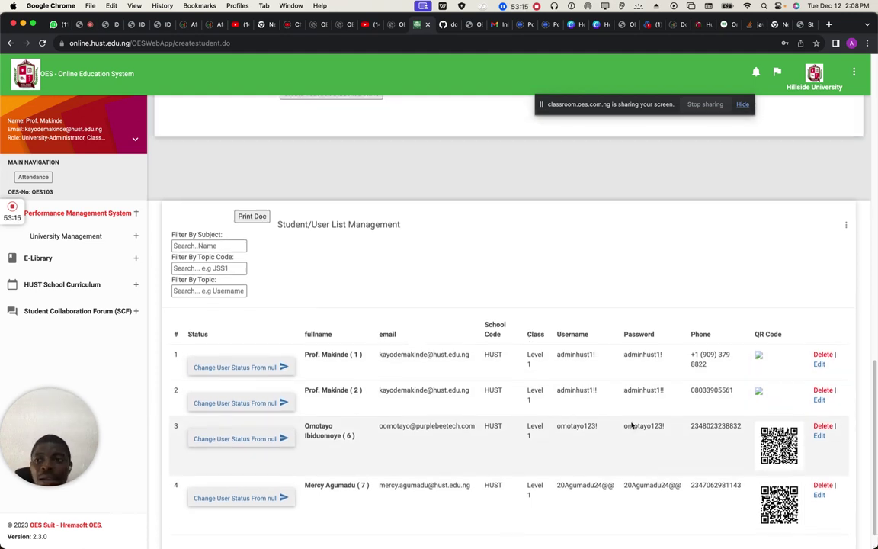
pyautogui.scroll(-5, 632, 425)
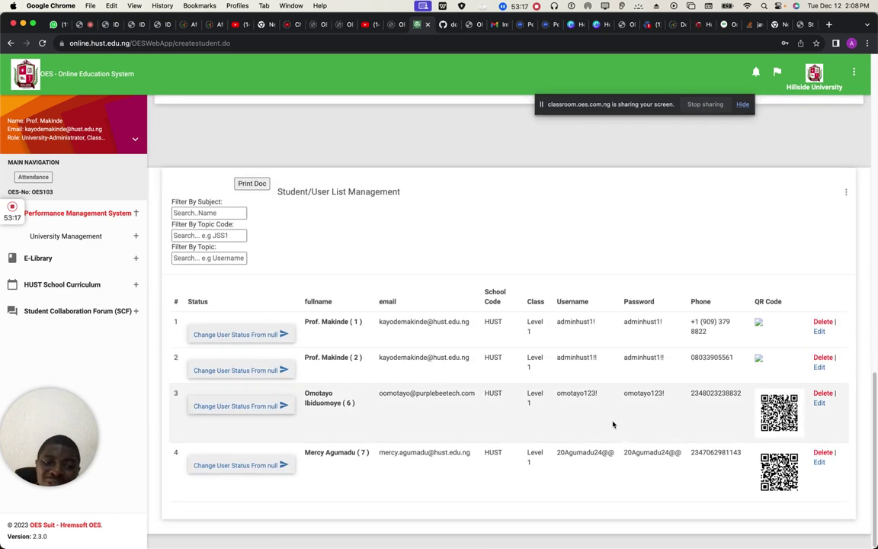
pyautogui.scroll(3, 631, 442)
pyautogui.scroll(1, 632, 441)
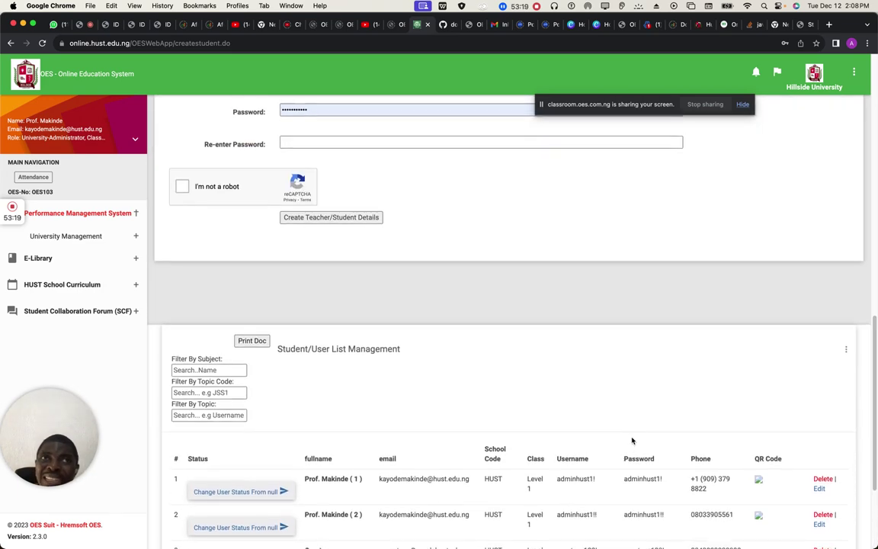
pyautogui.scroll(-4, 632, 441)
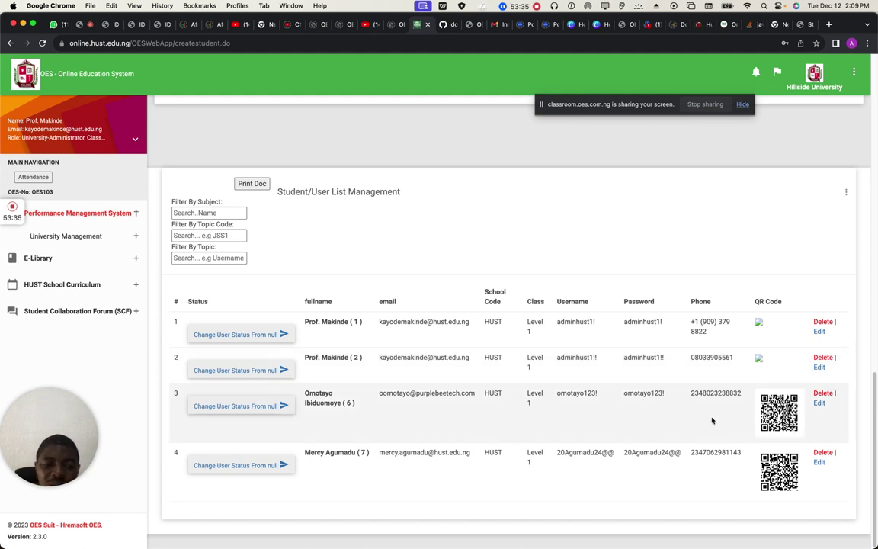
# Step: Copy the password of the user in row 3 of the student/user list, dismissing the username alert
pyautogui.tripleClick(650, 394)
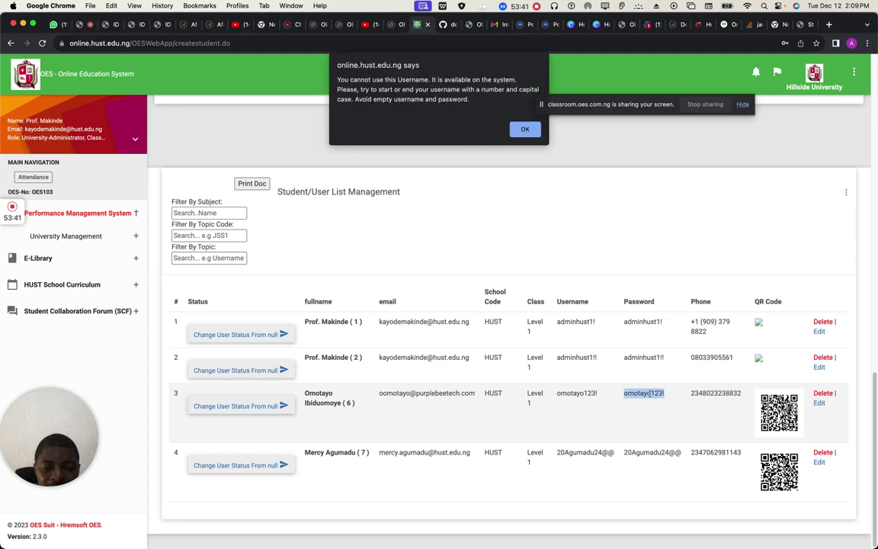
pyautogui.click(524, 130)
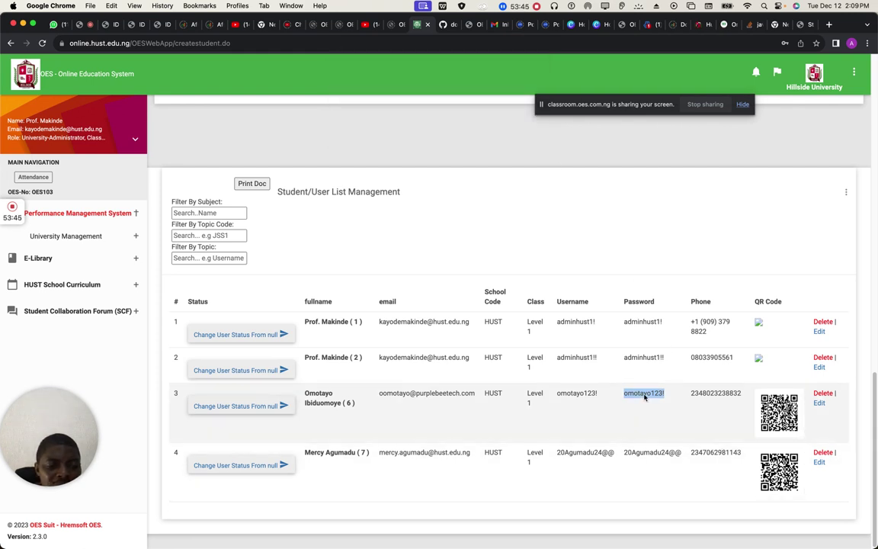
pyautogui.rightClick(644, 394)
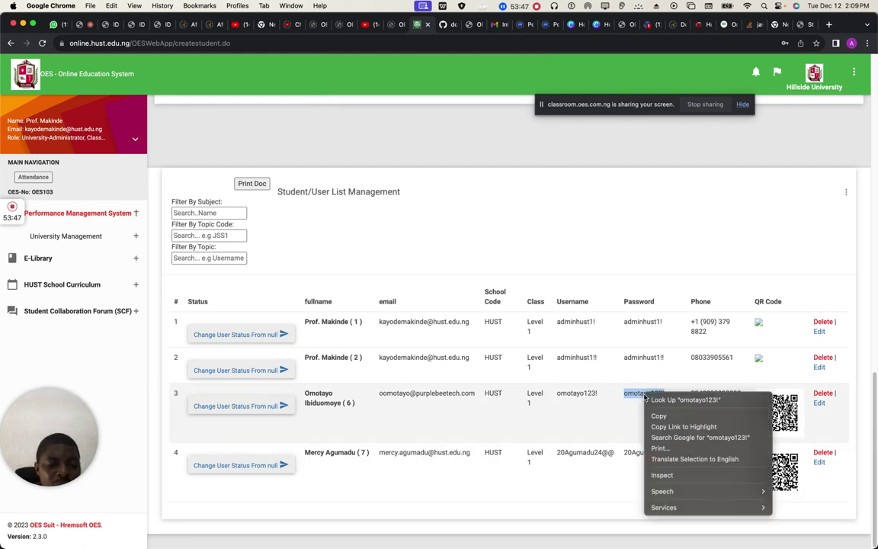
pyautogui.click(663, 416)
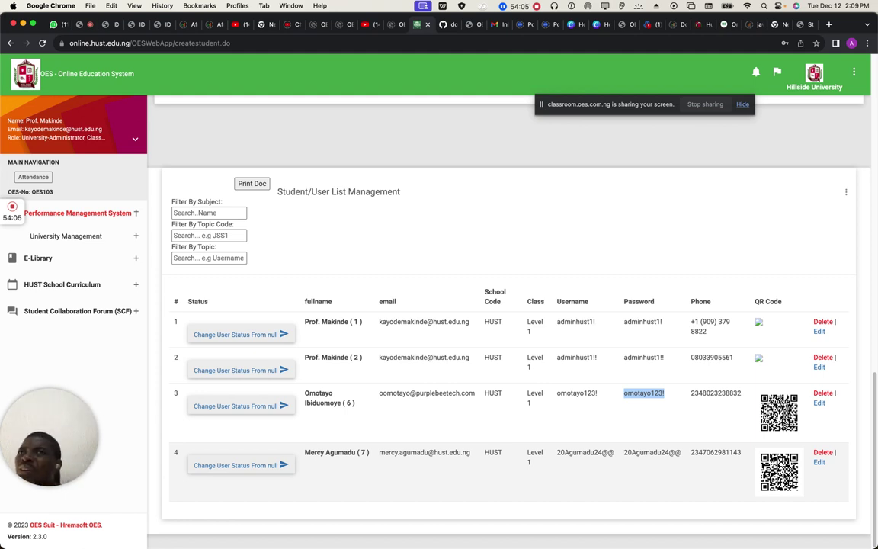
# Step: View the Department of Agriculture page on the university website, and return to the student/user list
pyautogui.click(701, 26)
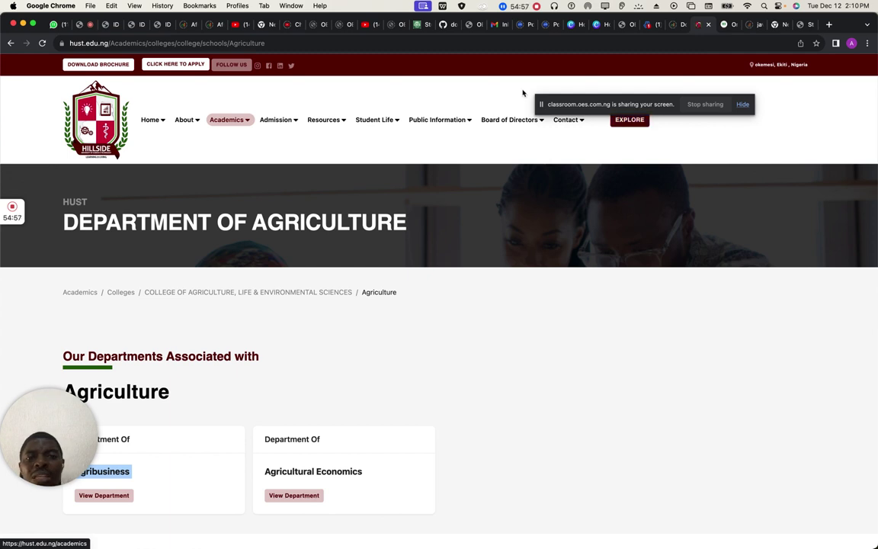
pyautogui.click(423, 26)
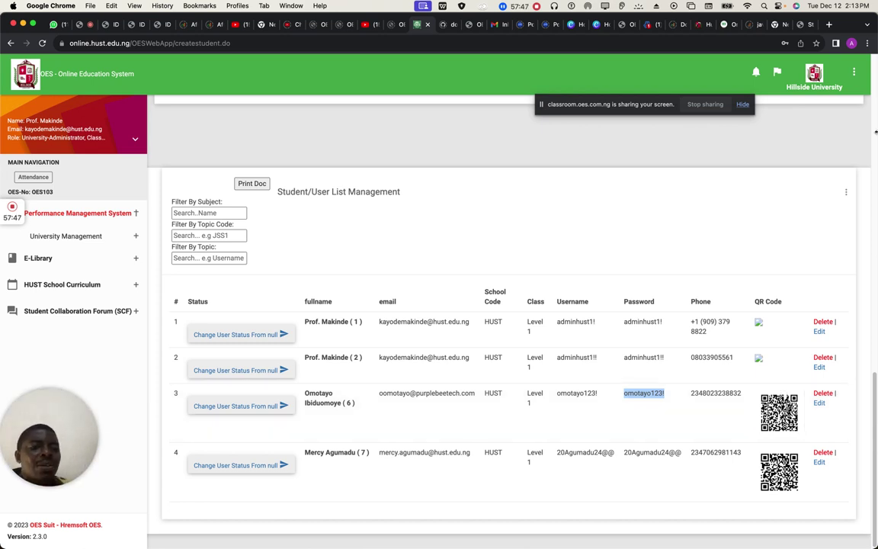
# Step: Open Attendance Management to view the university's attendance list report
pyautogui.click(855, 74)
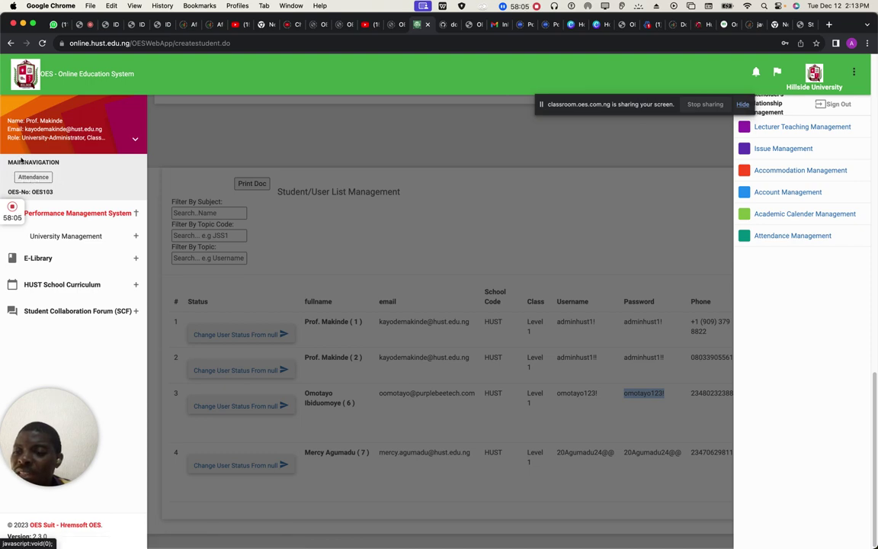
pyautogui.click(38, 180)
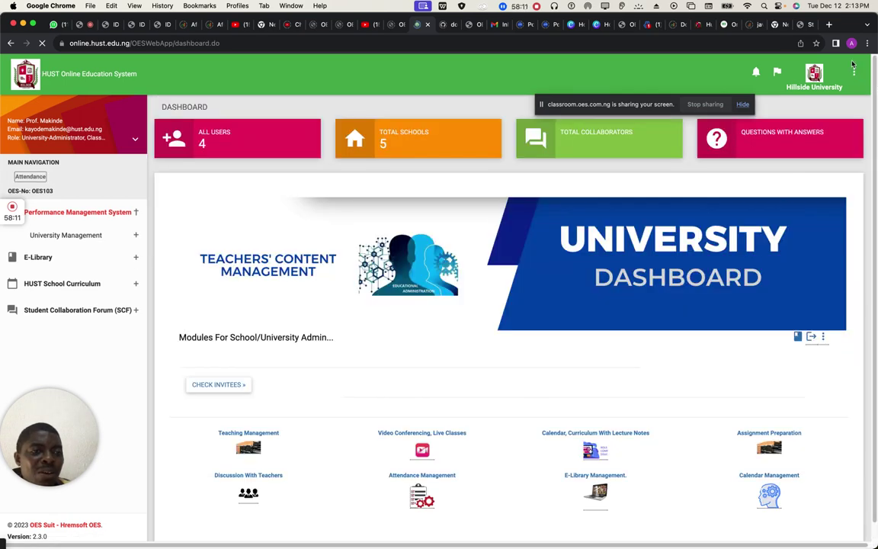
pyautogui.click(854, 73)
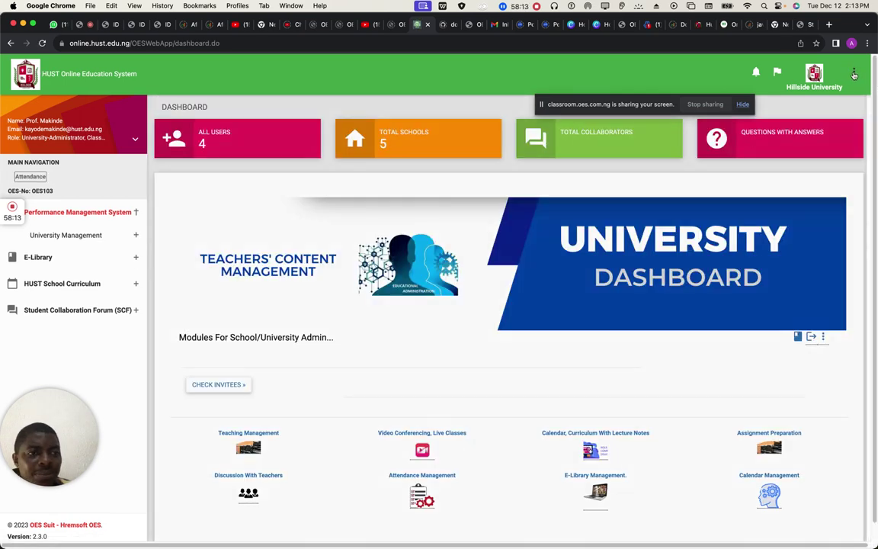
pyautogui.click(790, 237)
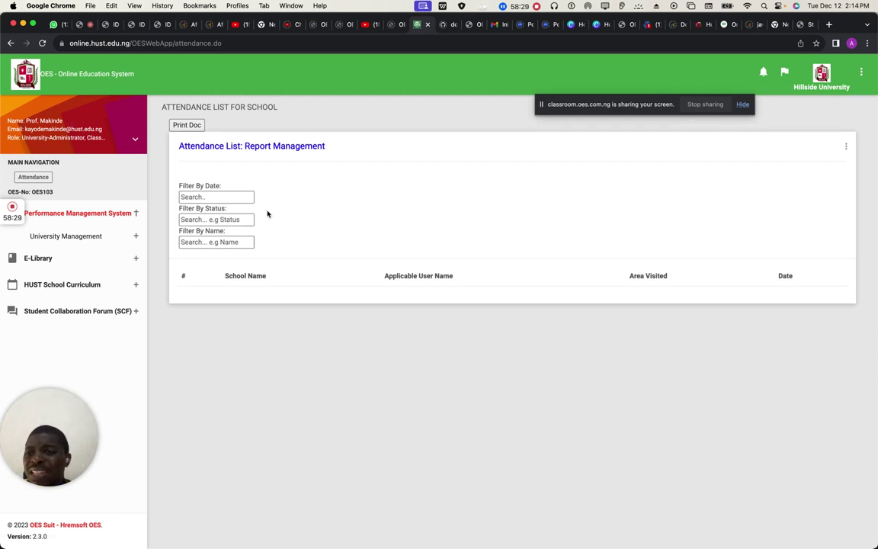
# Step: Review the creation options under University Management, and return to the university dashboard
pyautogui.click(63, 238)
pyautogui.scroll(-2, 100, 353)
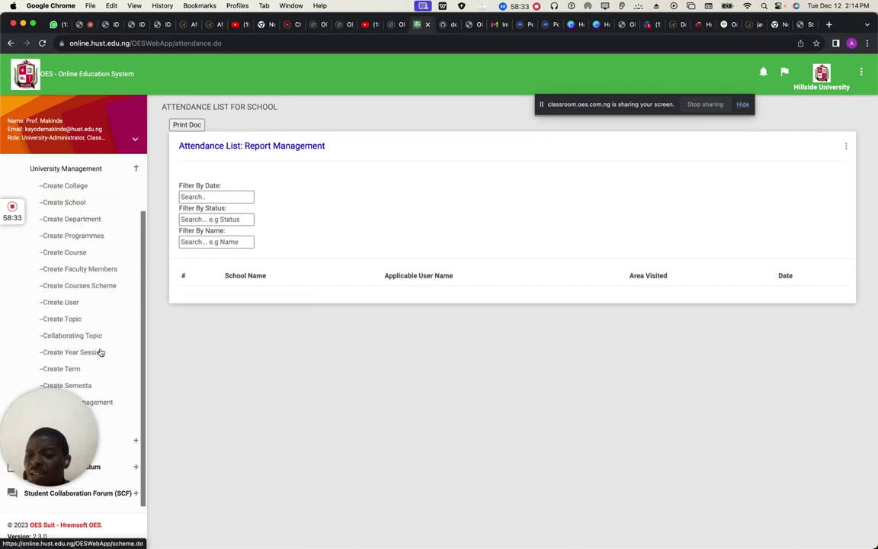
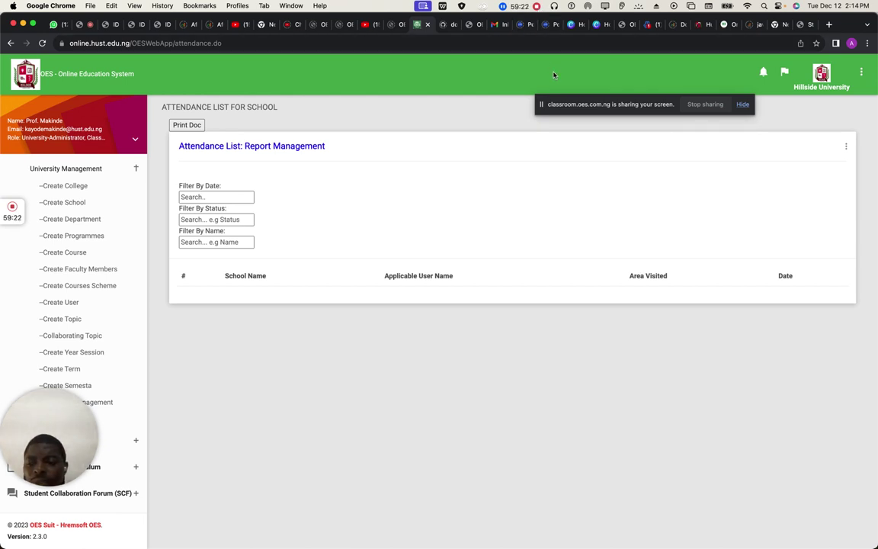
pyautogui.scroll(2, 115, 287)
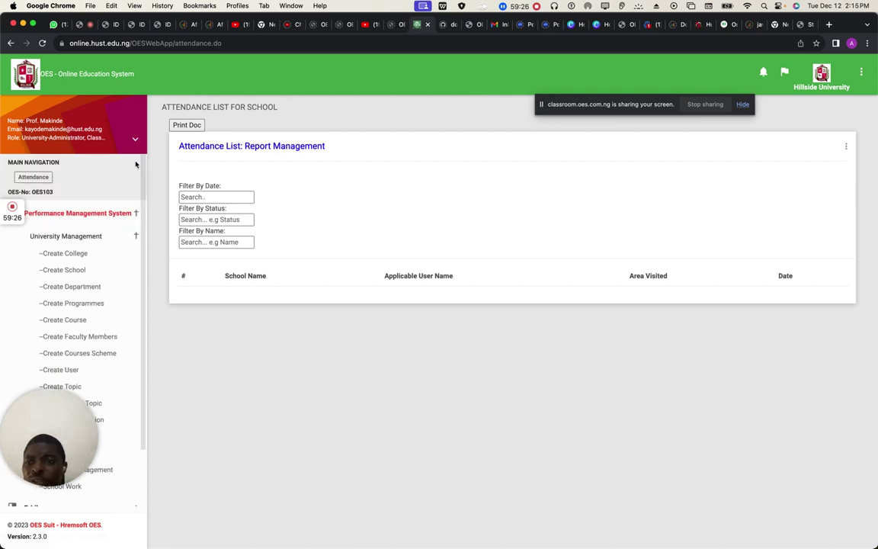
pyautogui.click(92, 76)
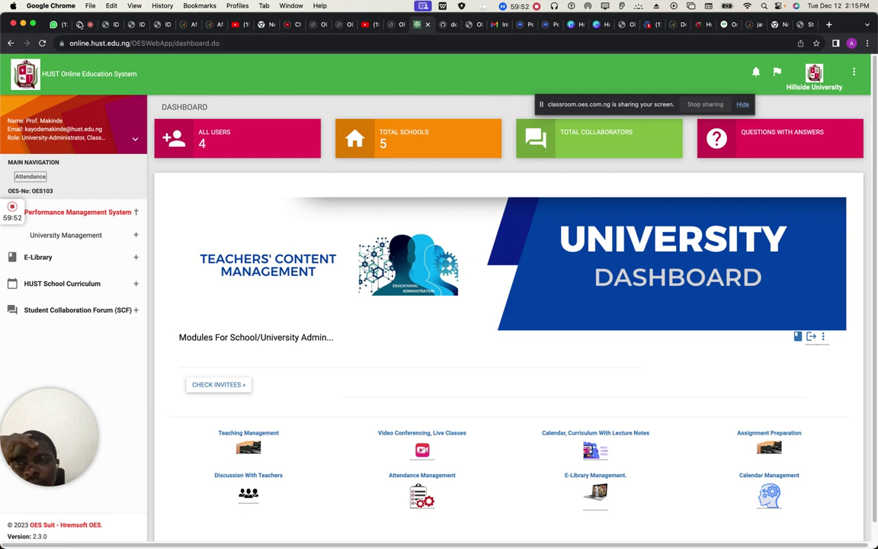
# Step: Check the OES Training meeting, and open the role management page to examine the role list, highlighting Administrator
pyautogui.click(79, 25)
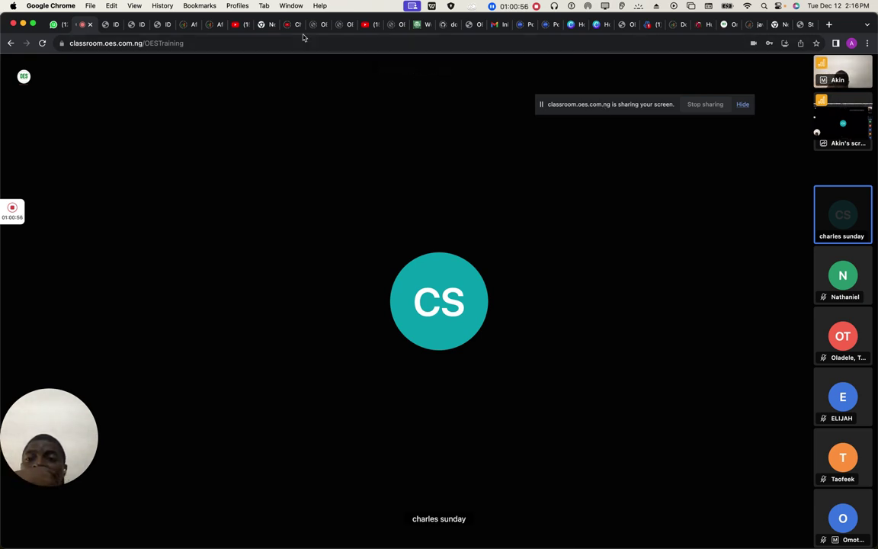
pyautogui.click(421, 29)
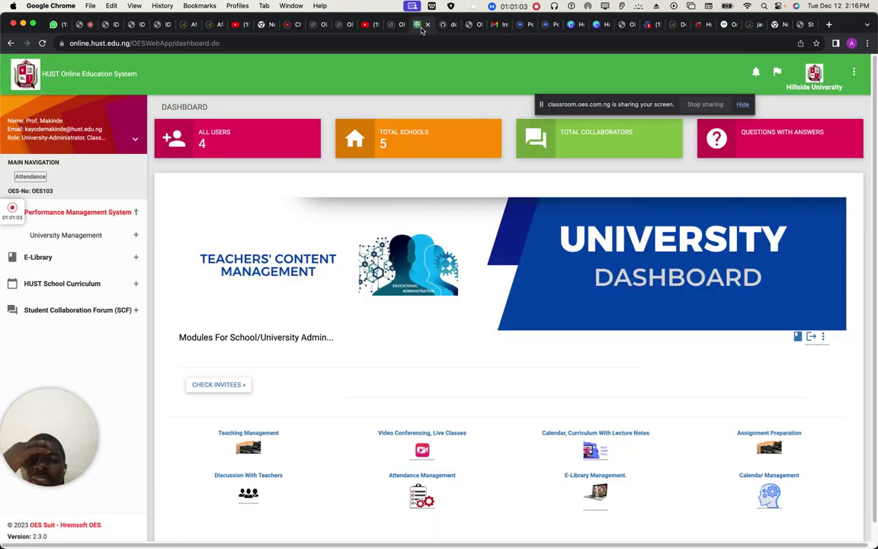
pyautogui.click(135, 143)
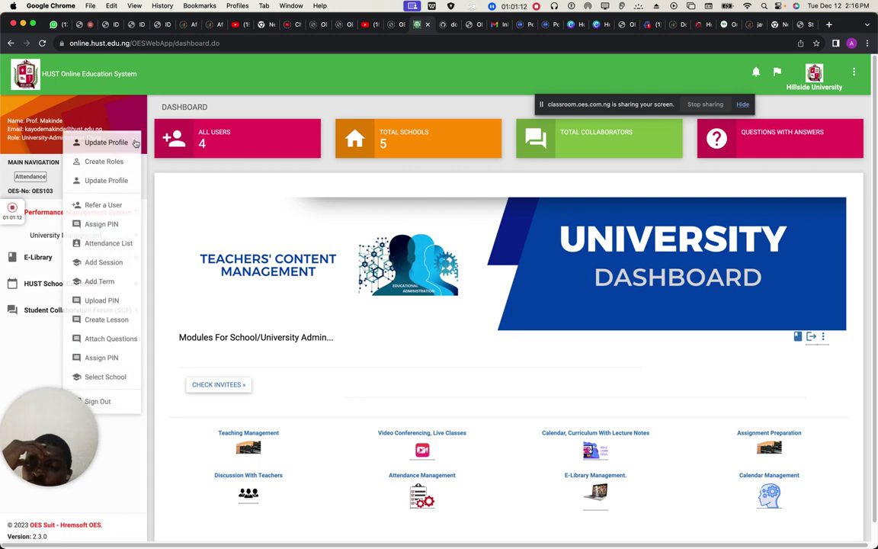
pyautogui.click(116, 163)
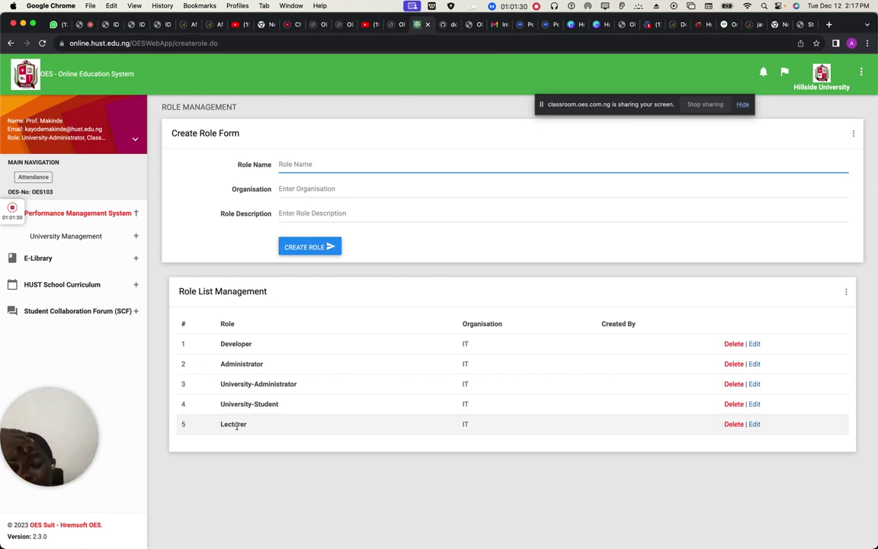
pyautogui.doubleClick(241, 366)
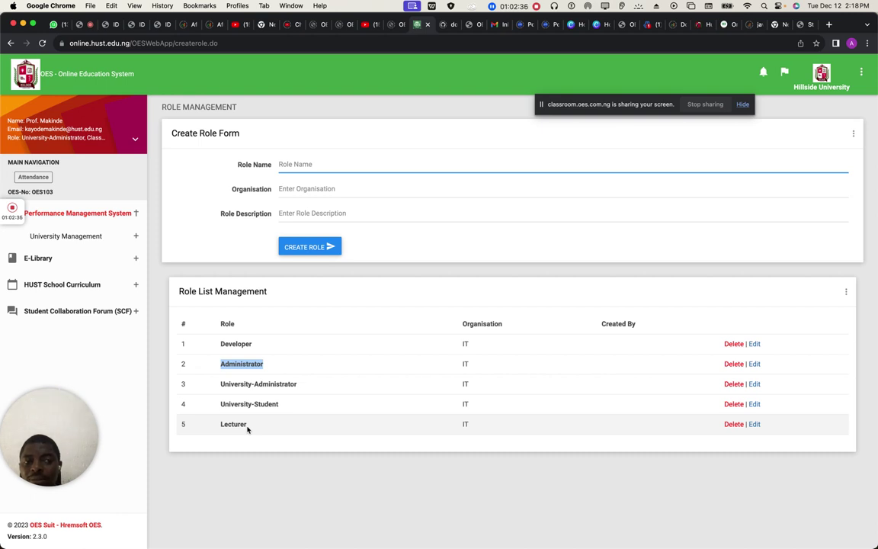
# Step: Sign out of Hillside University's system, and sign in to applications.oes.com.ng with the prefilled administrator credentials after completing the reCAPTCHA
pyautogui.click(863, 73)
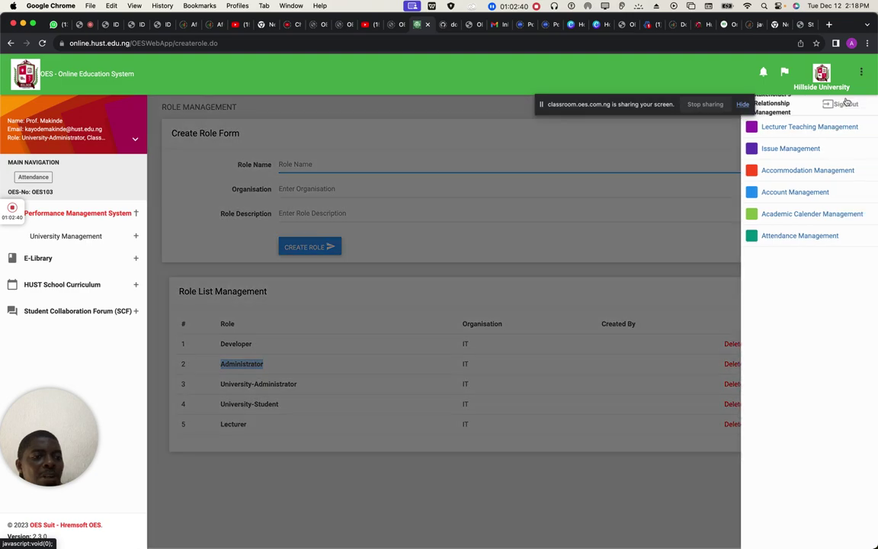
pyautogui.click(845, 106)
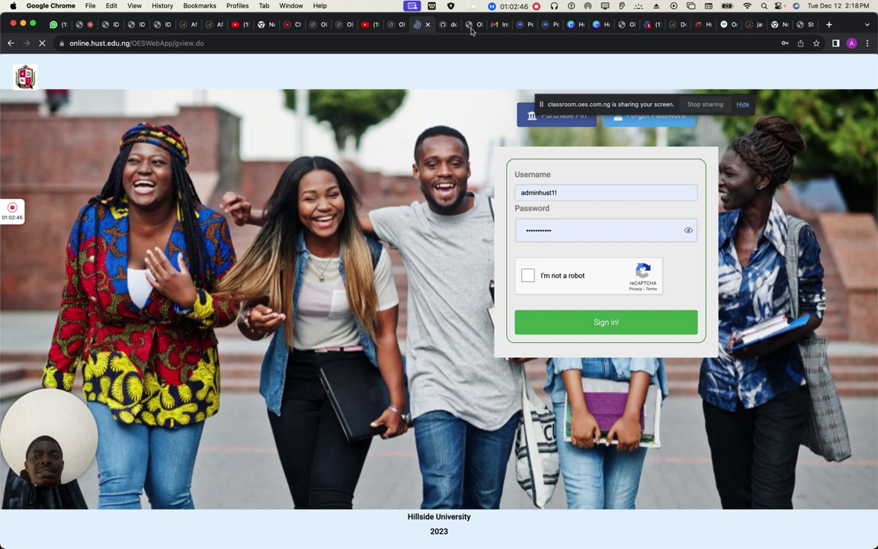
pyautogui.click(439, 45)
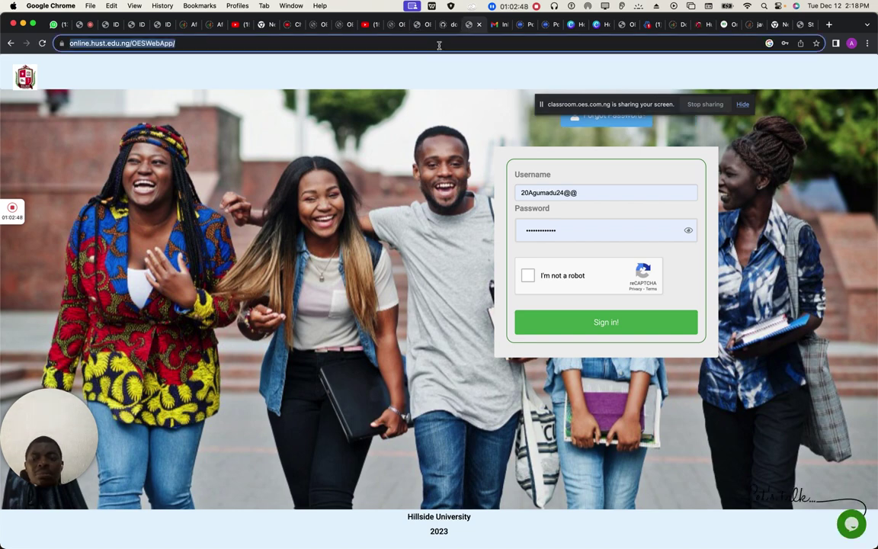
pyautogui.write('app')
pyautogui.press('Return')
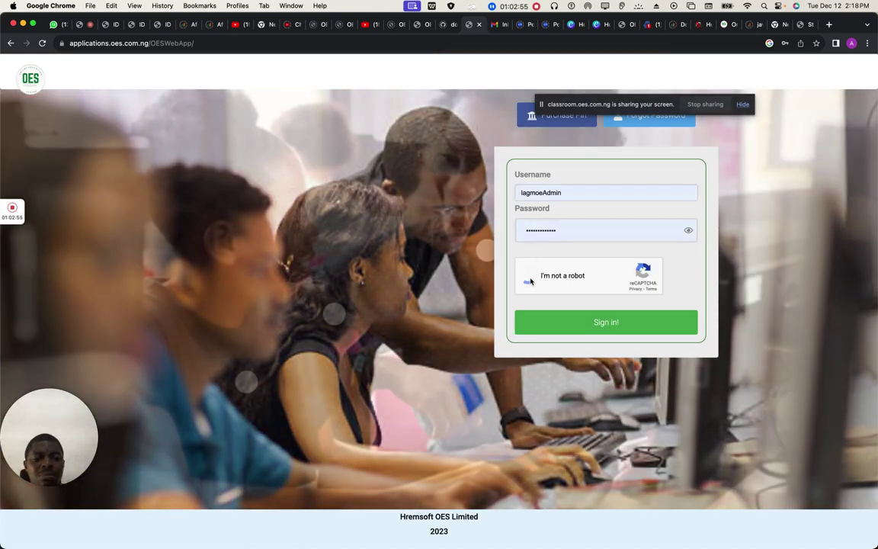
pyautogui.click(528, 276)
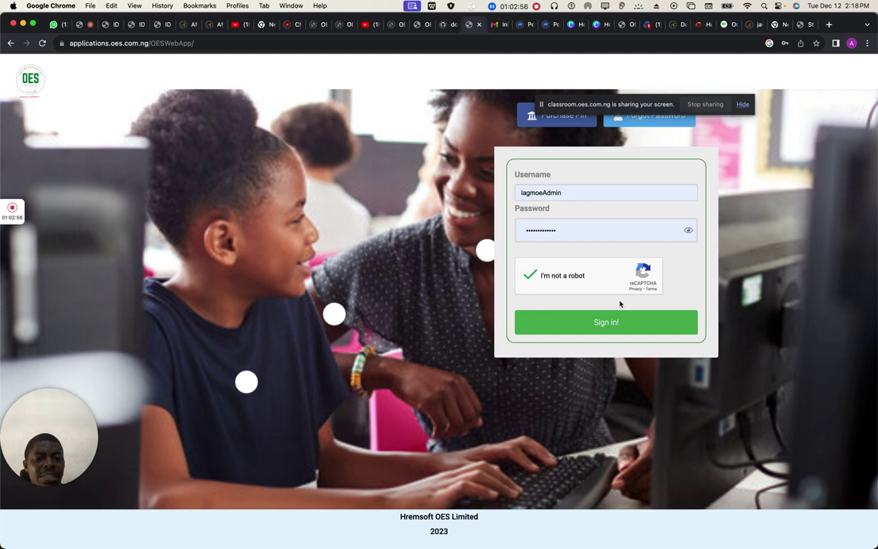
pyautogui.click(587, 331)
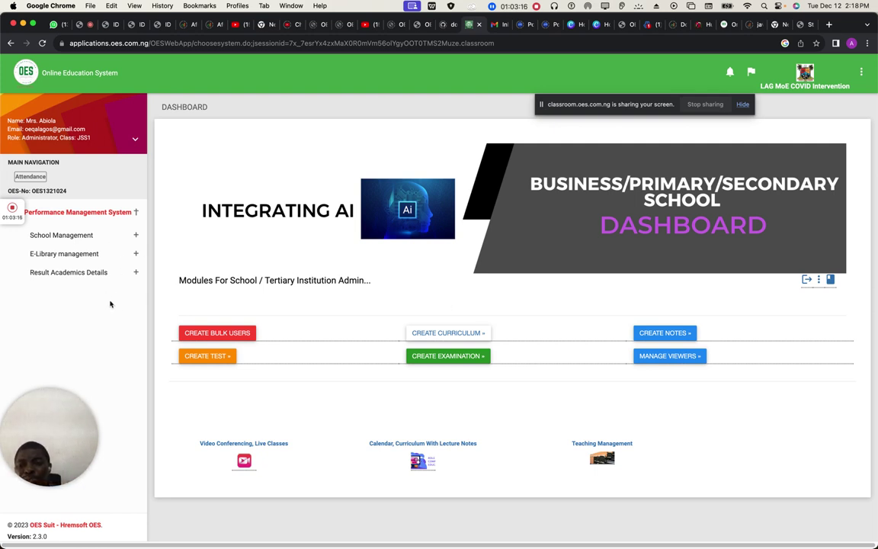
# Step: Open the user creation page under School Management in the LAG MoE COVID Intervention account
pyautogui.click(135, 237)
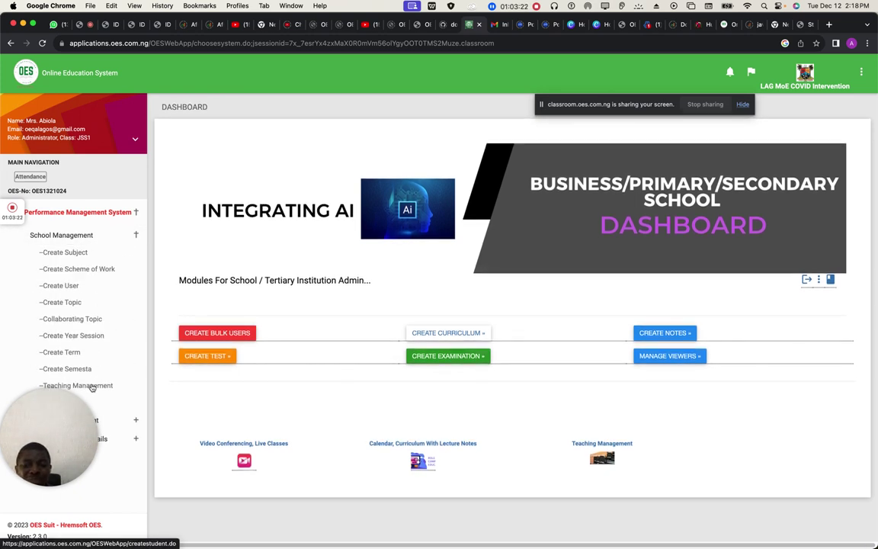
pyautogui.click(73, 285)
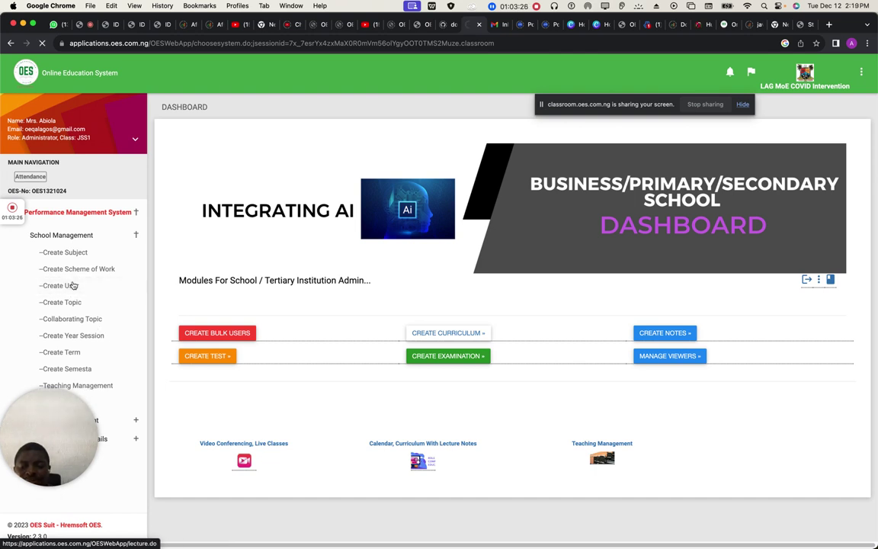
# Step: Review the user creation form and the Student/User List Management table
pyautogui.scroll(-20, 326, 384)
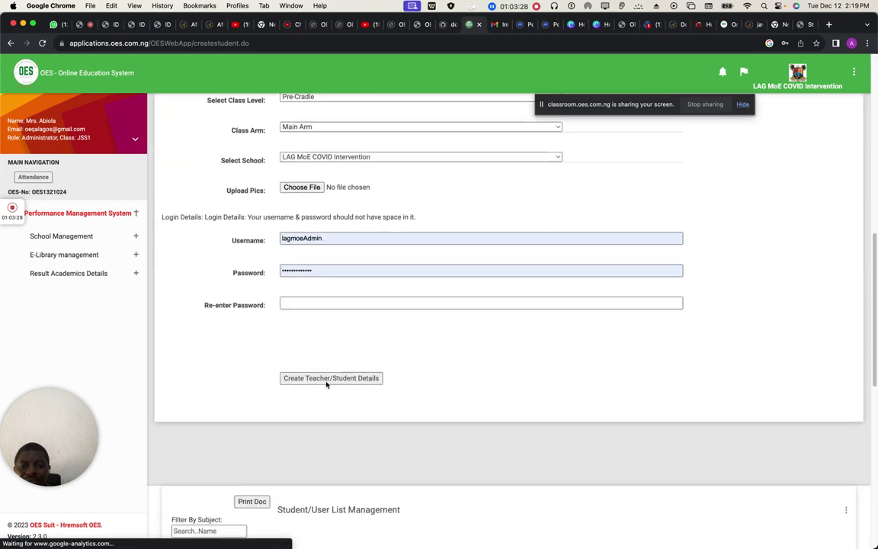
pyautogui.scroll(10, 327, 384)
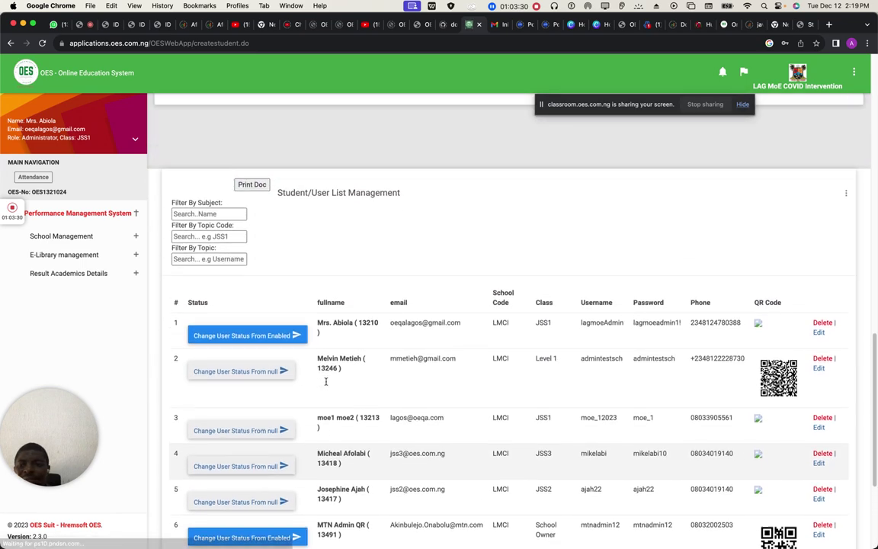
# Step: Open the Create Scheme of Work page under School Management, and examine the Course/Subject Topic Report for the listed subjects
pyautogui.click(136, 239)
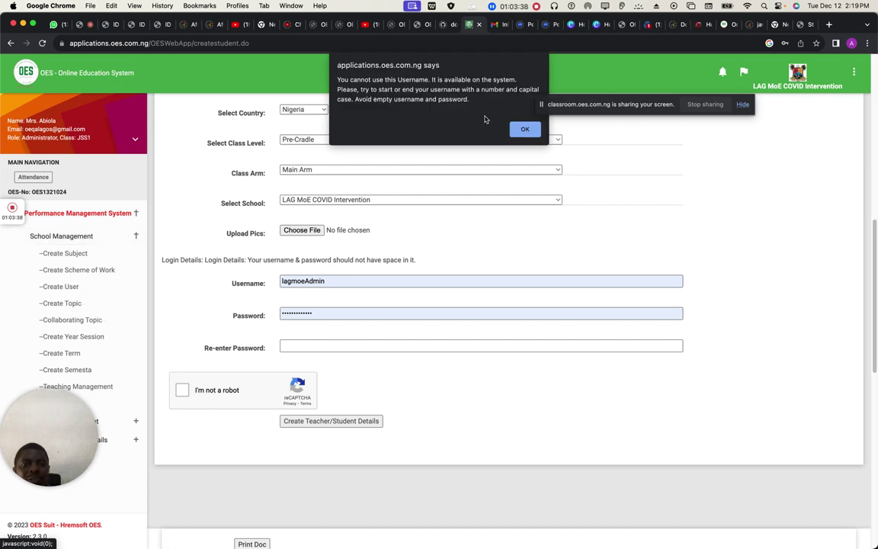
pyautogui.click(523, 131)
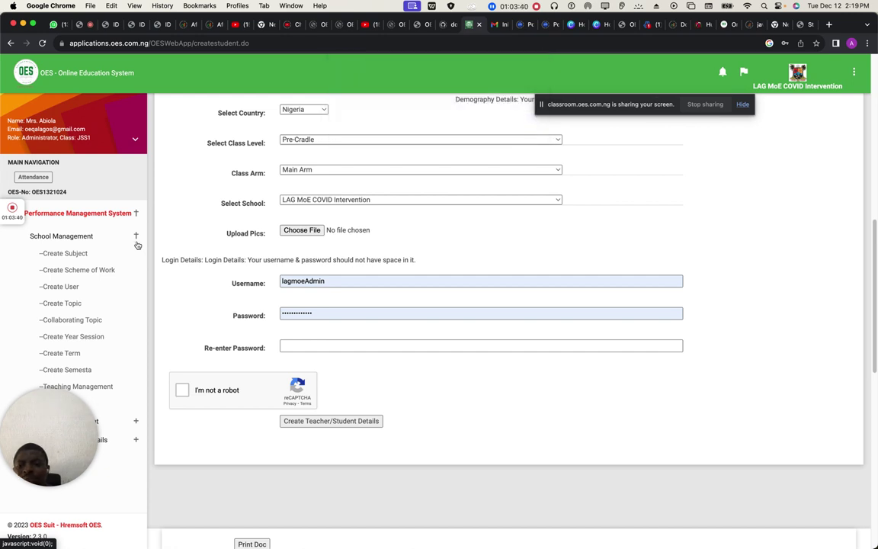
pyautogui.click(91, 270)
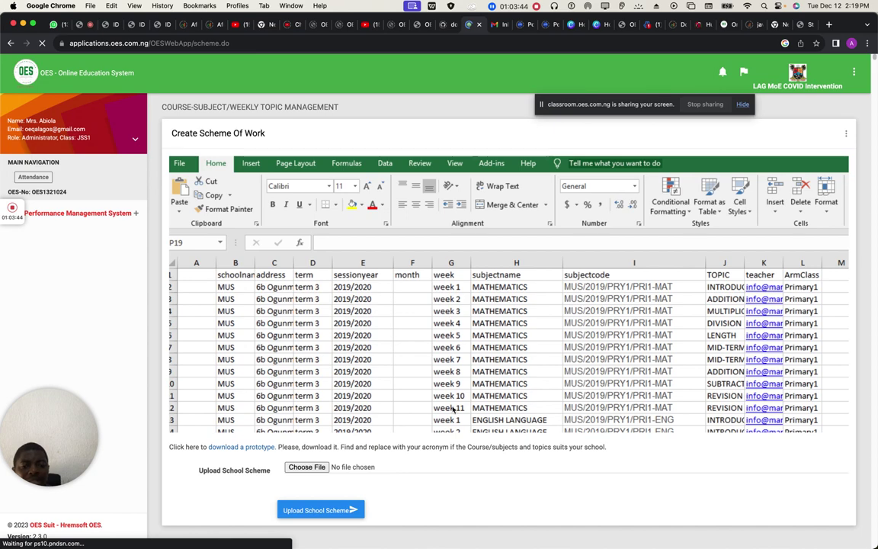
pyautogui.scroll(-10, 561, 394)
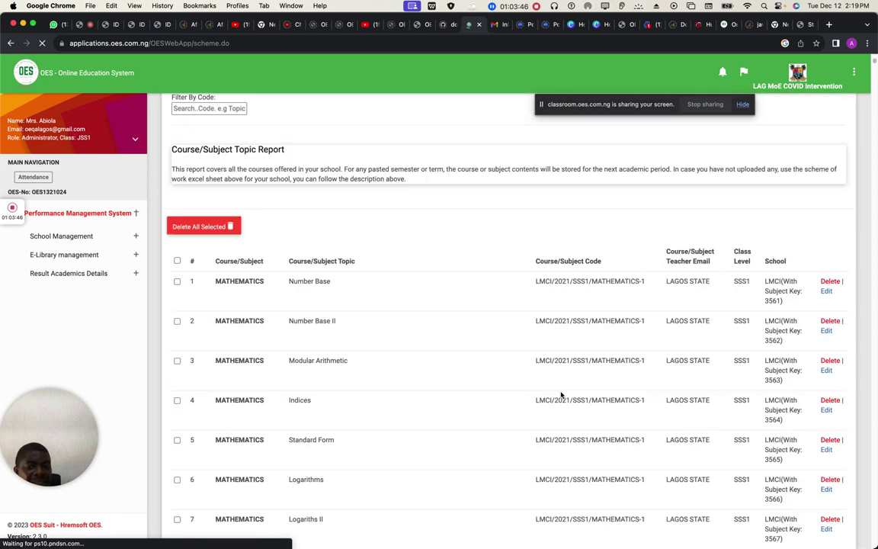
pyautogui.scroll(-20, 561, 393)
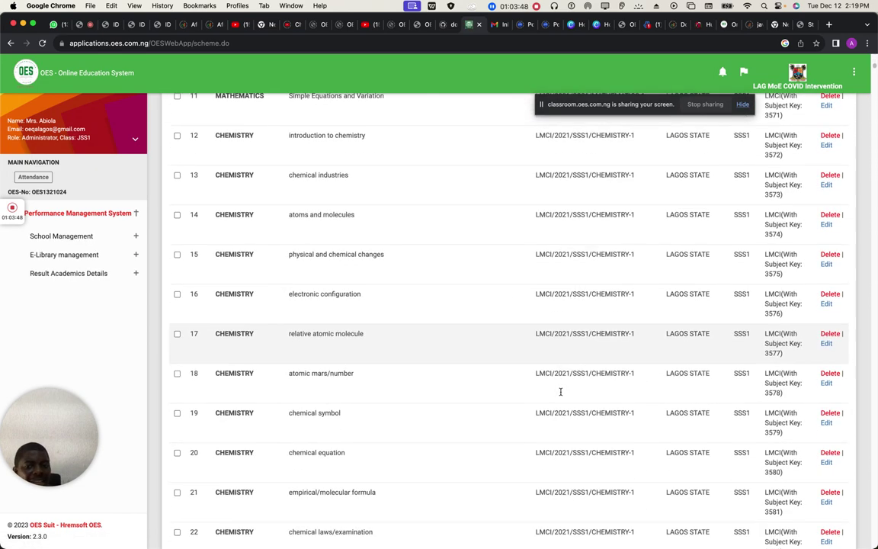
pyautogui.scroll(-17, 561, 394)
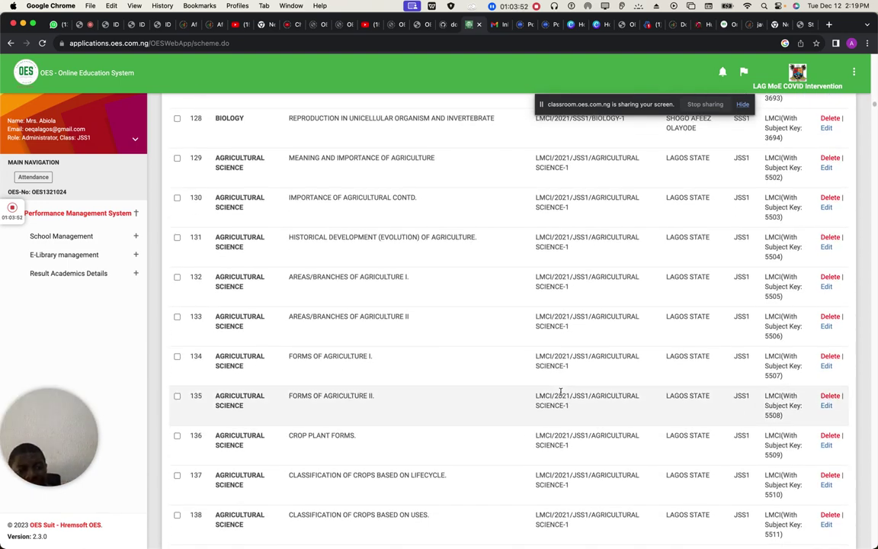
# Step: Open Teaching Management, and choose AREAS/BRANCHES OF AGRICULTURE I. as the subject topic for the new lecture
pyautogui.click(854, 74)
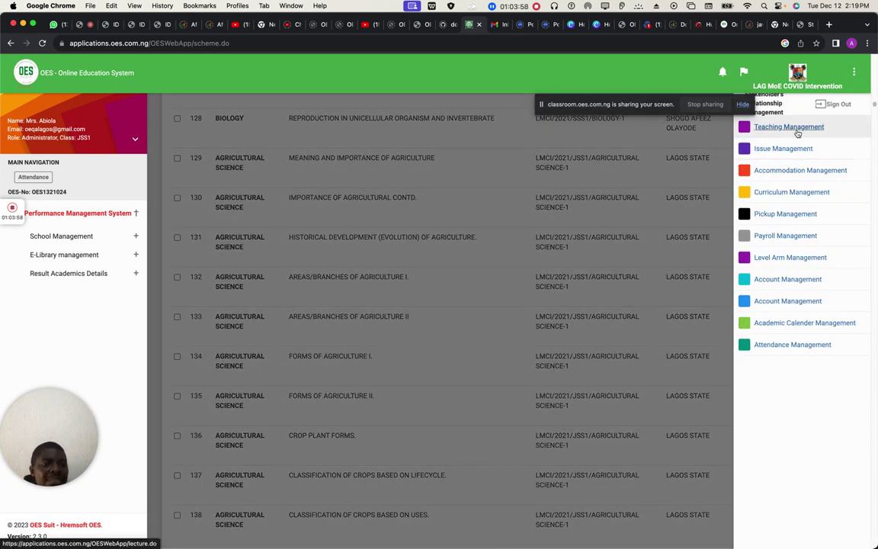
pyautogui.click(797, 131)
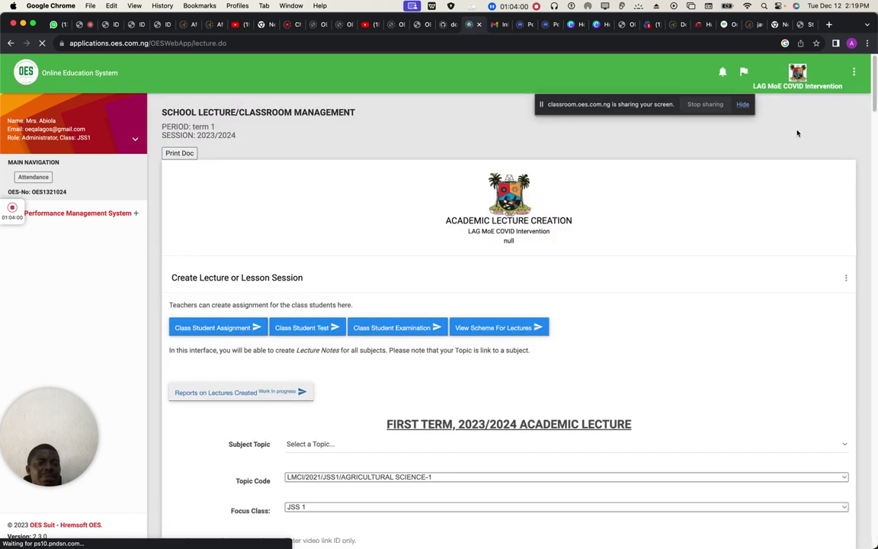
pyautogui.scroll(-3, 602, 482)
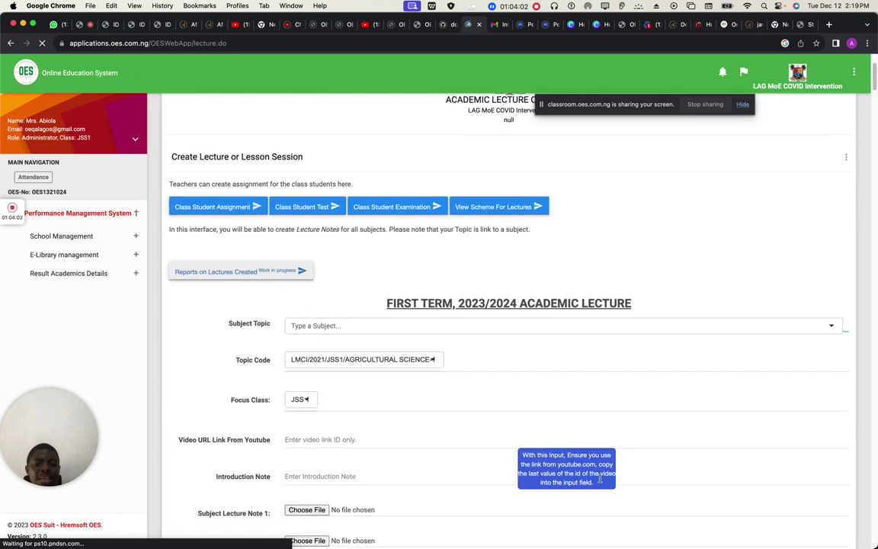
pyautogui.click(605, 328)
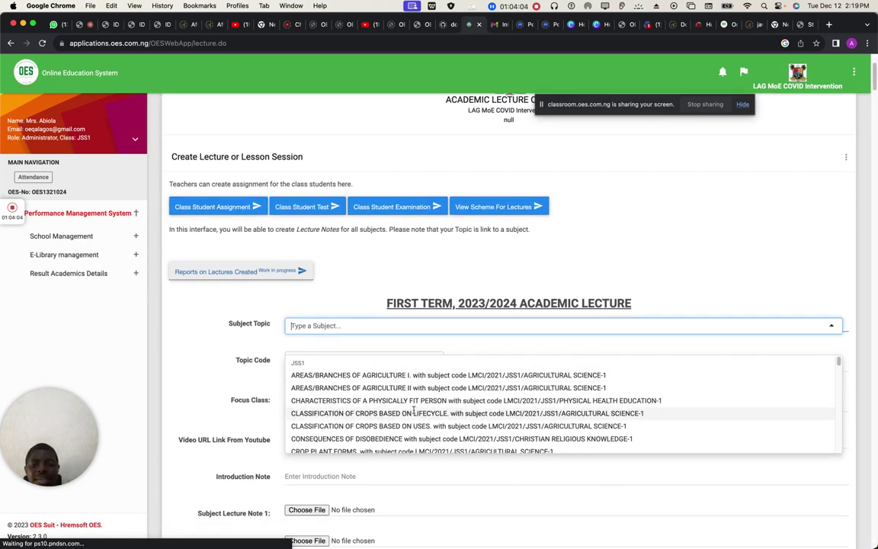
pyautogui.scroll(-15, 417, 412)
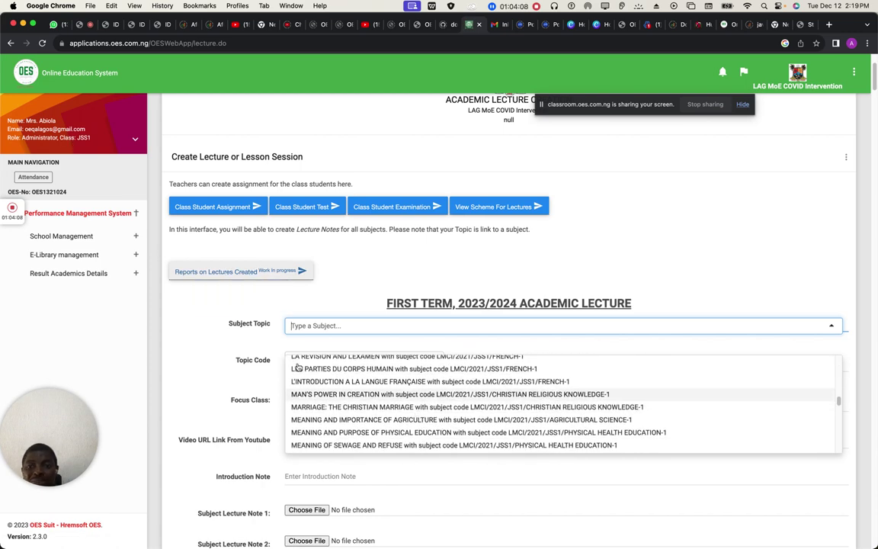
pyautogui.scroll(-15, 399, 412)
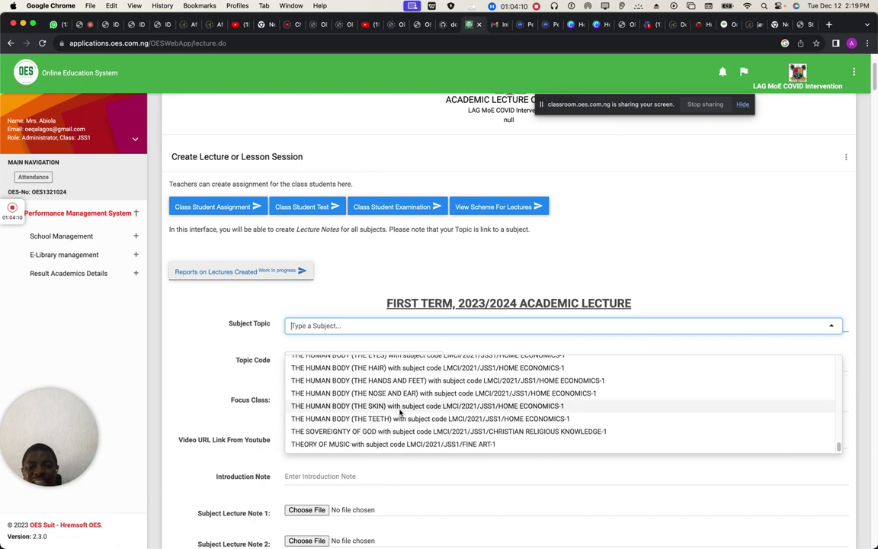
pyautogui.scroll(2, 275, 305)
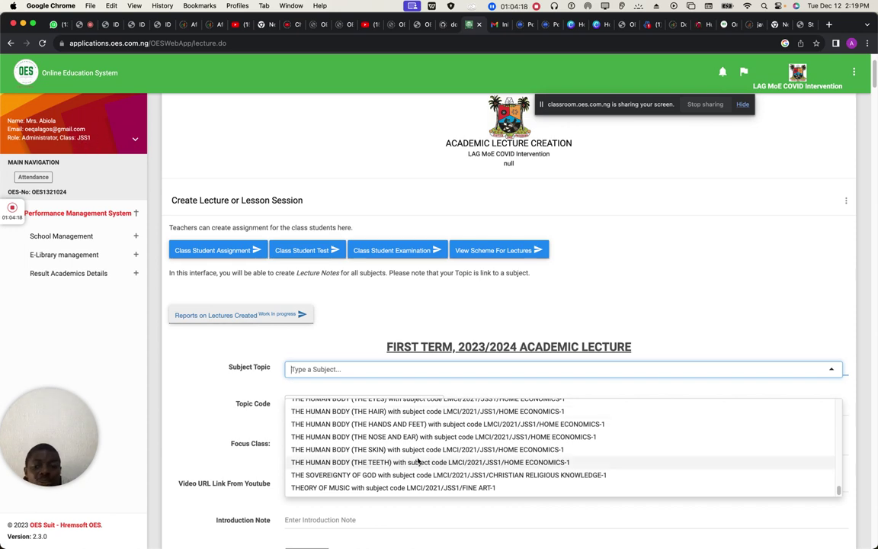
pyautogui.scroll(15, 427, 465)
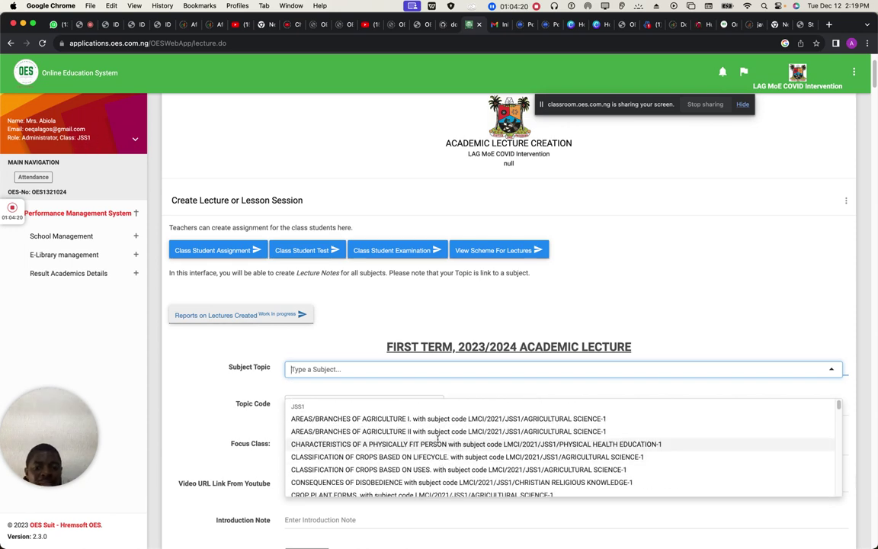
pyautogui.click(451, 419)
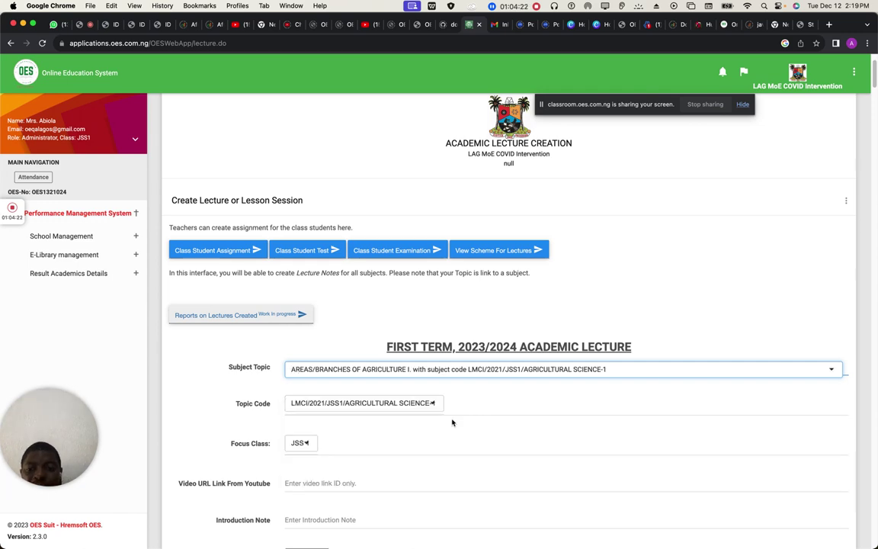
# Step: Examine the remaining lecture form fields, the chart of lectures prepared by teachers, and the School Classroom Lectures list
pyautogui.scroll(-5, 452, 422)
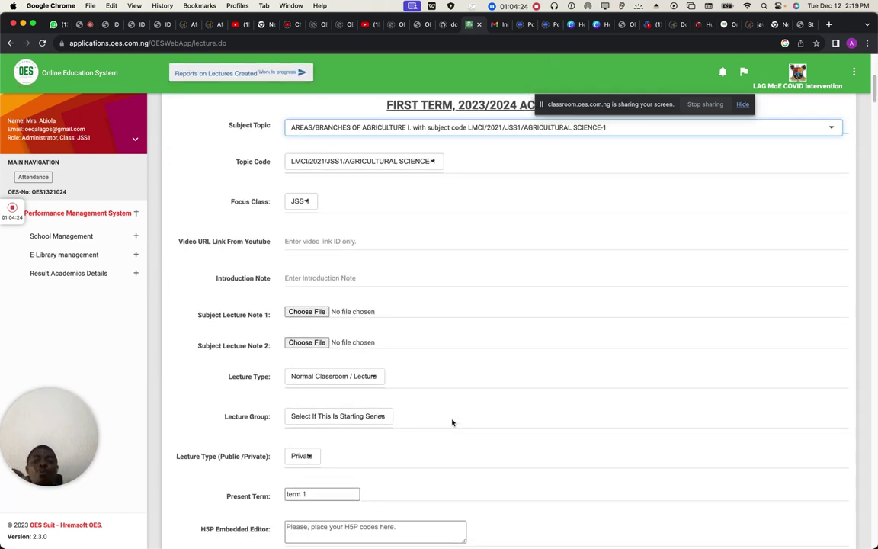
pyautogui.scroll(-5, 452, 423)
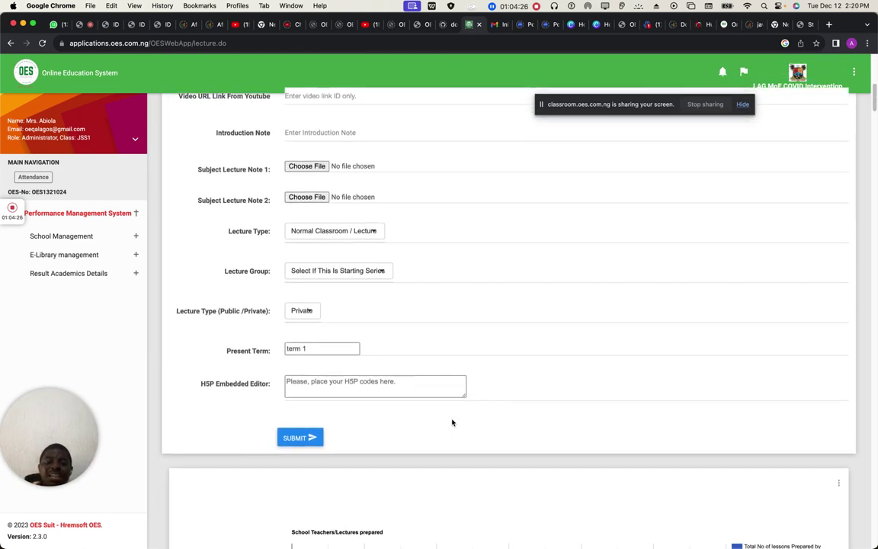
pyautogui.scroll(-6, 452, 423)
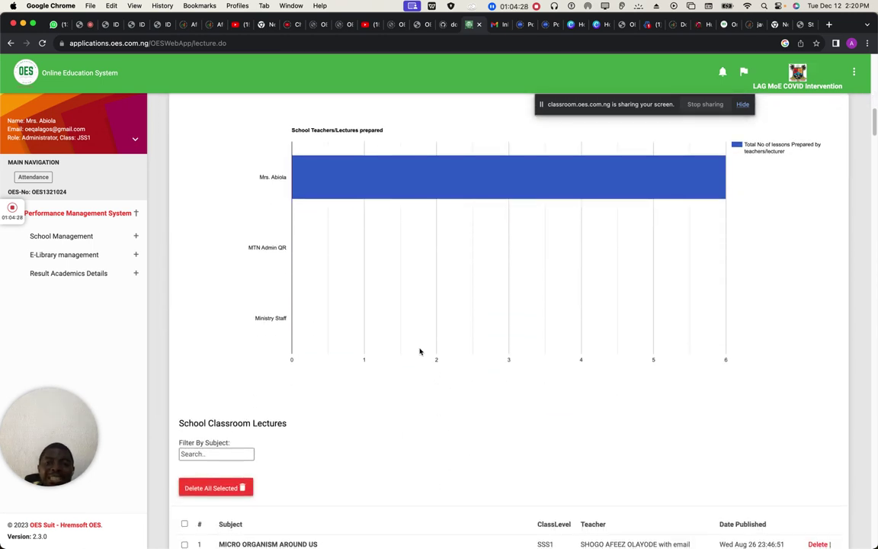
pyautogui.scroll(1, 419, 351)
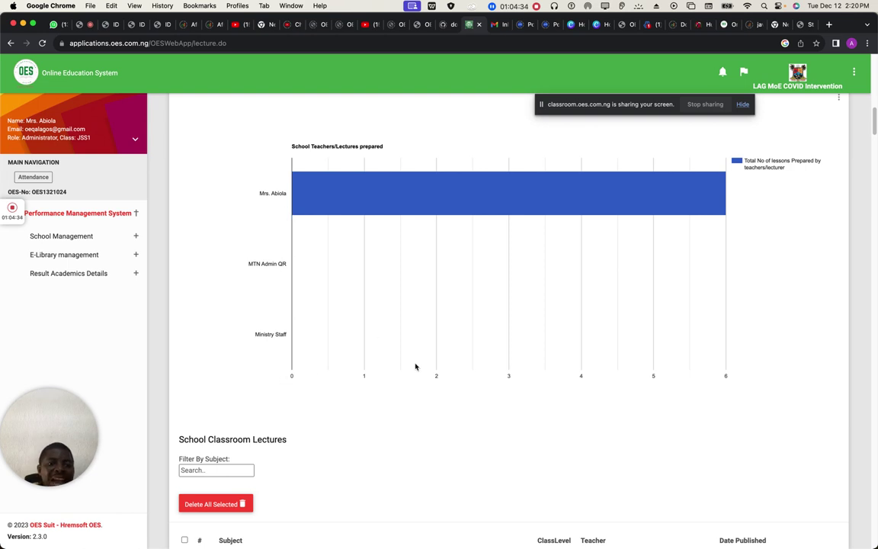
pyautogui.scroll(-10, 691, 402)
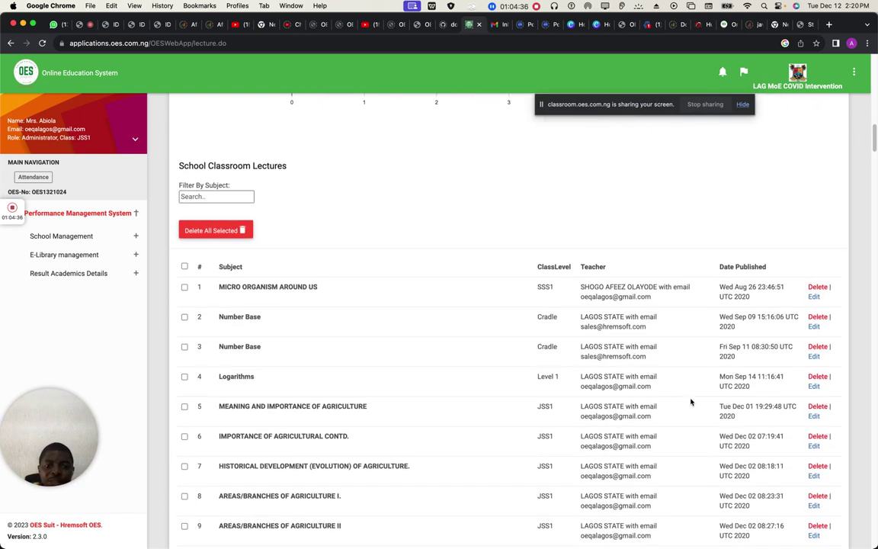
pyautogui.scroll(-3, 691, 401)
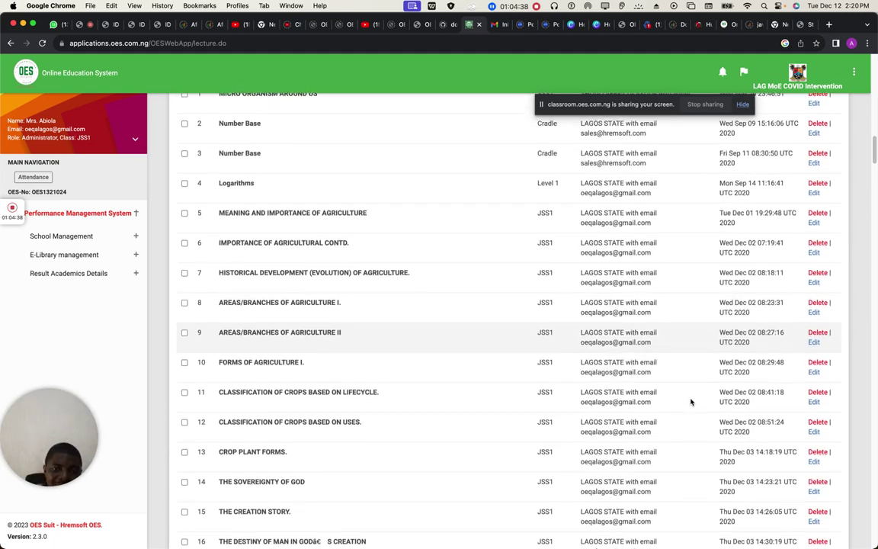
pyautogui.scroll(-18, 691, 402)
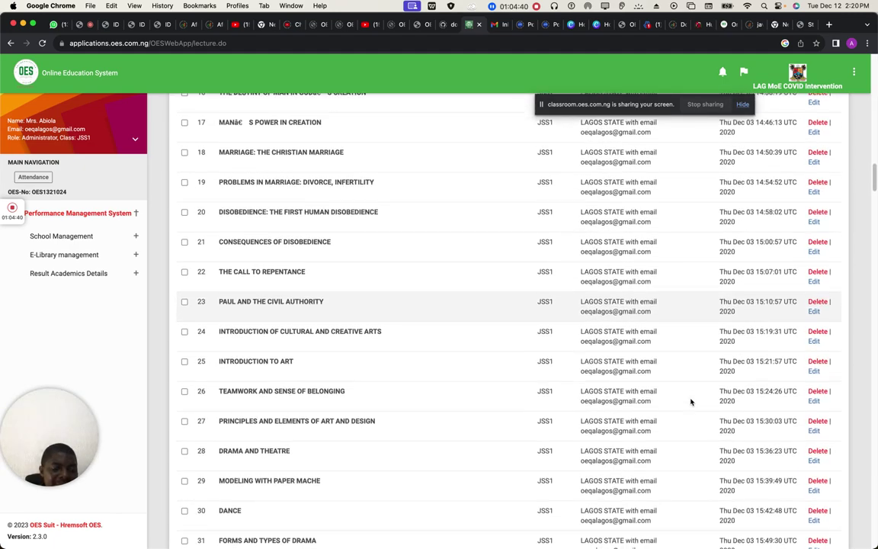
pyautogui.scroll(-5, 691, 401)
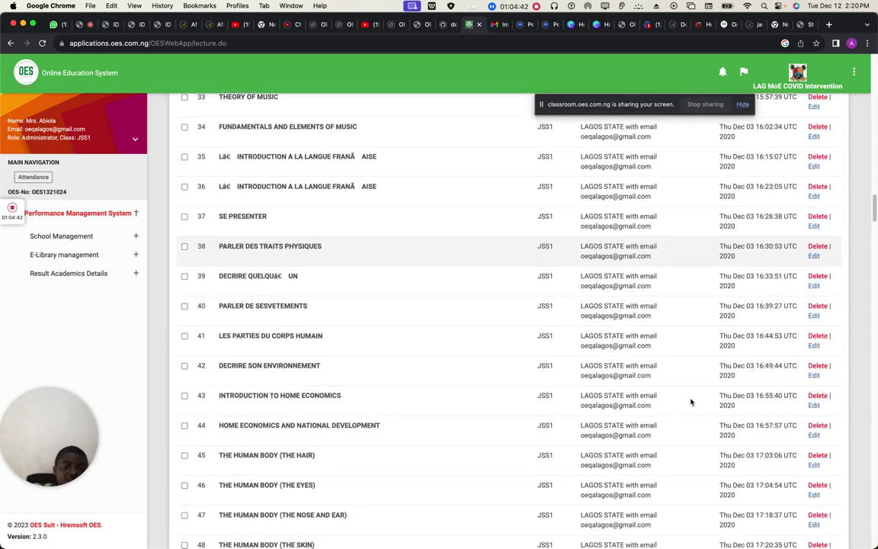
pyautogui.scroll(20, 690, 401)
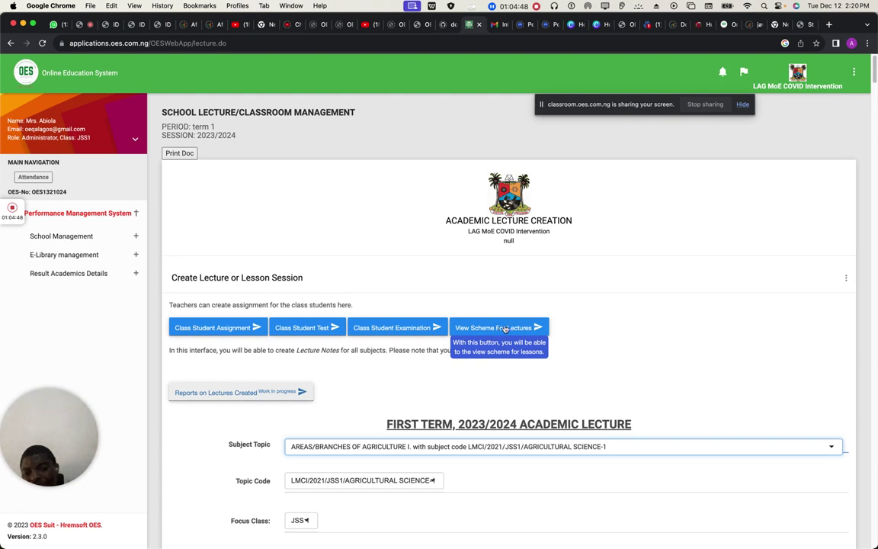
# Step: Sign out of the administrator account, and sign in with the first saved "moe" username and its password after completing the reCAPTCHA
pyautogui.click(854, 76)
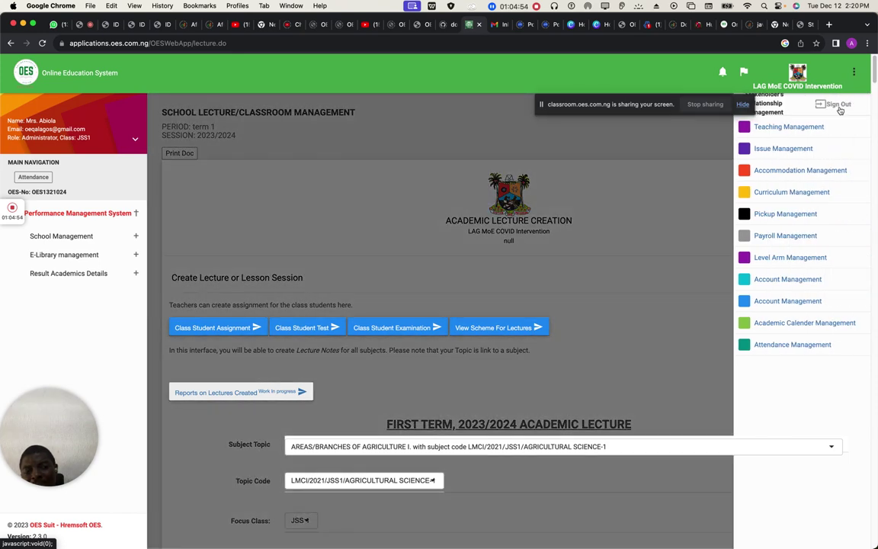
pyautogui.click(839, 110)
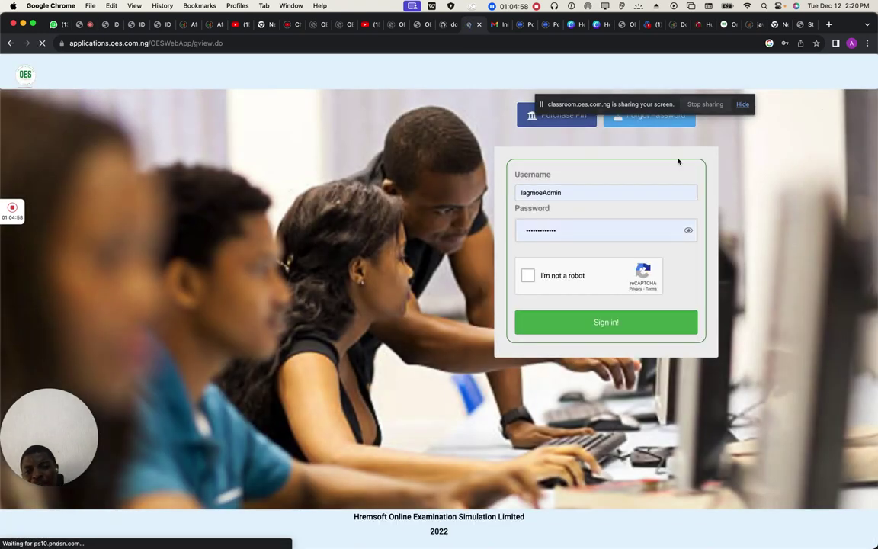
pyautogui.click(598, 191)
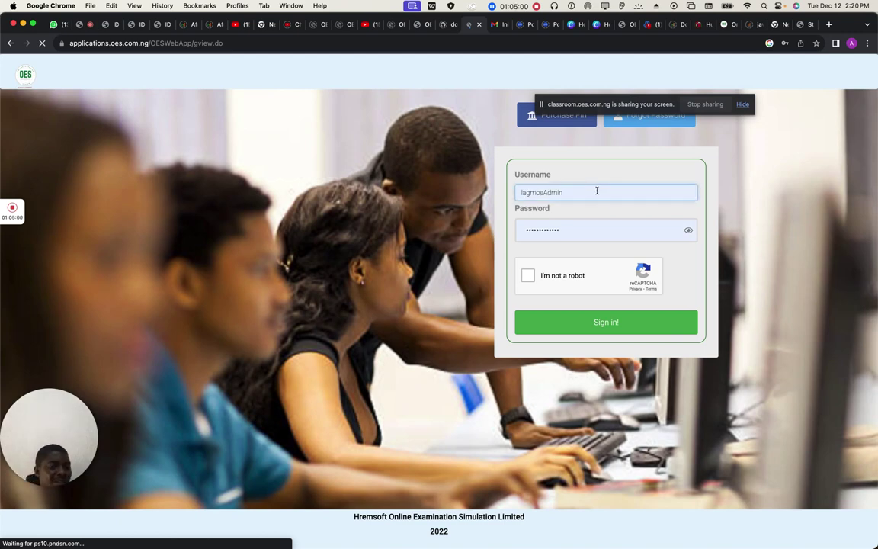
pyautogui.doubleClick(584, 195)
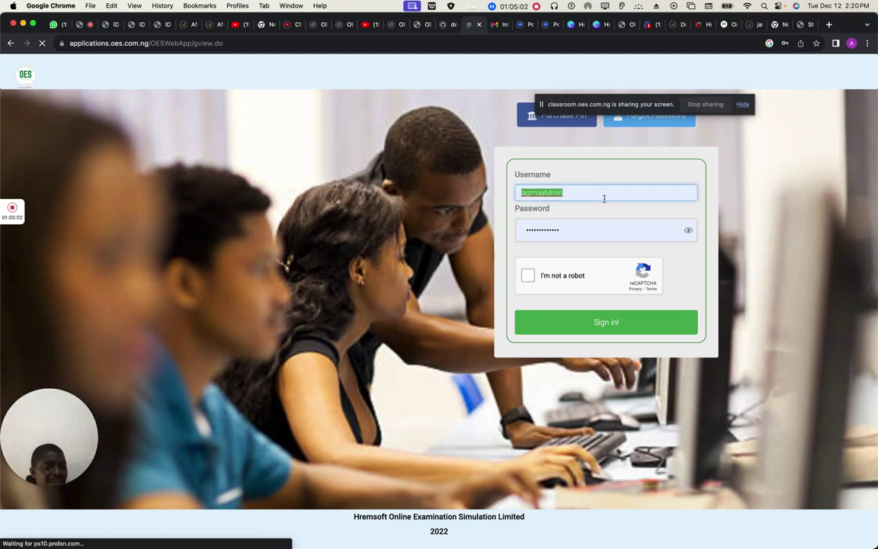
pyautogui.write('moe')
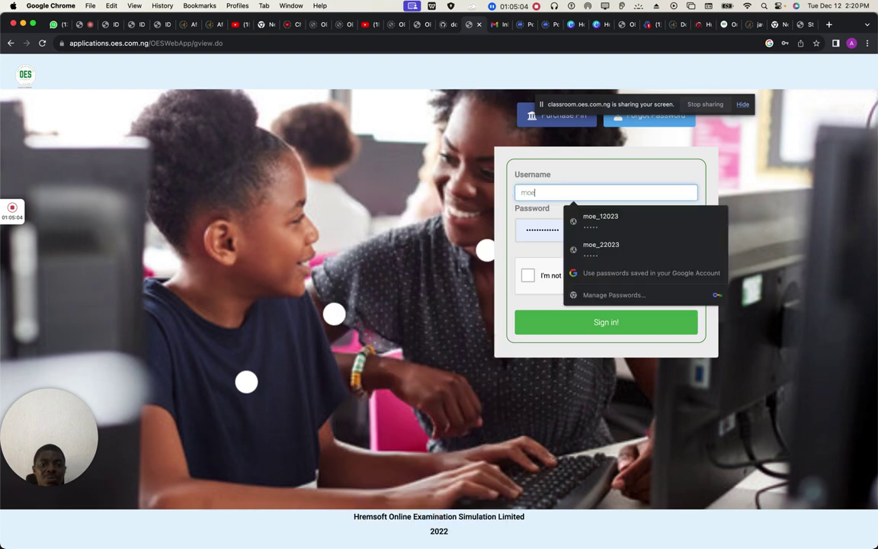
pyautogui.click(630, 229)
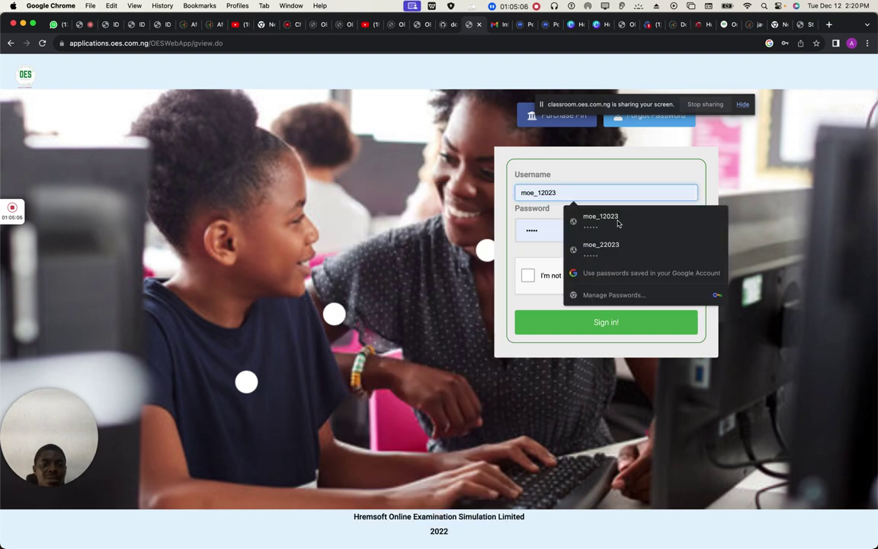
pyautogui.click(621, 225)
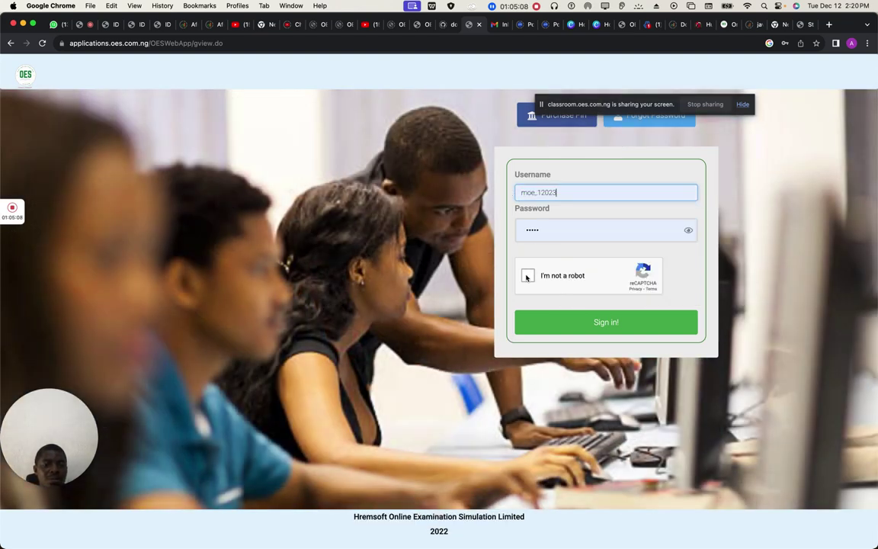
pyautogui.click(526, 276)
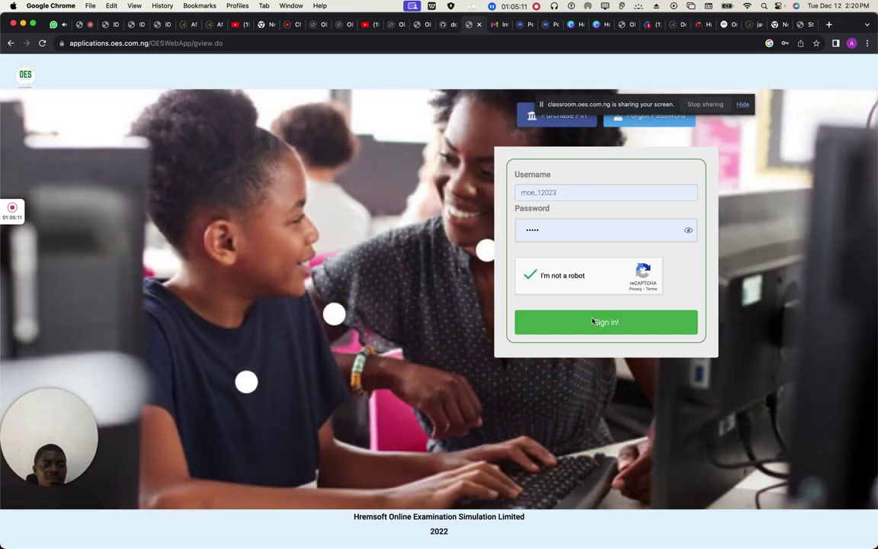
pyautogui.click(594, 323)
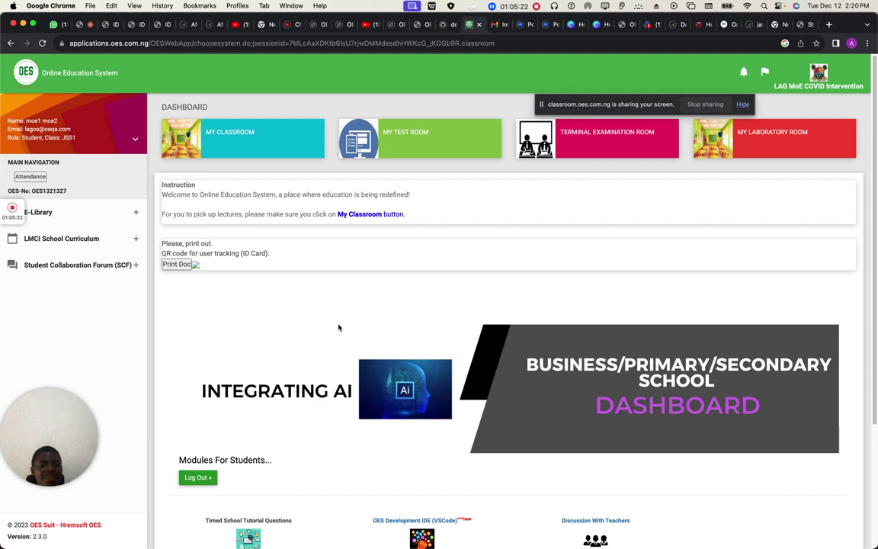
# Step: Open My Classroom from the student dashboard, and enter the Agricultural Science lecture on HISTORICAL DEVELOPMENT (EVOLUTION) OF AGRICULTURE
pyautogui.scroll(-2, 338, 328)
pyautogui.scroll(2, 339, 328)
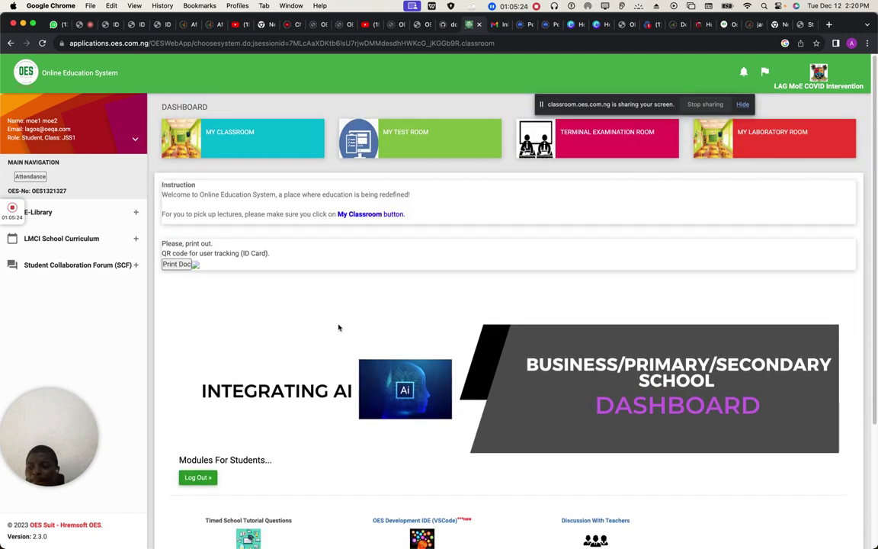
pyautogui.click(232, 151)
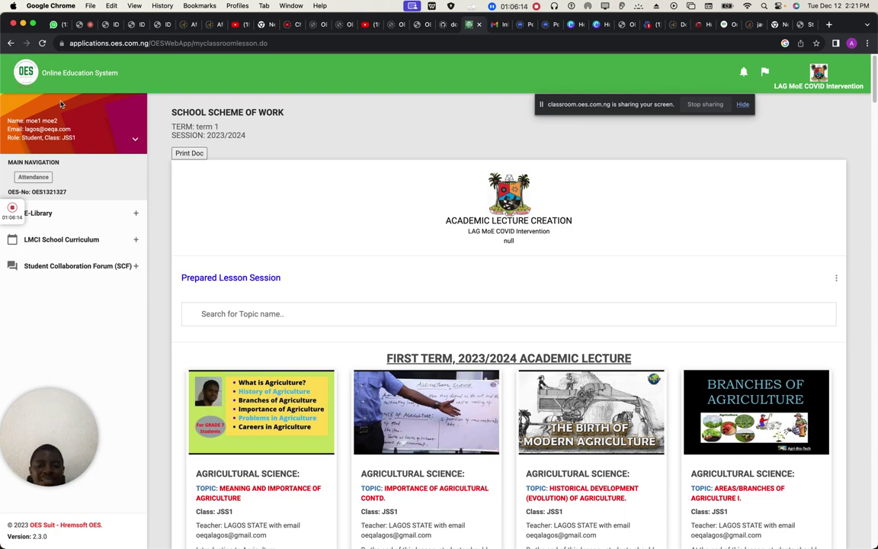
pyautogui.scroll(-10, 424, 273)
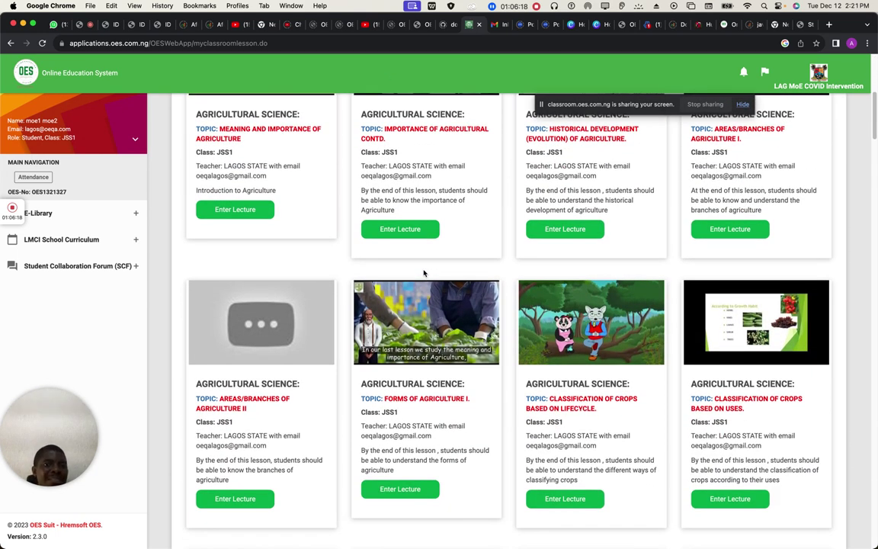
pyautogui.scroll(6, 424, 273)
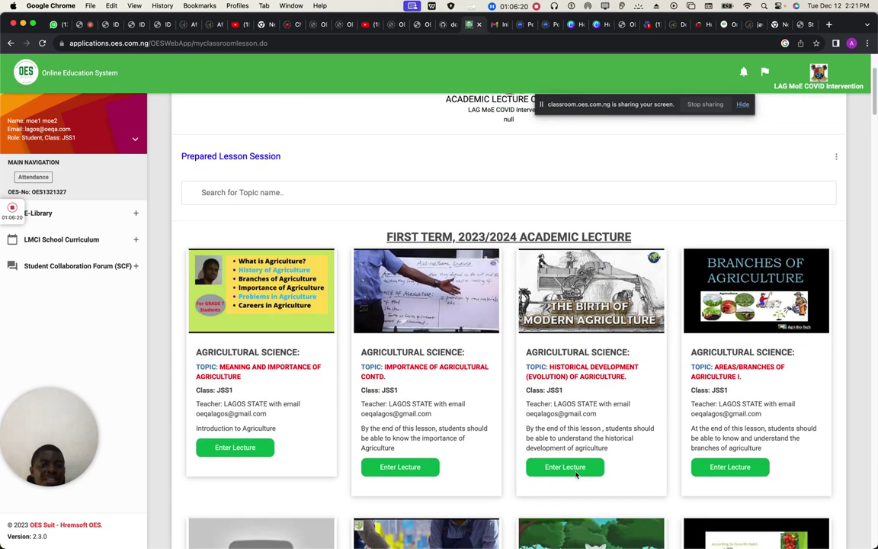
pyautogui.click(568, 472)
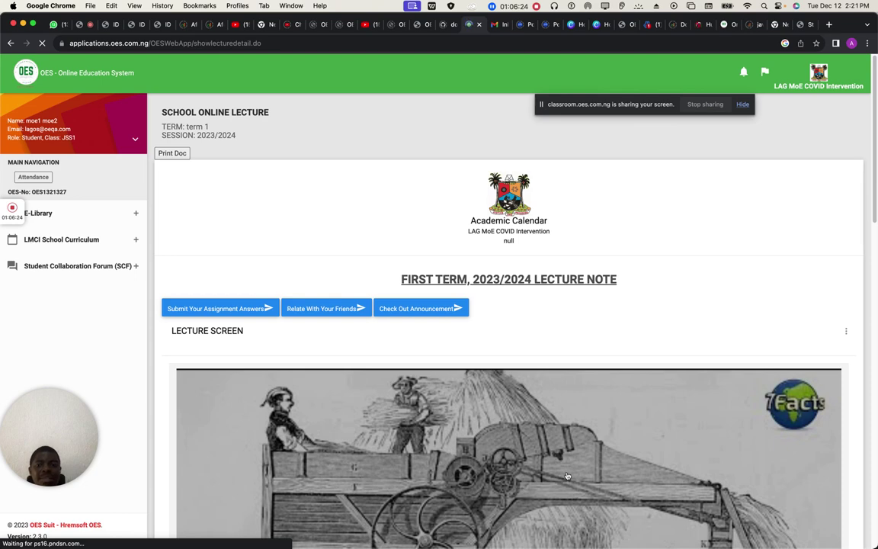
# Step: Examine the lecture's video, Live Classroom, Life Chat Forum and Classroom Details with its downloadable files, and return to the student dashboard
pyautogui.scroll(-10, 568, 475)
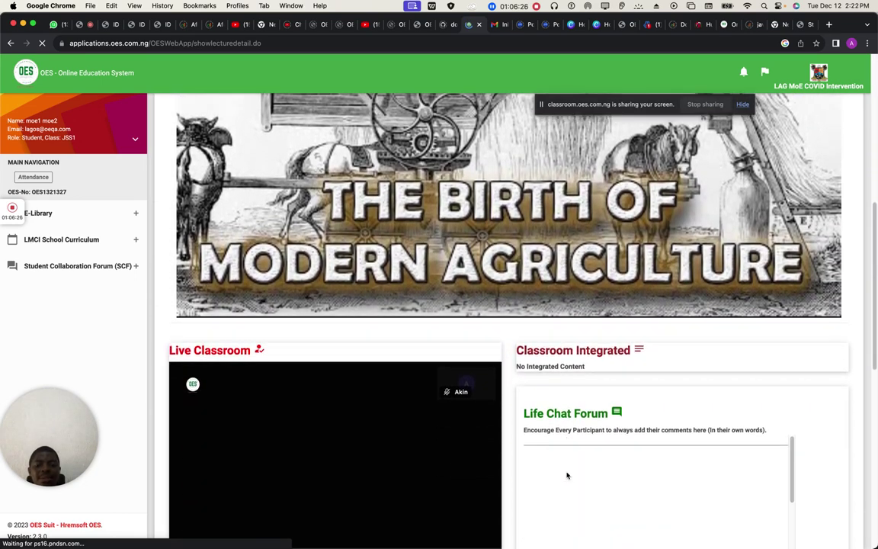
pyautogui.scroll(-4, 568, 476)
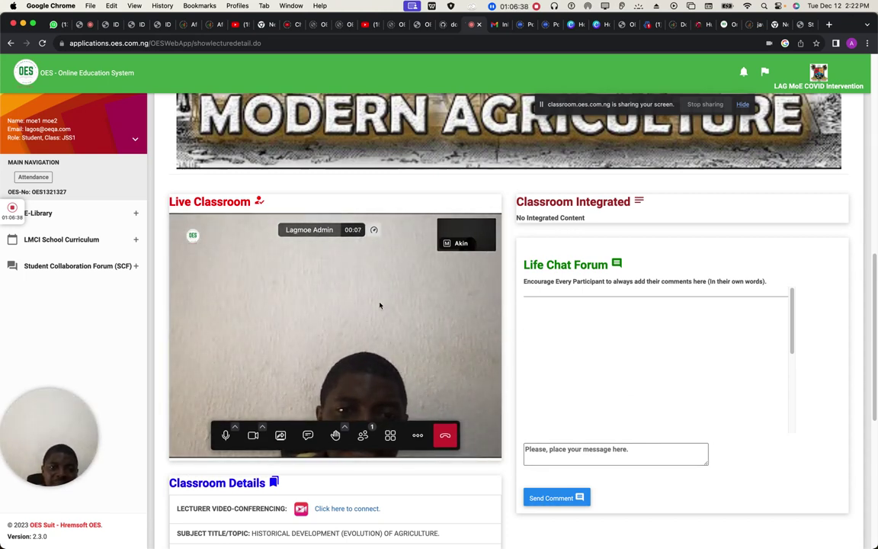
pyautogui.scroll(-5, 572, 448)
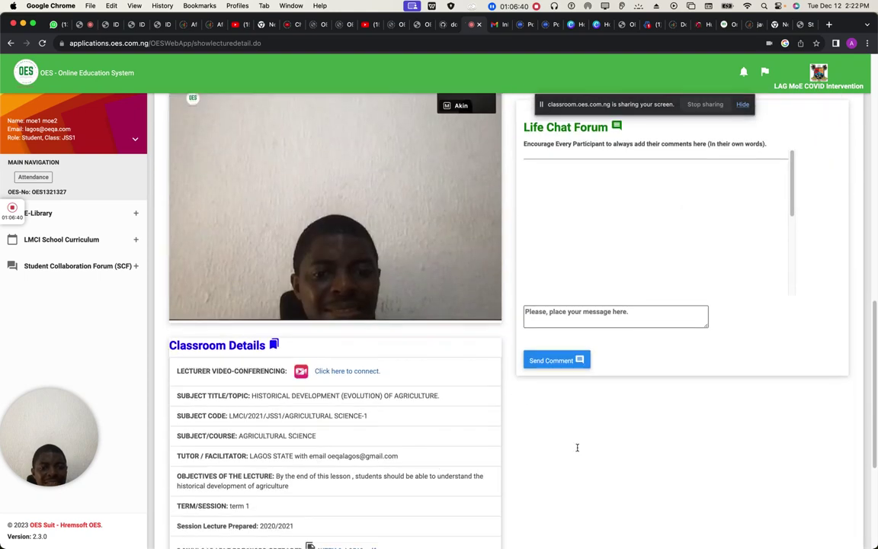
pyautogui.scroll(-2, 578, 450)
pyautogui.scroll(9, 578, 451)
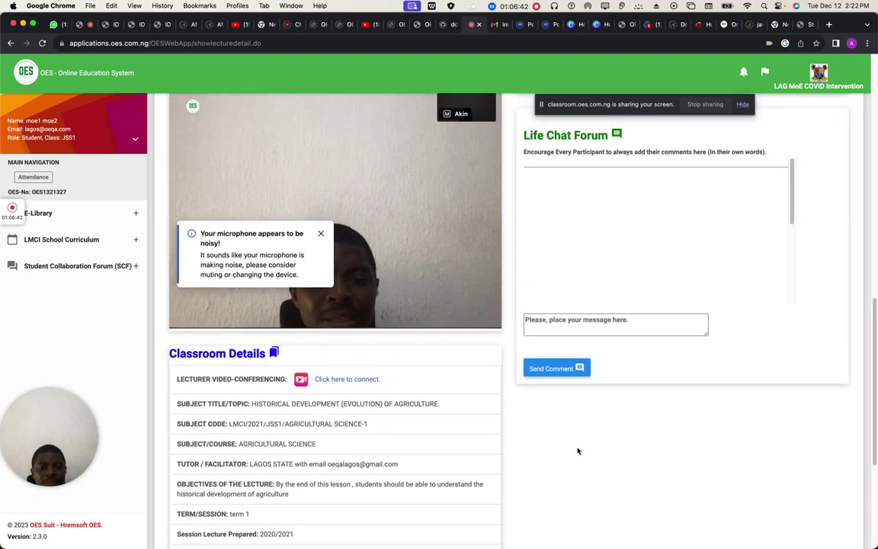
pyautogui.scroll(1, 578, 450)
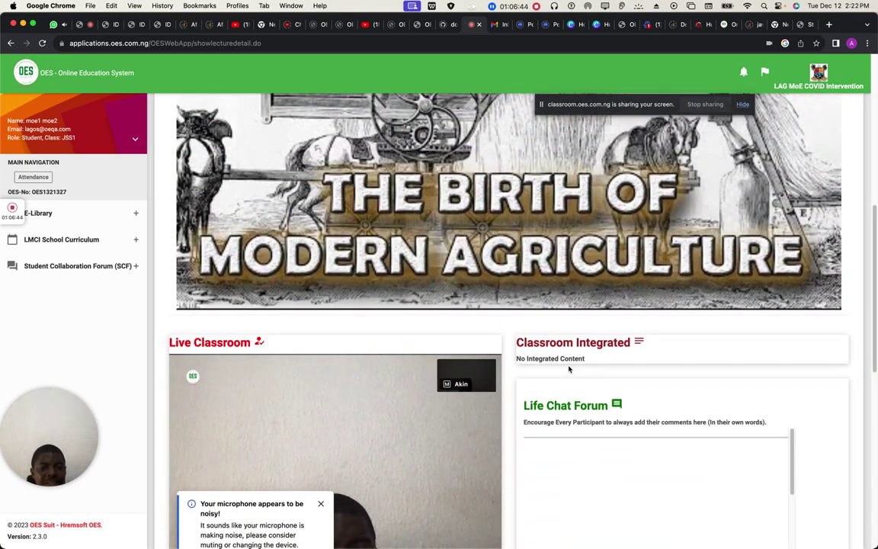
pyautogui.scroll(-1, 589, 442)
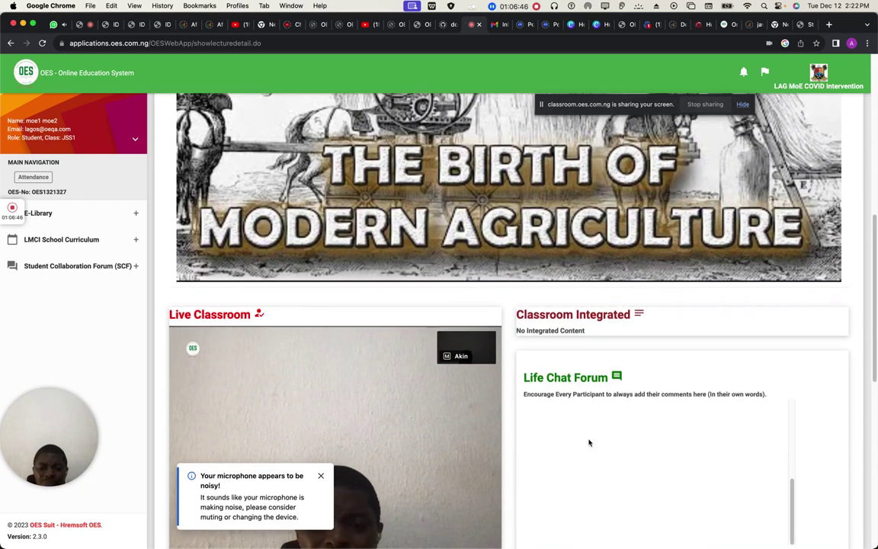
pyautogui.scroll(-9, 583, 380)
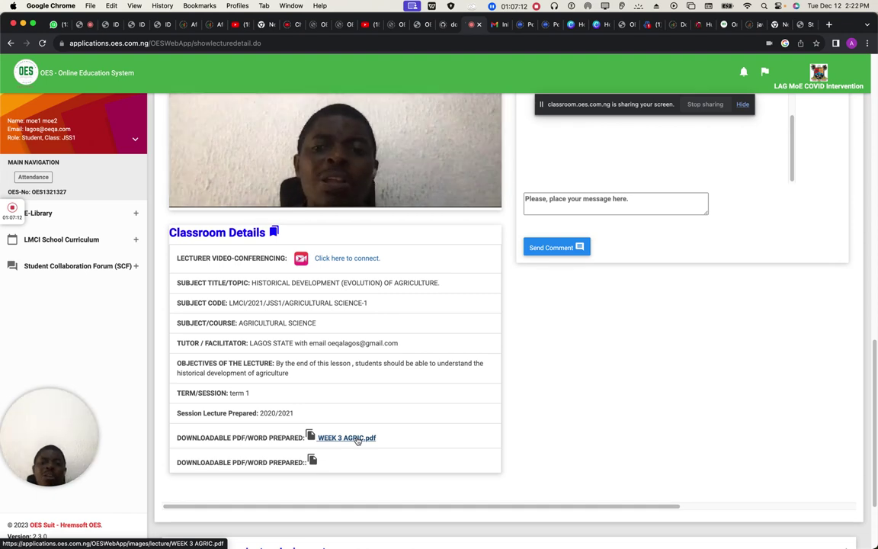
pyautogui.scroll(6, 357, 441)
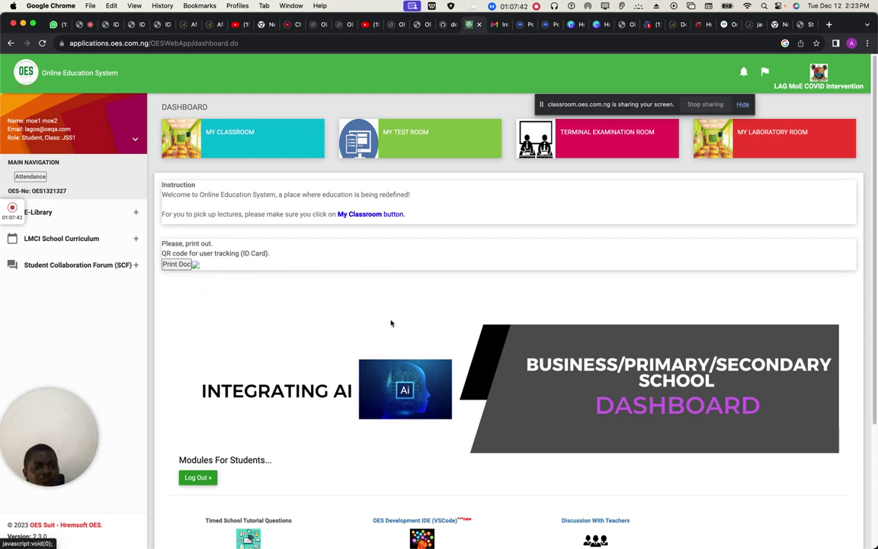
pyautogui.click(183, 266)
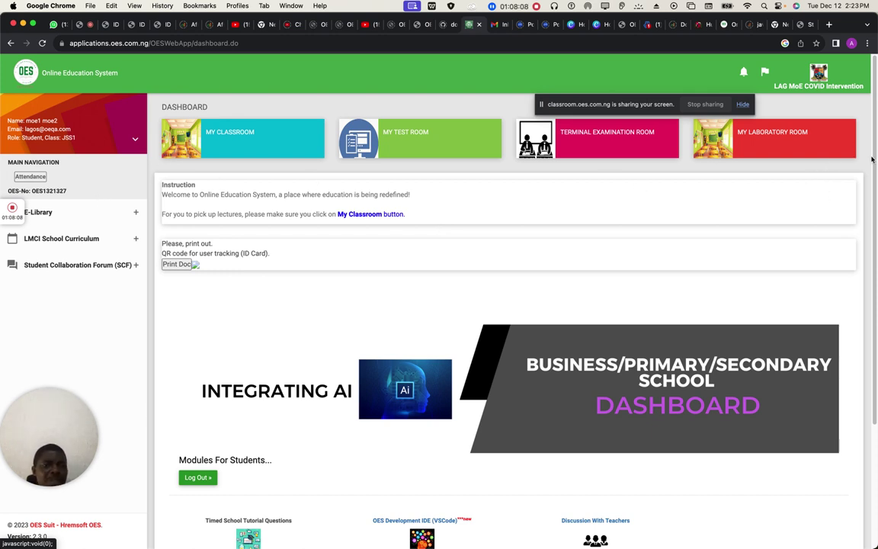
pyautogui.moveTo(12, 211)
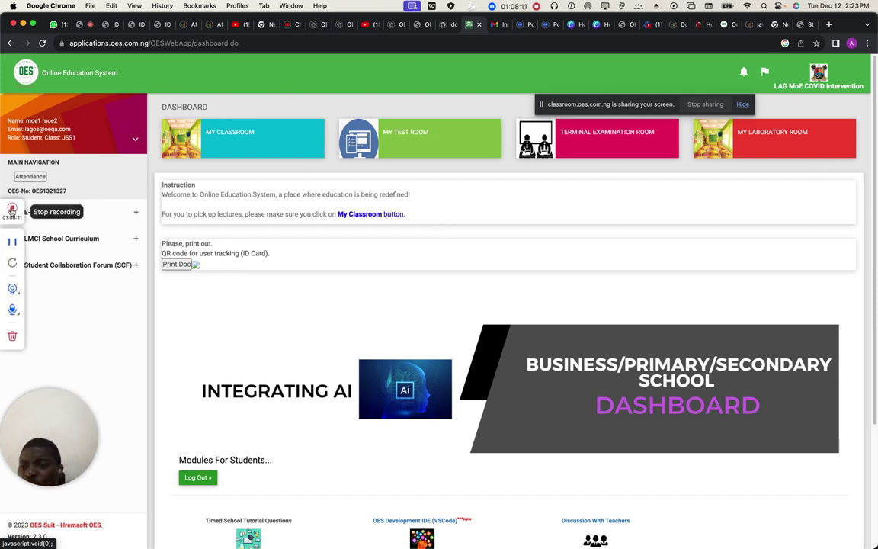